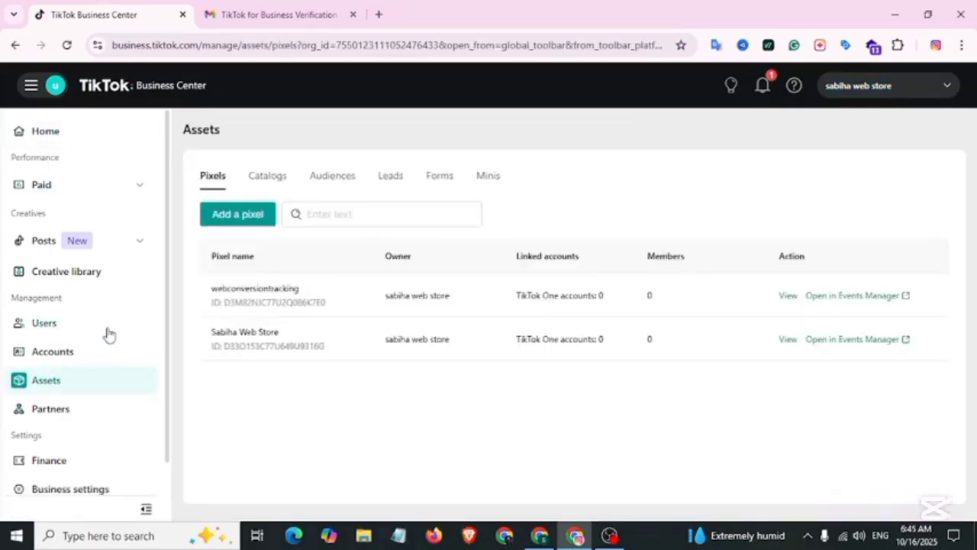
Step: Open the webconversiontracking pixel in Events Manager and go to the TikTok Pixel options in its data connection settings
left_click(258, 298)
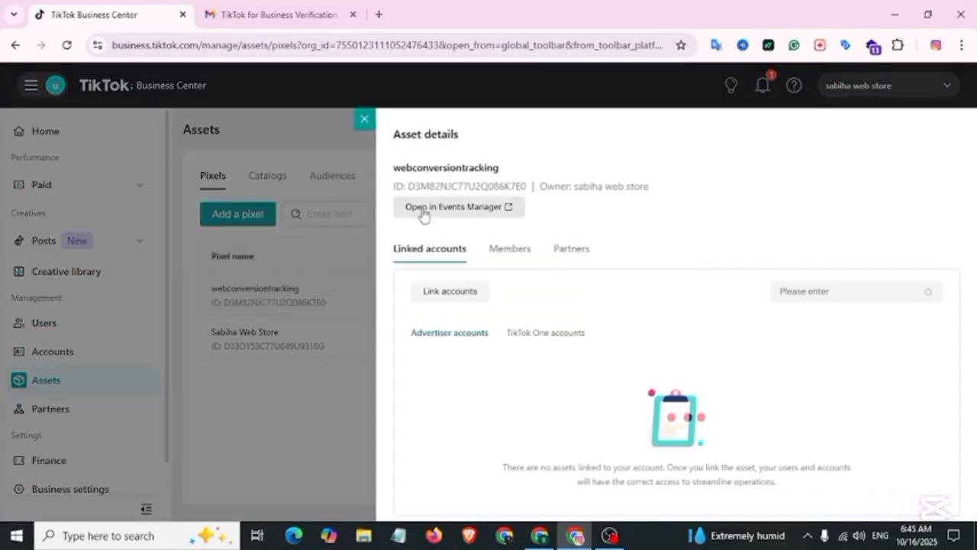
left_click(474, 212)
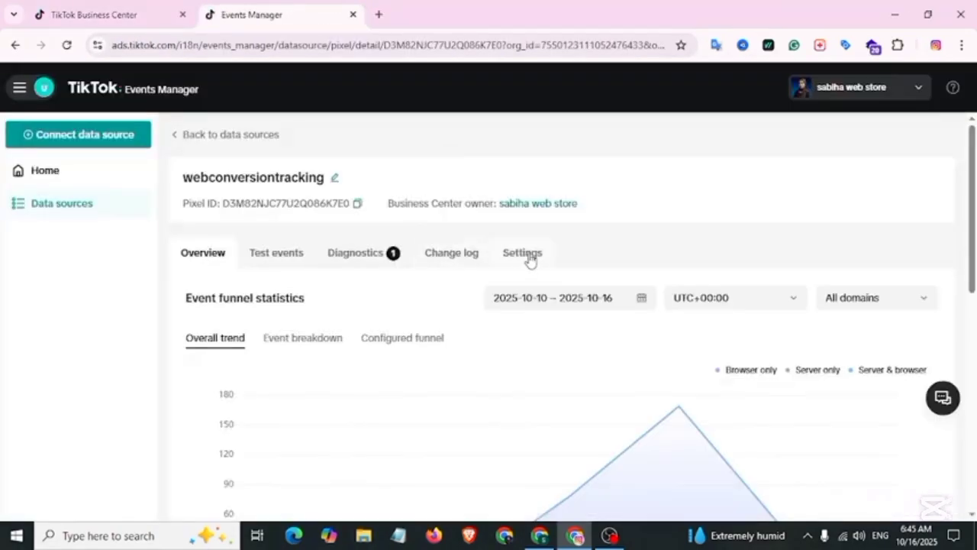
left_click(530, 260)
scroll(513, 257, "down", 4)
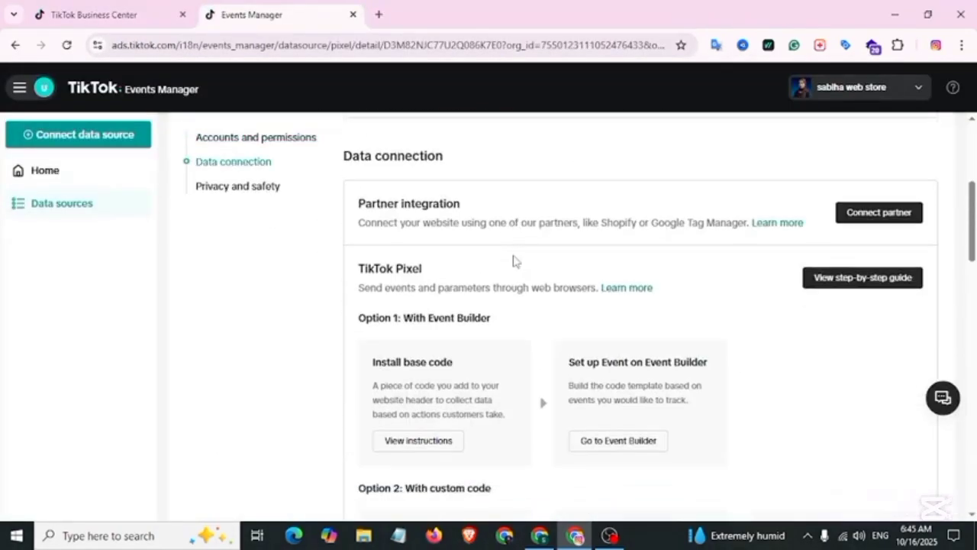
scroll(513, 261, "down", 2)
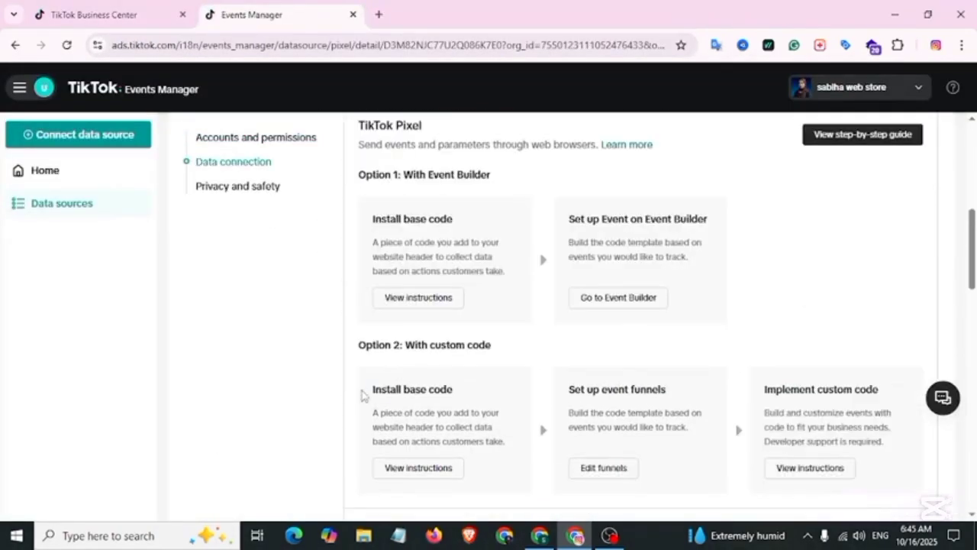
Step: Open the base code instructions for the custom code option and copy the pixel's base code
left_click_drag(374, 389, 457, 393)
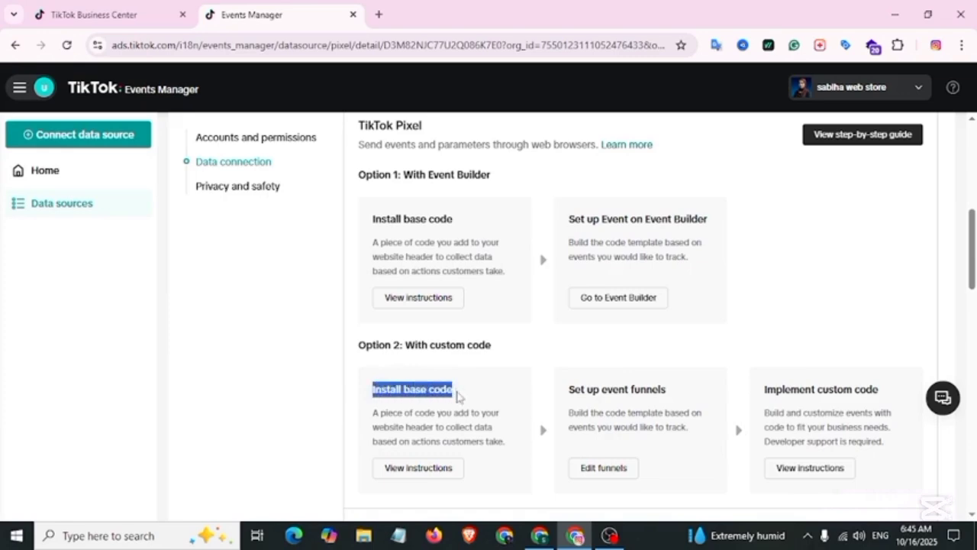
left_click(418, 470)
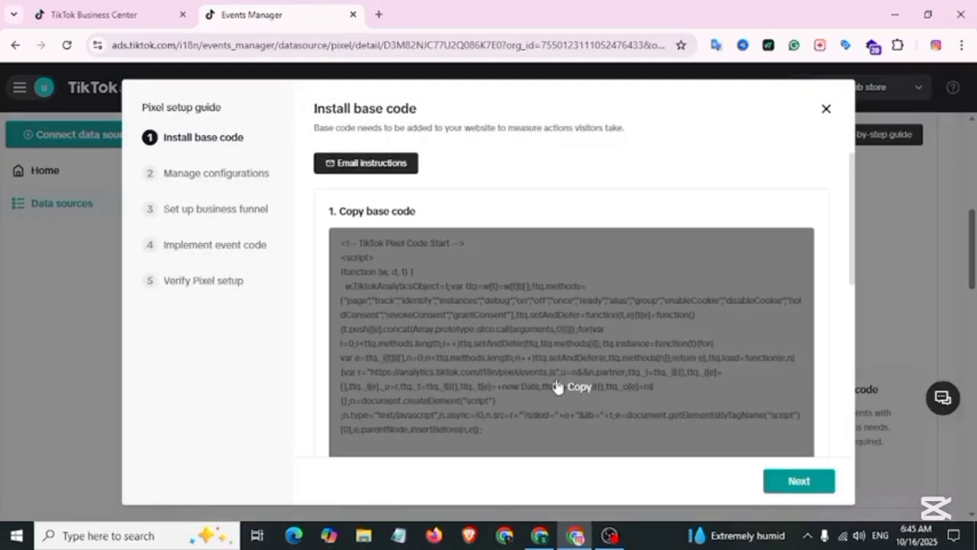
left_click(555, 393)
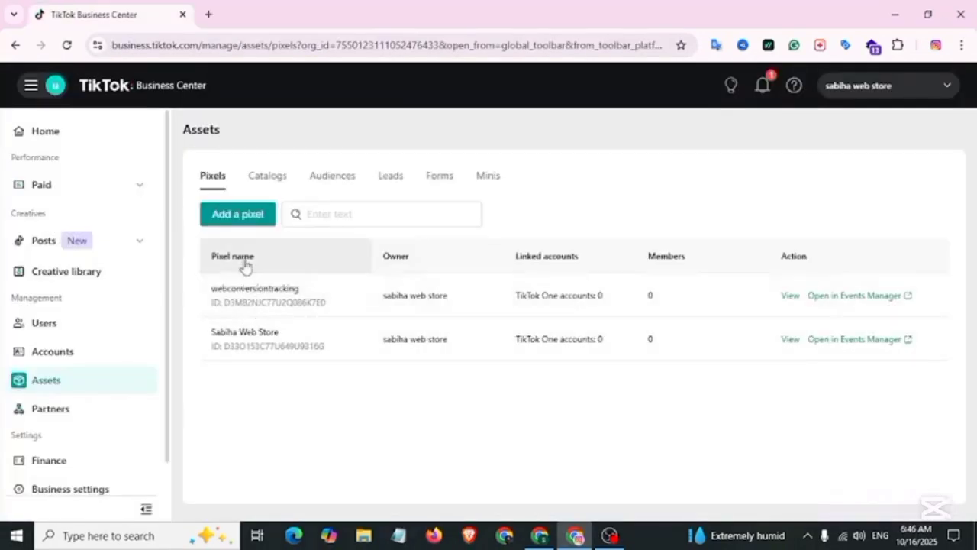
Step: Start creating a new pixel in Business Center and add the pantheonsite.io store address as its website
left_click(241, 217)
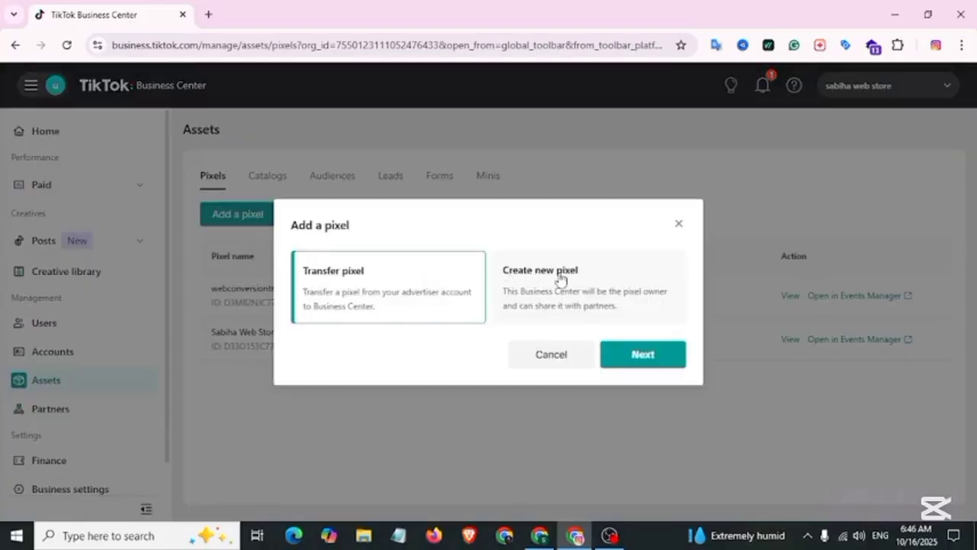
left_click(556, 279)
left_click(641, 354)
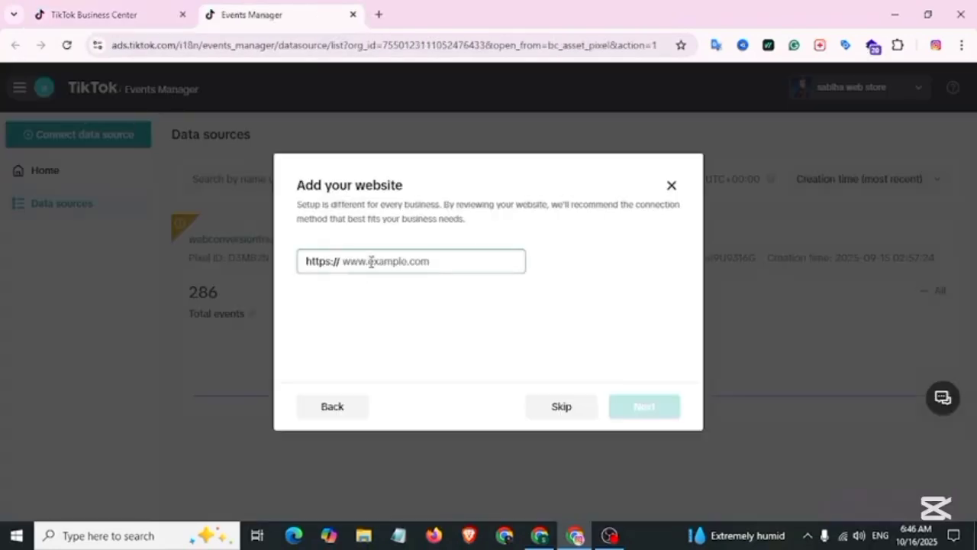
left_click(371, 262)
key("ctrl+v")
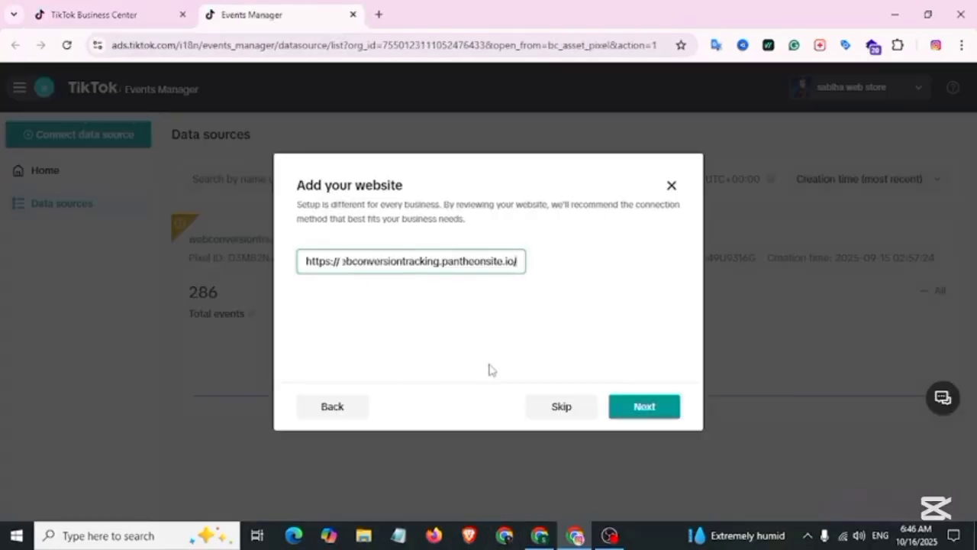
left_click(645, 417)
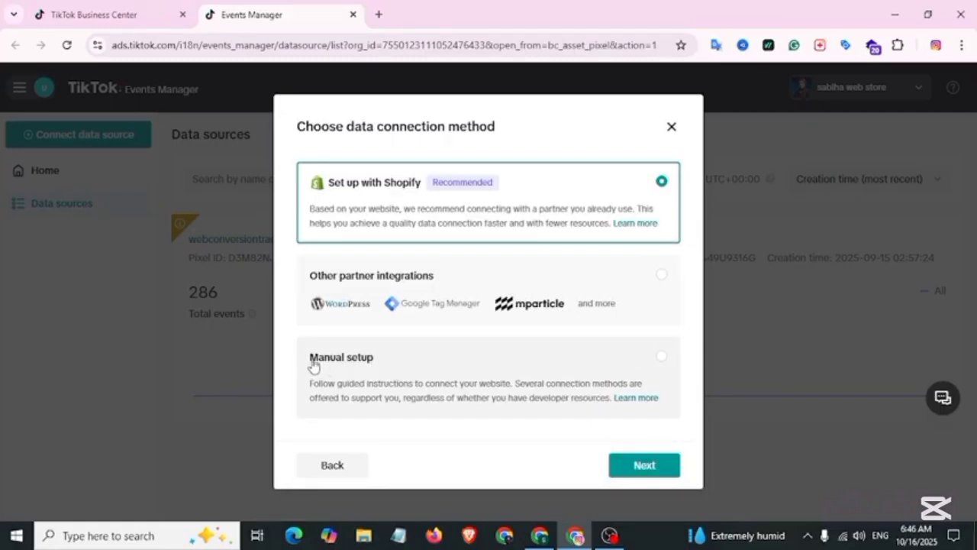
Step: Choose manual setup as the data connection method and use the TikTok Pixel + Events API connection
left_click(312, 365)
left_click(654, 466)
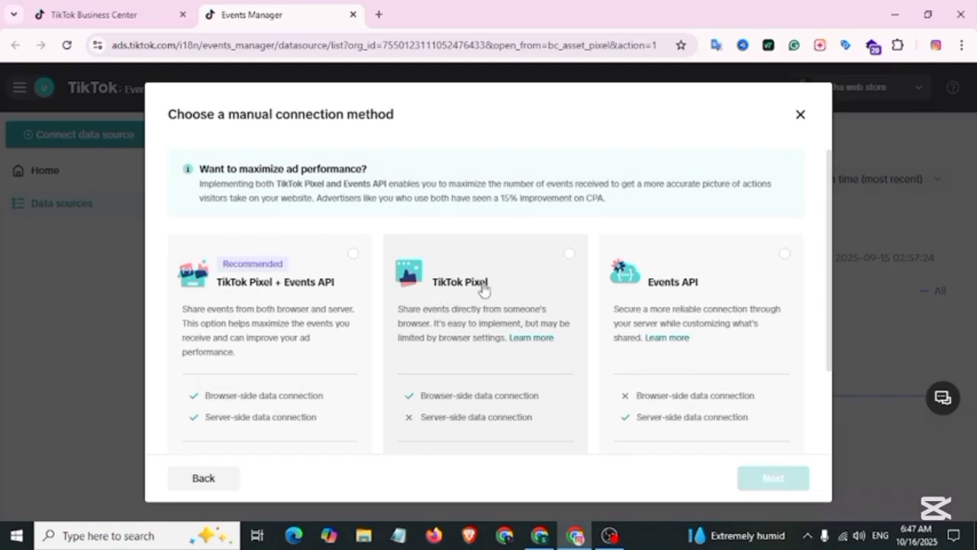
left_click(511, 283)
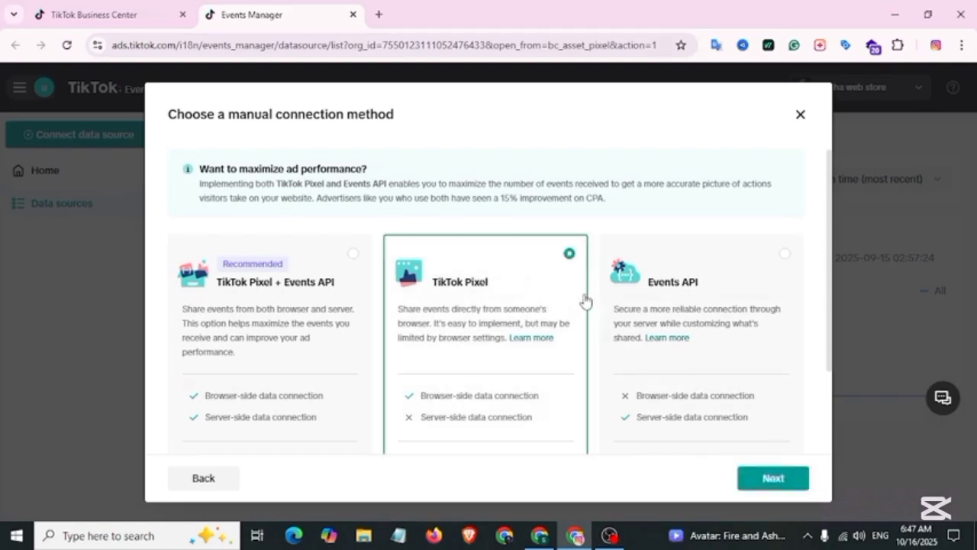
left_click(708, 295)
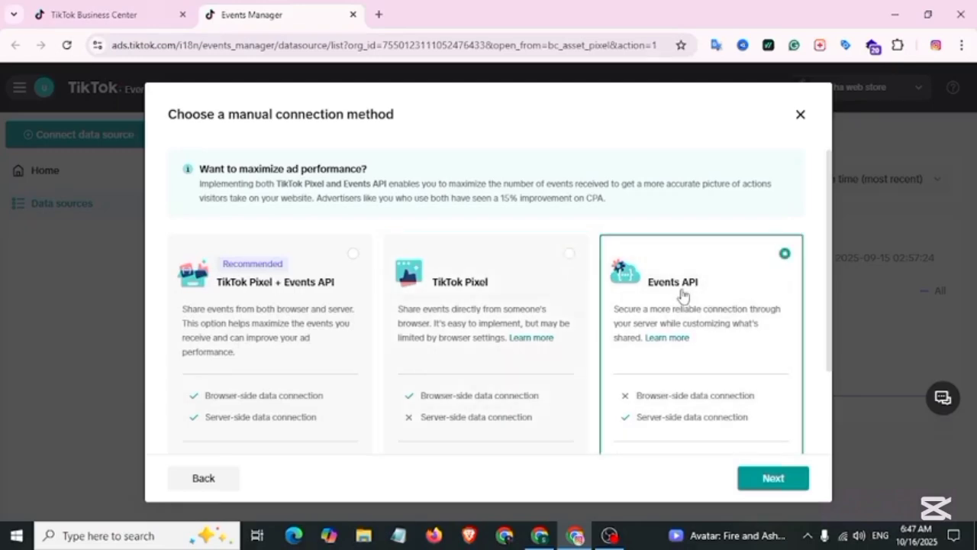
left_click(249, 297)
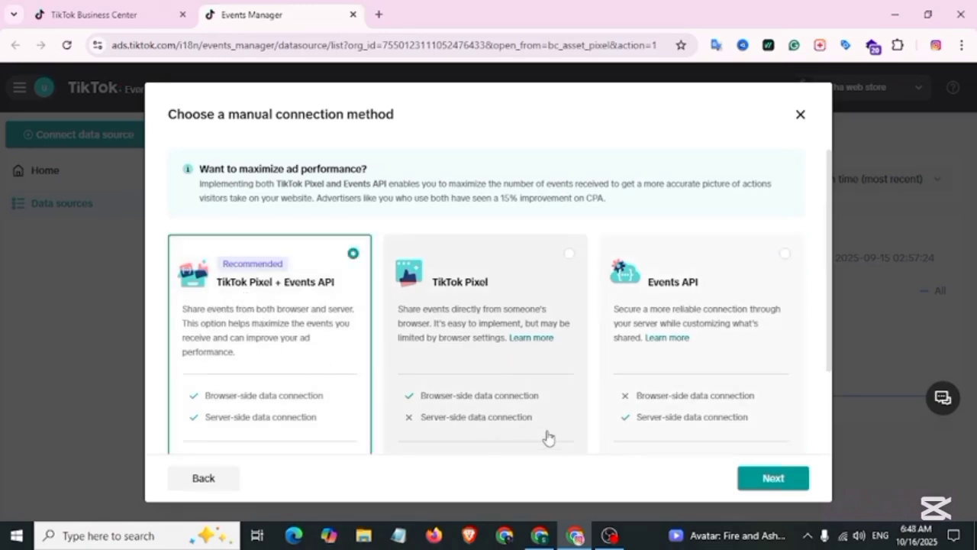
left_click(760, 481)
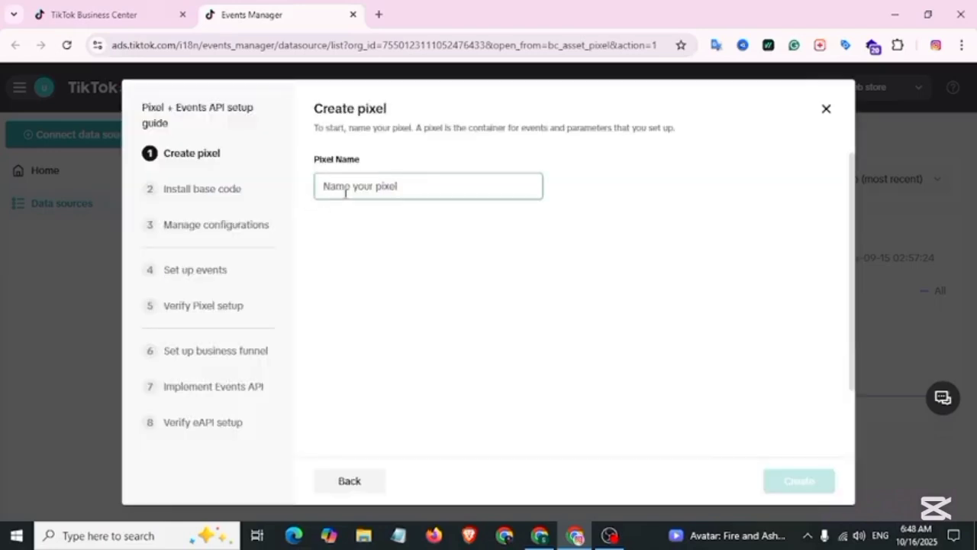
Step: Create the pixel with the name Test Pixel and copy its base code
left_click(351, 191)
type("Tes")
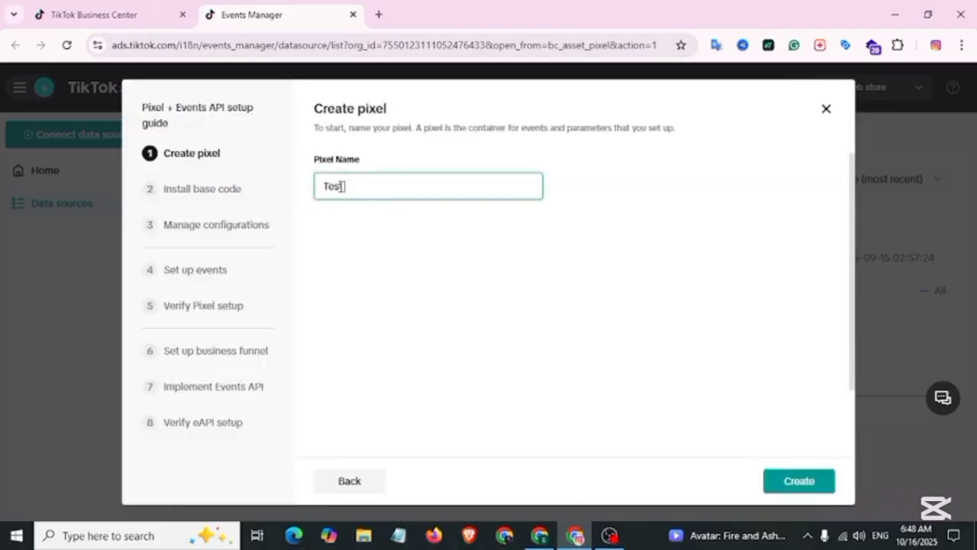
type("t Pixel")
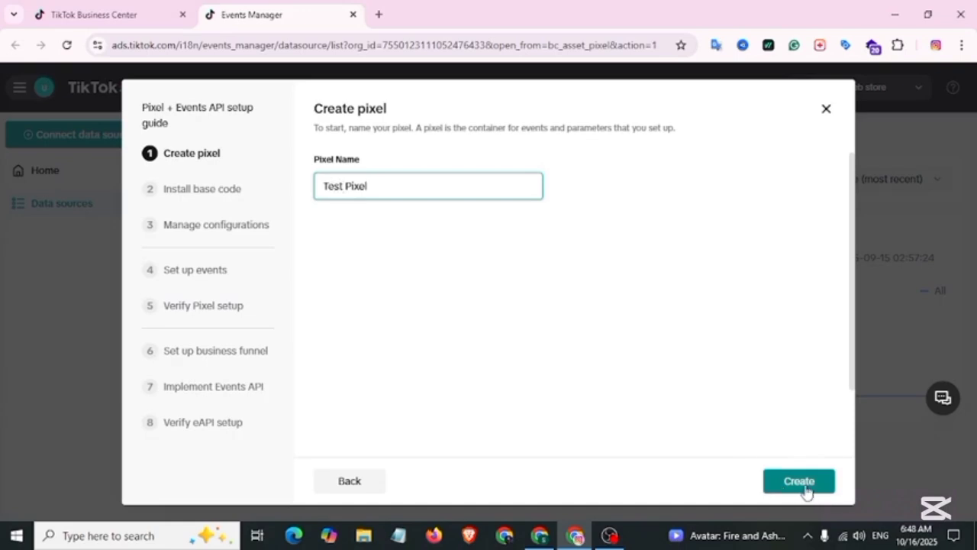
left_click(802, 489)
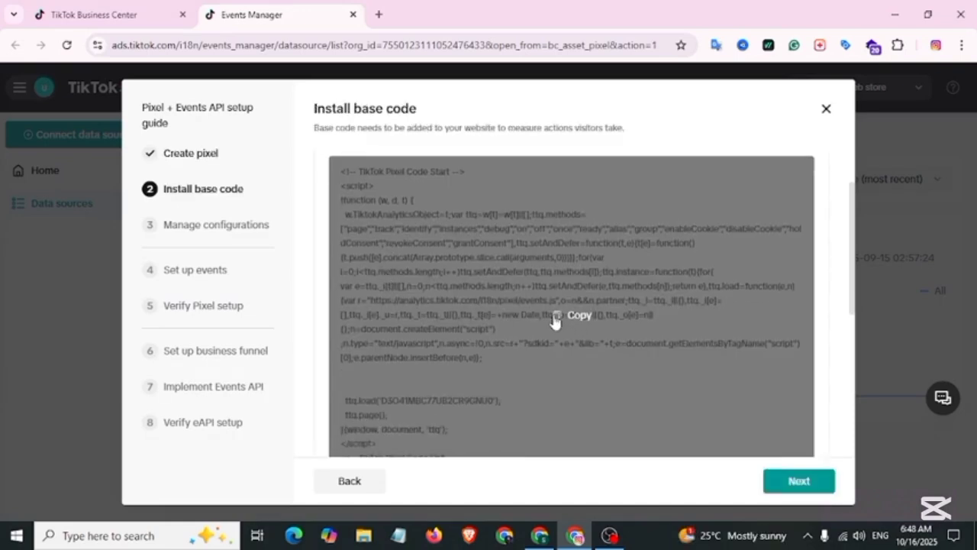
left_click(555, 319)
Step: Copy the base code of the existing webconversiontracking pixel and switch to Google Tag Manager
left_click(353, 14)
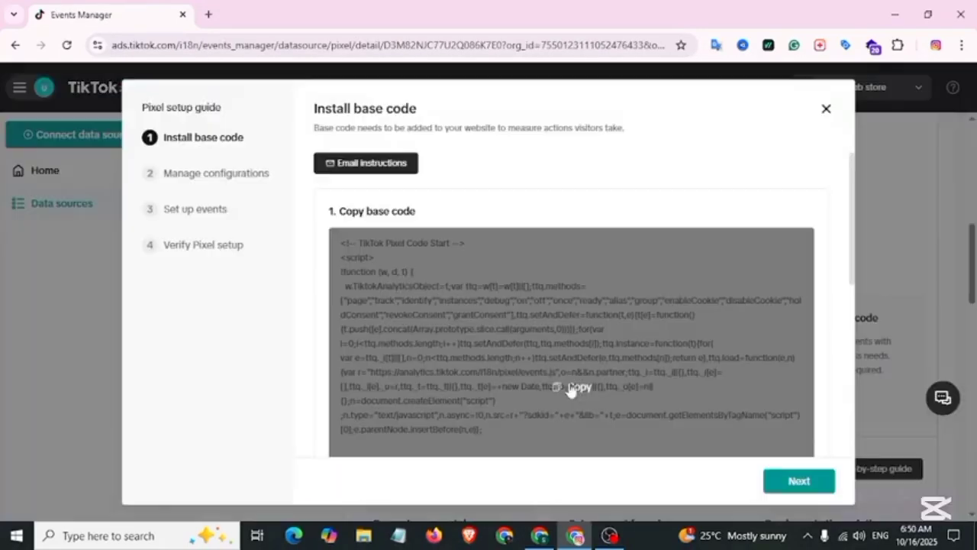
left_click(572, 392)
left_click(542, 536)
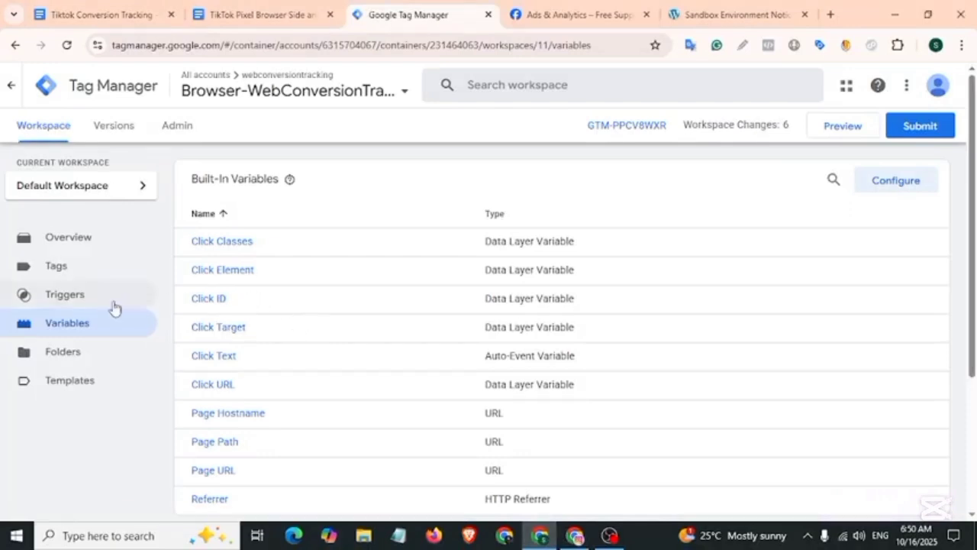
Step: Create a new Custom HTML tag and paste the TikTok pixel base code into its HTML
left_click(74, 265)
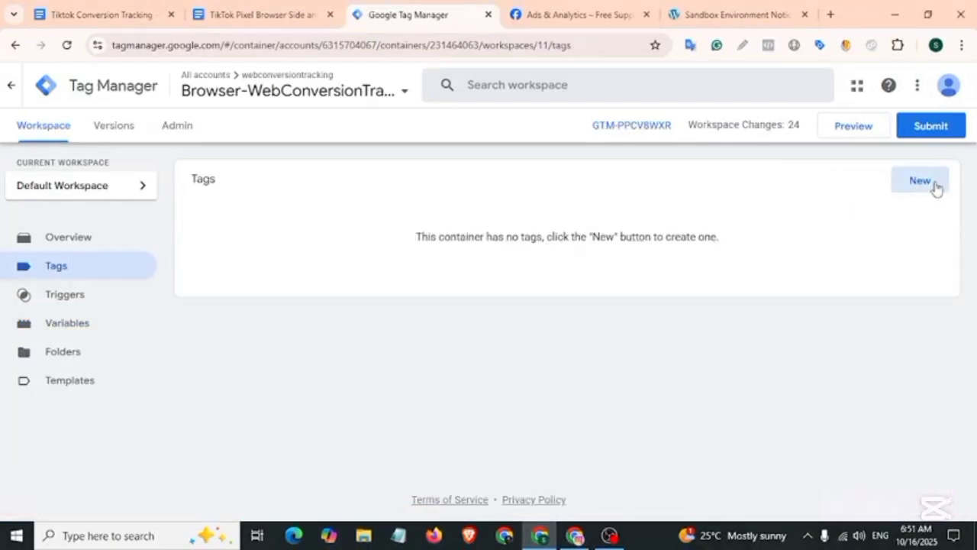
left_click(933, 186)
left_click(422, 199)
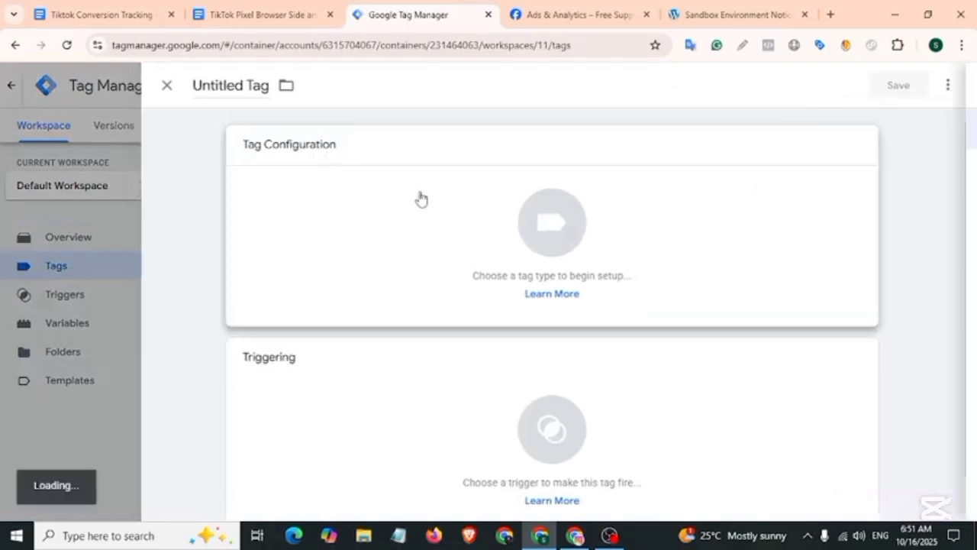
left_click(600, 364)
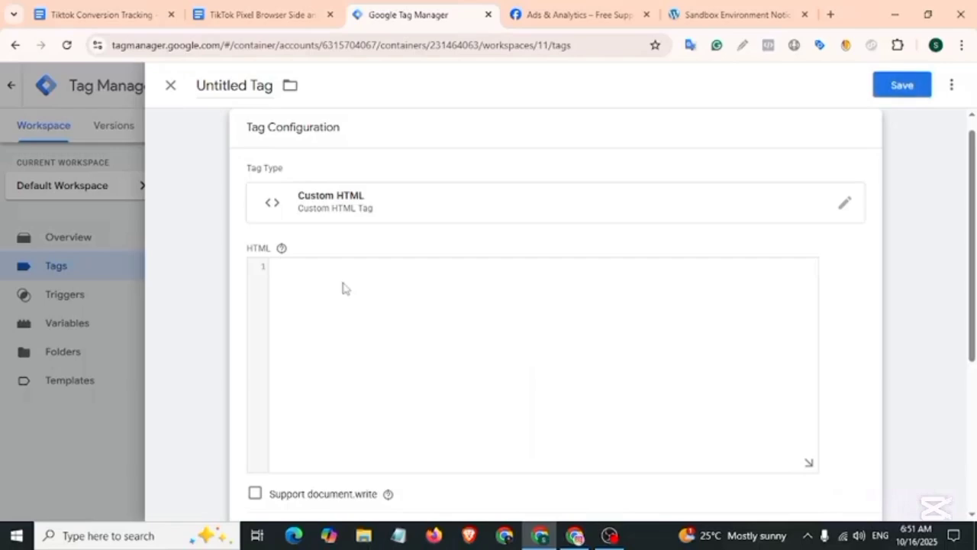
right_click(341, 288)
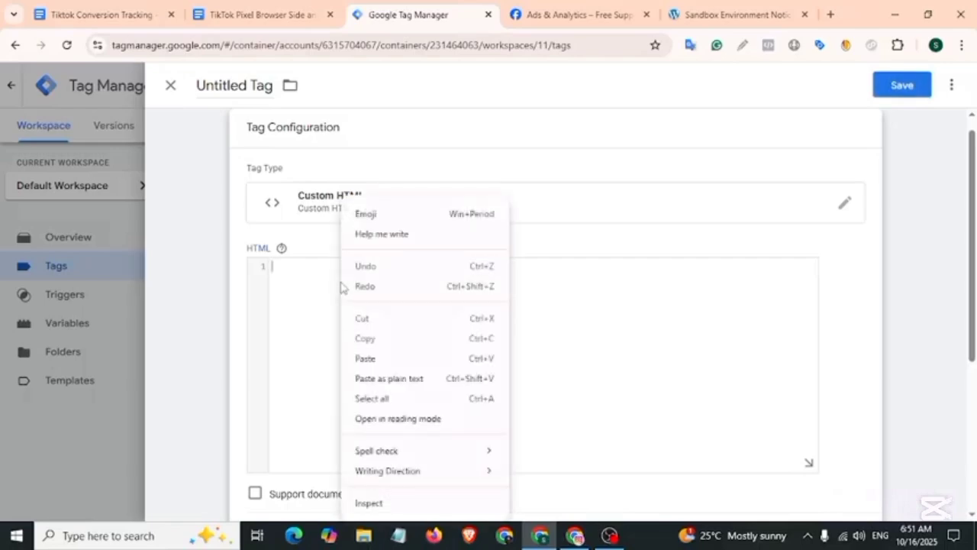
left_click(376, 363)
Step: Set the Custom HTML tag to fire on the All Pages trigger
scroll(432, 365, "down", 5)
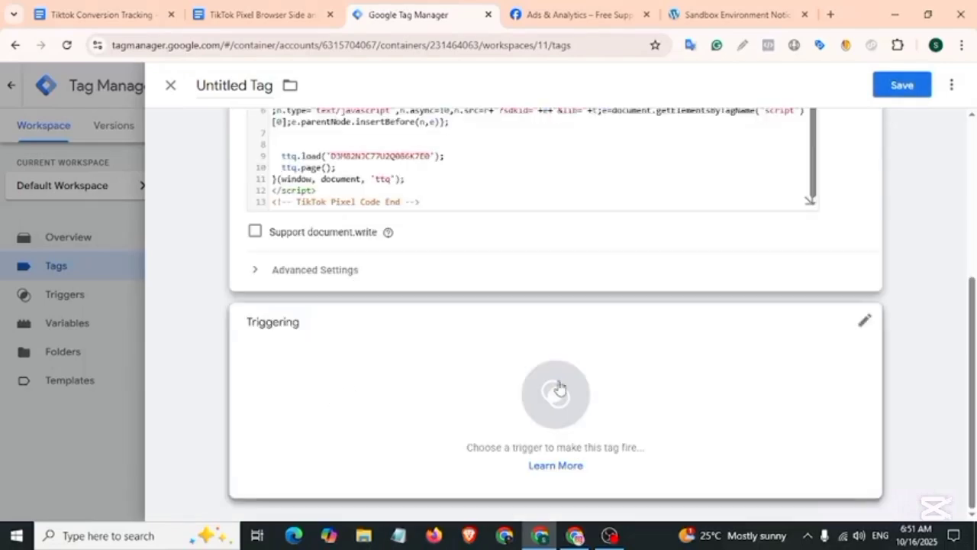
left_click(558, 386)
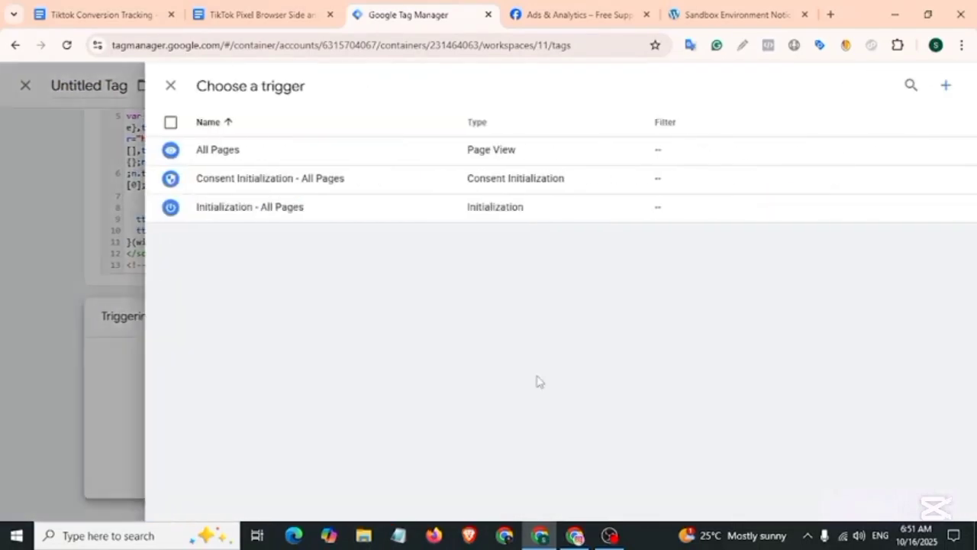
left_click(272, 152)
Step: Name the tag Tiktok Config Tag and save it
scroll(375, 323, "up", 3)
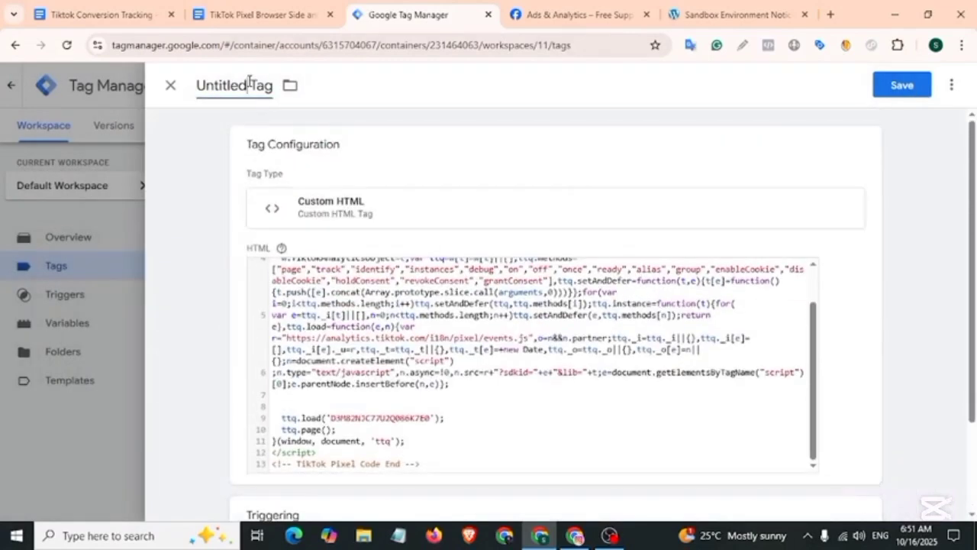
left_click(249, 81)
type("Tiktok Config Tag")
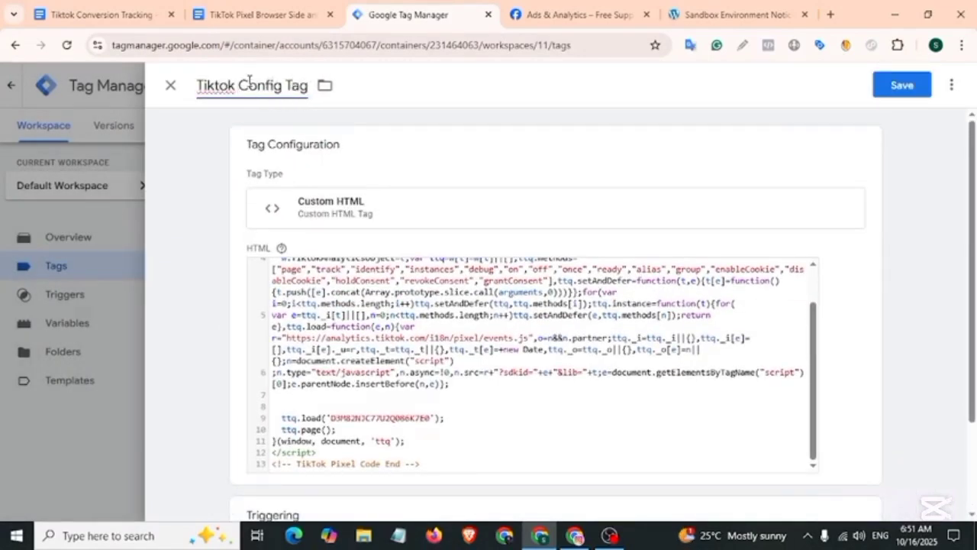
left_click(899, 86)
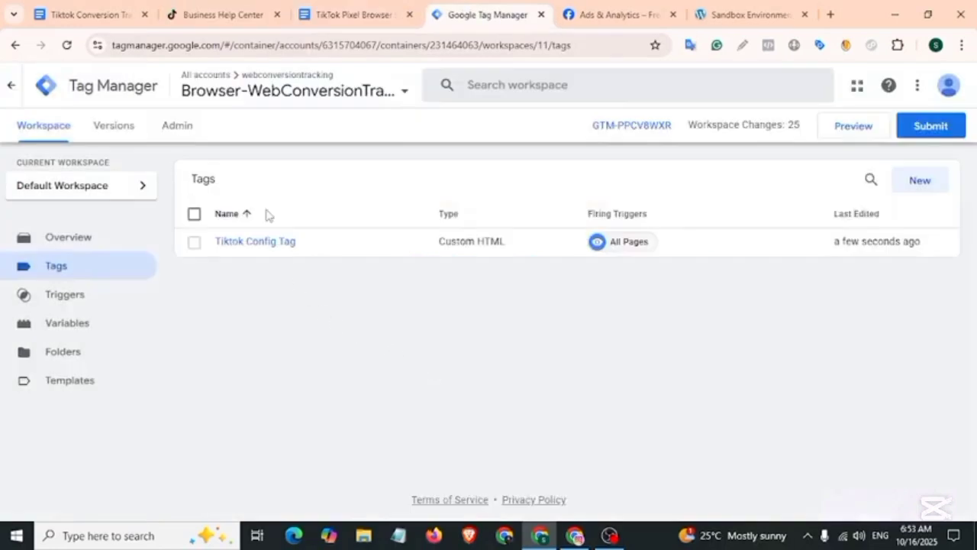
Step: Copy the standard event name PageView from the reserved events table in TikTok's Business Help Center
left_click(227, 13)
left_click_drag(507, 303, 460, 303)
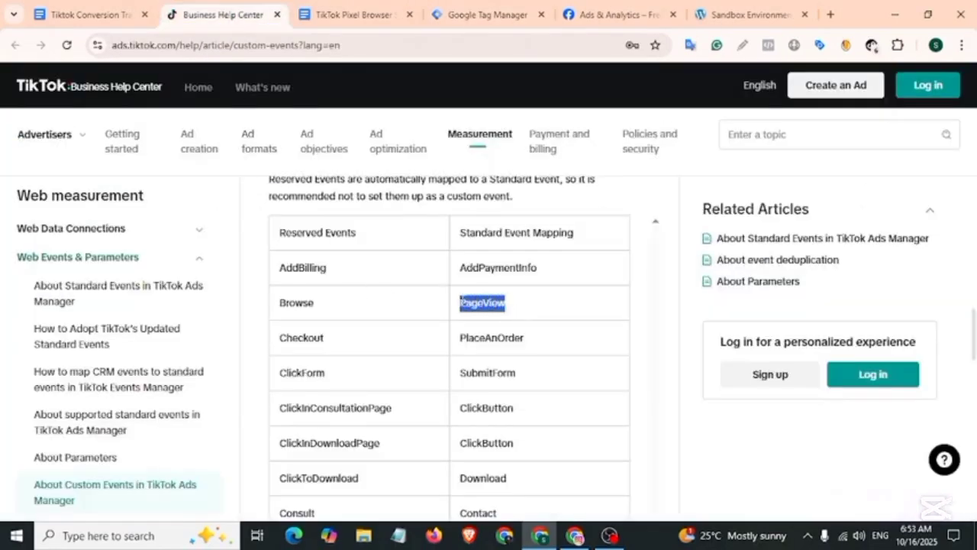
right_click(467, 302)
left_click(507, 321)
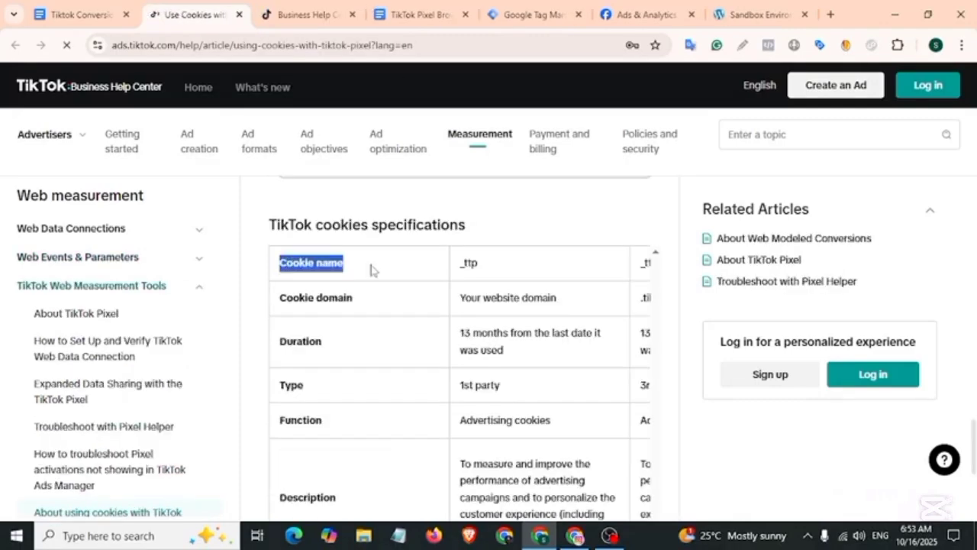
Step: Check the cookie names in the TikTok cookies specifications table of the help article
double_click(477, 264)
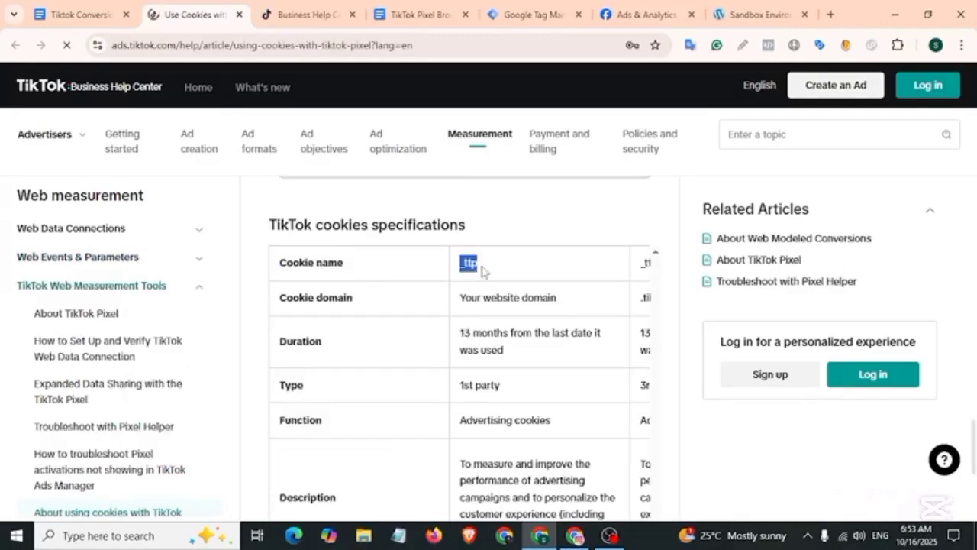
scroll(412, 432, "right", 3)
double_click(591, 264)
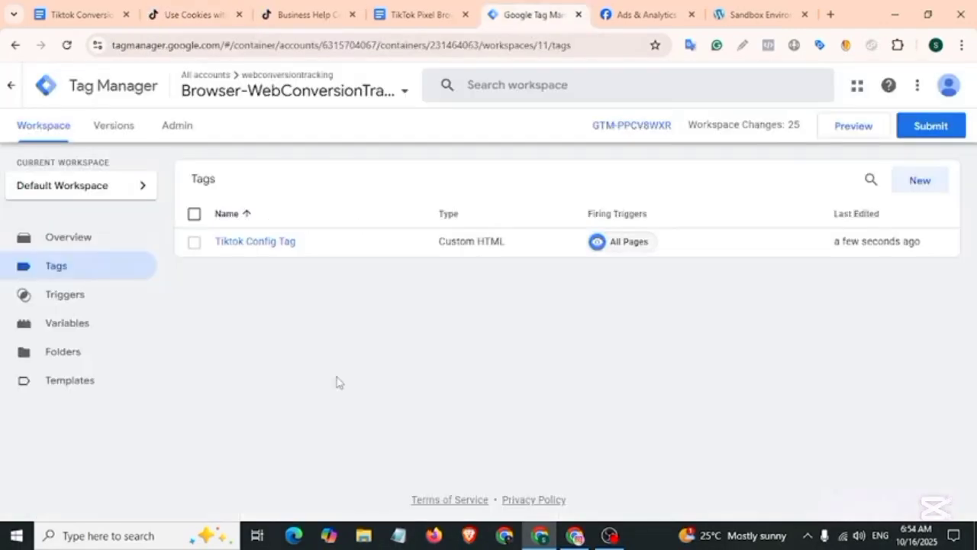
Step: Find the Event Id variable template in the Community Template Gallery by searching for "event" and add it to the workspace
left_click(66, 382)
left_click_drag(190, 338, 295, 336)
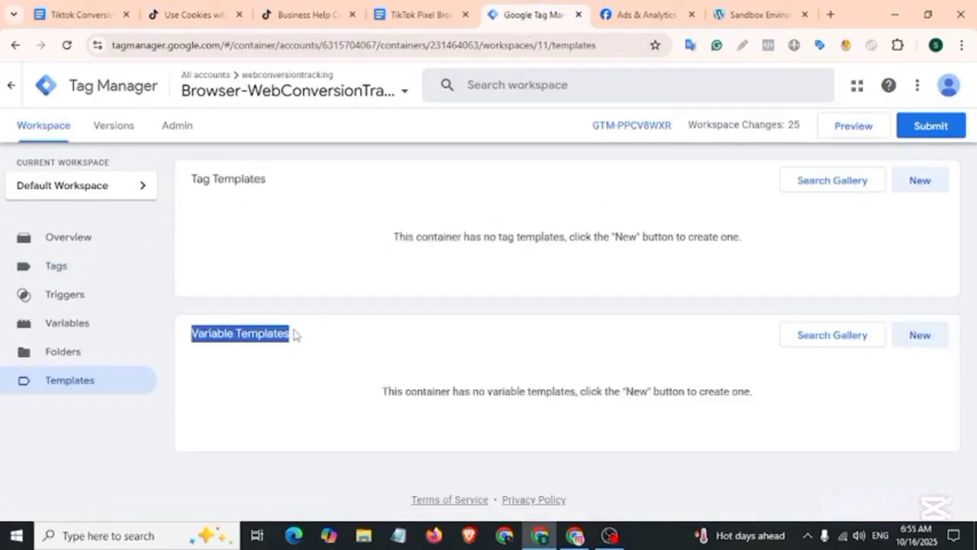
left_click(833, 343)
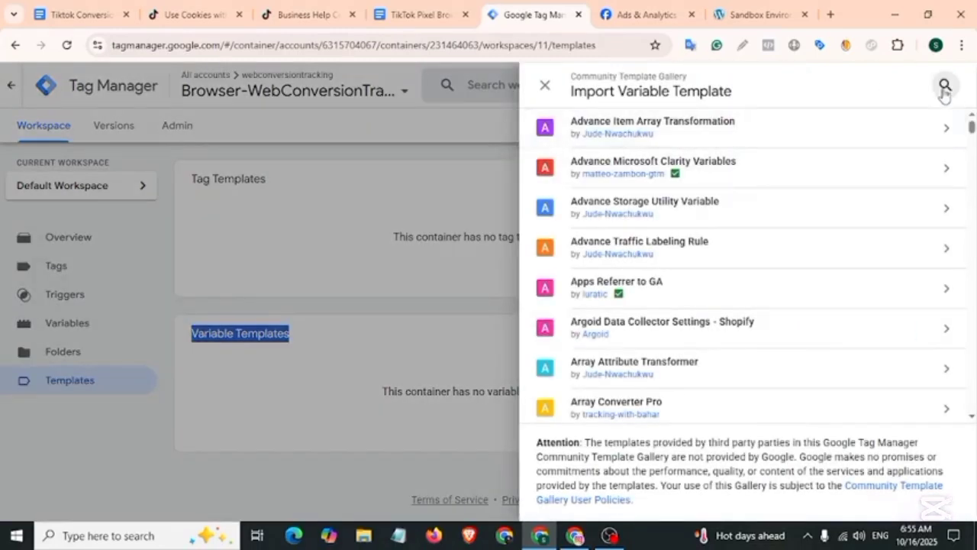
left_click(945, 87)
type("event")
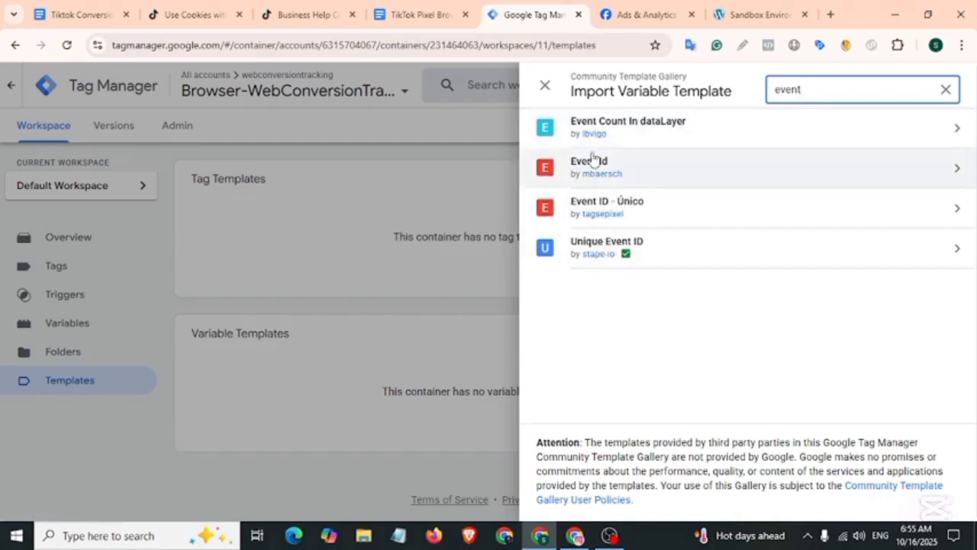
left_click(589, 168)
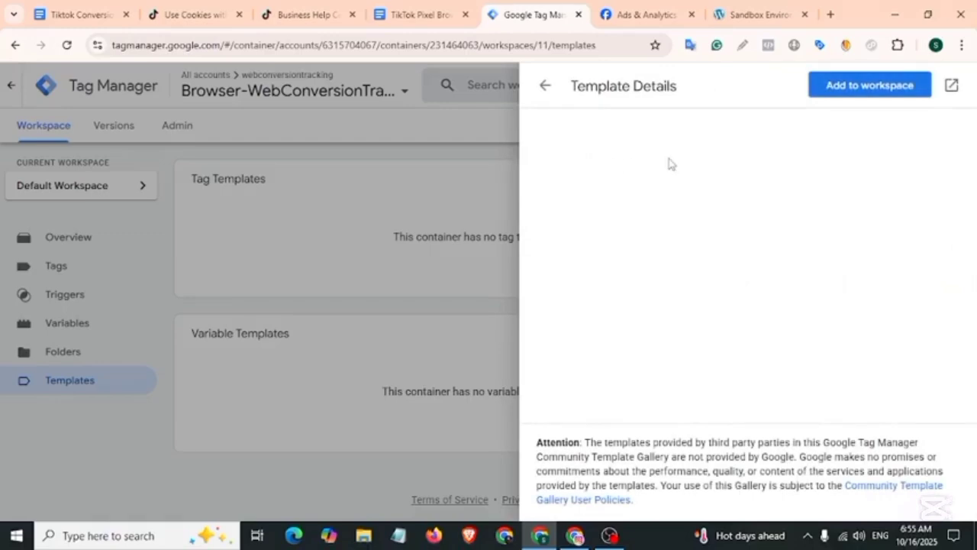
left_click(849, 87)
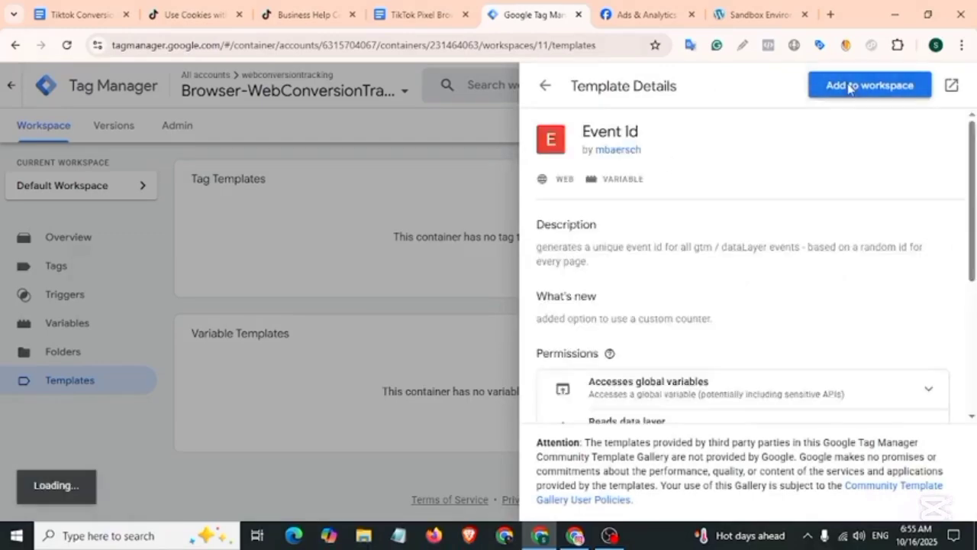
left_click(676, 358)
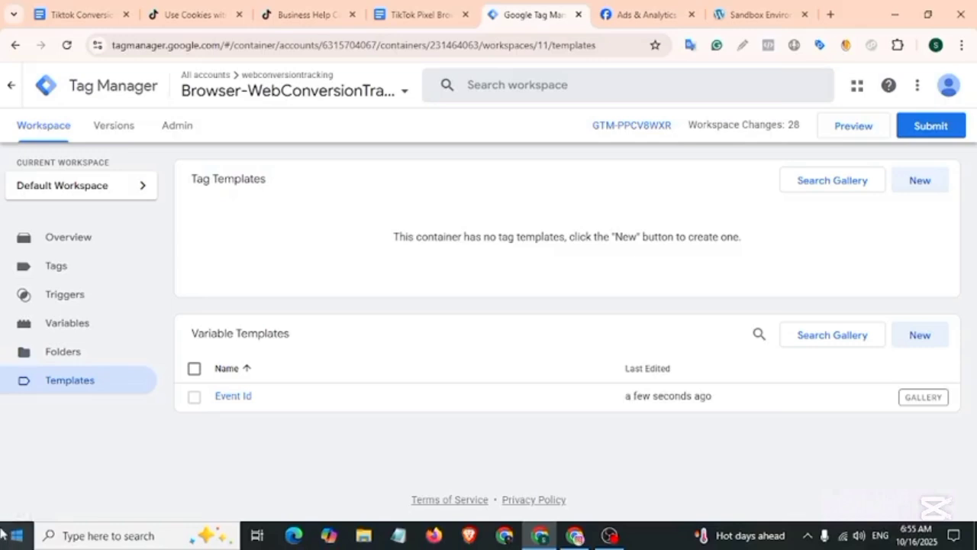
Step: Create a user-defined variable of the Event Id type and save it as Event Id
left_click(66, 335)
scroll(340, 322, "down", 3)
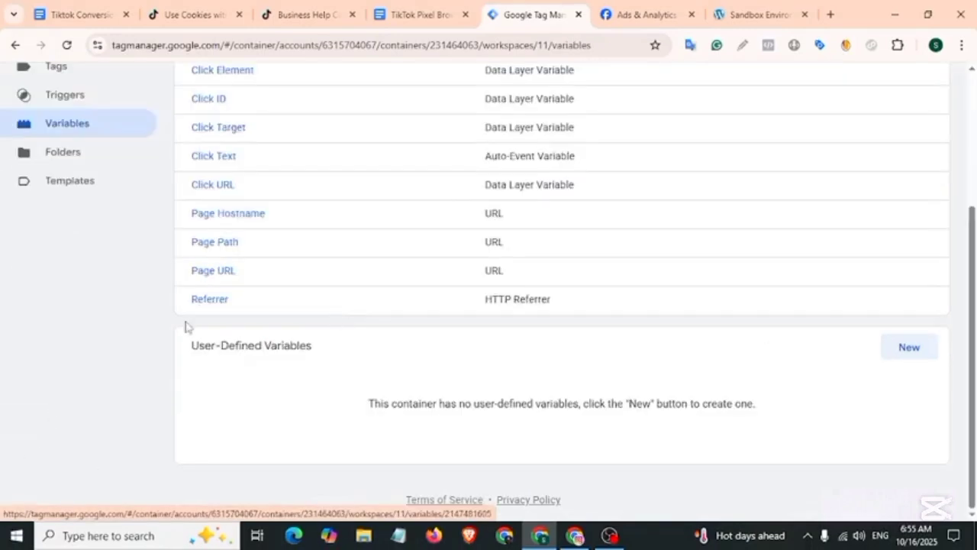
left_click_drag(190, 345, 322, 352)
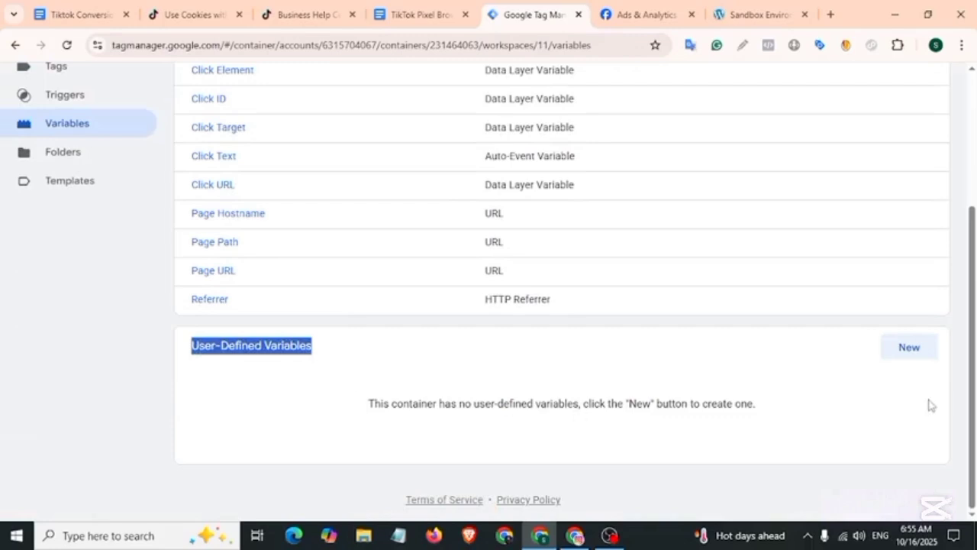
left_click(916, 351)
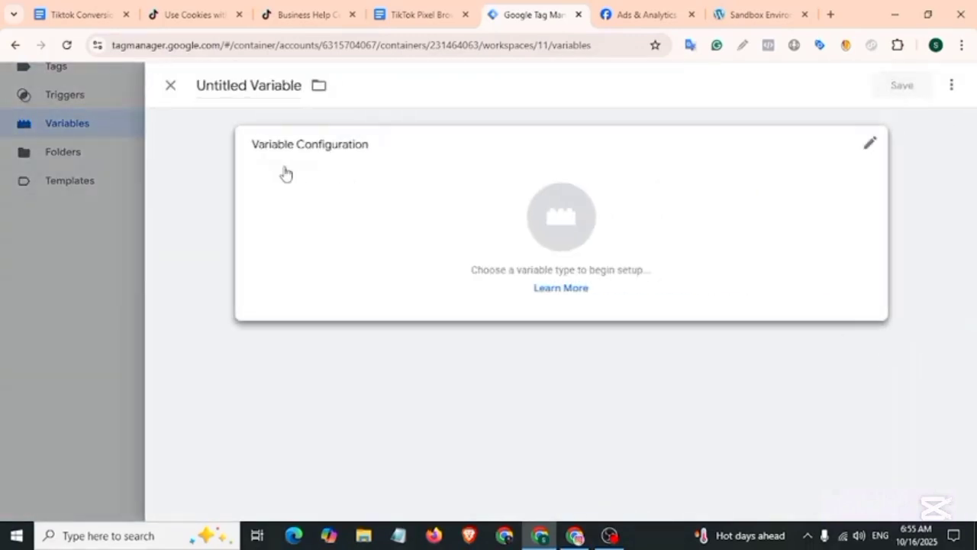
left_click(502, 209)
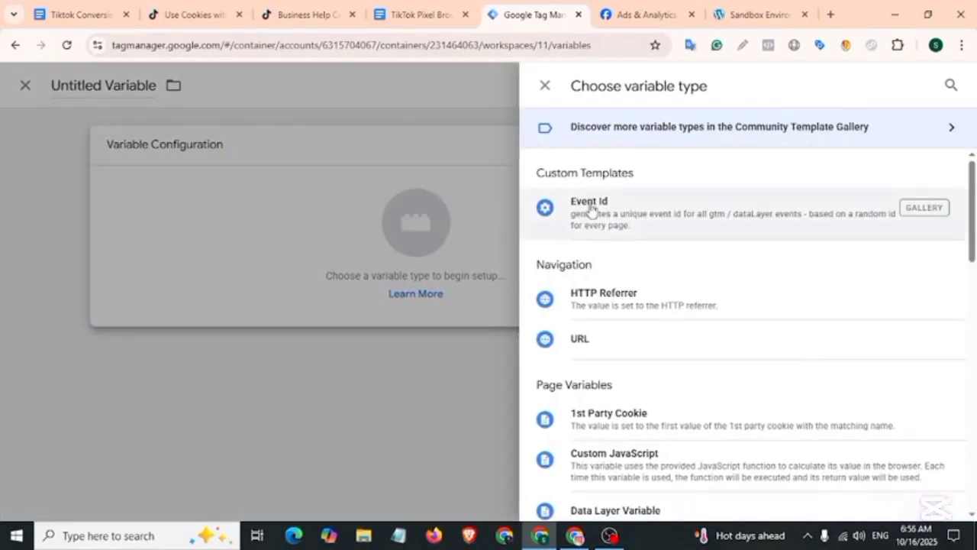
left_click(591, 208)
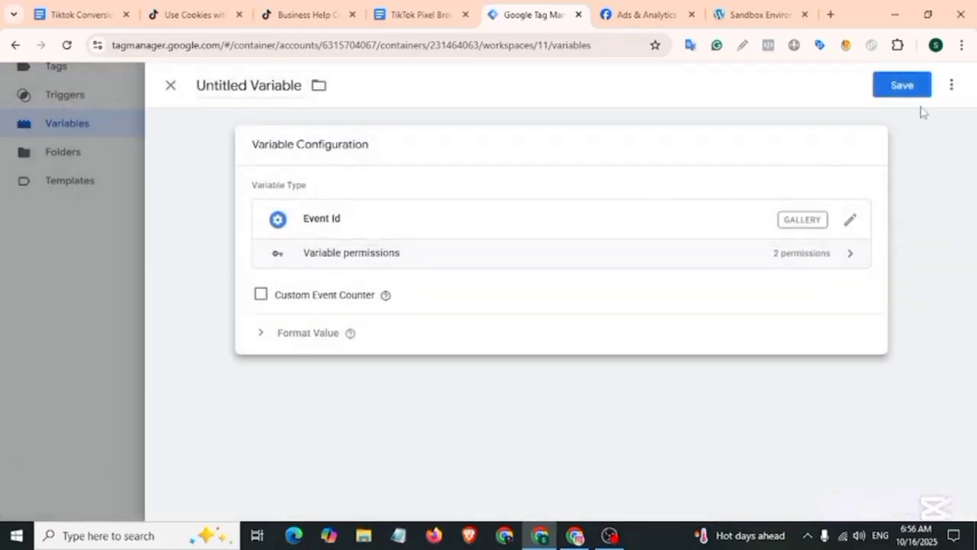
left_click(902, 87)
left_click(608, 299)
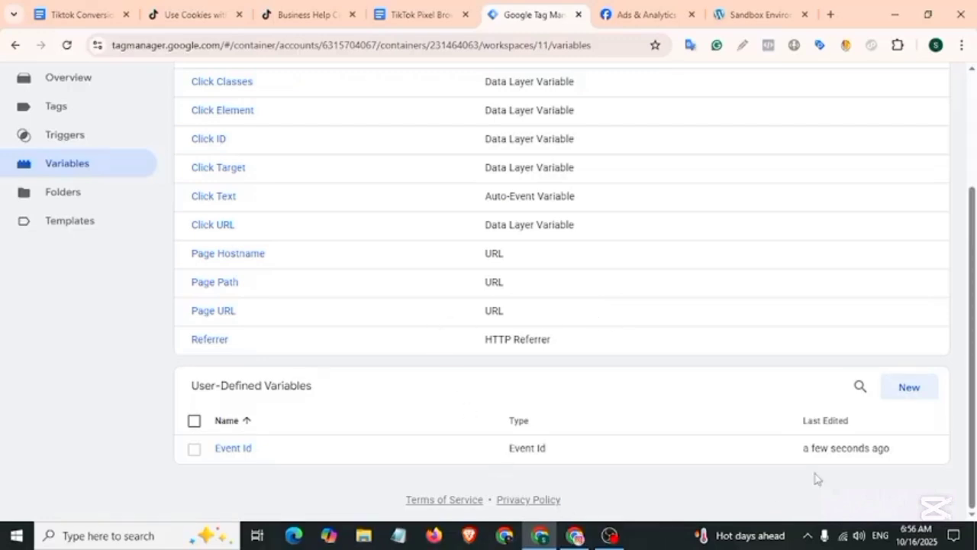
Step: Create a Custom JavaScript variable containing the UUID-generating function copied from the TikTok Pixel document
left_click(905, 387)
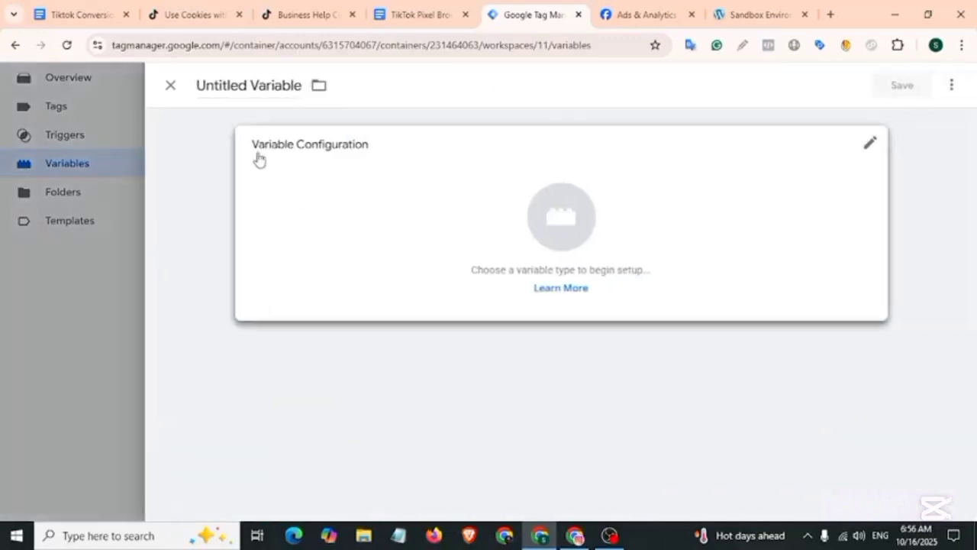
left_click(428, 194)
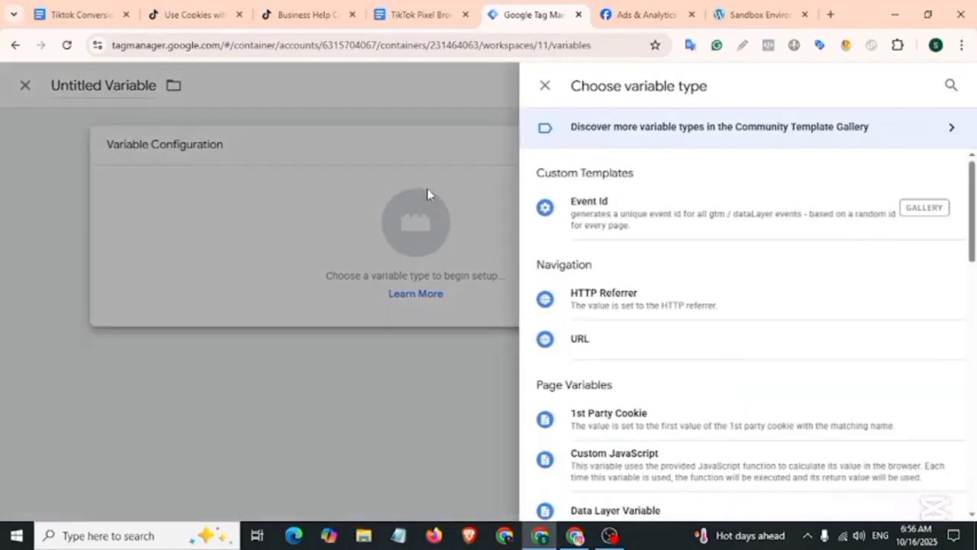
scroll(676, 240, "down", 3)
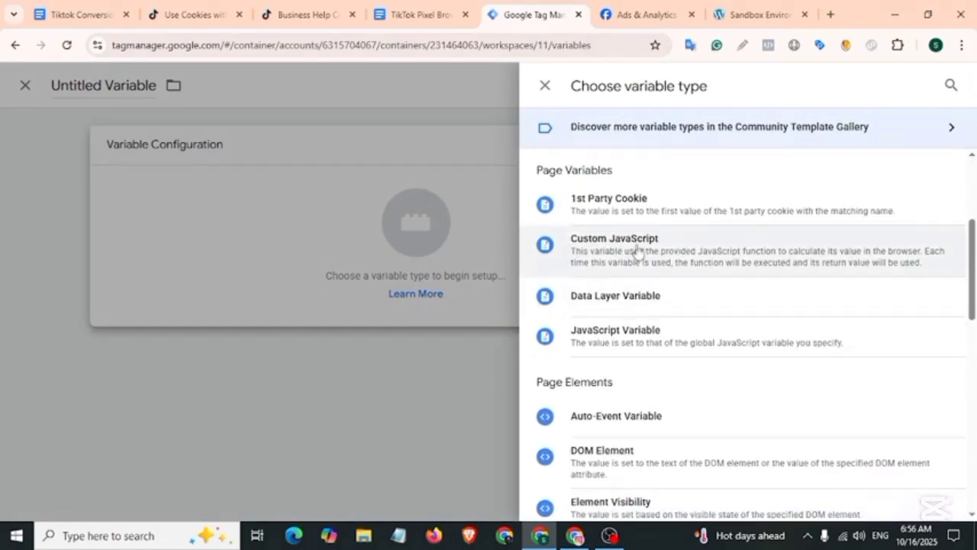
left_click(638, 252)
left_click(421, 15)
left_click_drag(171, 230, 229, 464)
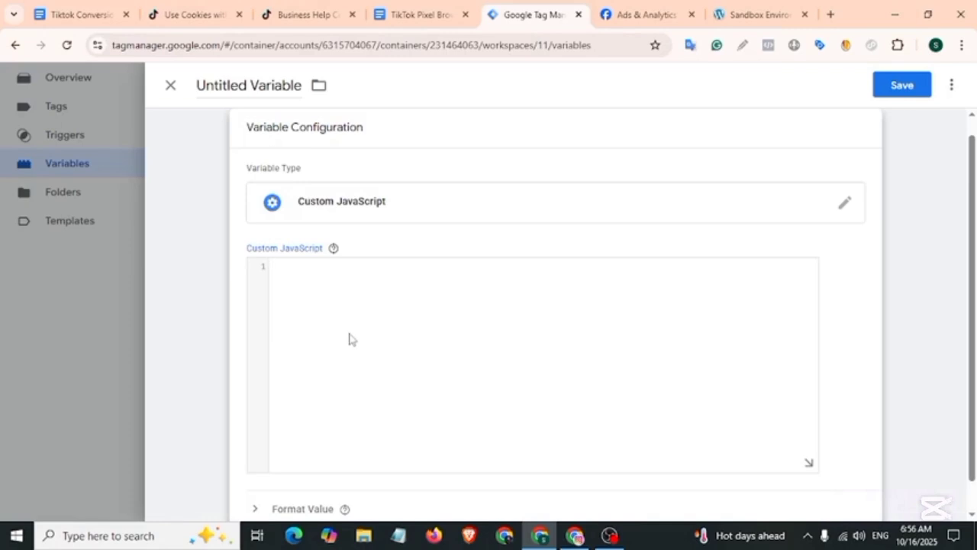
key("ctrl+v")
scroll(349, 339, "up", 10)
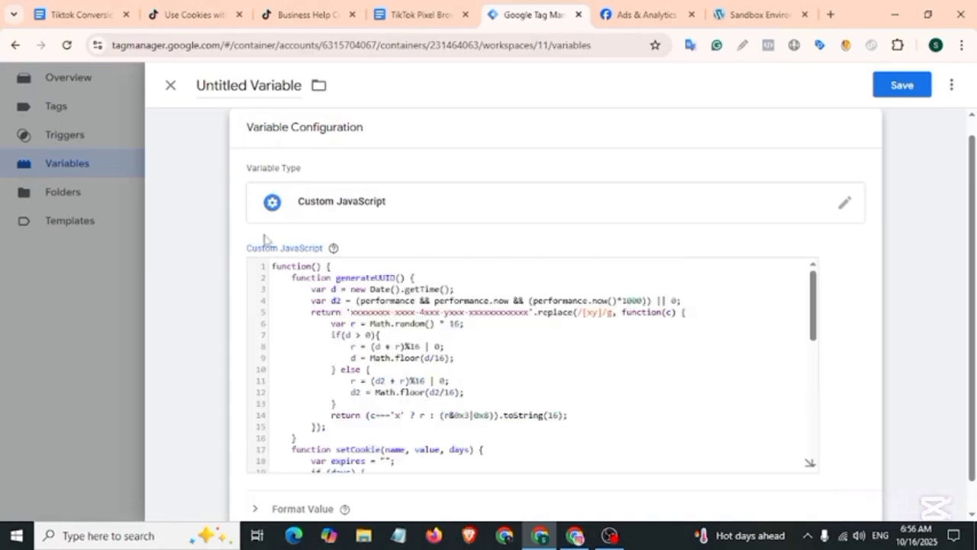
Step: Name the Custom JavaScript variable external id and save it
left_click(249, 85)
type("external id")
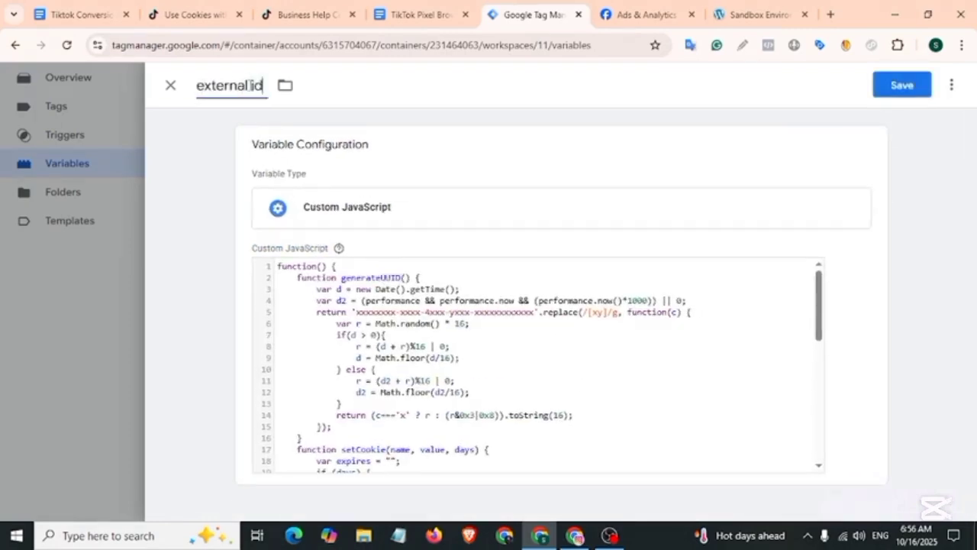
left_click(898, 86)
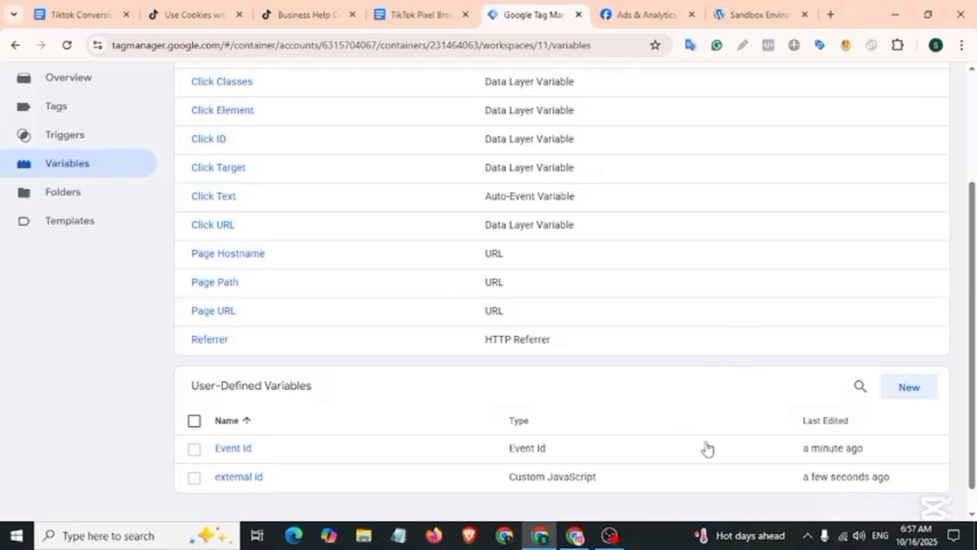
Step: Create a 1st Party Cookie variable with the cookie name ttclid, copied from the TikTok cookies specifications table
left_click(909, 389)
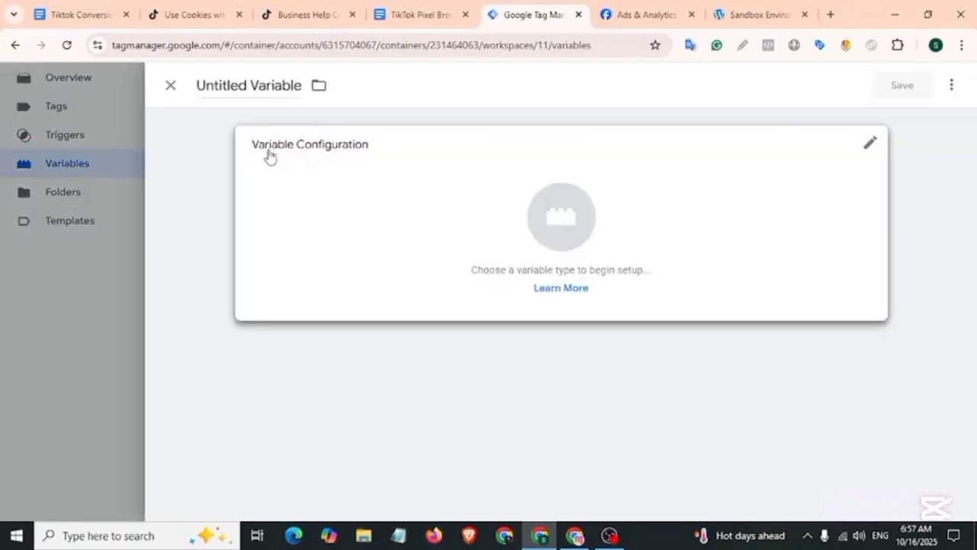
left_click(354, 158)
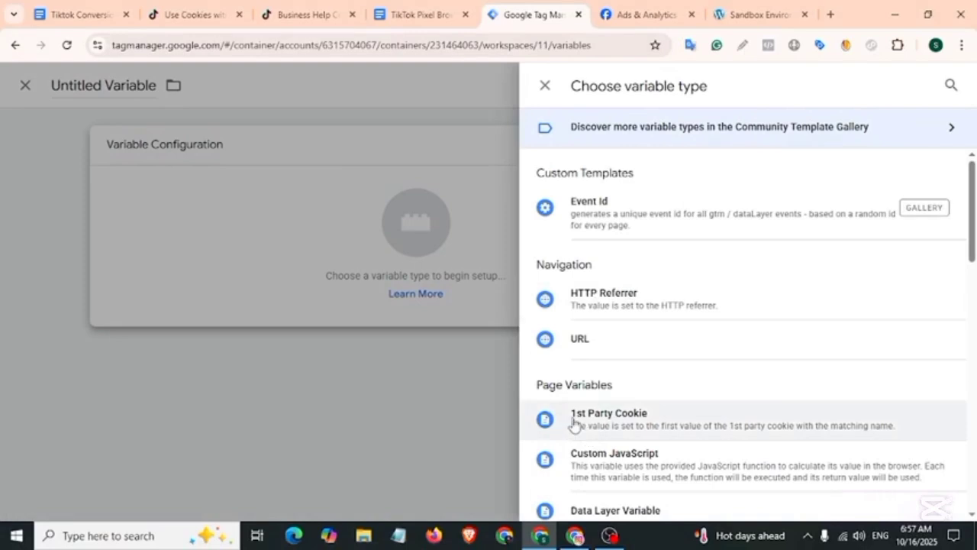
left_click(610, 420)
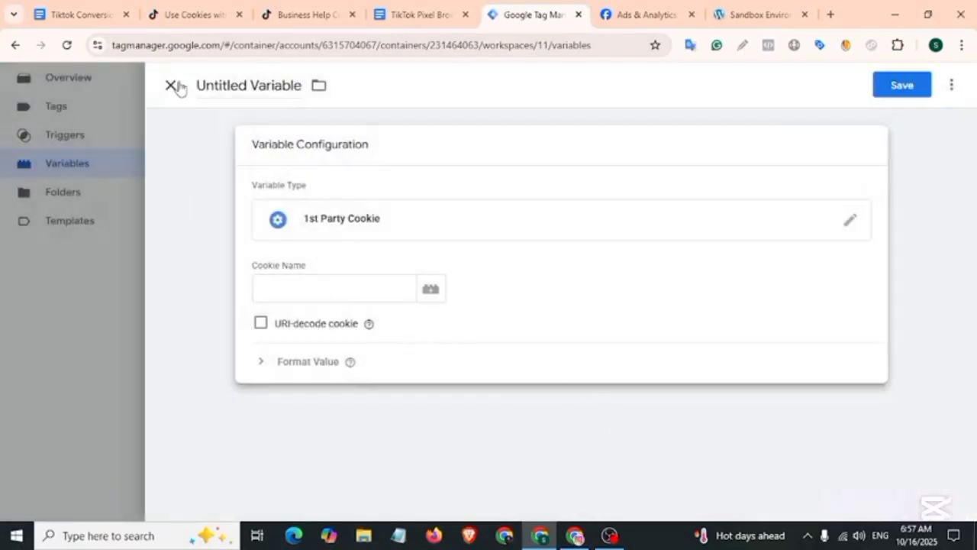
left_click(188, 15)
left_click(572, 278)
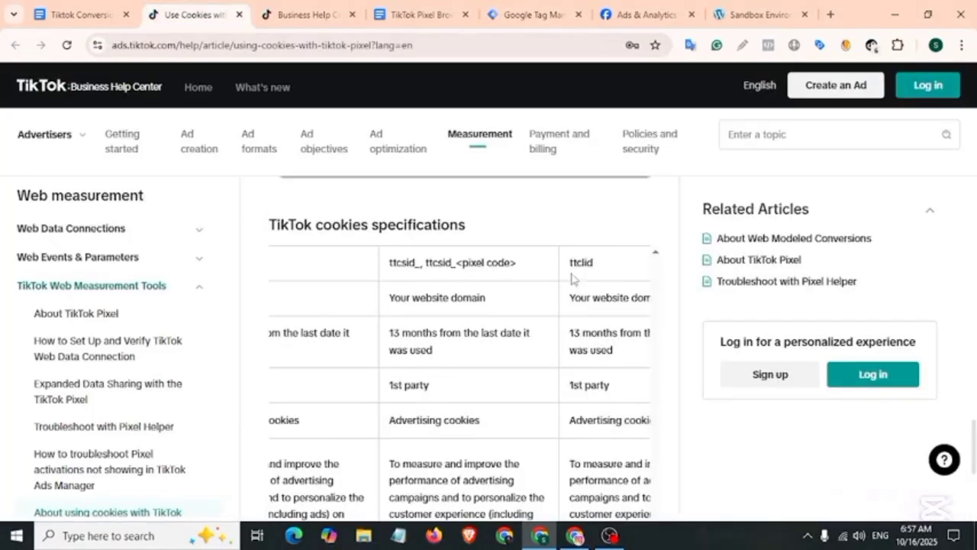
left_click_drag(569, 269, 581, 262)
left_click_drag(589, 262, 596, 268)
key("ctrl+c")
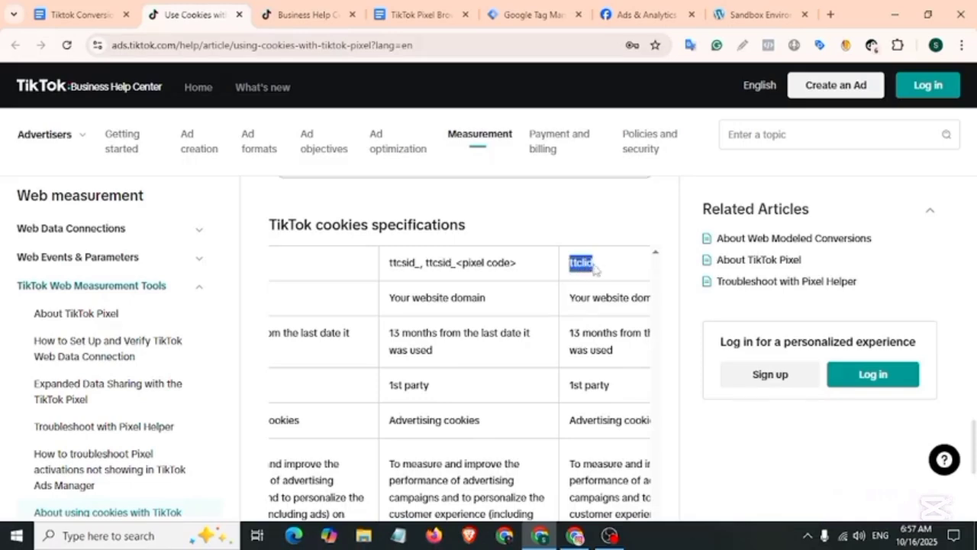
left_click(535, 15)
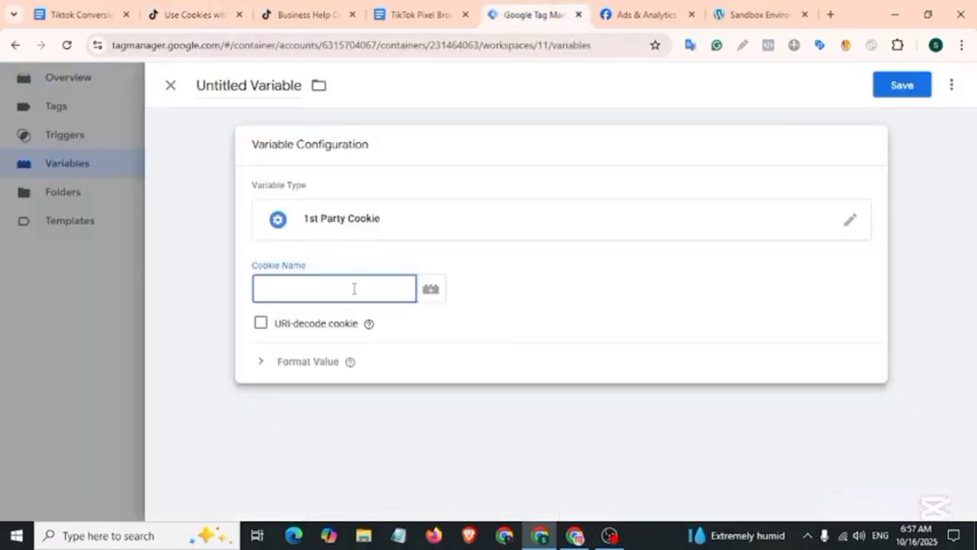
key("ctrl+v")
Step: Name the new cookie variable ttclid and save it
left_click(249, 85)
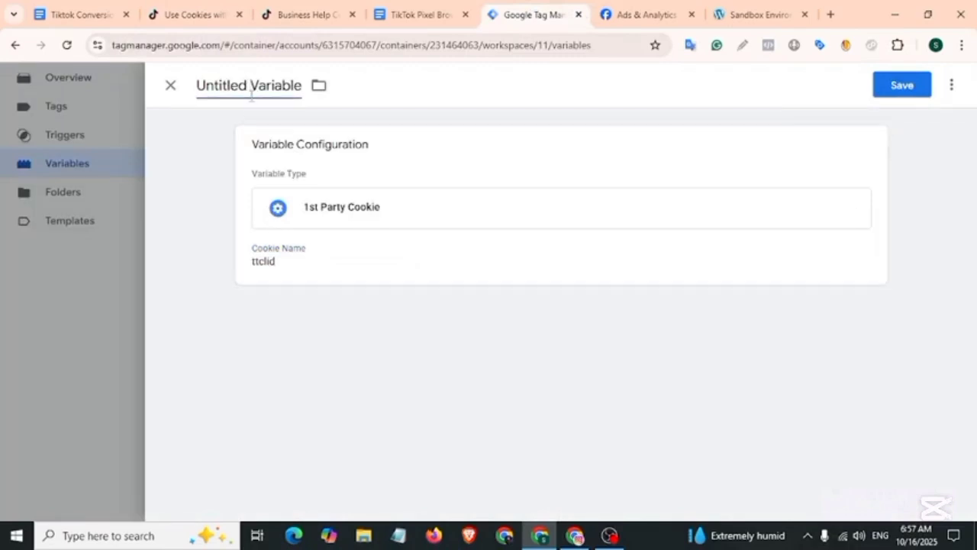
key("ctrl+a")
key("ctrl+v")
left_click(899, 87)
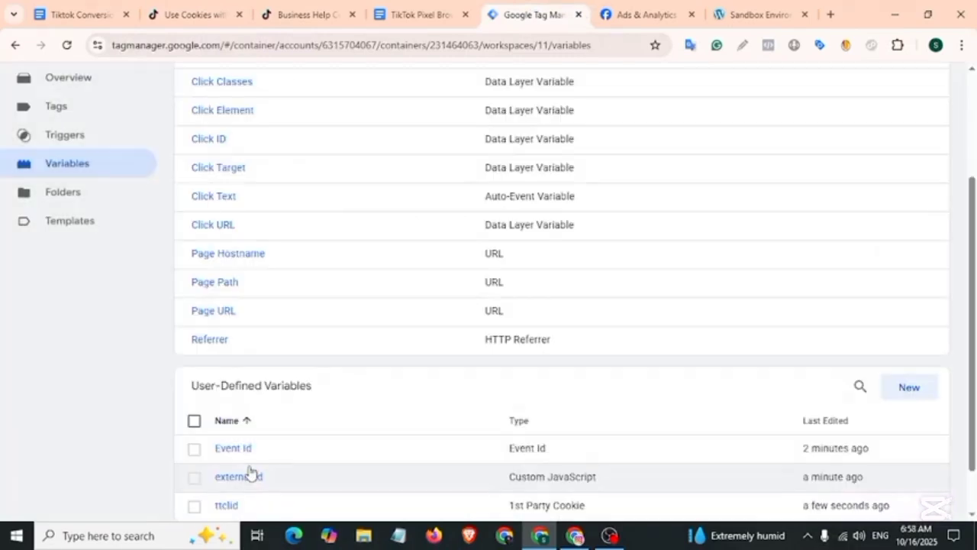
Step: Create another 1st Party Cookie variable with the cookie name _ttp, copied from the TikTok cookies specifications table
left_click(907, 391)
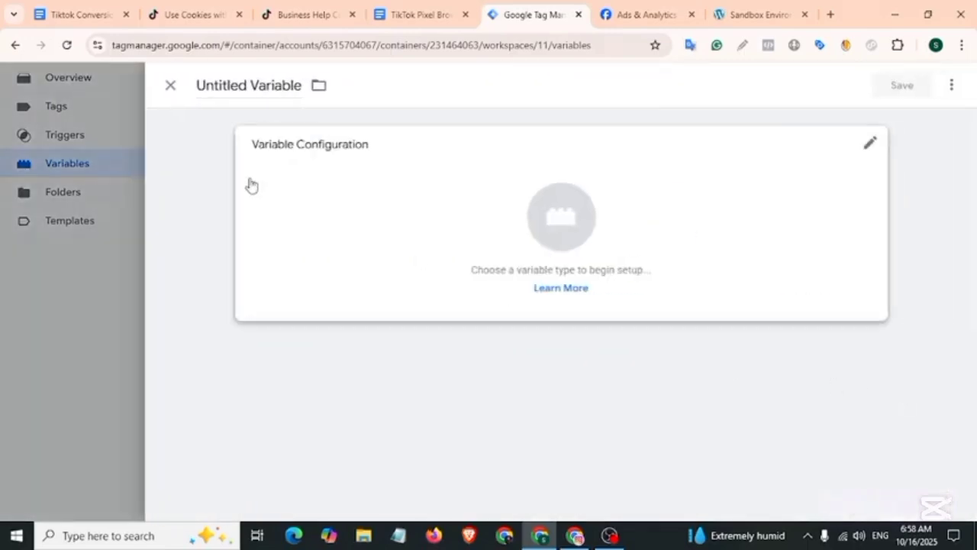
left_click(386, 161)
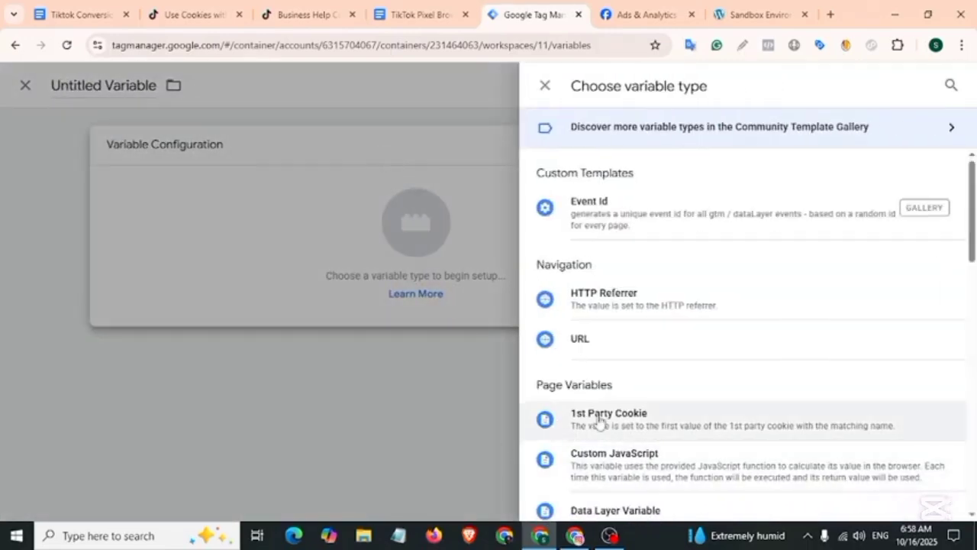
left_click(600, 419)
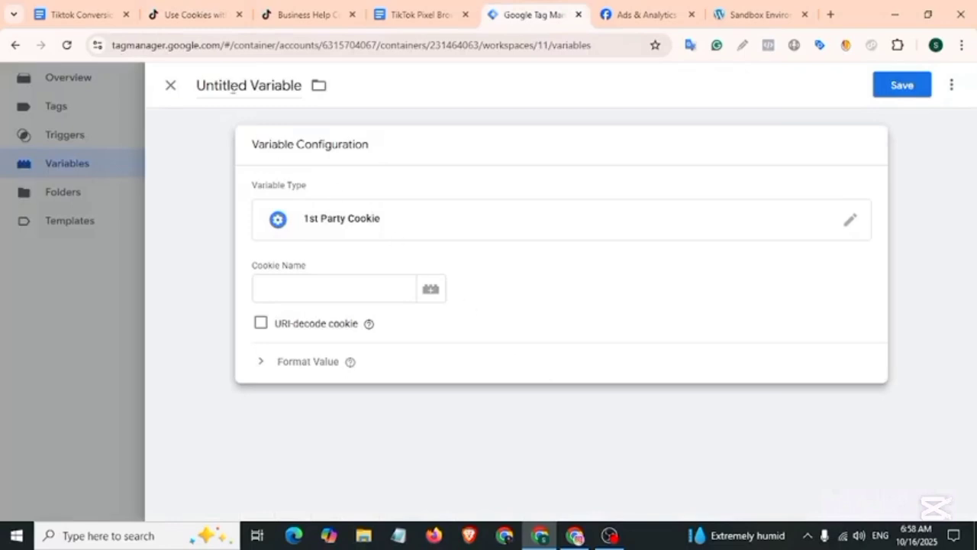
left_click(191, 14)
scroll(500, 513, "left", 5)
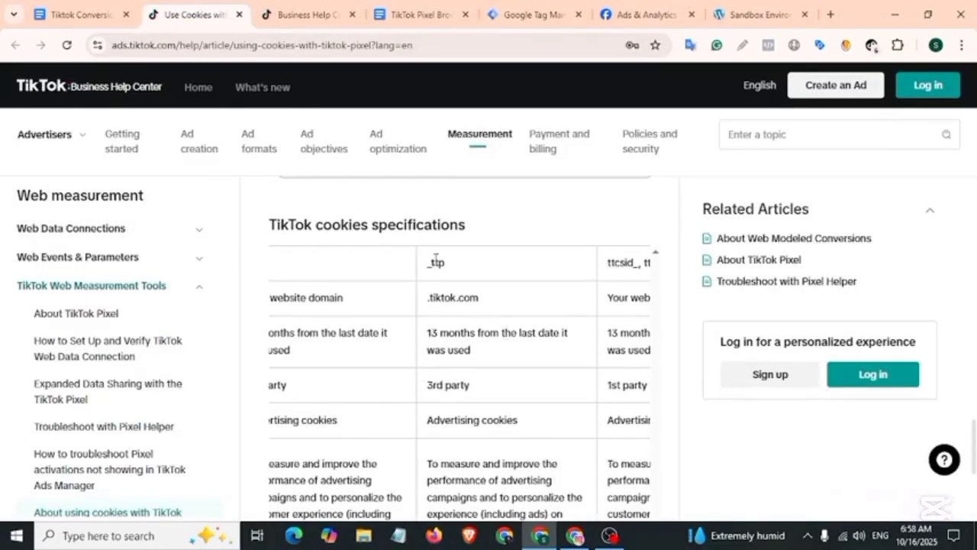
double_click(435, 262)
key("ctrl+c")
left_click(532, 14)
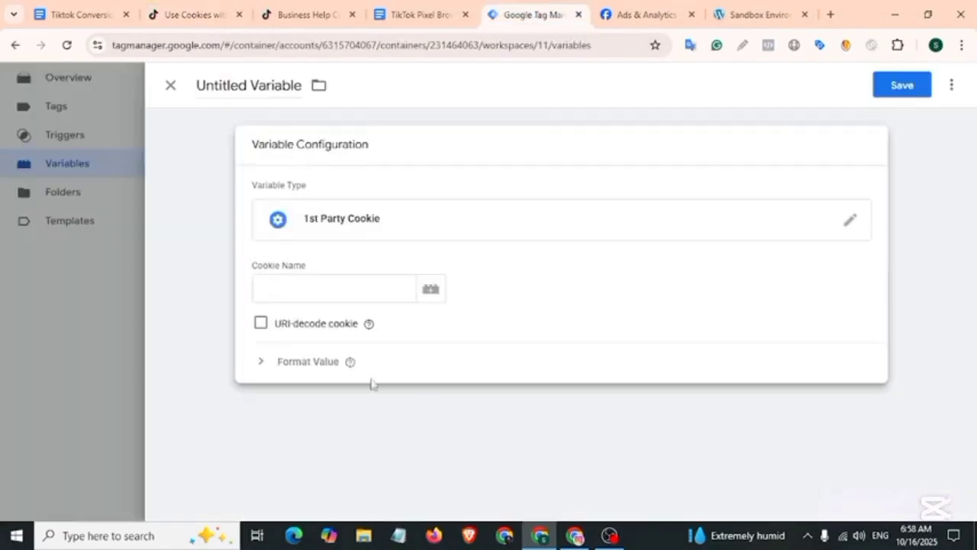
left_click(336, 290)
key("ctrl+v")
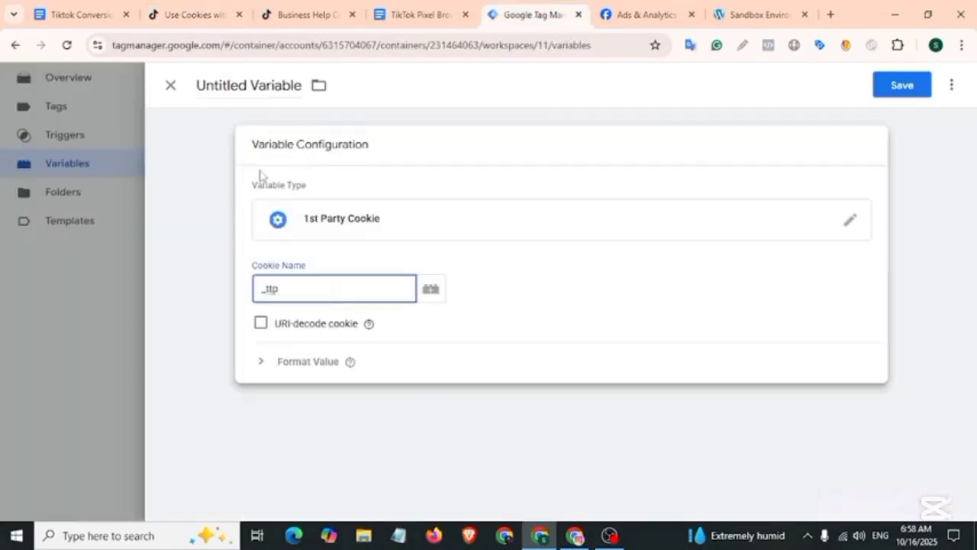
Step: Name the _ttp cookie variable ttp and save it
left_click(279, 86)
key("ctrl+a")
type("ttp")
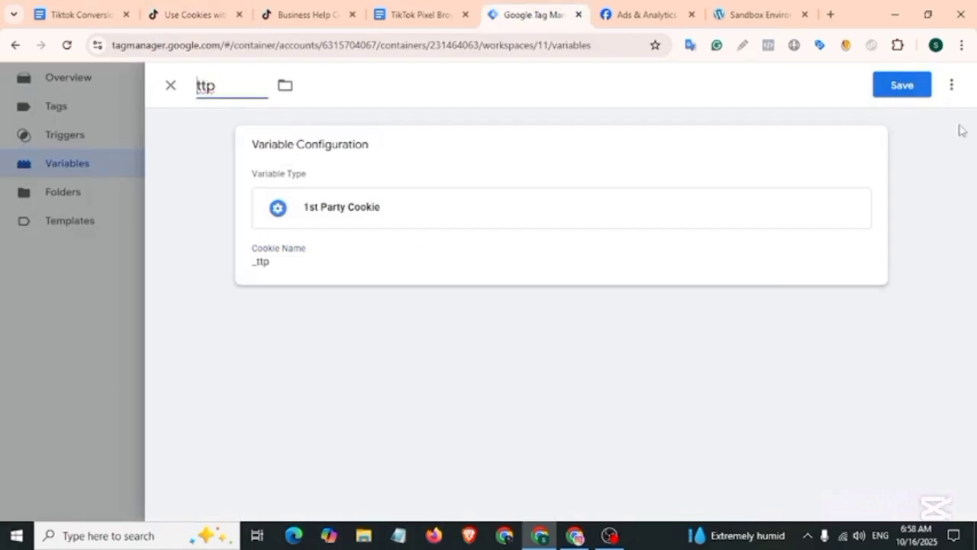
left_click(898, 92)
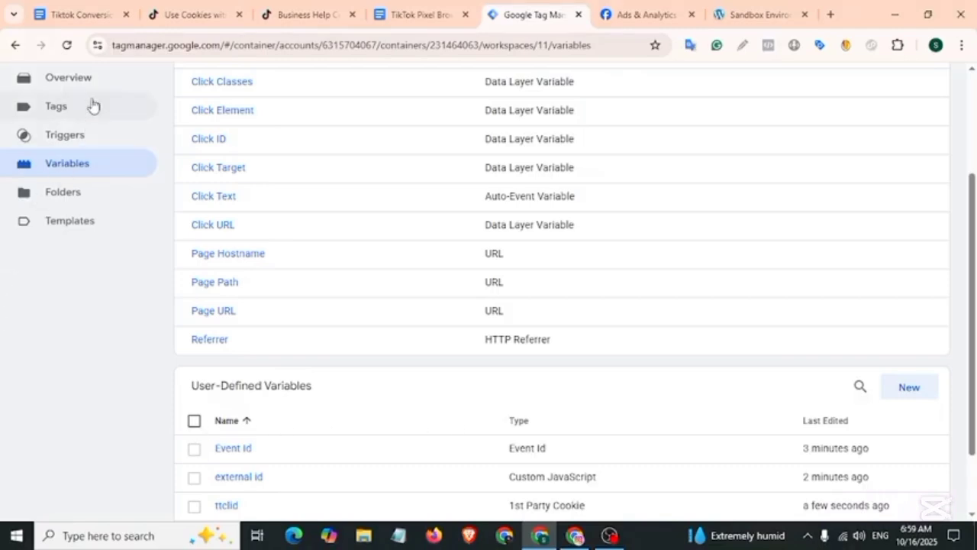
Step: Create a new tag and choose Custom HTML as its tag type
left_click(69, 114)
left_click(931, 182)
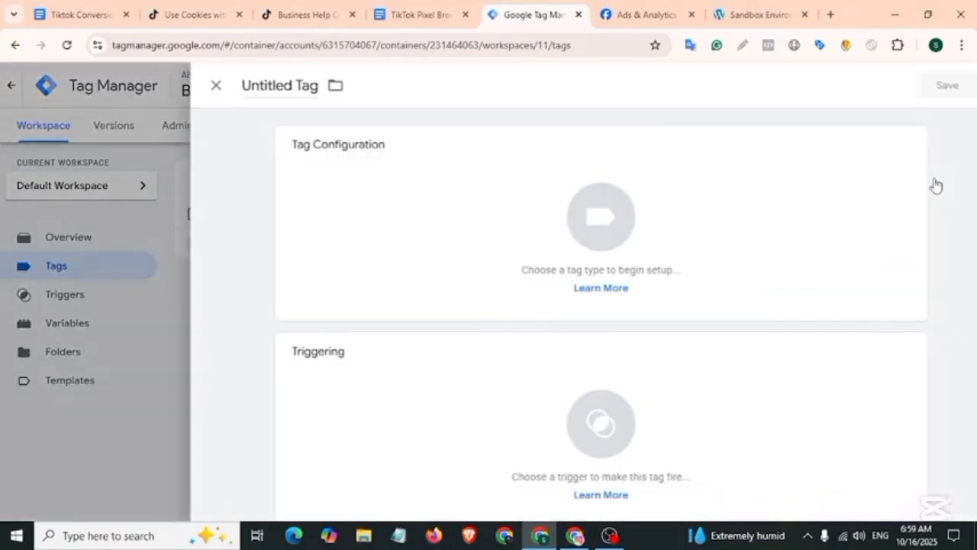
left_click(446, 180)
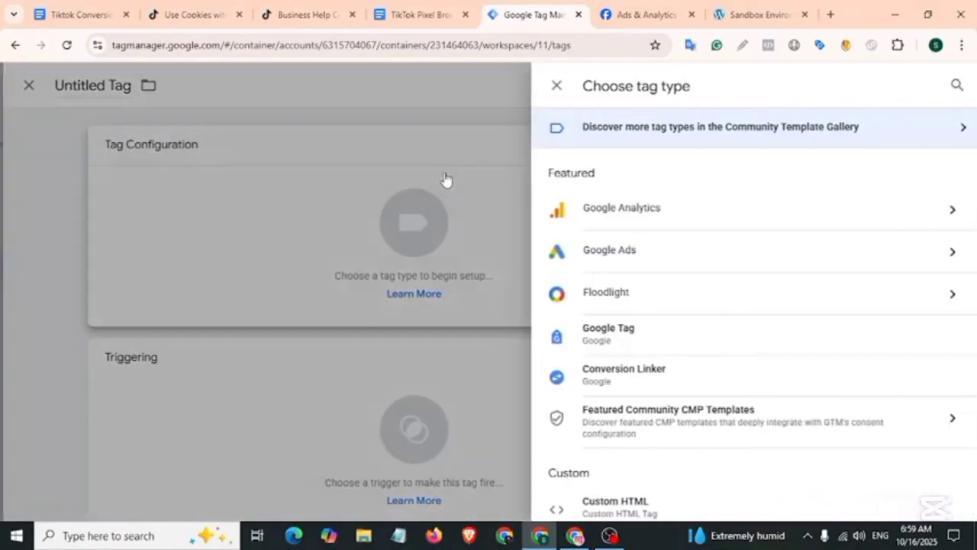
scroll(615, 372, "down", 2)
left_click(615, 372)
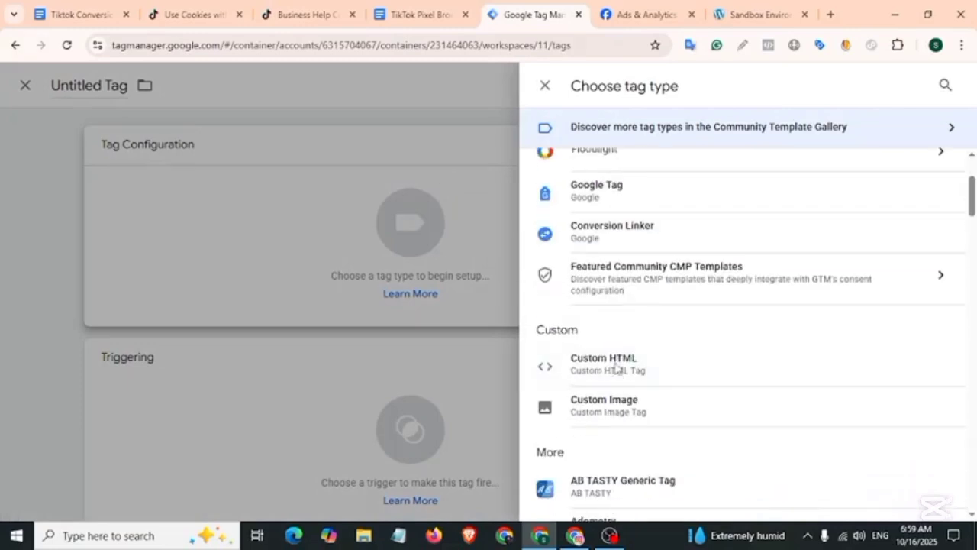
Step: Enter opening and closing <script> tags in the tag's HTML code with blank lines between them
left_click(328, 284)
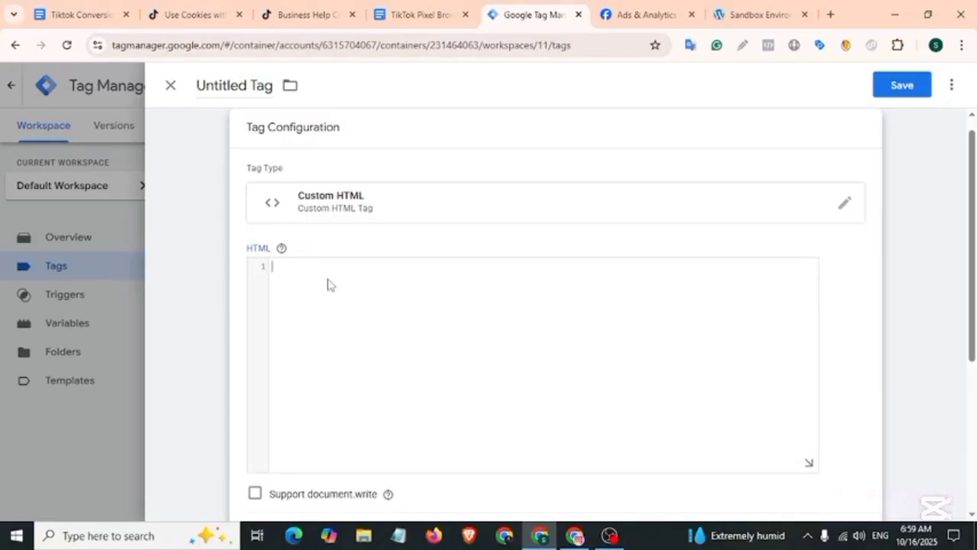
type("<script>")
key("Return")
type("</script>")
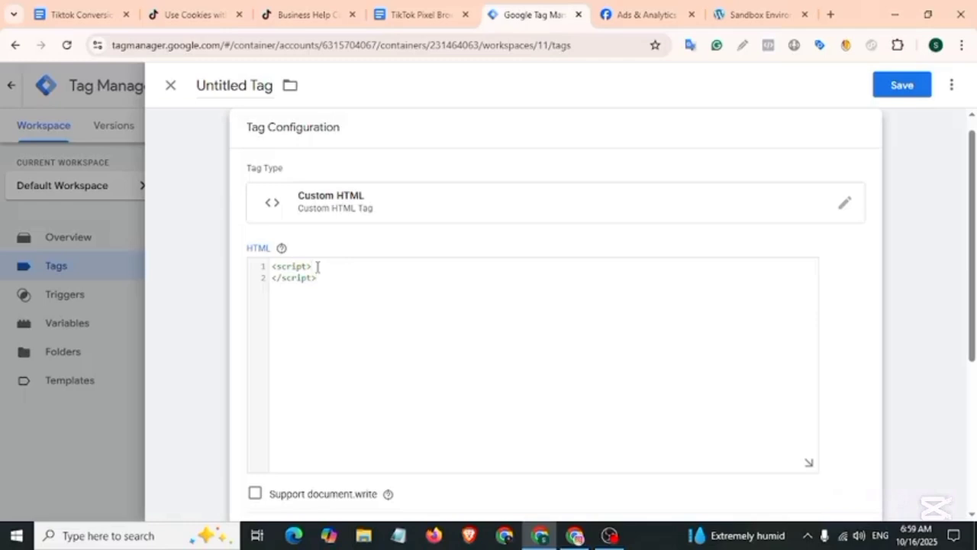
key("Return")
key("Return")
key("Return")
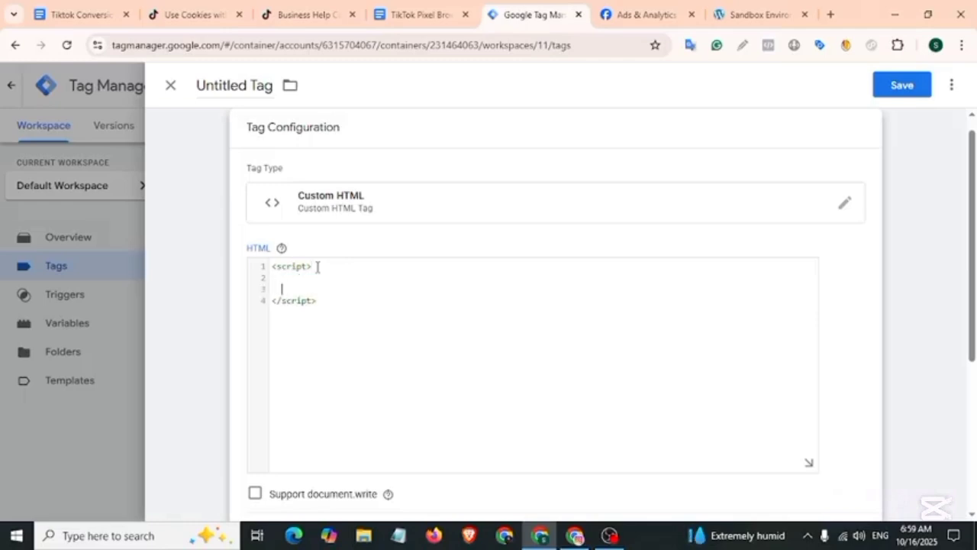
Step: Write an empty ttq.track('',{ }); call inside the script, with blank lines between its braces for parameters
left_click(289, 279)
type("t")
type("iq.trac")
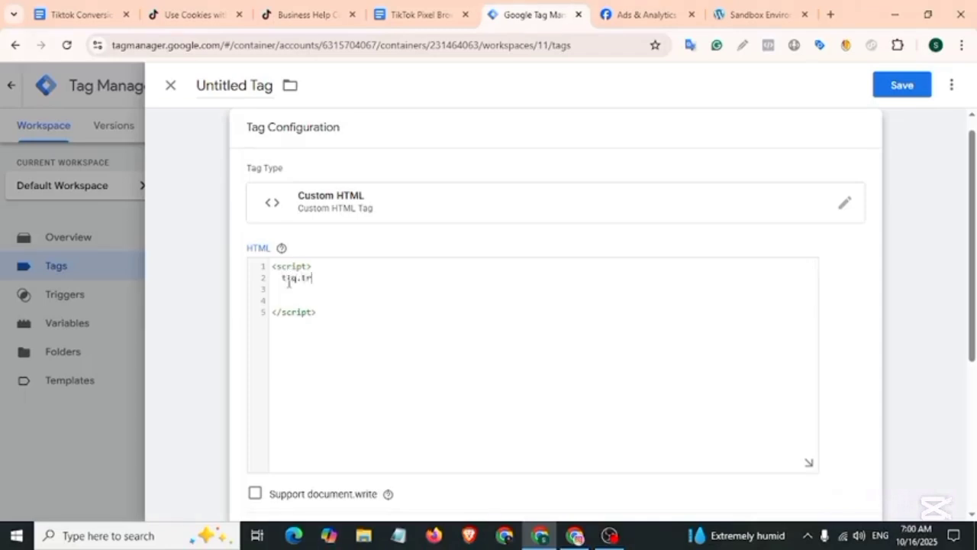
type("k()")
left_click(329, 277)
type("'',{")
left_click(364, 278)
left_click(352, 279)
key("Return")
key("Return")
key("Return")
key("Return")
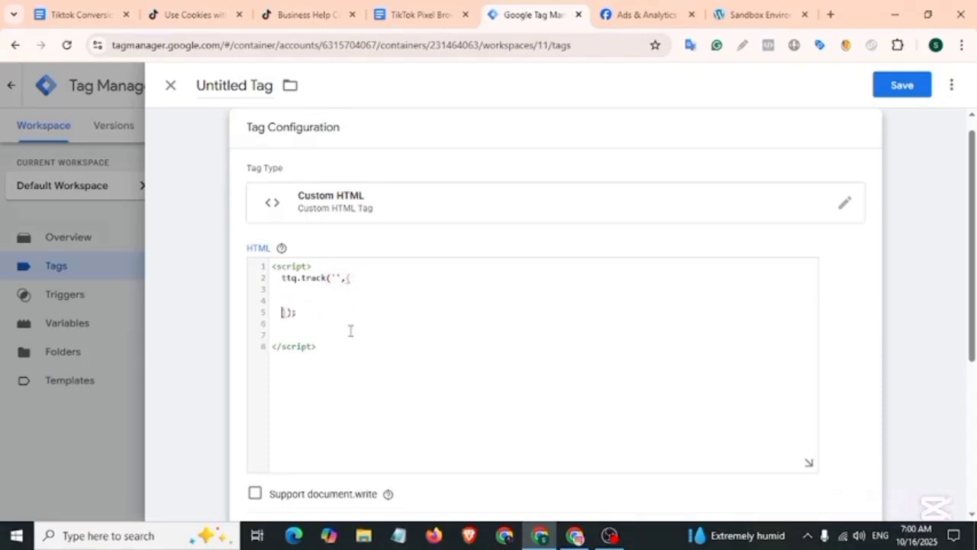
Step: Set the event name in the ttq.track call to PageView
left_click(337, 278)
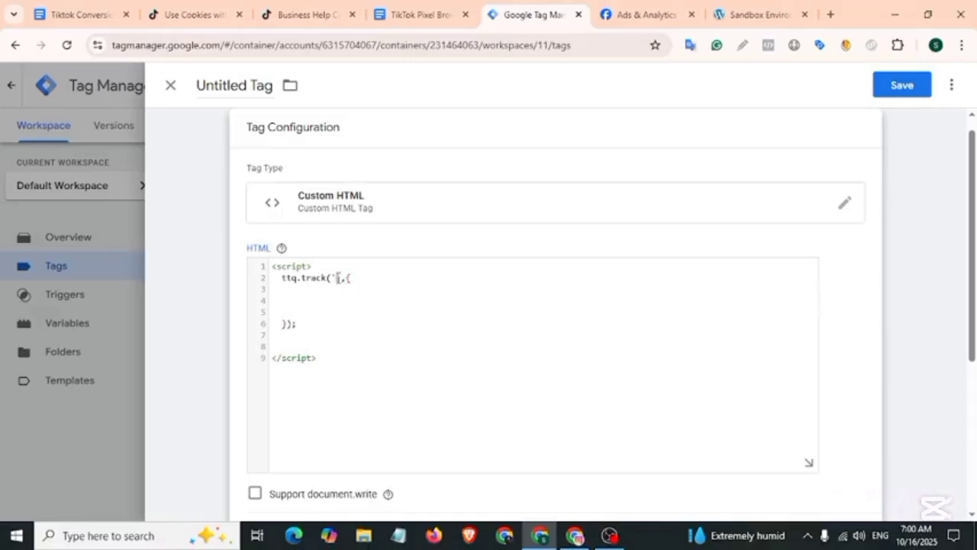
left_click(309, 16)
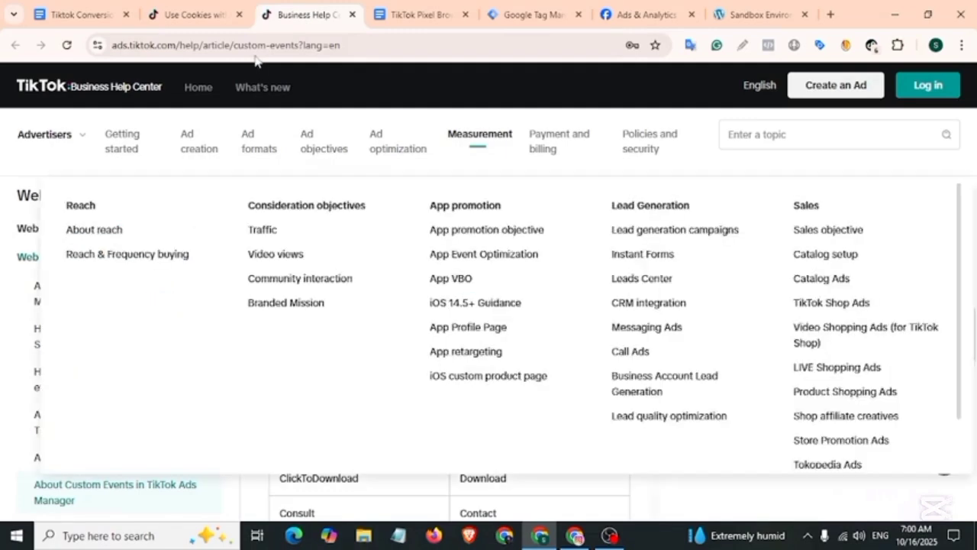
left_click(531, 15)
type("PageView")
Step: Add the parameters event_id:{{Event Id}} and external_id:{{external id}} to the PageView call
left_click(294, 301)
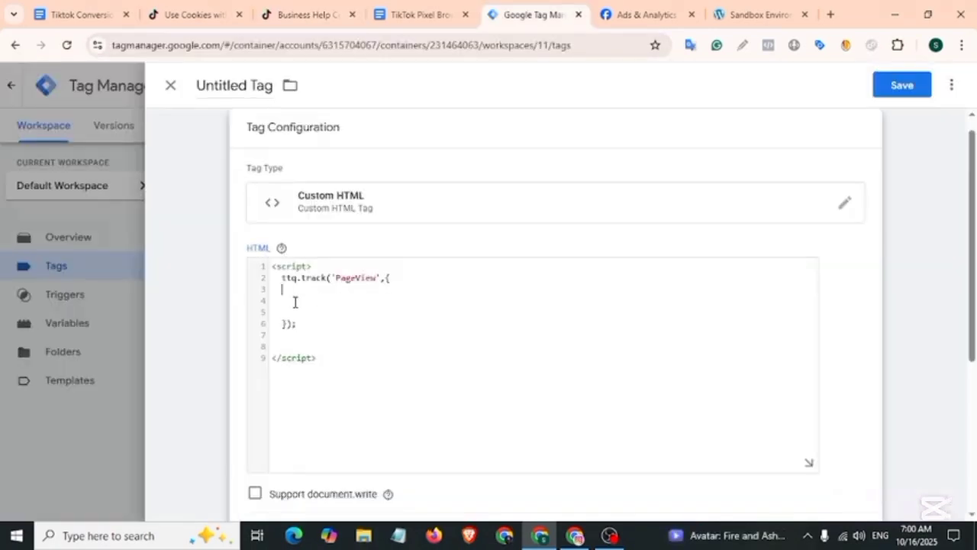
type("event")
type("_id:{{eve")
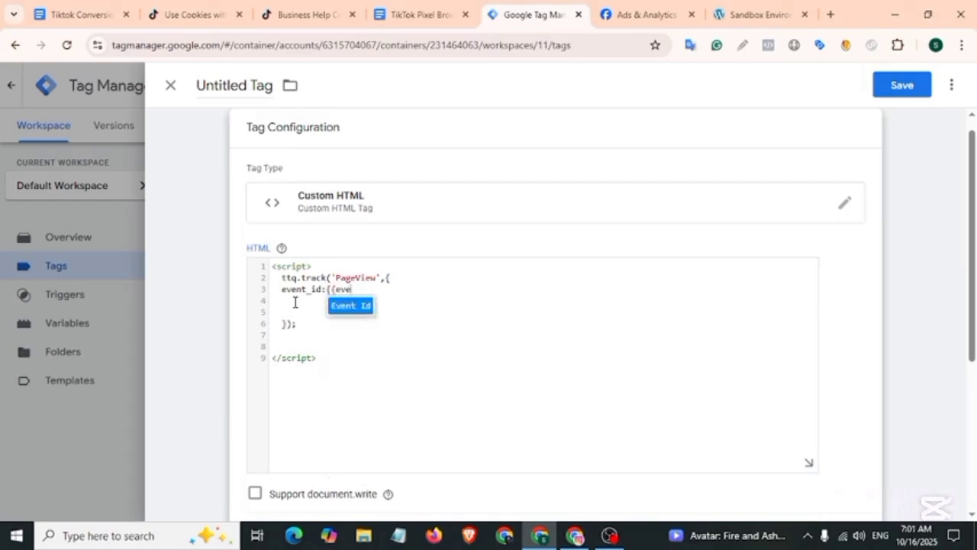
key("Return")
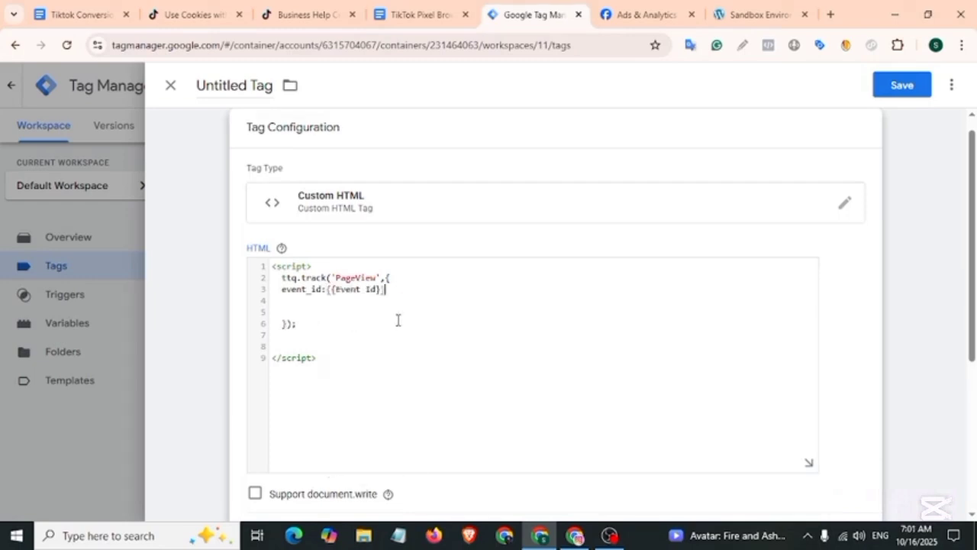
type(",")
key("Return")
type("e")
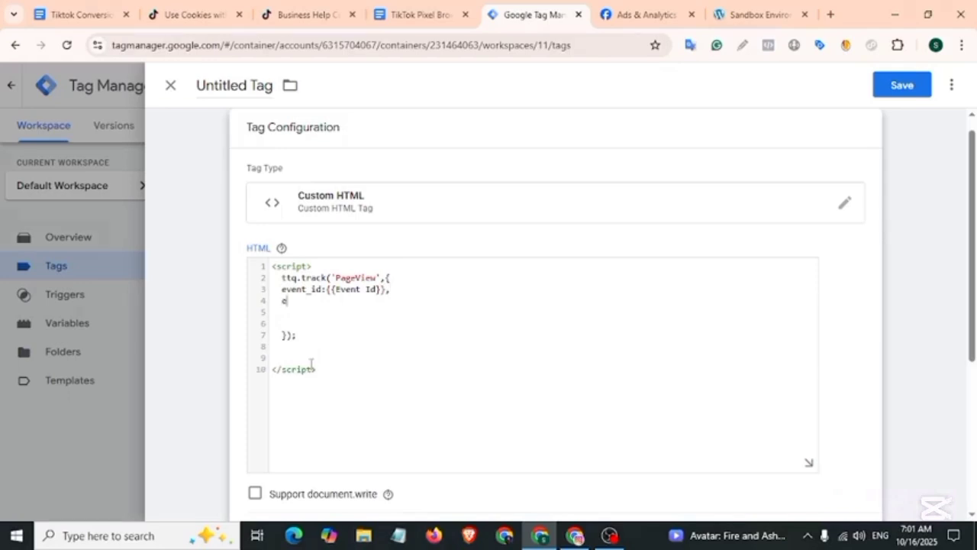
type("xternal_id:{{ex")
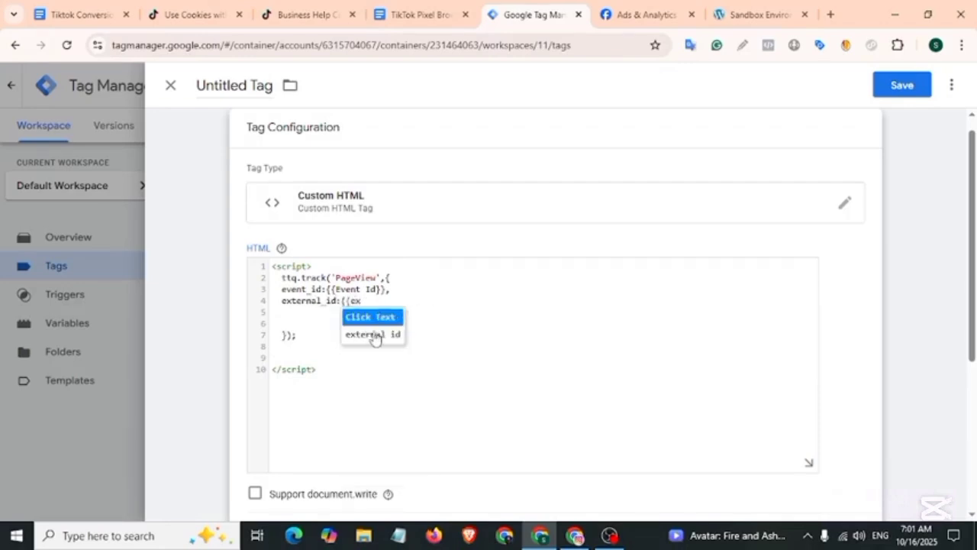
left_click(374, 336)
Step: Add the cookie parameters ttclid:{{ttclid}} and ttp:{{ttp}} to the PageView call
type(",")
key("Return")
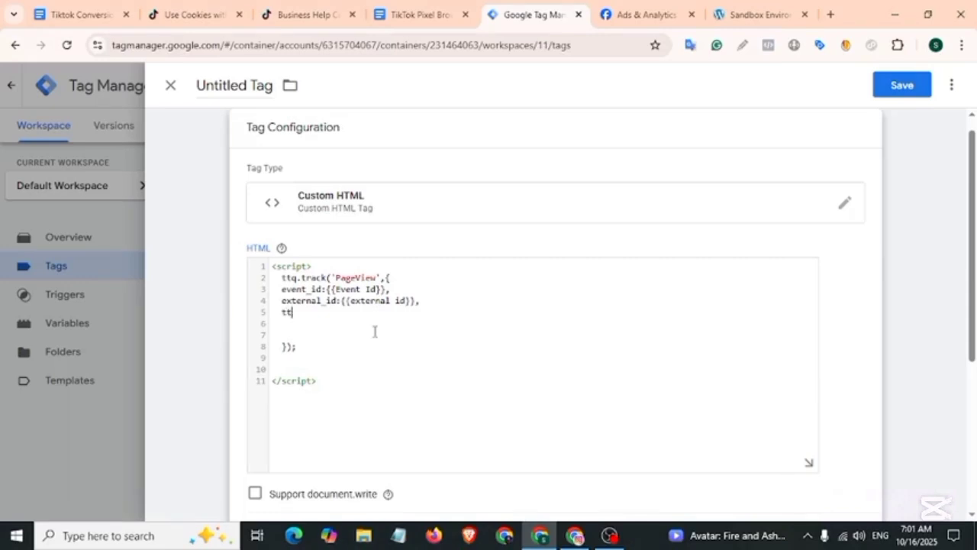
type("ttclid:")
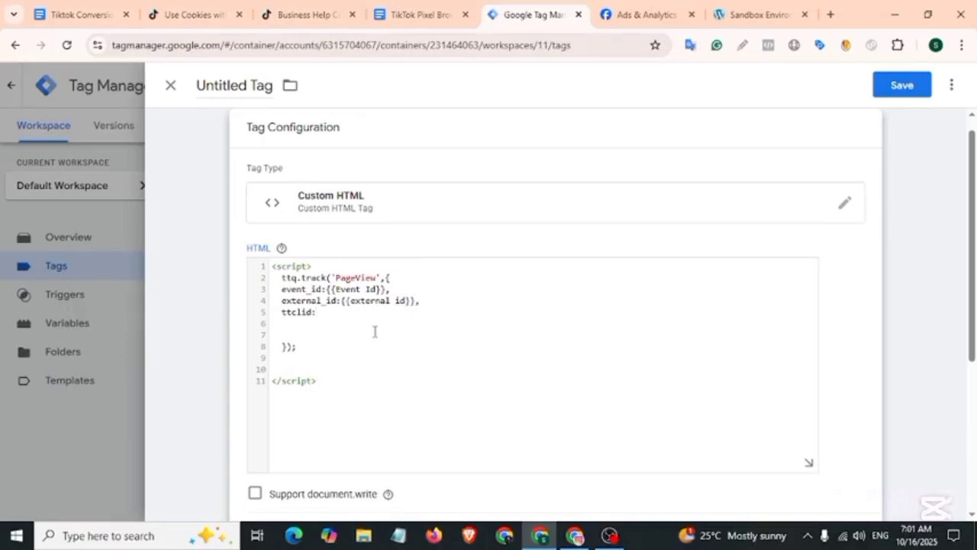
type("{{tt")
left_click(337, 333)
type(",")
key("Return")
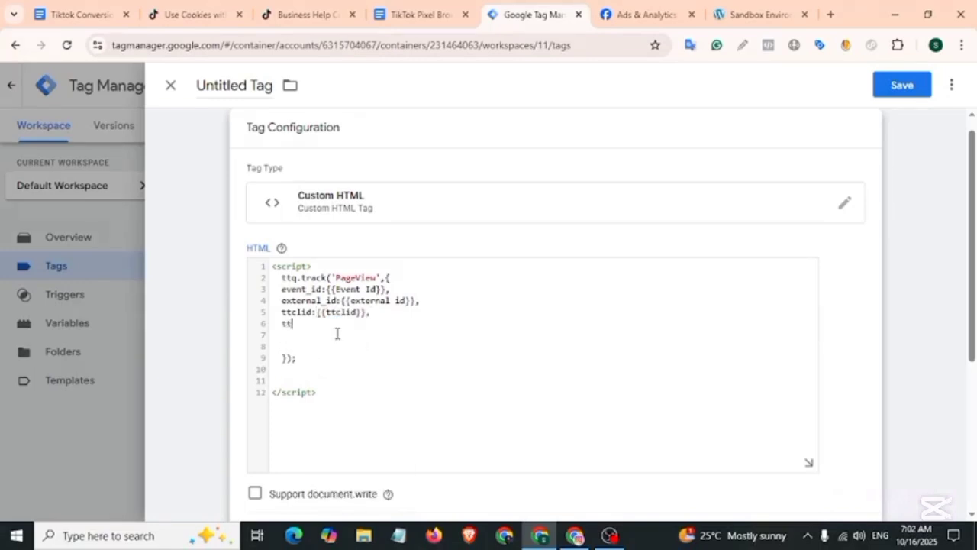
type("ttp:{{")
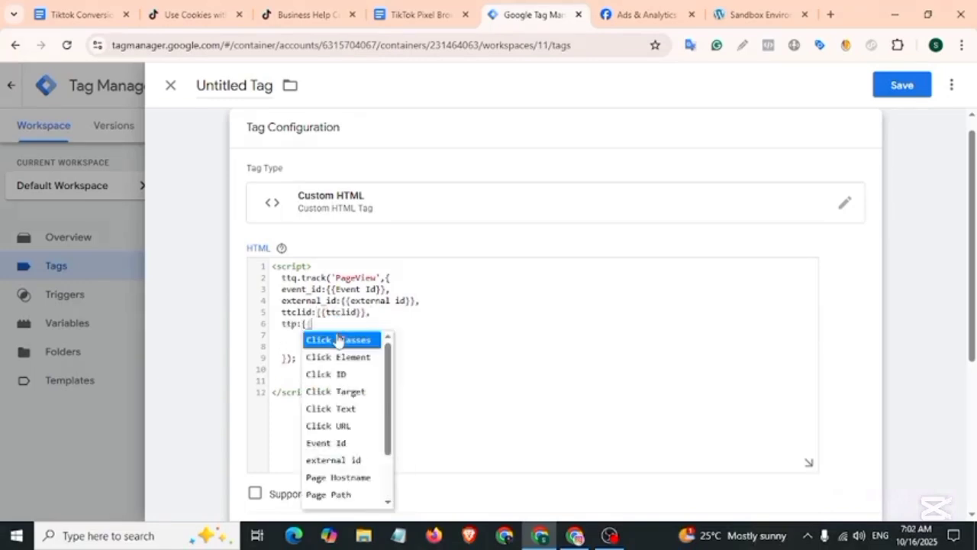
type("tt")
left_click(326, 357)
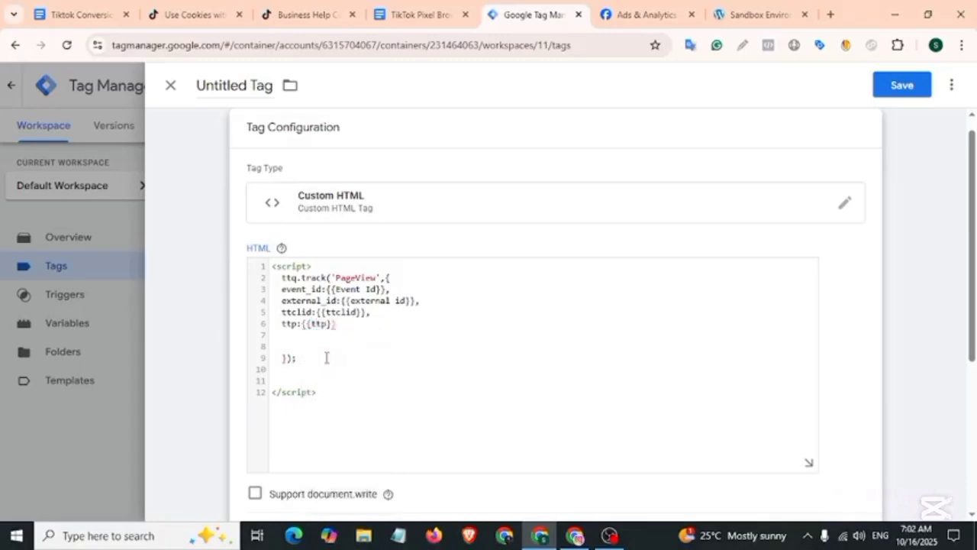
Step: Name the tag Tiktok PageView-Tag and set Tiktok Config Tag as the setup tag that fires before it
left_click(246, 85)
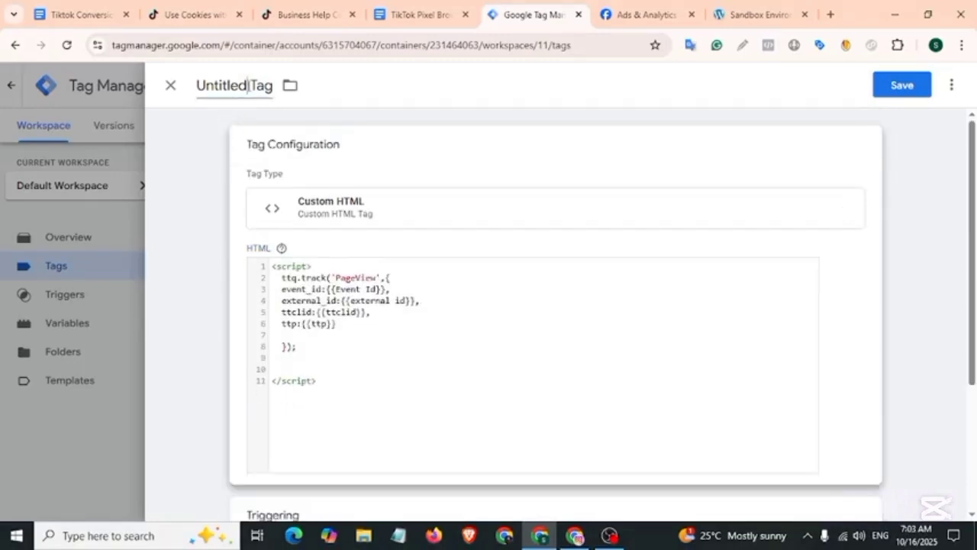
type("Tiktok PageView-Tag")
scroll(484, 226, "down", 3)
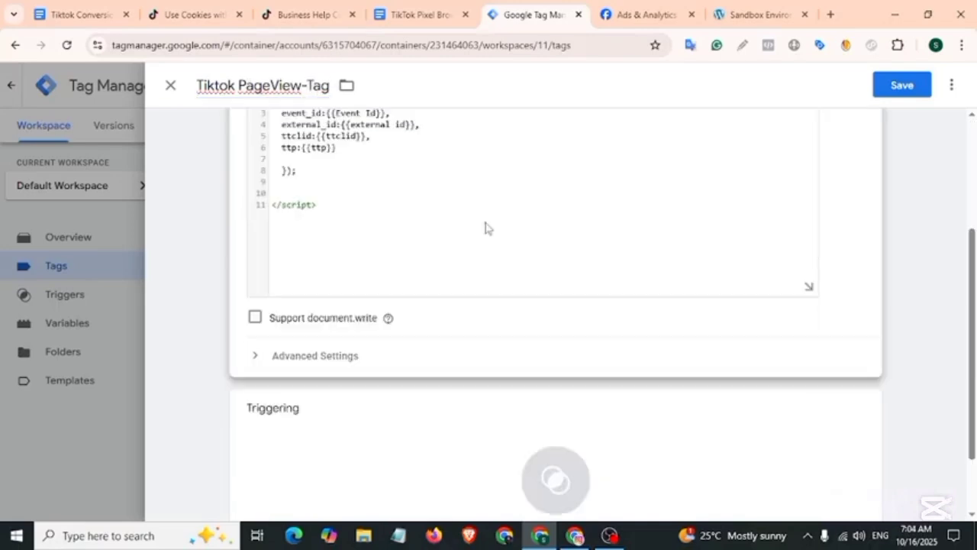
left_click(311, 284)
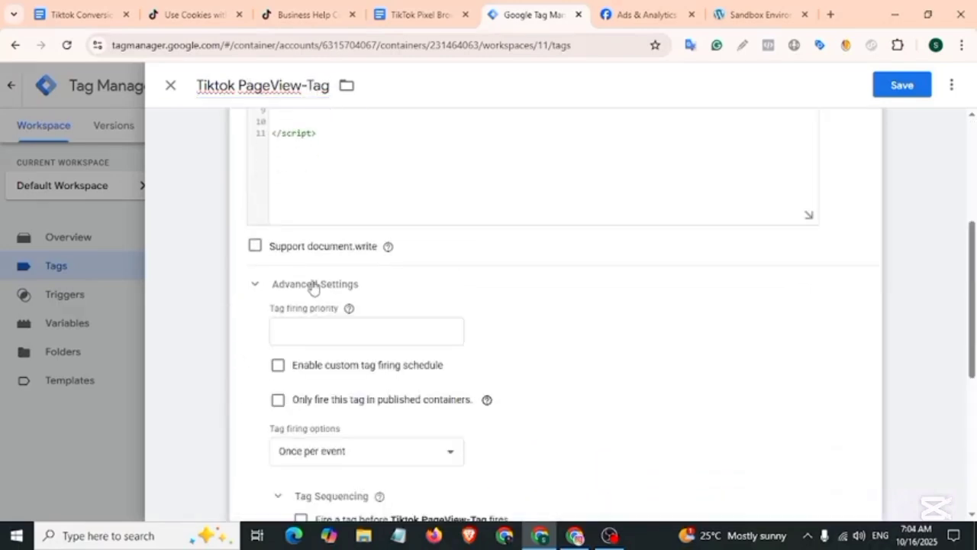
scroll(336, 287, "down", 3)
left_click(280, 282)
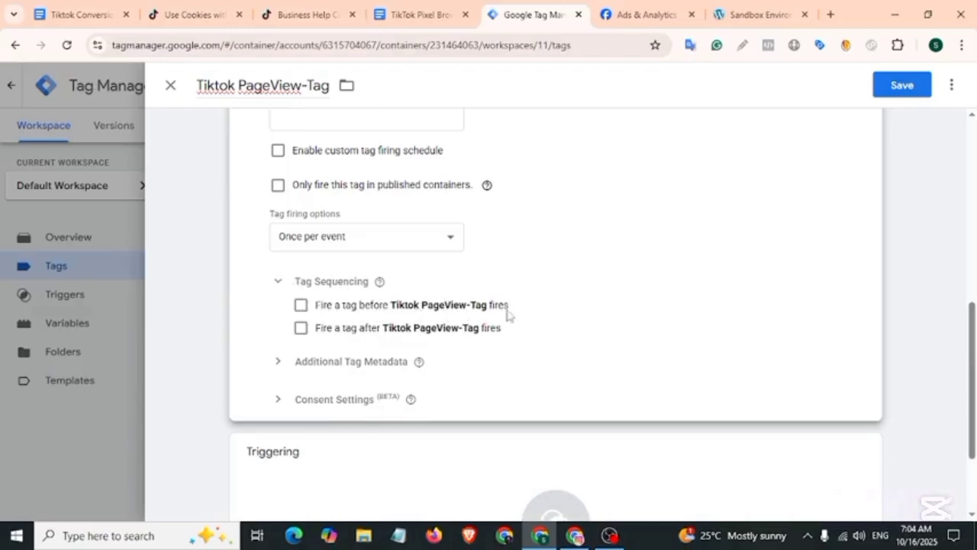
left_click(300, 305)
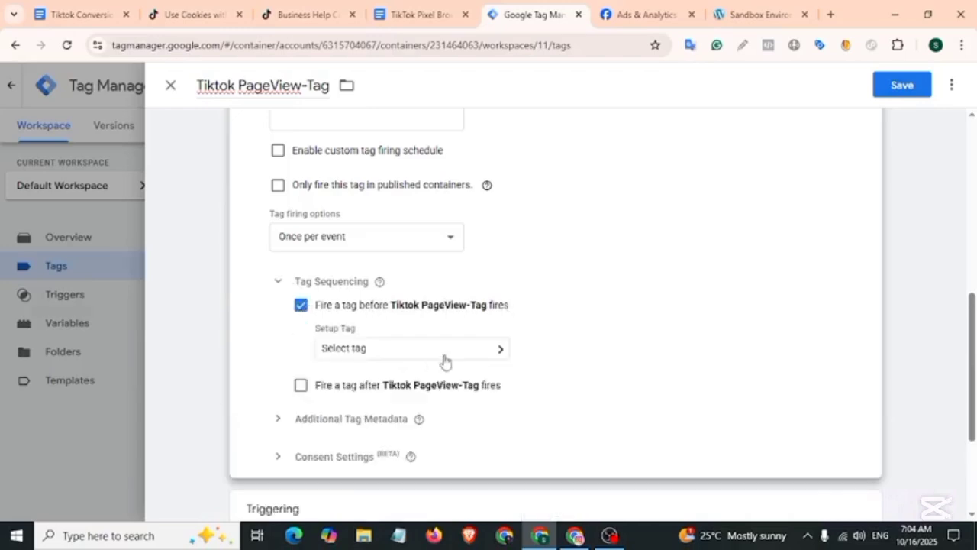
left_click(483, 351)
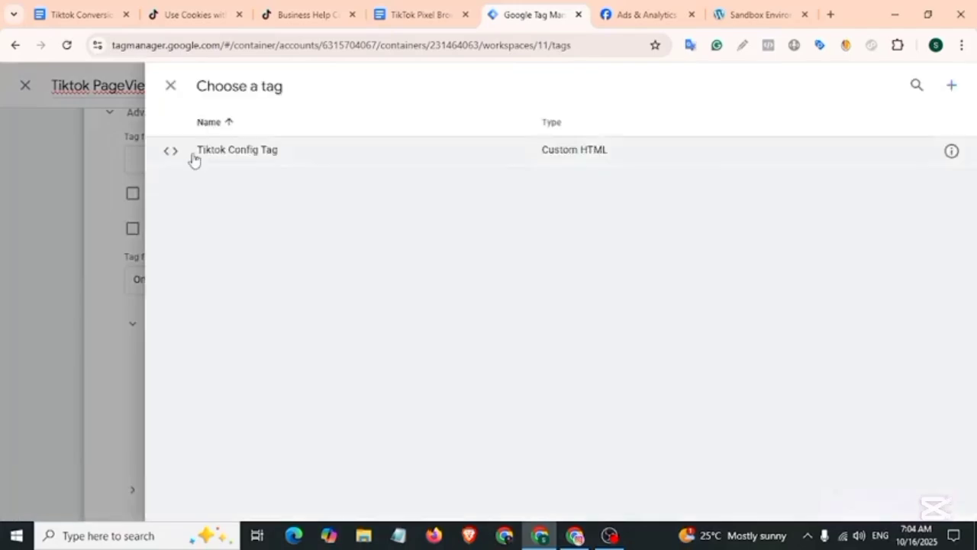
left_click(259, 158)
Step: Assign the All Pages trigger to the PageView tag and save it
scroll(449, 404, "down", 5)
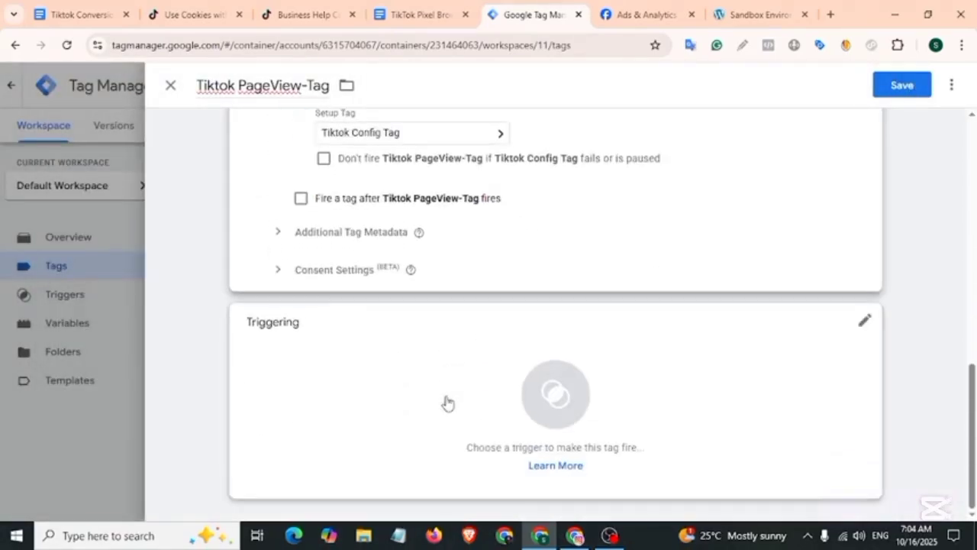
left_click(447, 402)
left_click(240, 157)
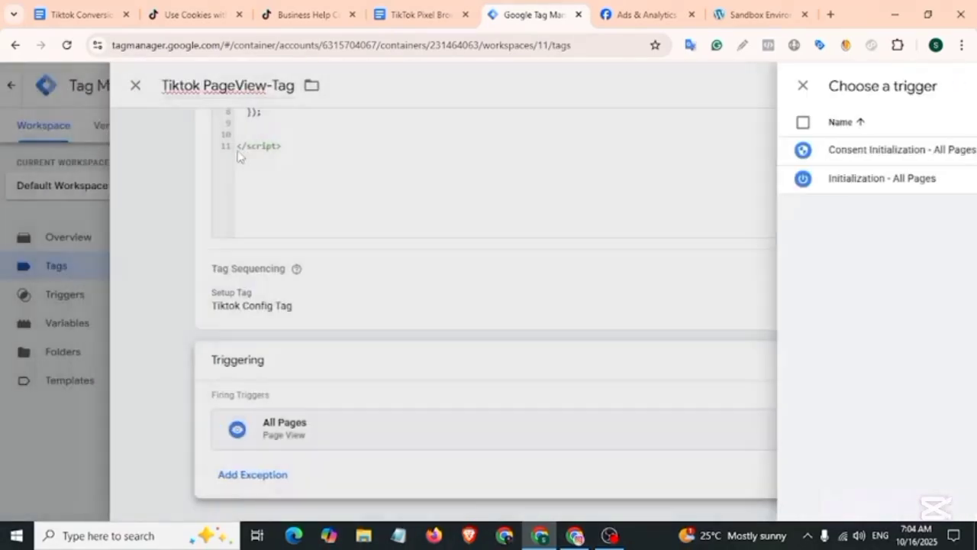
scroll(925, 108, "up", 3)
left_click(902, 86)
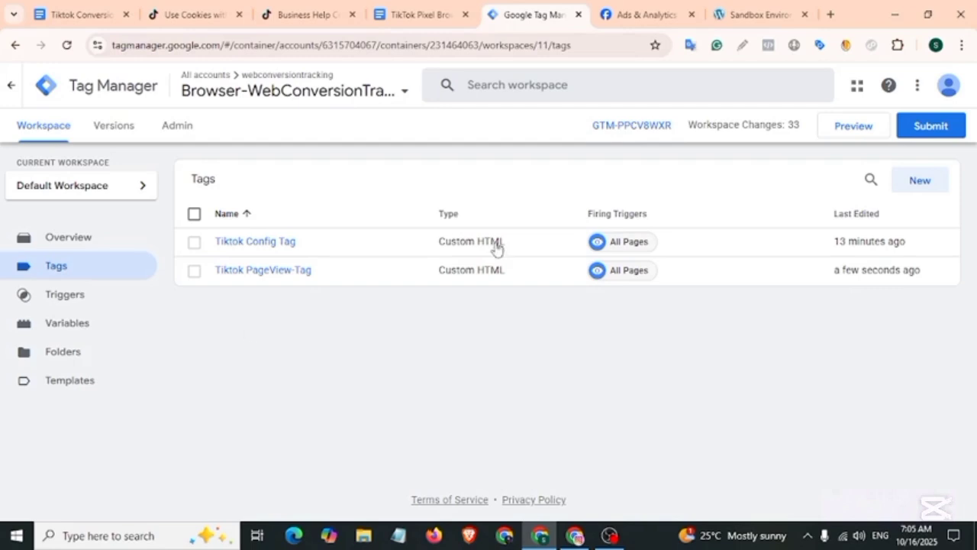
left_click(835, 131)
left_click_drag(519, 368, 276, 371)
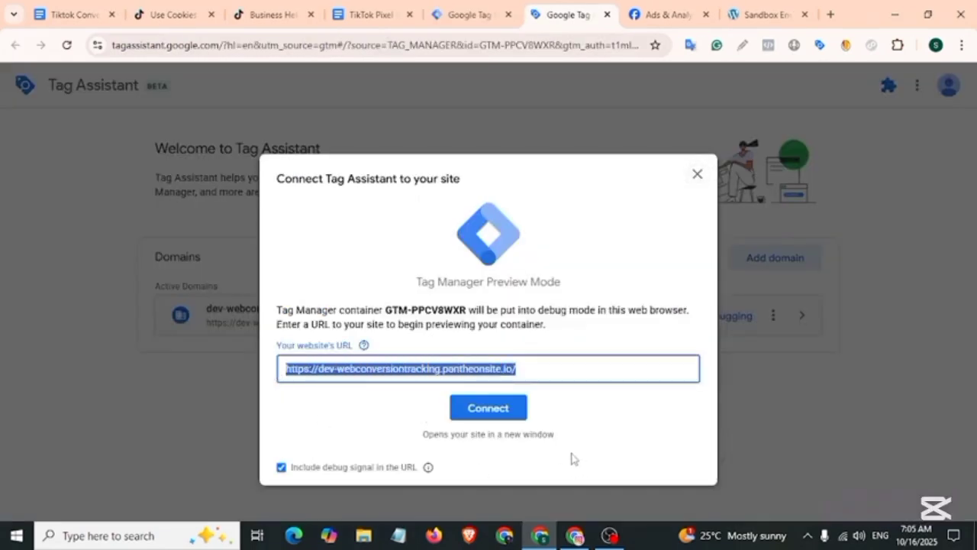
left_click(495, 412)
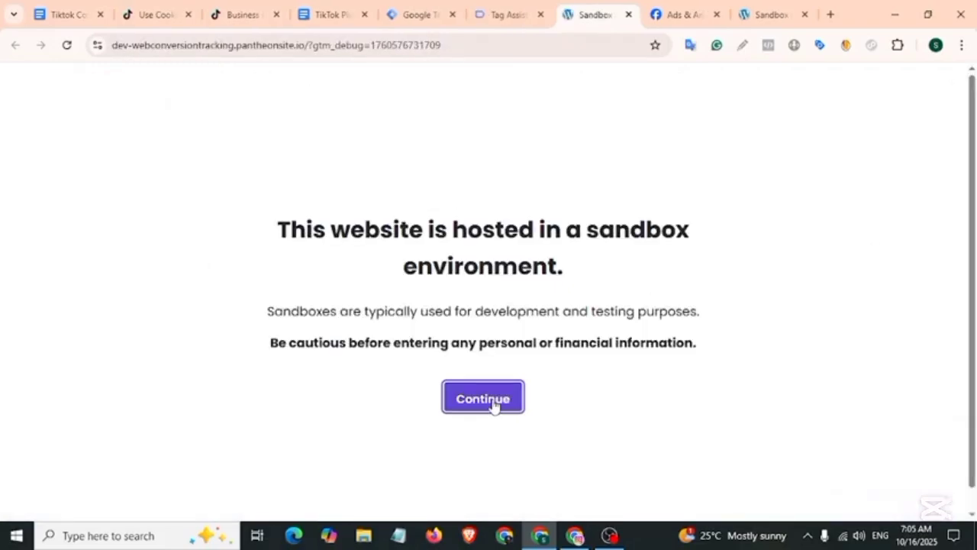
left_click(483, 398)
Step: Open the Soothing Sunscreen Gel product page from the store's New Arrivals
scroll(449, 255, "down", 5)
scroll(450, 256, "down", 1)
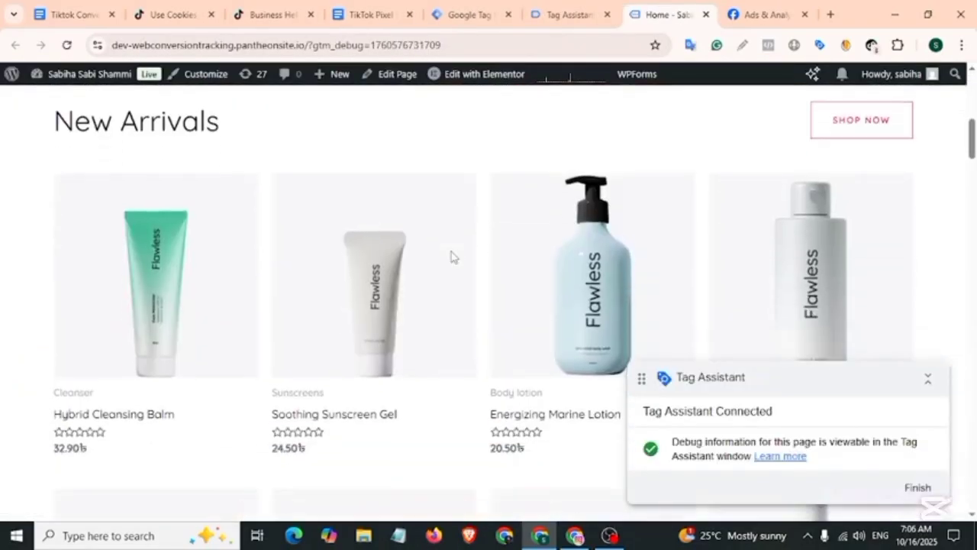
left_click(388, 333)
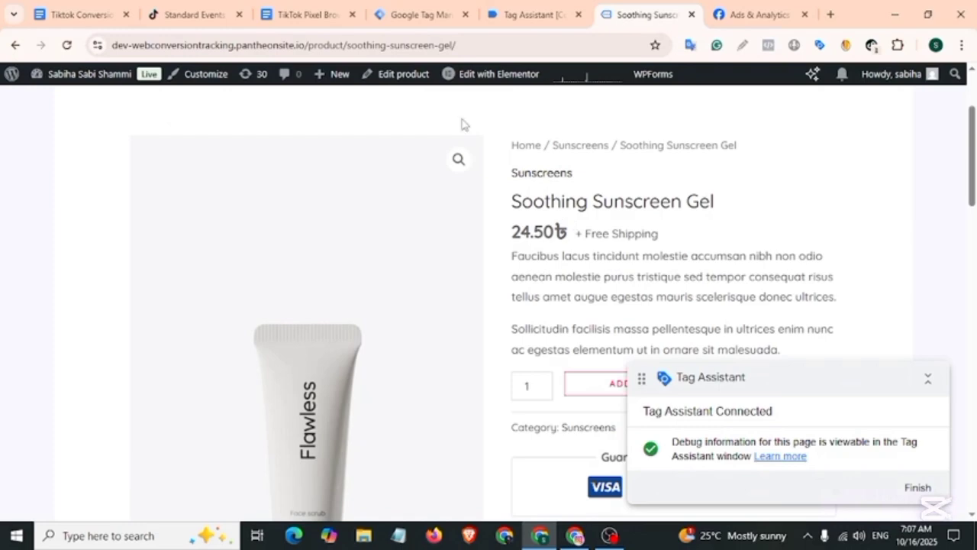
Step: Examine the event code and supported parameters of ViewContent in TikTok's standard events help article
left_click(202, 20)
mouse_move(259, 141)
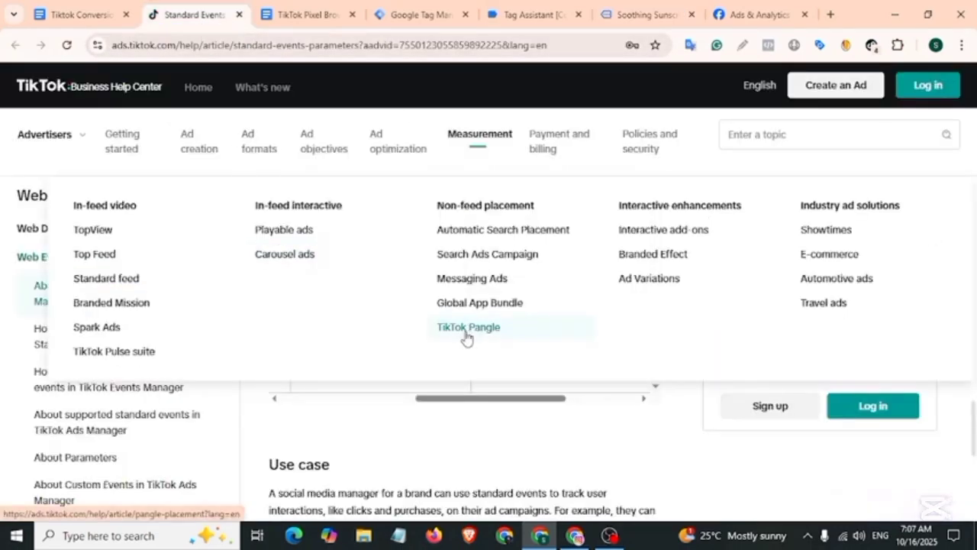
scroll(467, 339, "down", 2)
scroll(518, 403, "up", 3)
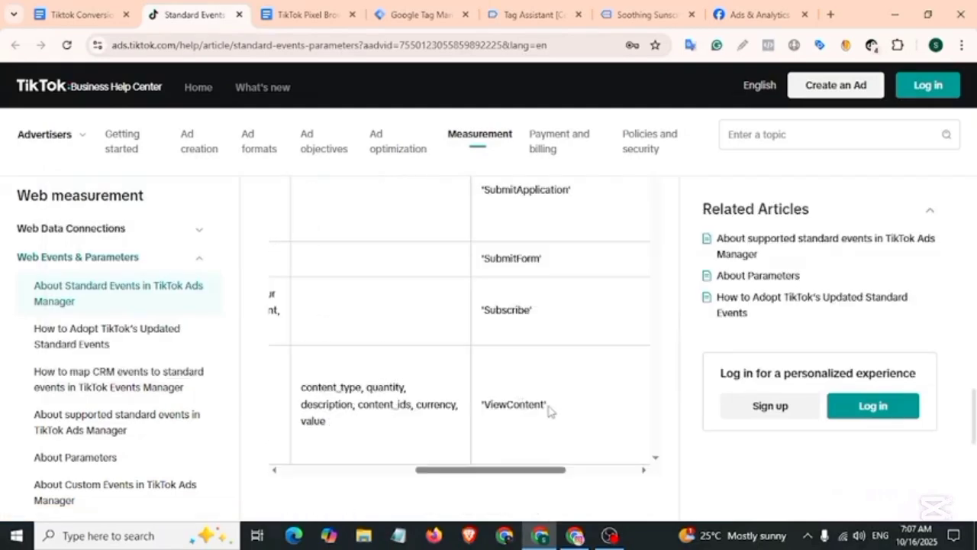
left_click_drag(548, 410, 483, 404)
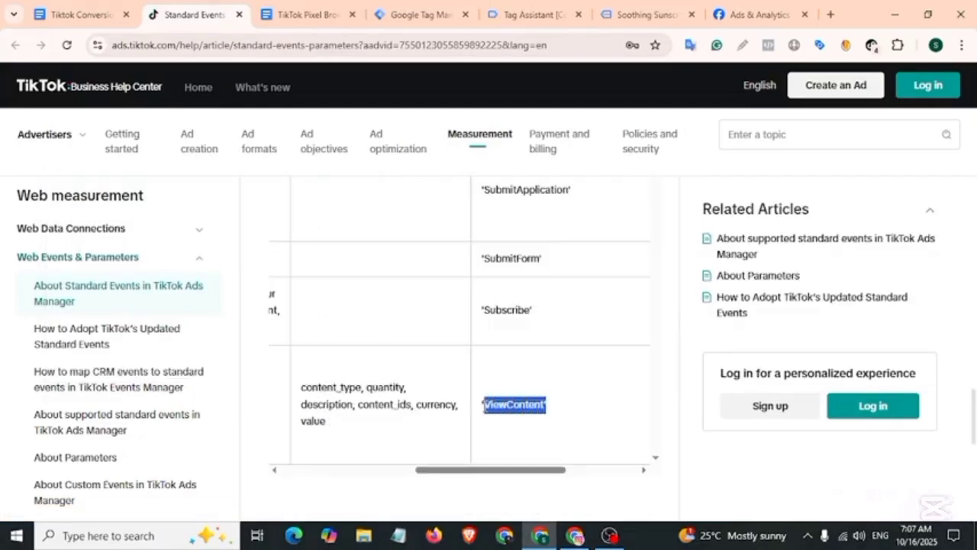
left_click_drag(301, 388, 406, 388)
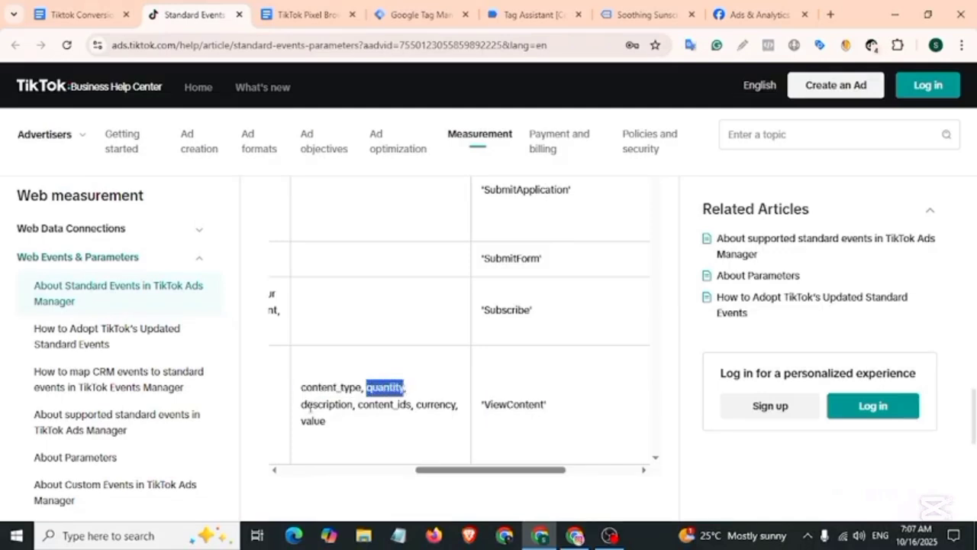
left_click_drag(302, 404, 356, 405)
left_click_drag(358, 404, 460, 407)
left_click_drag(303, 420, 326, 421)
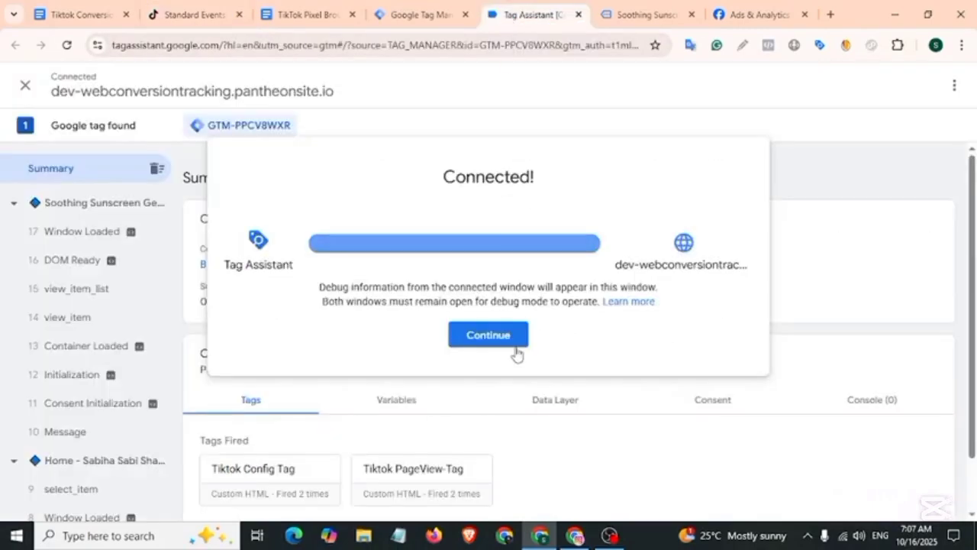
Step: Inspect the ecommerce object, including currency, value and item fields, in the view_item event's data layer in Tag Assistant
left_click(492, 342)
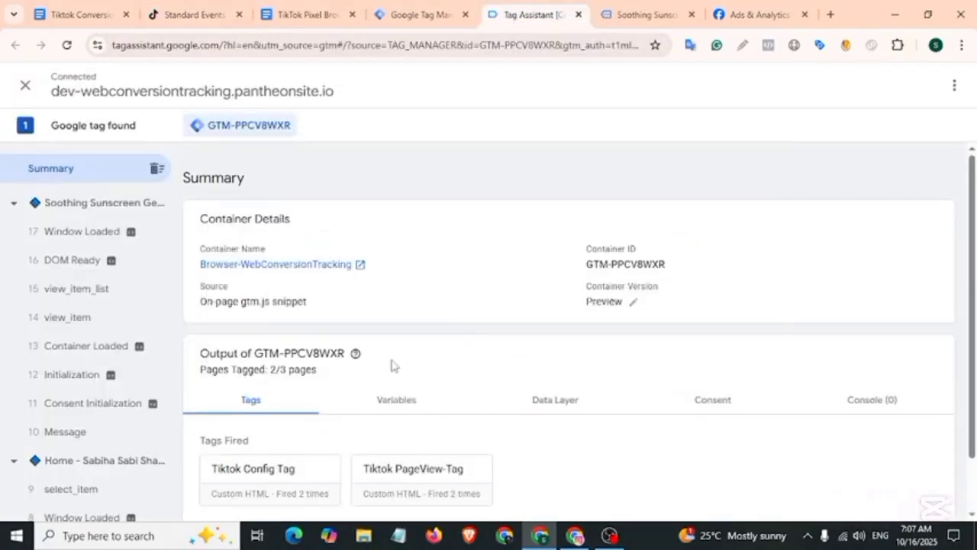
left_click(78, 328)
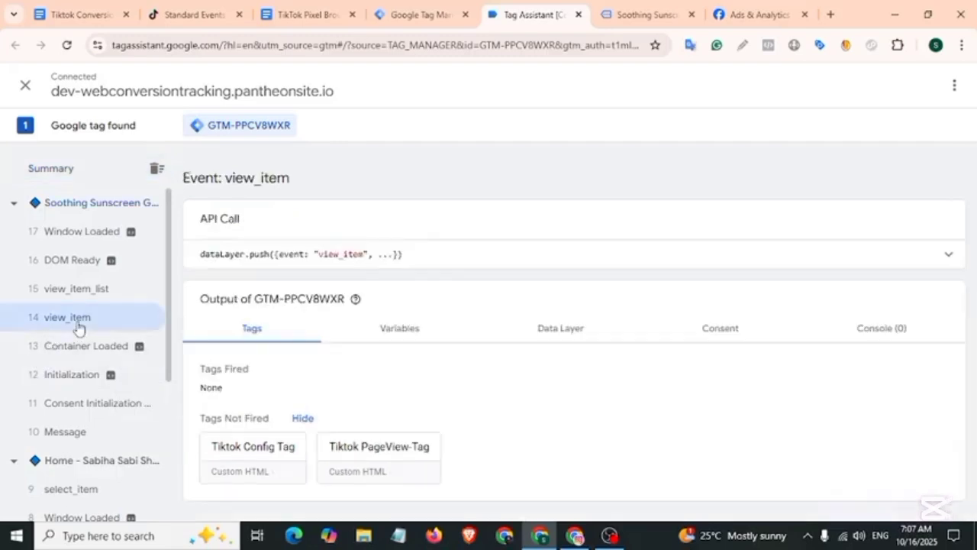
left_click(567, 343)
scroll(384, 418, "down", 10)
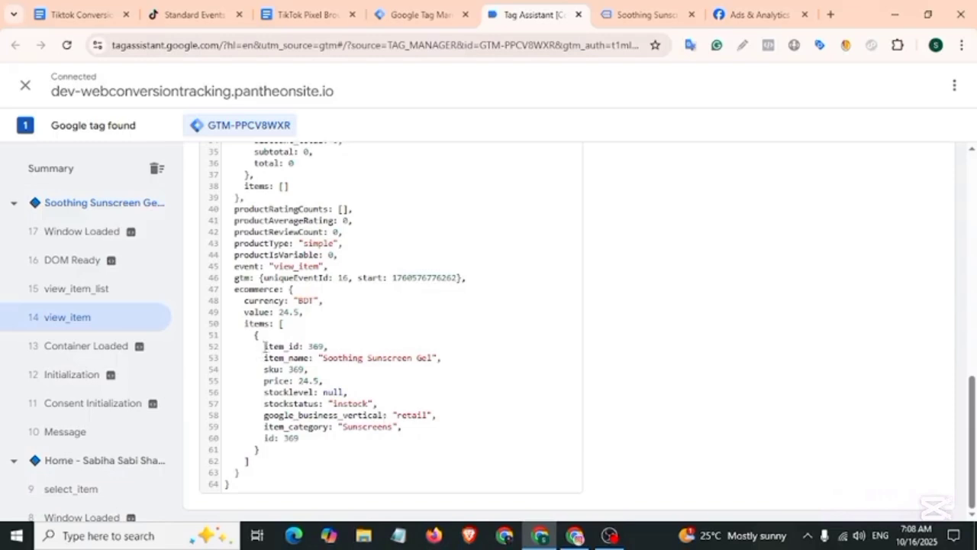
left_click_drag(234, 289, 327, 489)
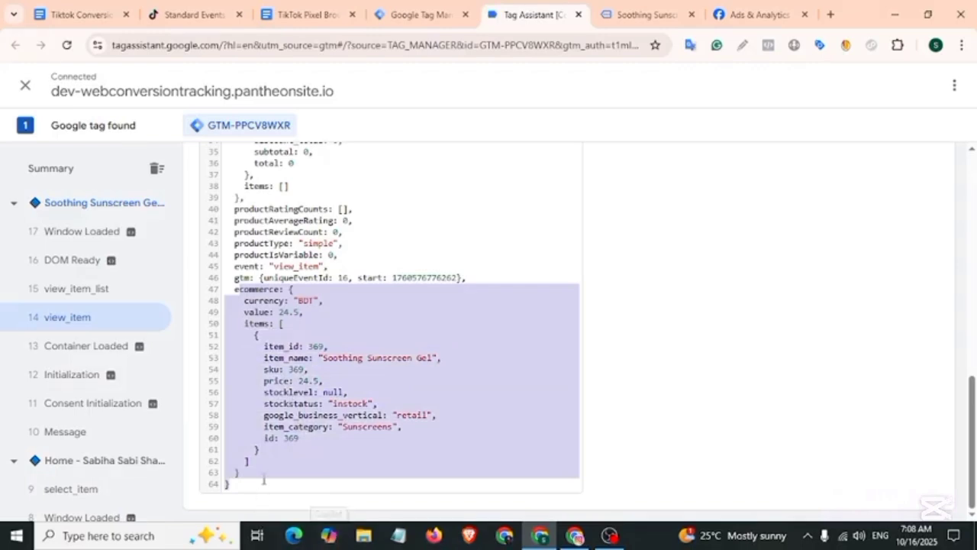
left_click(280, 416)
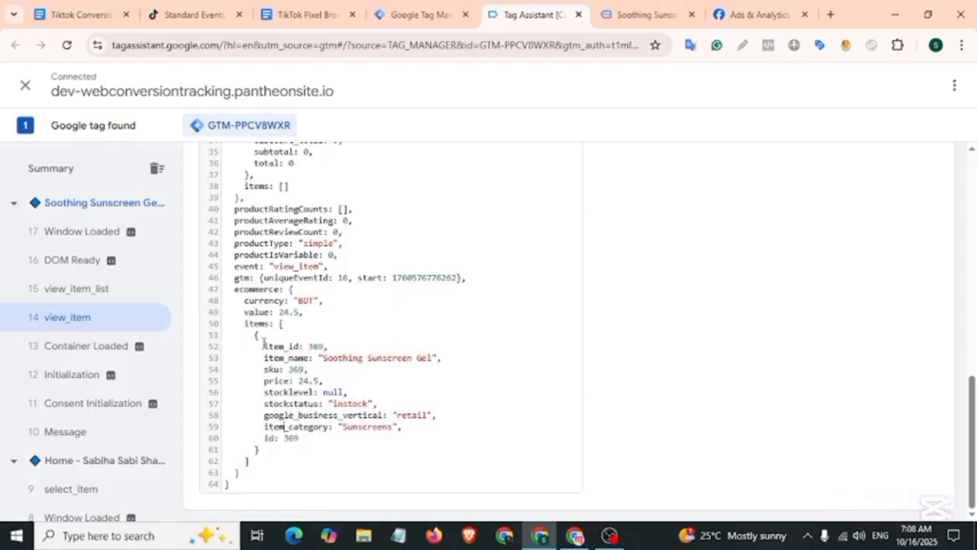
left_click_drag(263, 345, 299, 346)
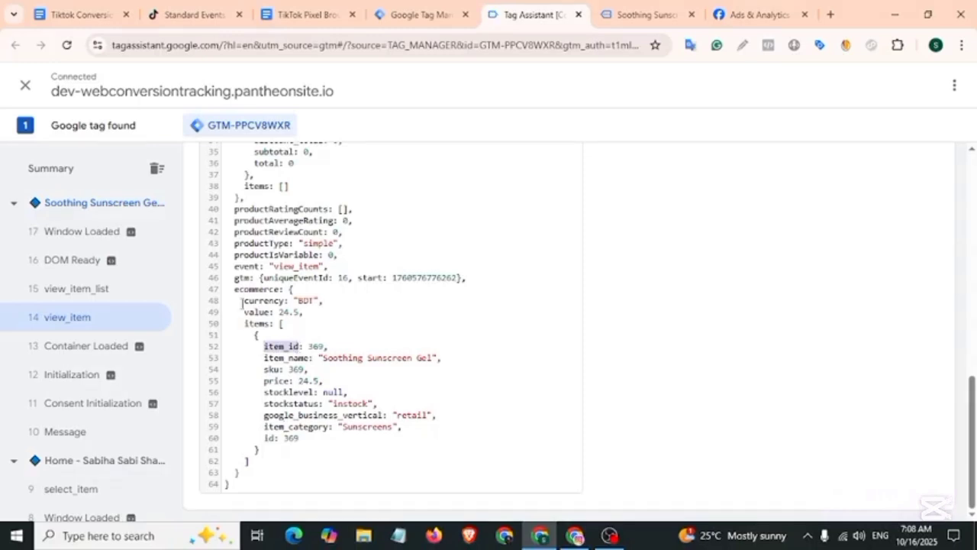
left_click_drag(242, 303, 271, 313)
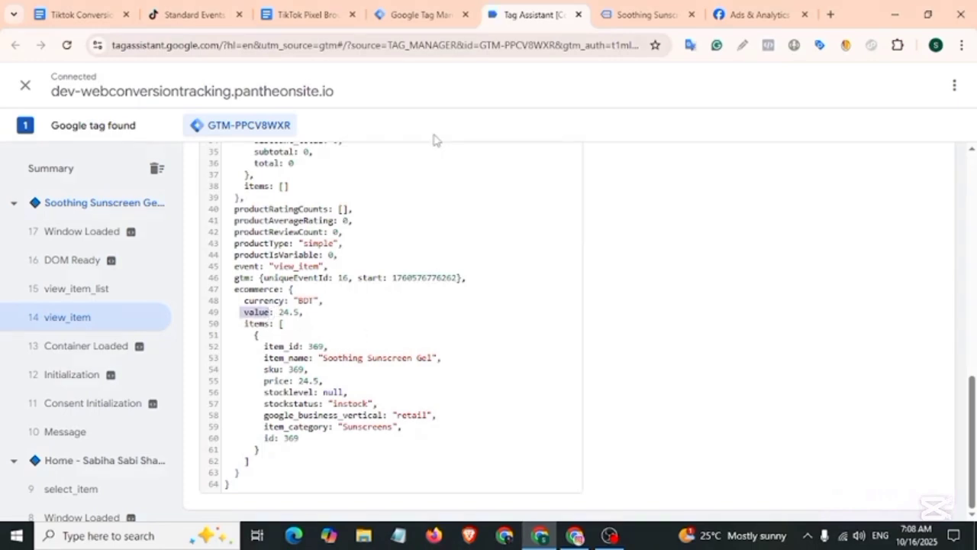
Step: Create a new user-defined variable of type Data Layer Variable in the Tag Manager container
left_click(408, 11)
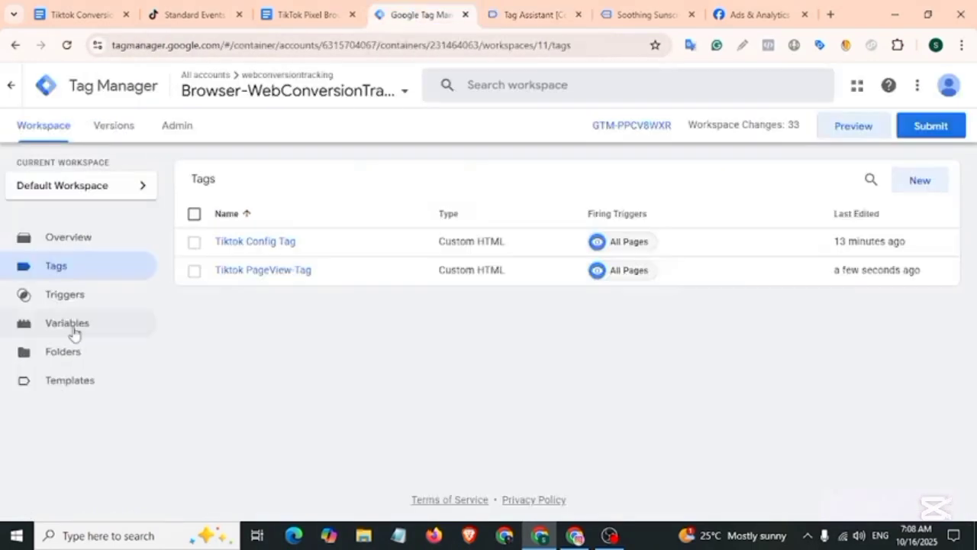
left_click(72, 329)
scroll(239, 360, "down", 3)
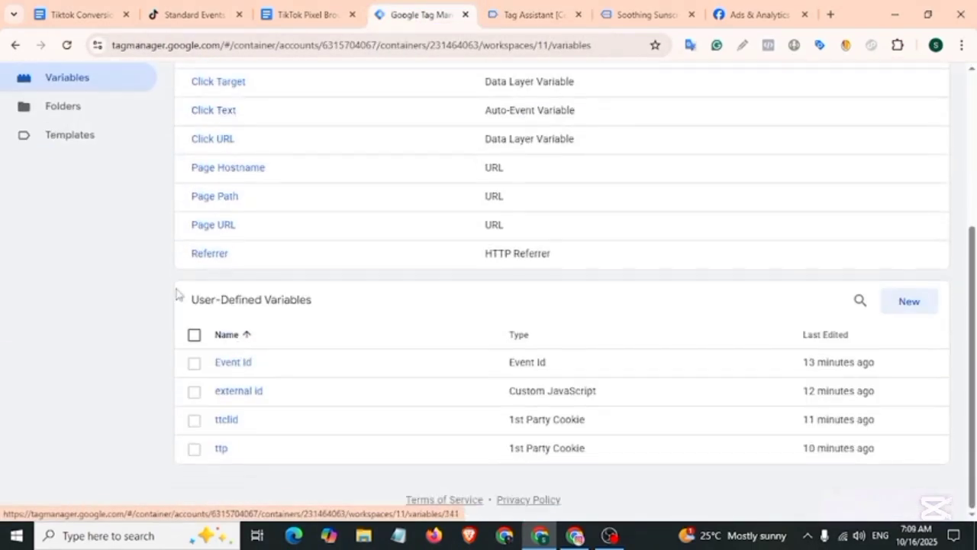
left_click_drag(187, 299, 316, 301)
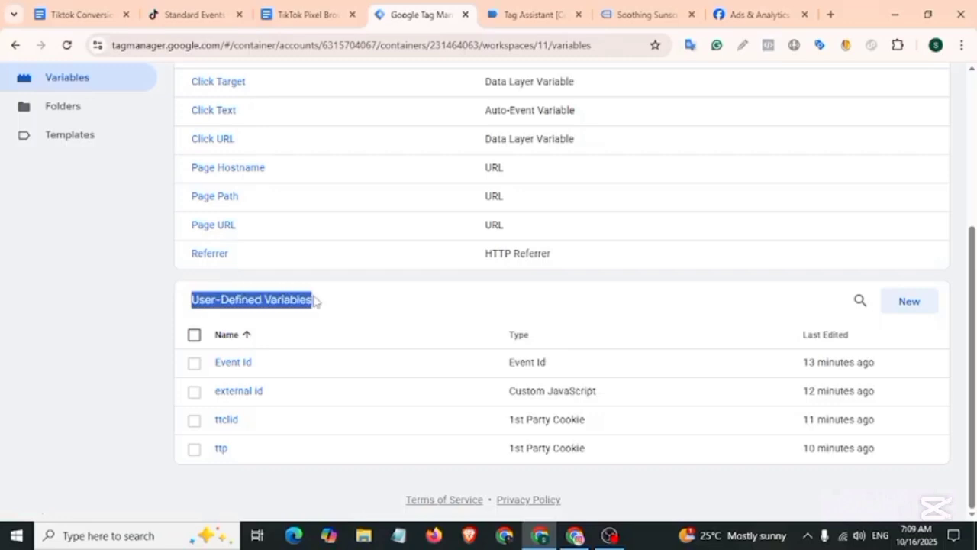
left_click(916, 310)
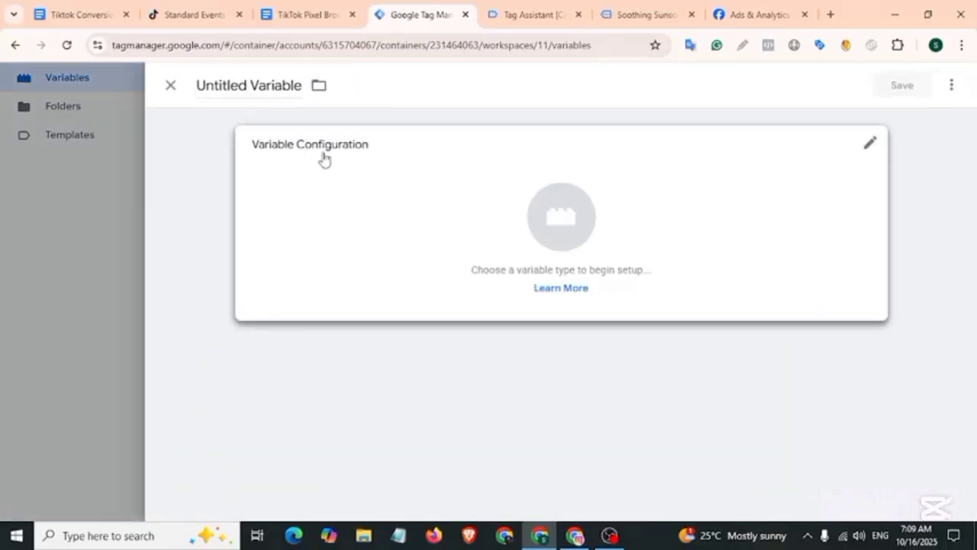
left_click(385, 178)
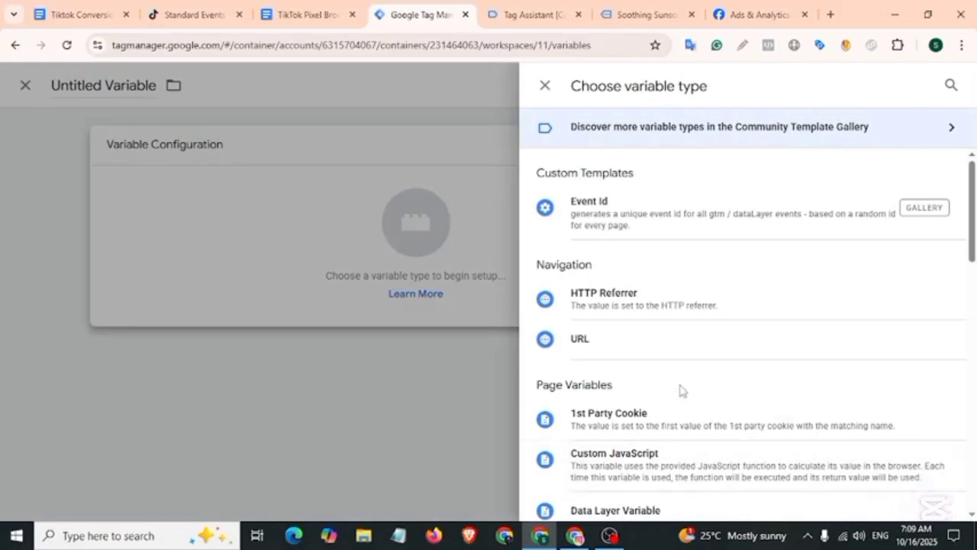
scroll(674, 389, "down", 2)
left_click(634, 374)
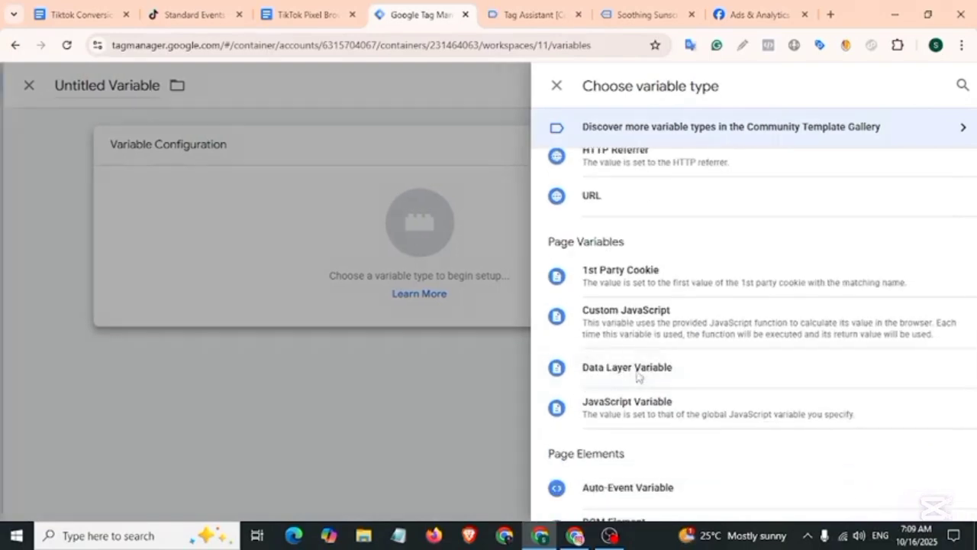
Step: Set the Data Layer Variable Name to ecommerce.value, taking the key names from the view_item data layer in Tag Assistant
key("ctrl+Tab")
left_click(286, 303)
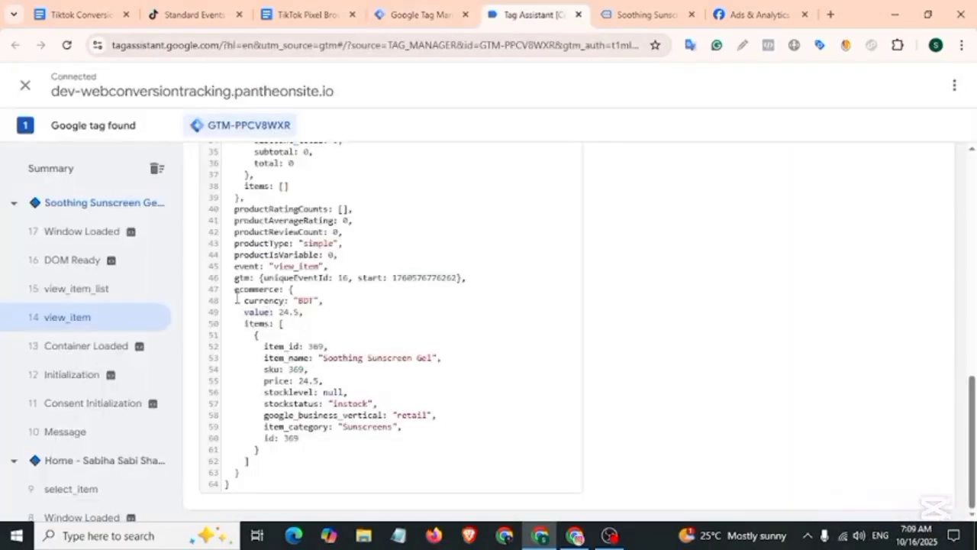
left_click_drag(235, 291, 266, 291)
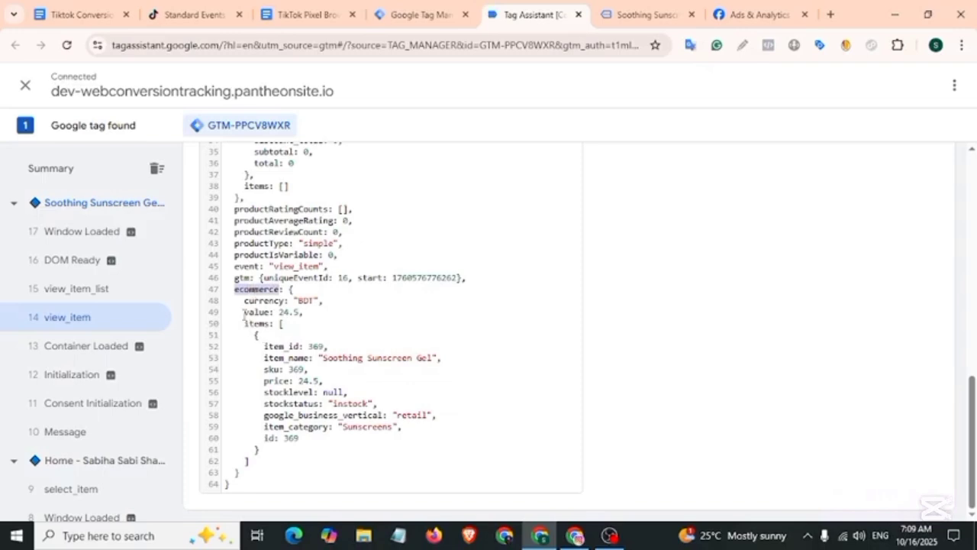
left_click_drag(244, 314, 277, 295)
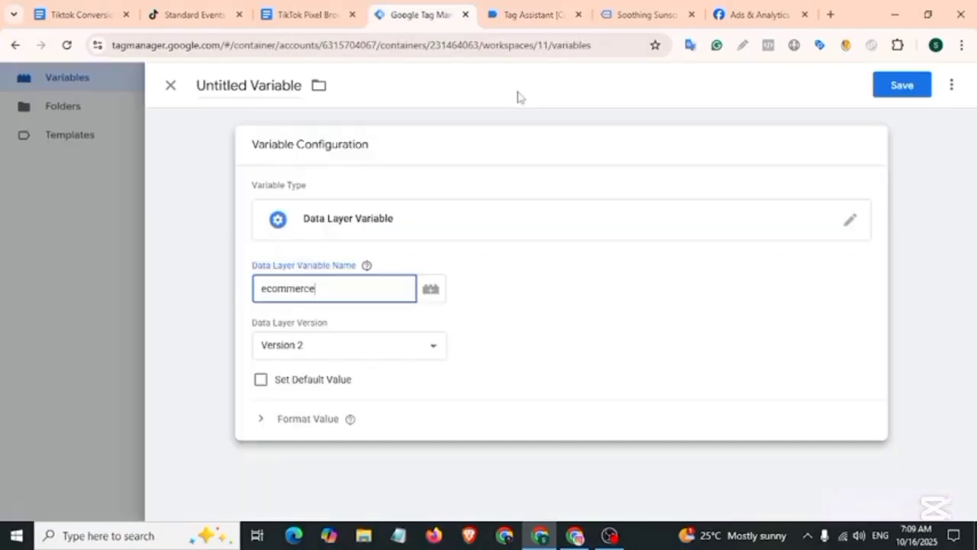
left_click(534, 14)
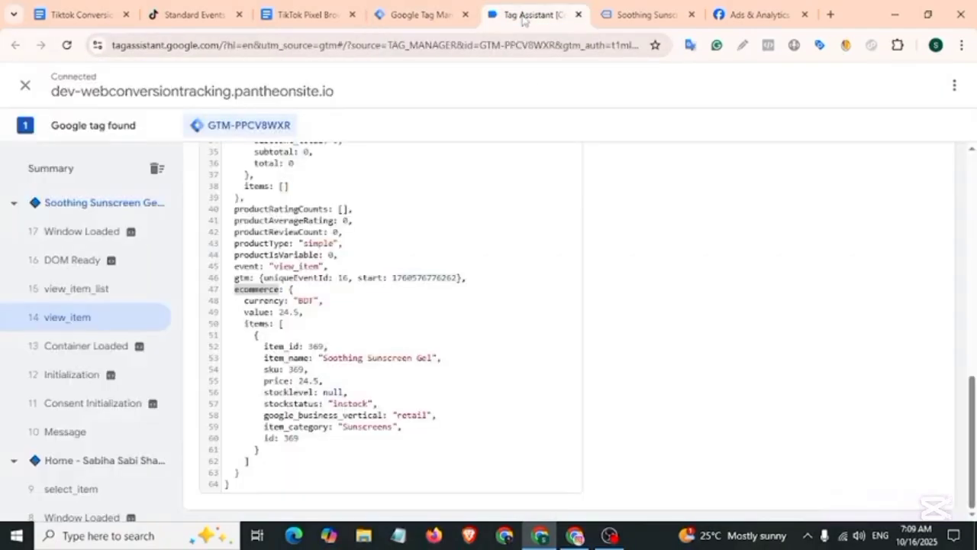
left_click_drag(245, 313, 268, 312)
key("ctrl+c")
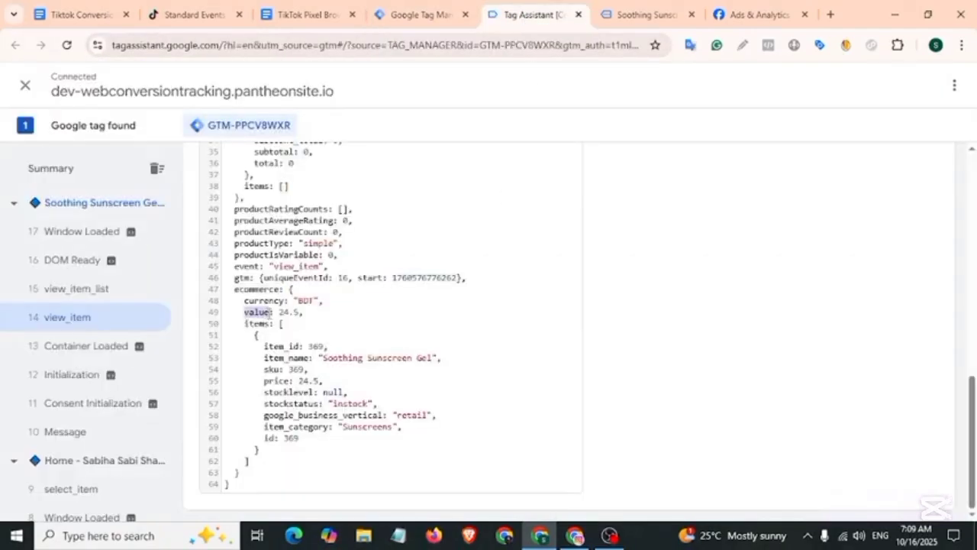
left_click(417, 15)
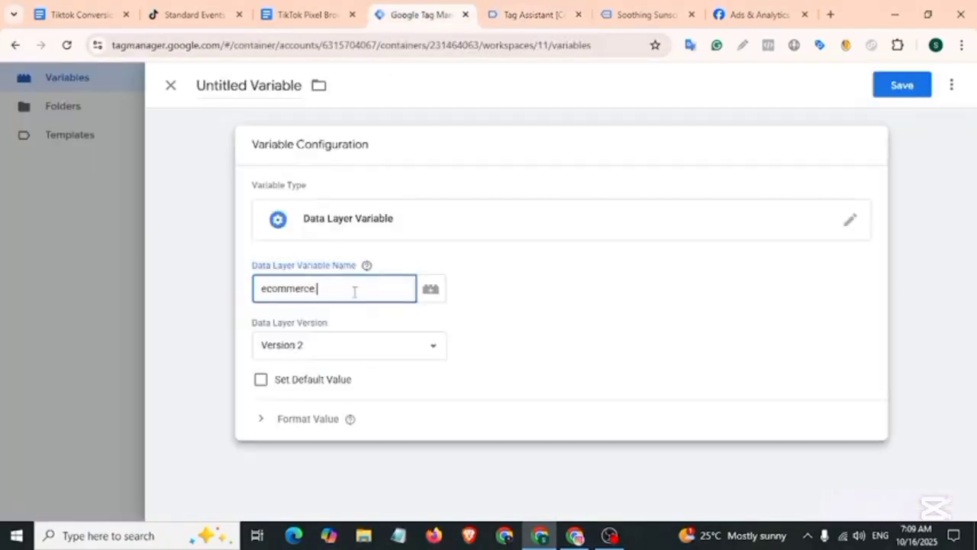
key("ctrl+v")
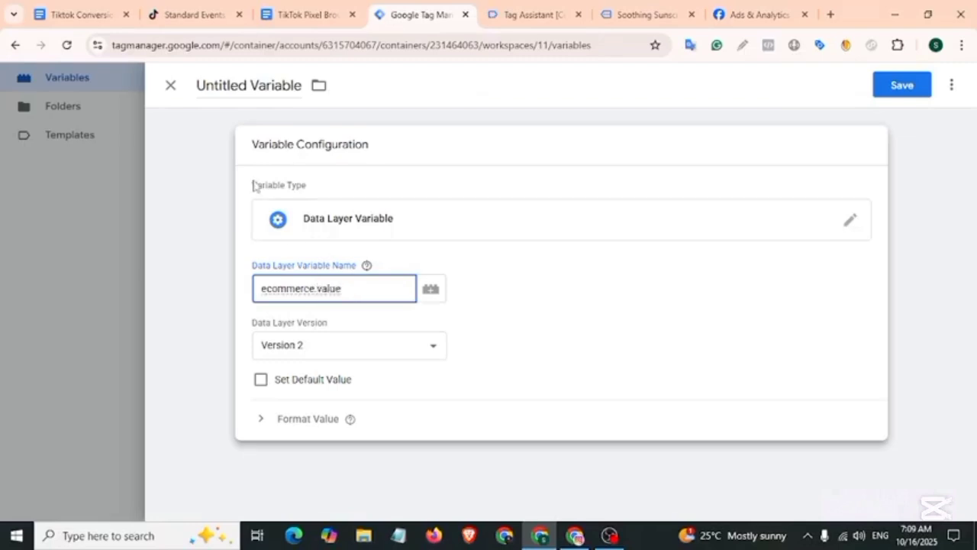
Step: Name the variable dlv-value and save it
left_click(256, 84)
key("ctrl+a")
key("ctrl+v")
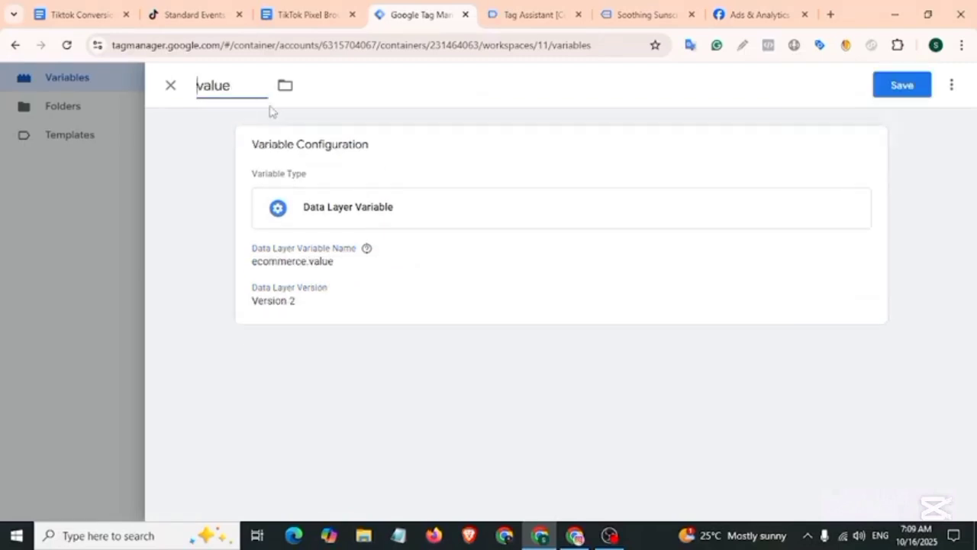
key("Home")
type("dlv-")
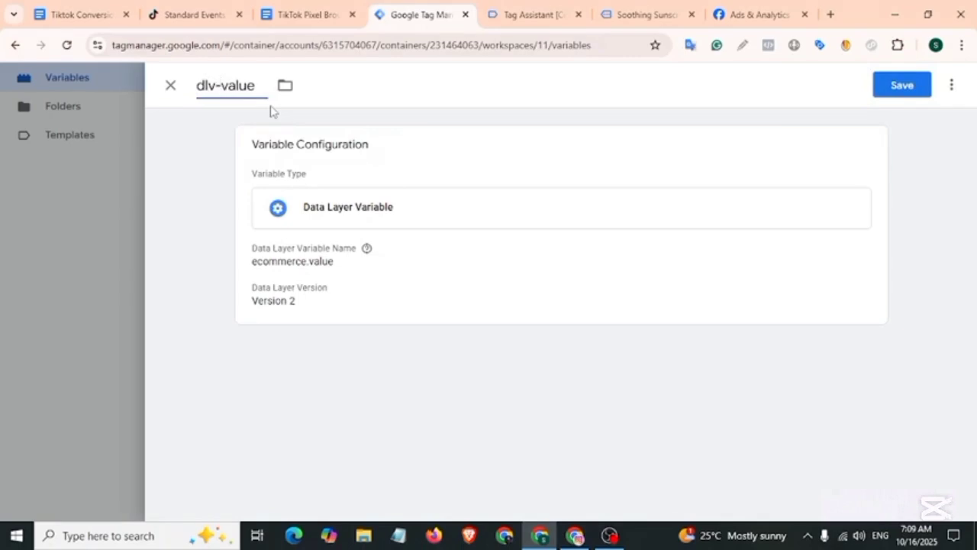
left_click(885, 86)
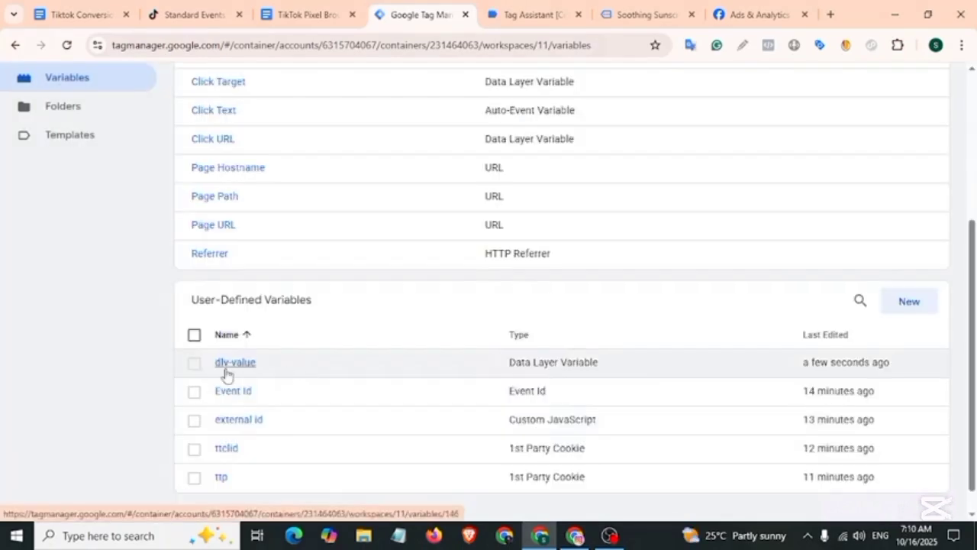
Step: Make a copy of the dlv-value variable and rename it dlv-currency, using the currency key from the view_item data layer
left_click(238, 363)
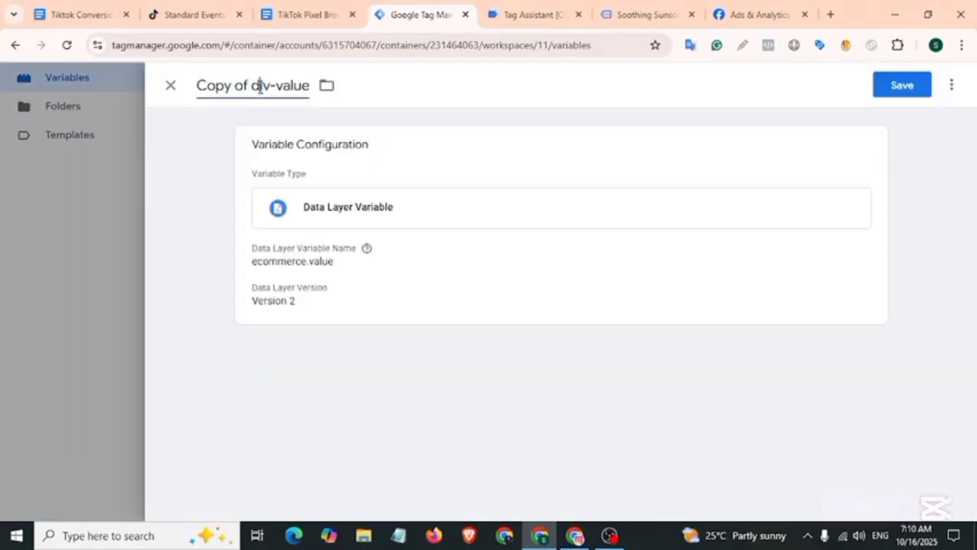
left_click(493, 14)
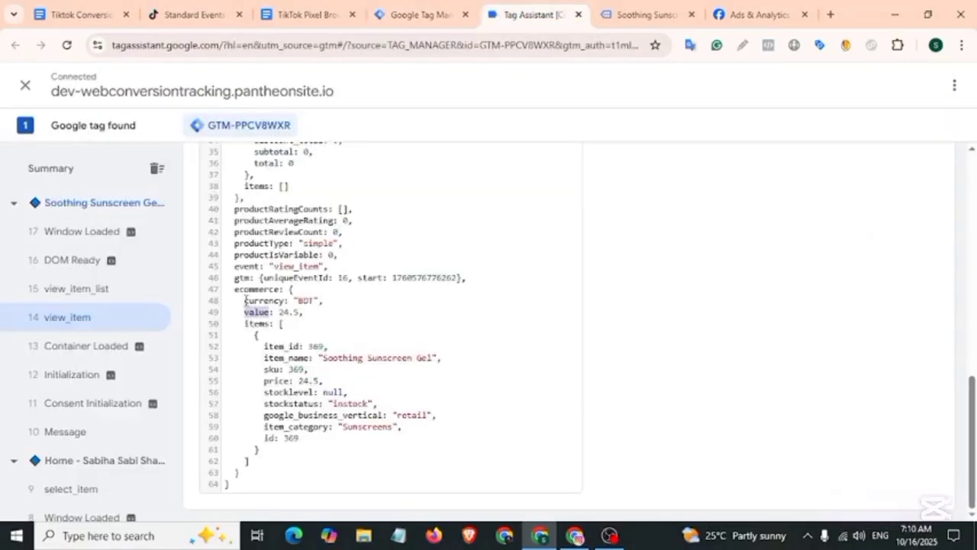
left_click_drag(244, 300, 284, 301)
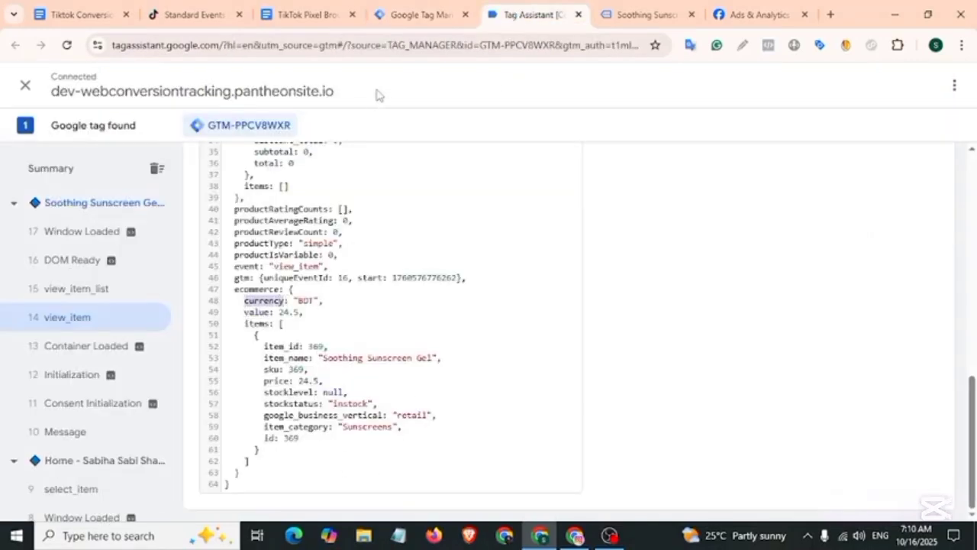
left_click(418, 14)
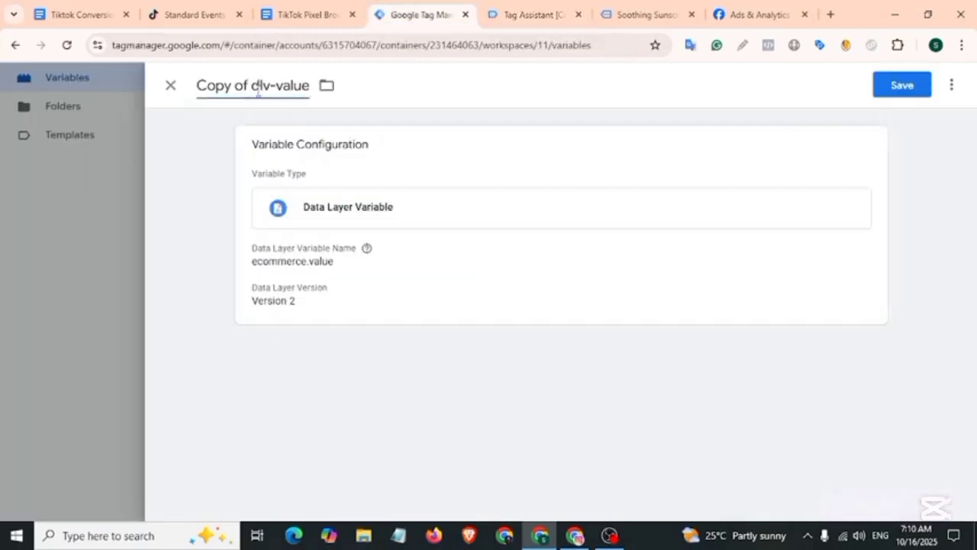
left_click_drag(254, 85, 186, 98)
key("BackSpace")
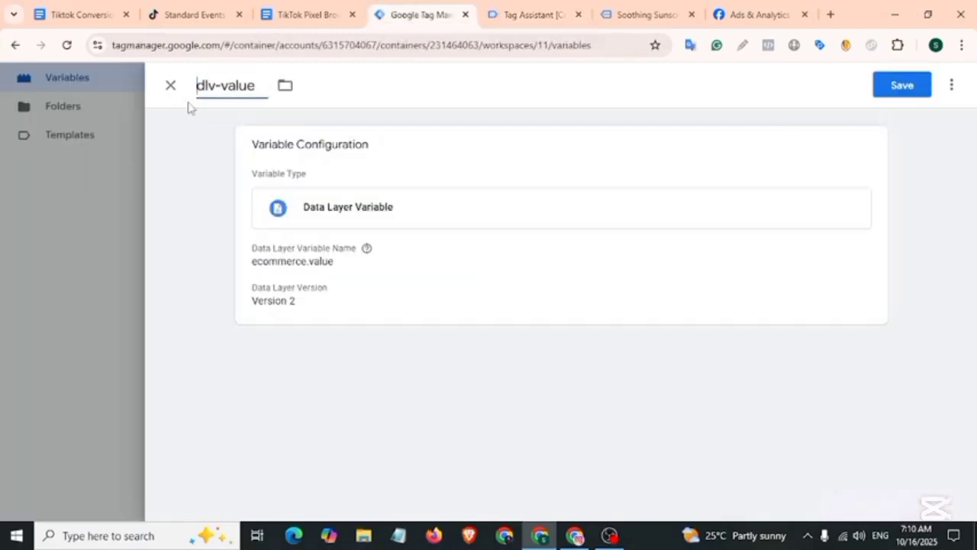
double_click(238, 85)
key("ctrl+v")
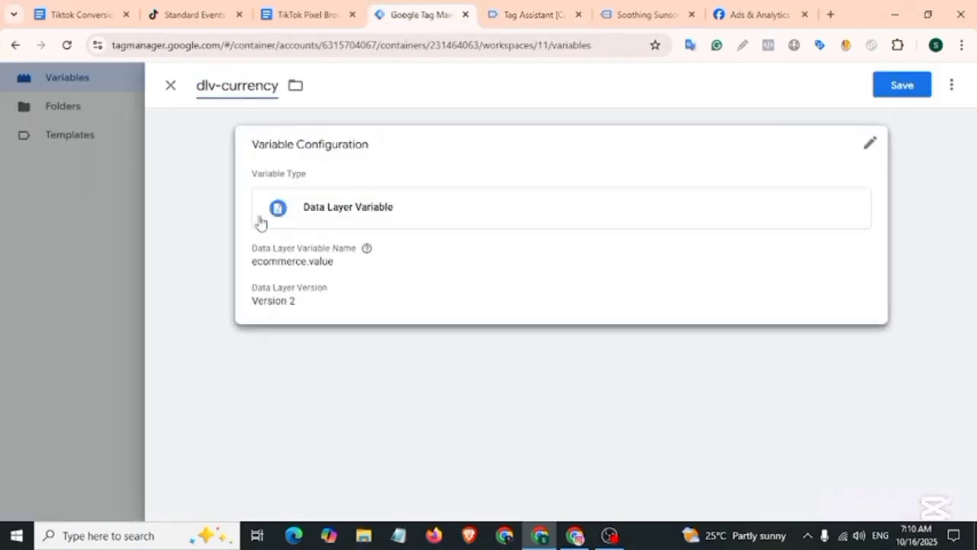
Step: Set the Data Layer Variable Name of dlv-currency to ecommerce.currency and save the variable
left_click(305, 267)
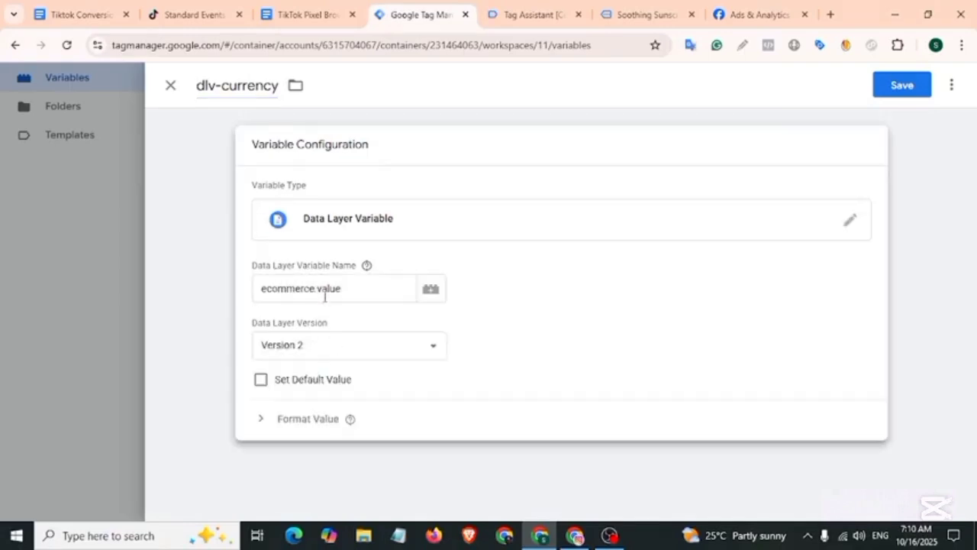
left_click_drag(318, 288, 339, 289)
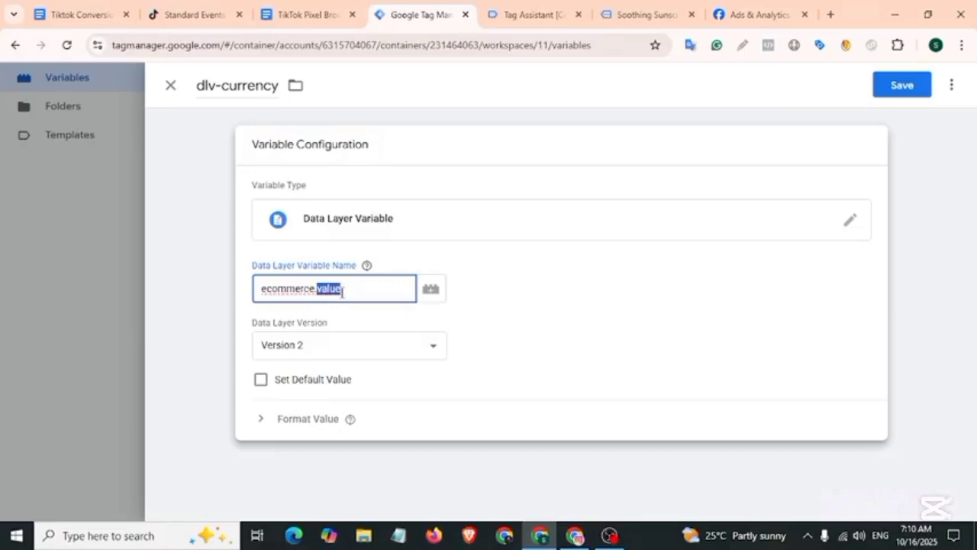
key("ctrl+v")
left_click(906, 89)
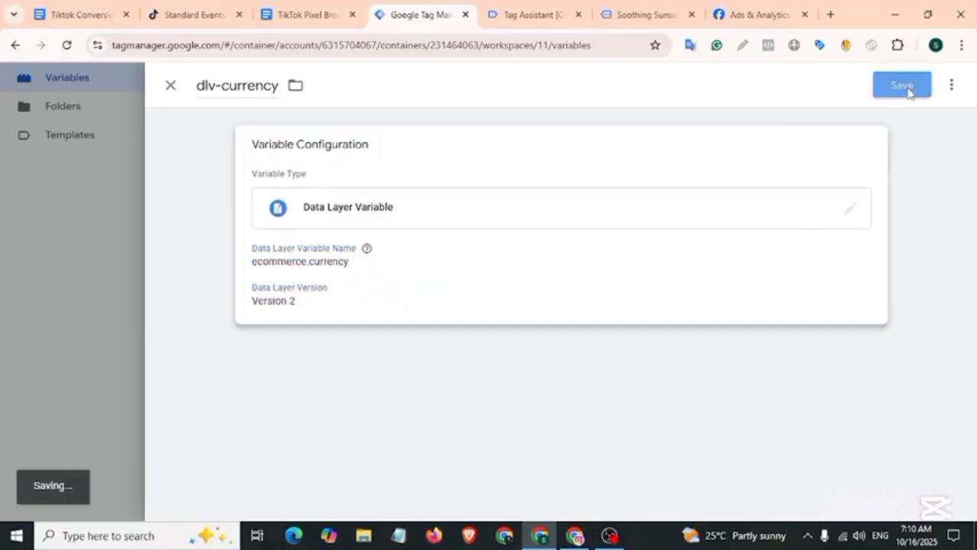
Step: Locate item_id within the items array of the view_item data layer in Tag Assistant and copy the ecommerce key
left_click(534, 15)
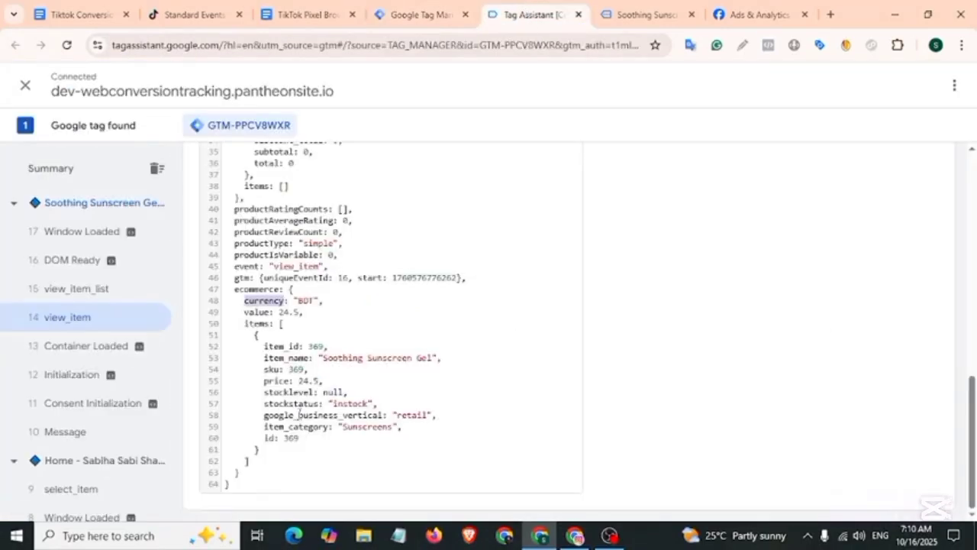
left_click_drag(265, 345, 296, 349)
left_click(284, 345)
left_click_drag(245, 323, 267, 324)
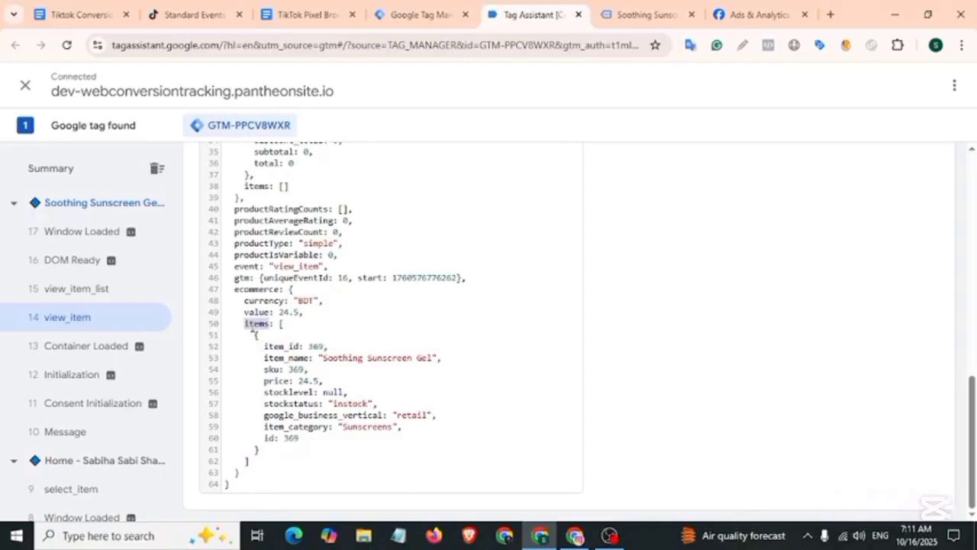
left_click_drag(235, 288, 278, 294)
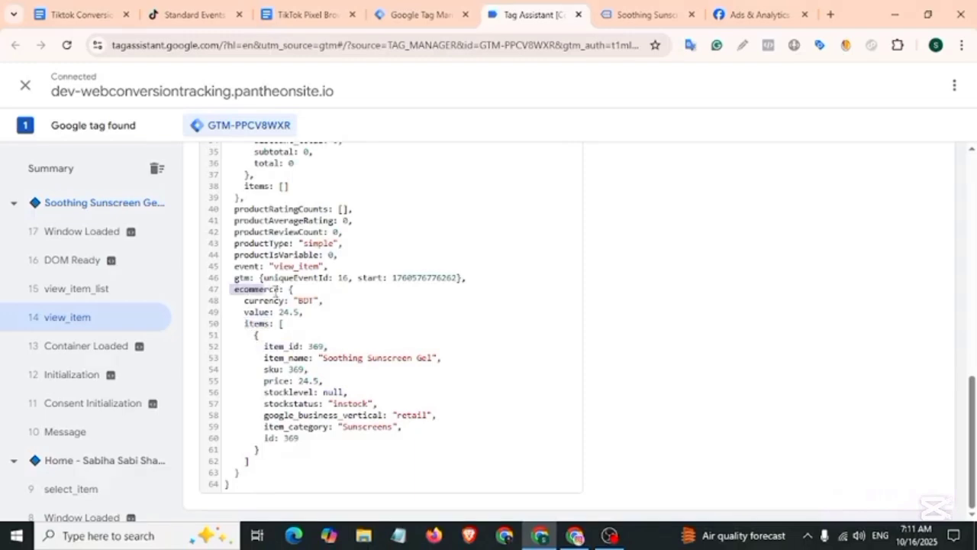
left_click(239, 294)
left_click_drag(236, 293, 277, 294)
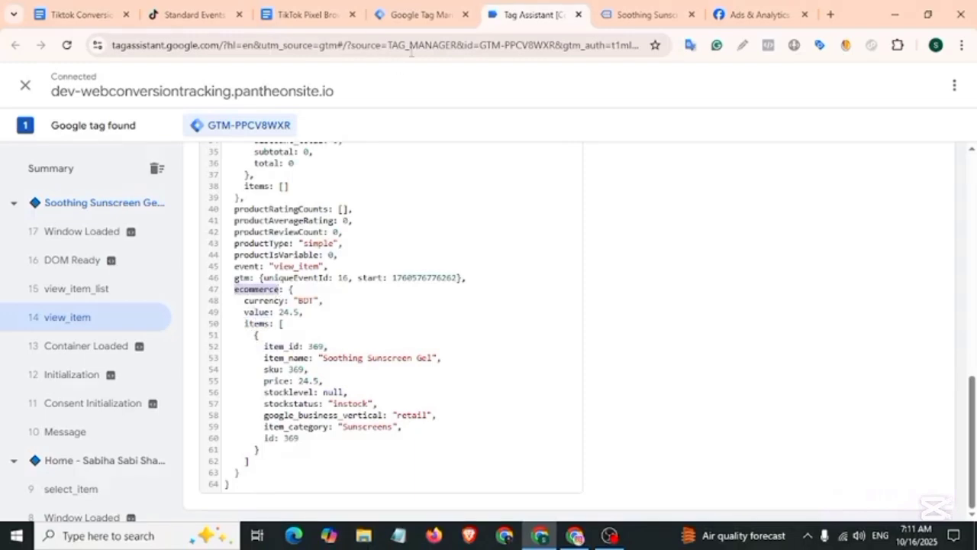
Step: Create another user-defined variable of type Data Layer Variable in the Tag Manager container
left_click(419, 15)
left_click_drag(191, 299, 313, 306)
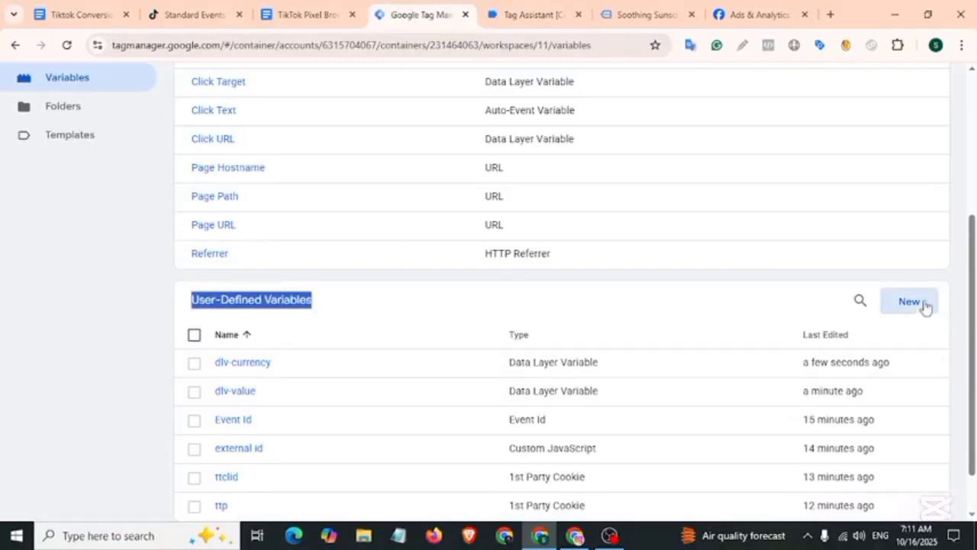
left_click(921, 303)
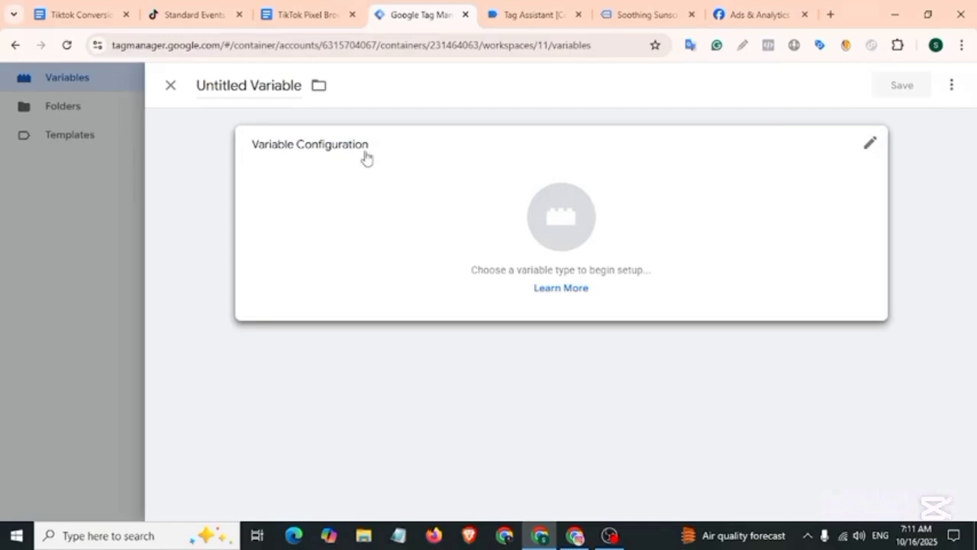
left_click(367, 157)
scroll(715, 366, "down", 2)
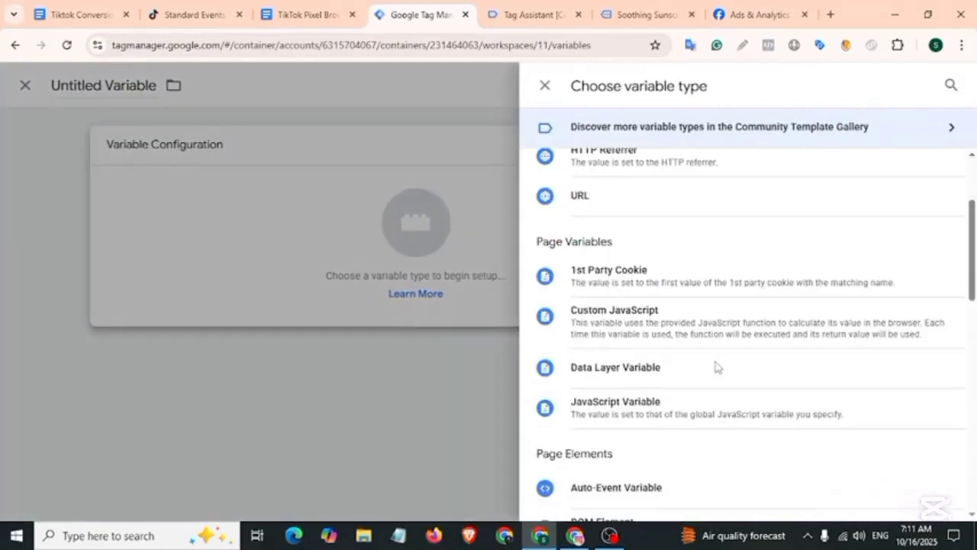
left_click(639, 369)
Step: Start the Data Layer Variable Name with "ecommerce.items.", taking the items key from the view_item data layer in Tag Assistant
left_click(315, 295)
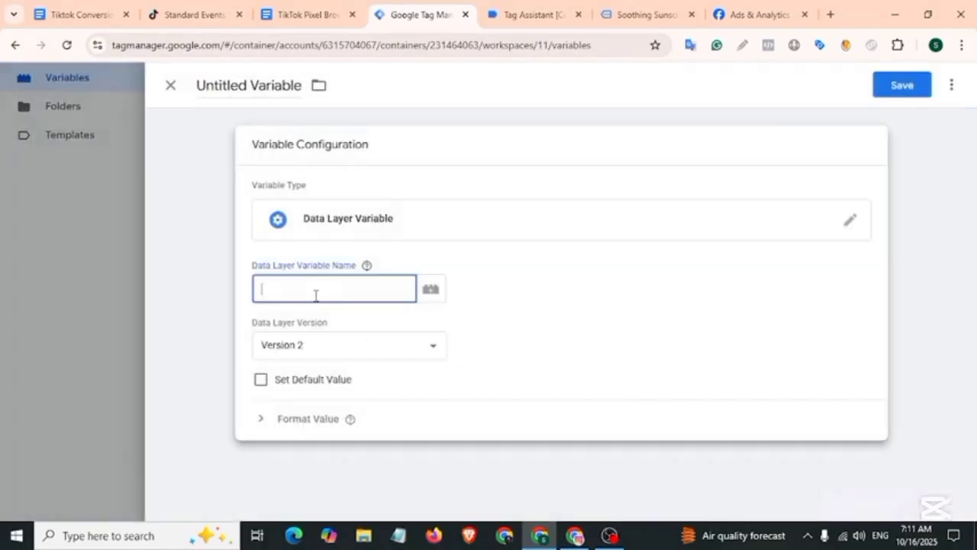
key("ctrl+v")
left_click(535, 14)
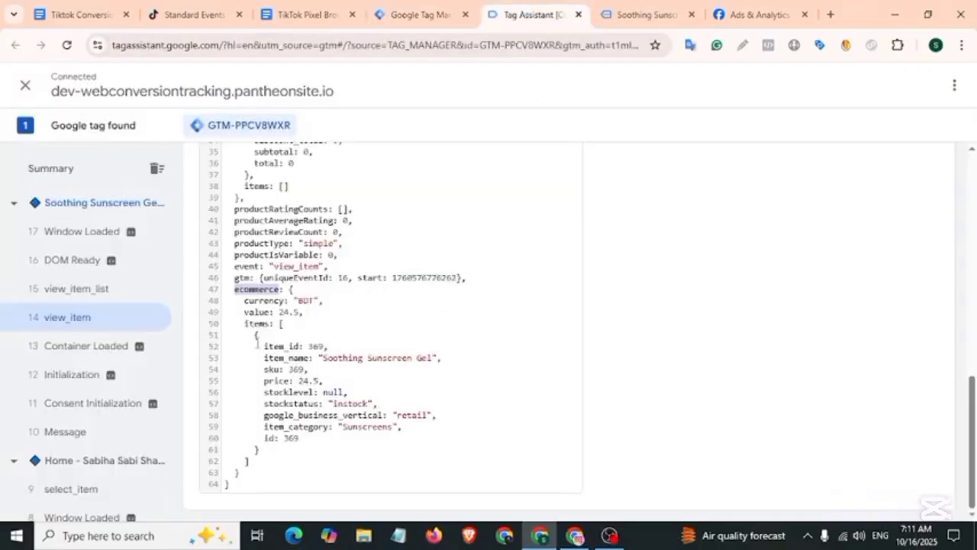
left_click(412, 15)
left_click(534, 13)
left_click_drag(245, 324, 268, 324)
left_click(420, 13)
left_click(531, 9)
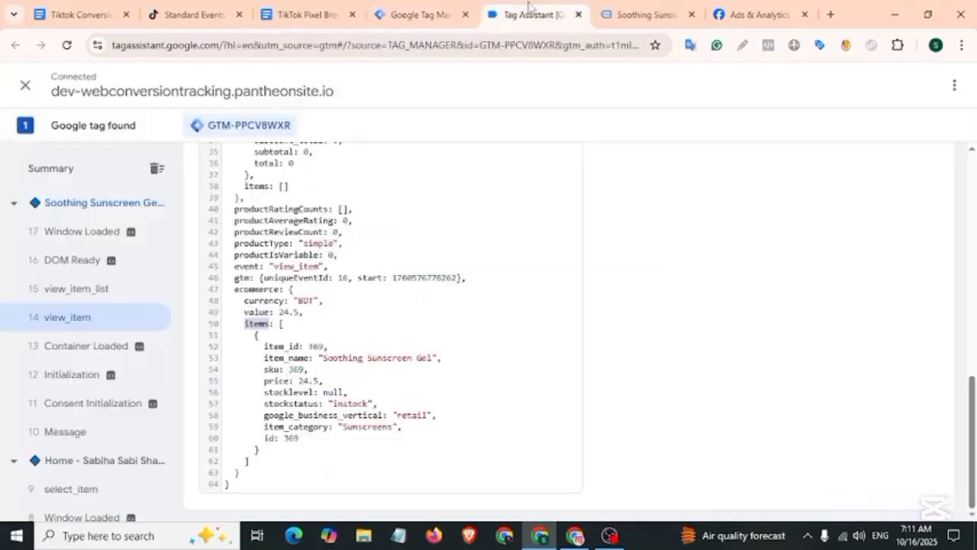
left_click_drag(264, 346, 301, 346)
left_click(419, 13)
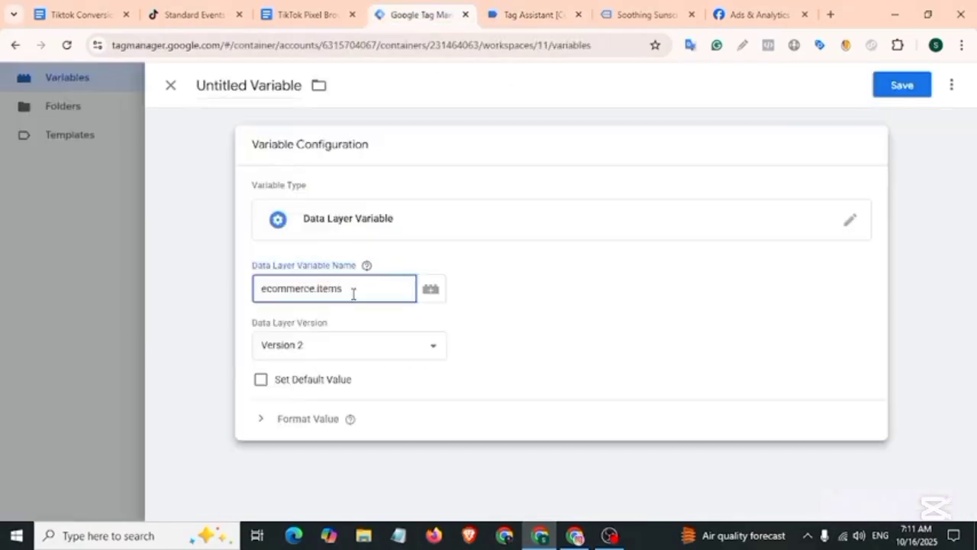
type(".")
Step: Complete the Data Layer Variable Name as ecommerce.items.0.item_id, copying the item_id key from the view_item data layer
left_click(532, 14)
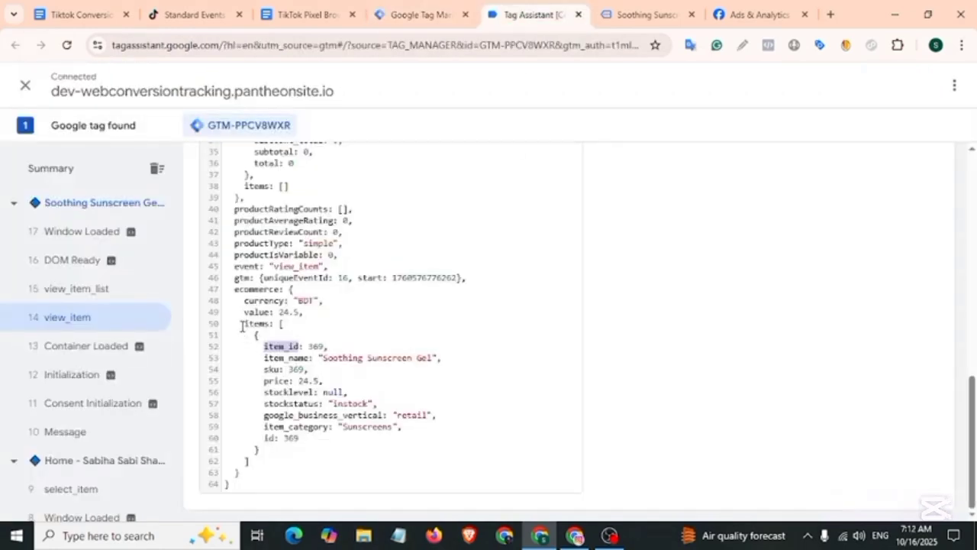
left_click_drag(243, 323, 304, 441)
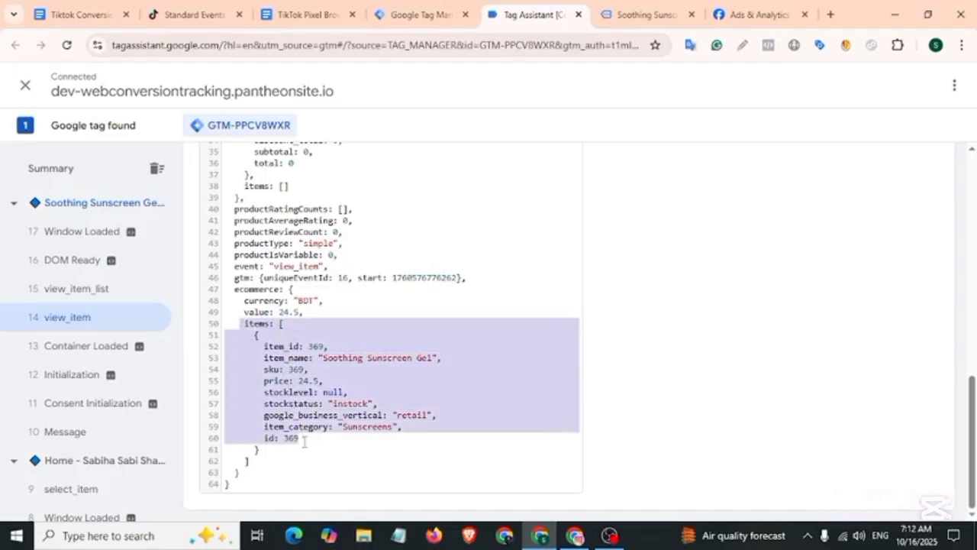
left_click(300, 393)
left_click(424, 17)
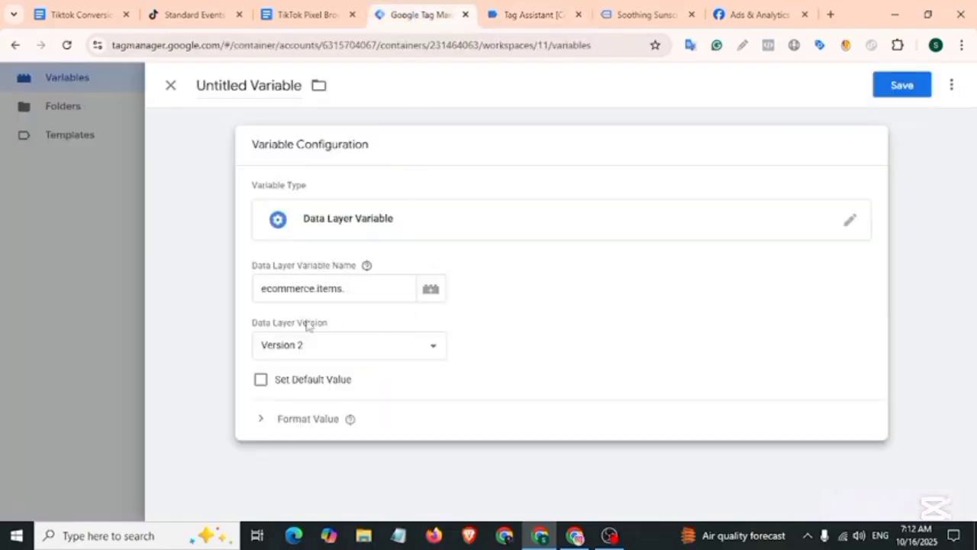
left_click(348, 296)
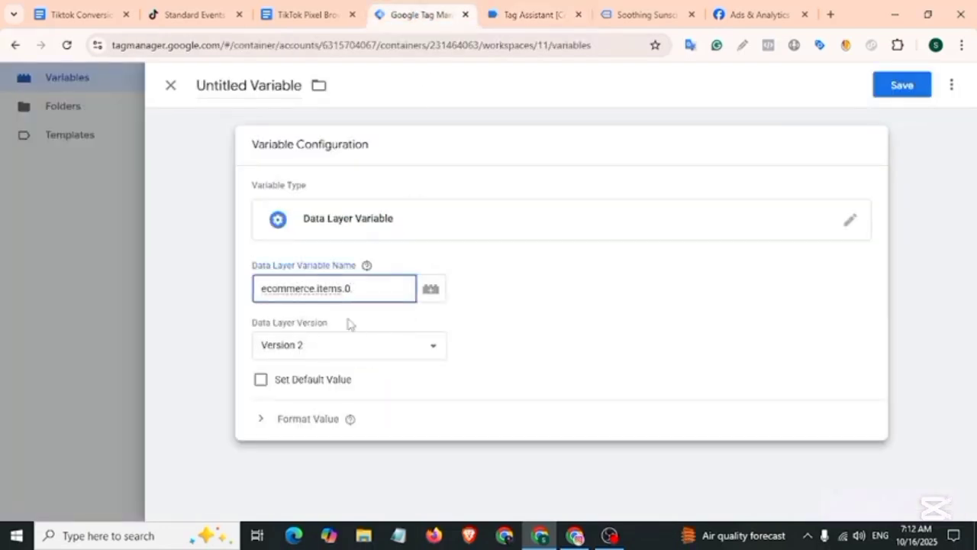
key("ctrl+Tab")
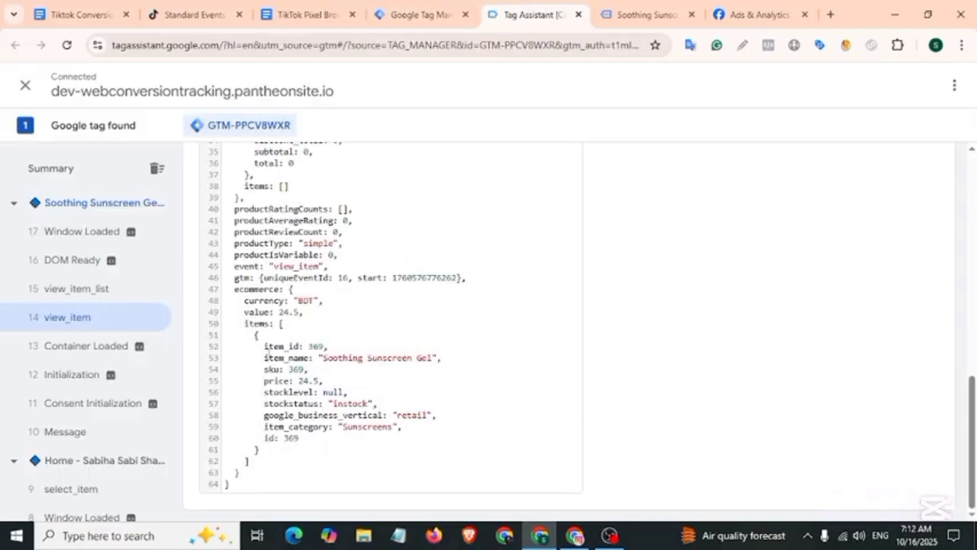
left_click_drag(263, 347, 304, 348)
key("ctrl+c")
key("ctrl+shift+Tab")
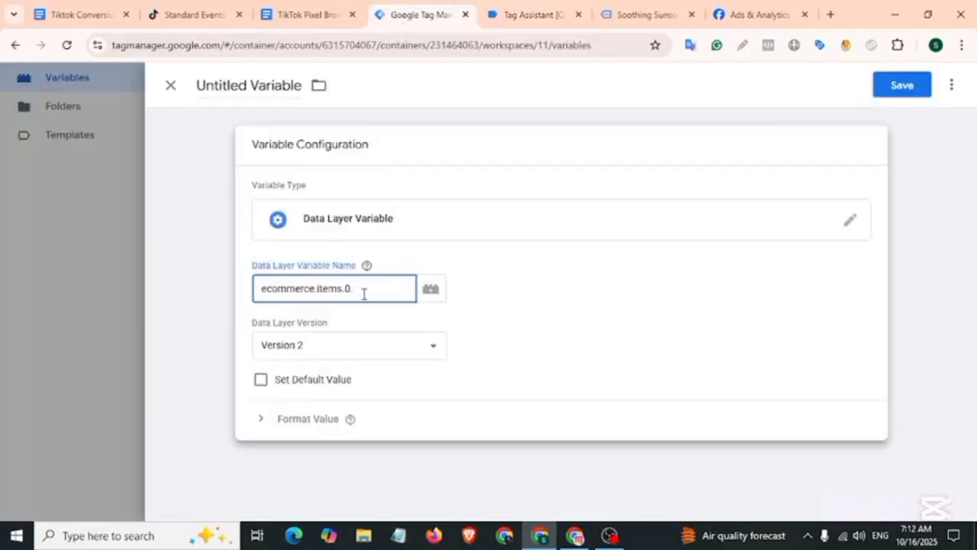
key("ctrl+v")
Step: Name the variable dlv-item_id and save it
left_click(260, 87)
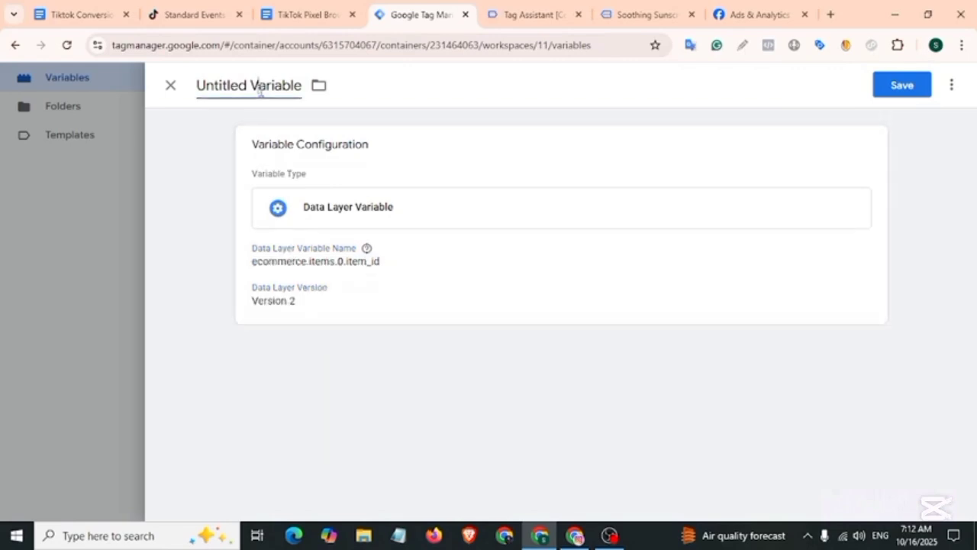
type("dlv-")
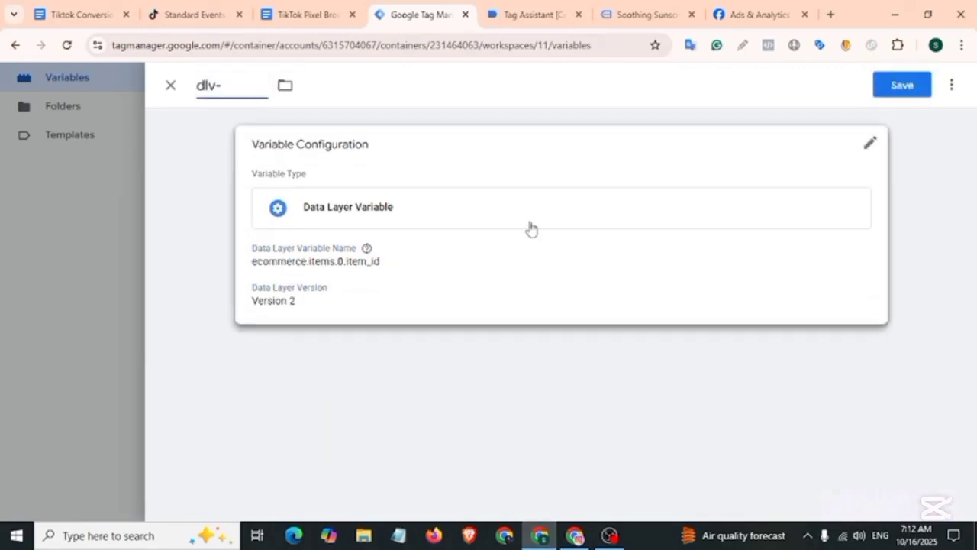
key("ctrl+v")
left_click(902, 86)
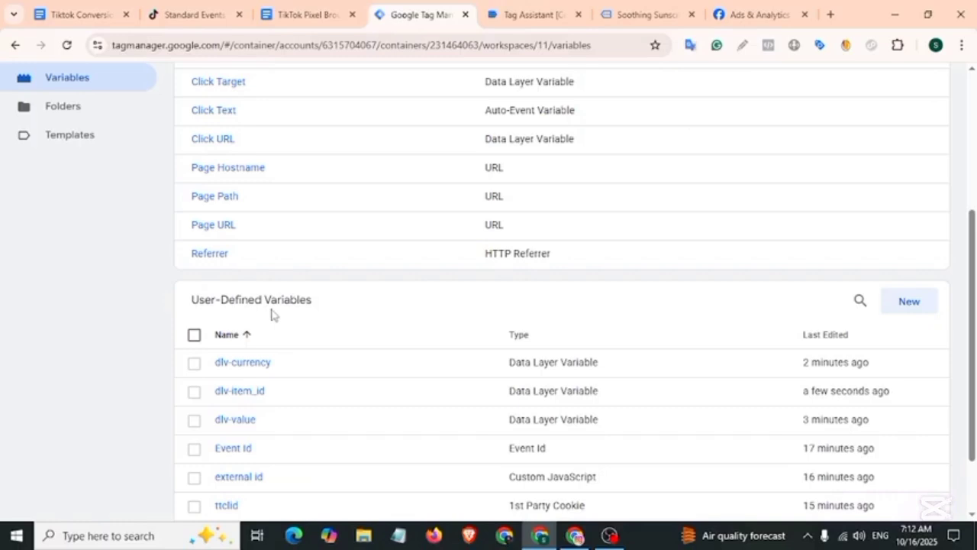
Step: Inspect the short description on the Soothing Sunscreen Gel product page and copy its class name, woocommerce-product-details__short-description
left_click(618, 20)
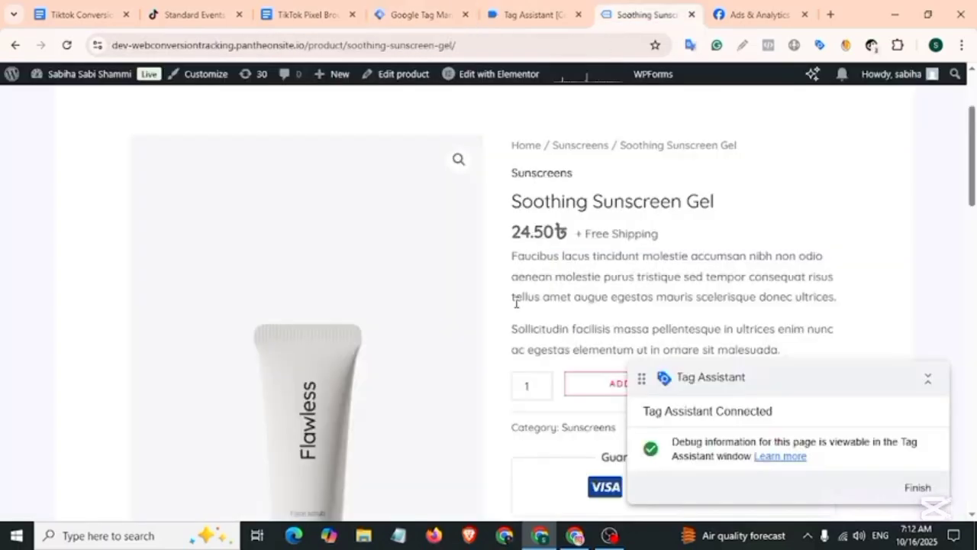
scroll(515, 303, "down", 1)
left_click_drag(510, 184, 778, 280)
right_click(692, 207)
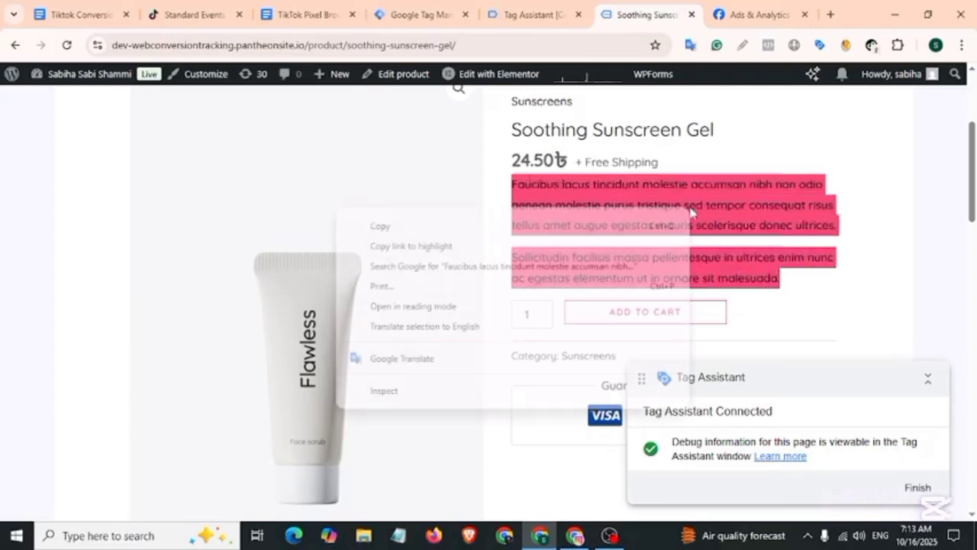
left_click(391, 393)
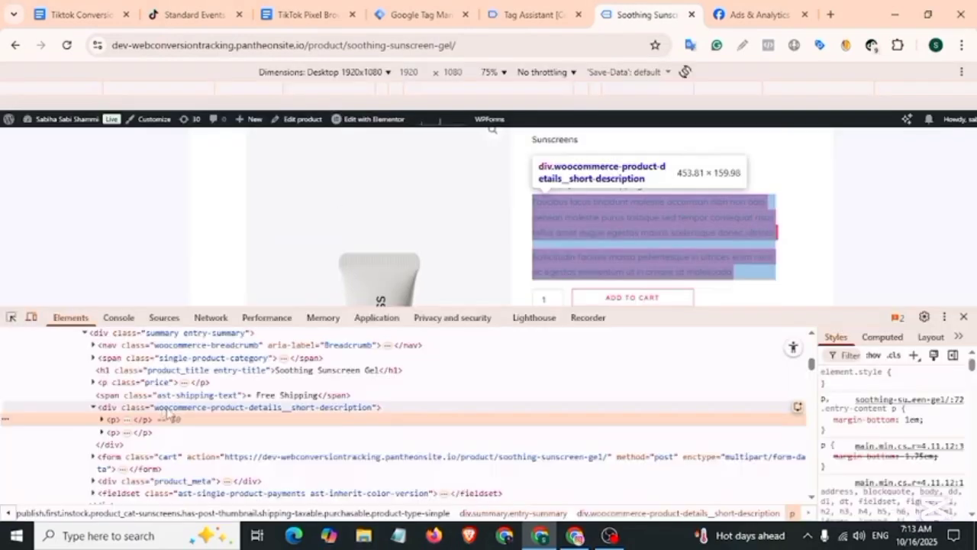
double_click(165, 409)
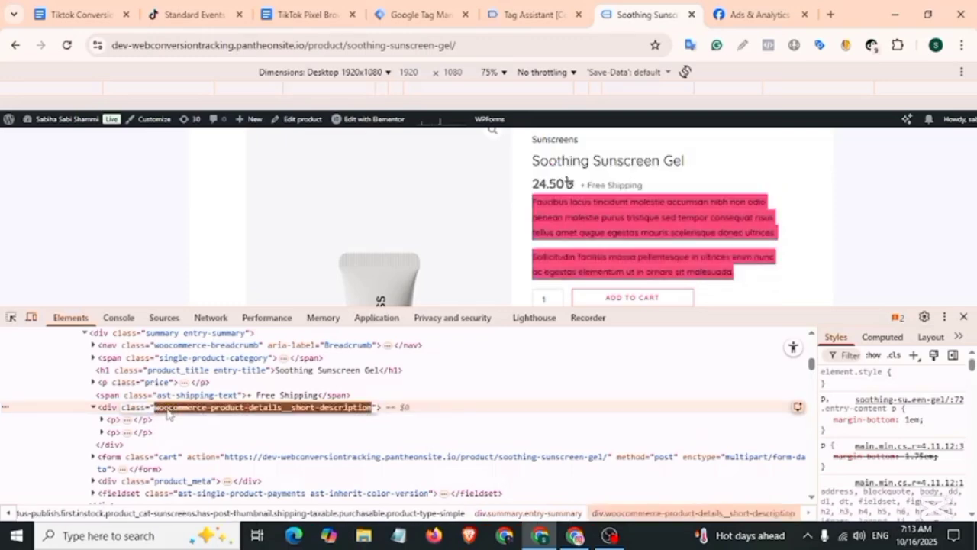
left_click(154, 410)
left_click_drag(155, 410, 371, 413)
key("ctrl+c")
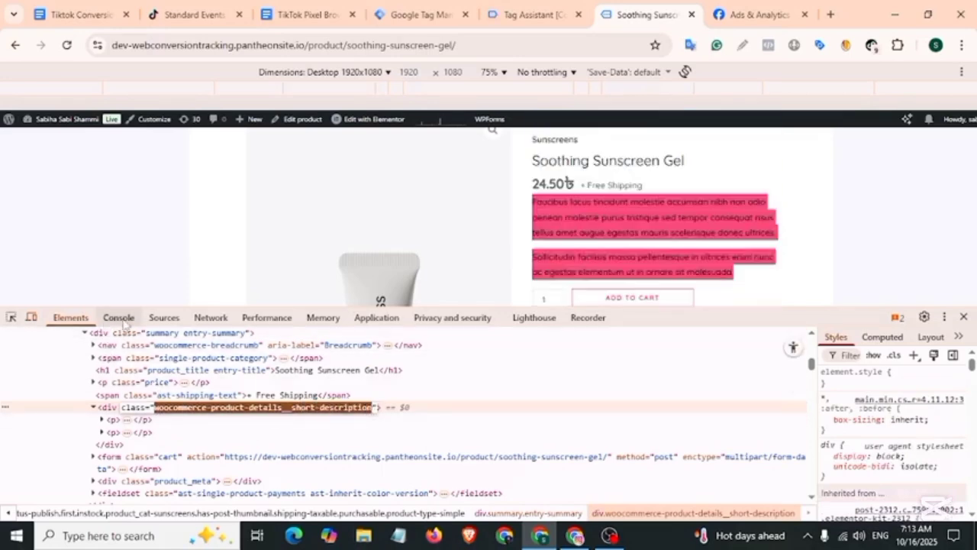
Step: In the browser console, write document.querySelector('.woocommerce-product-details__short-description') using the copied class name as the selector
left_click(118, 318)
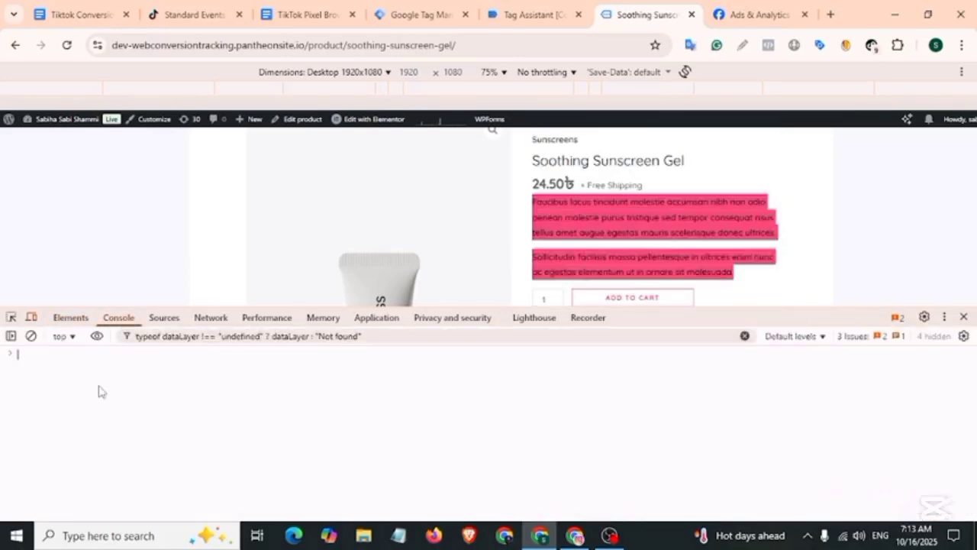
type("document.")
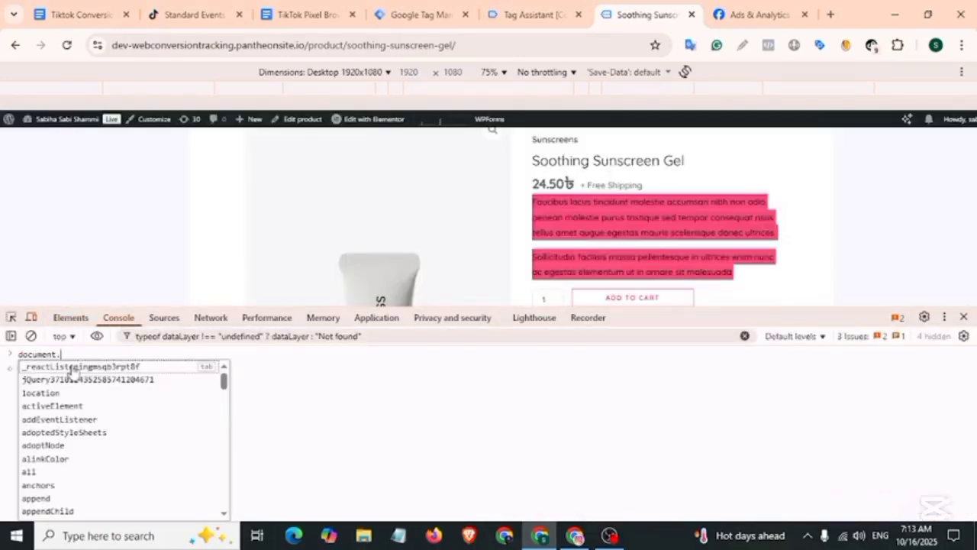
type("q")
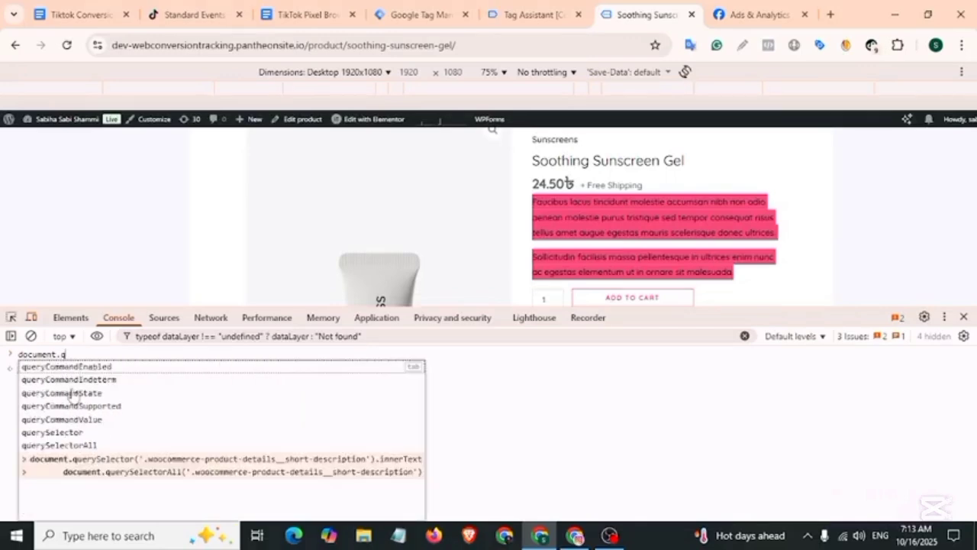
left_click(72, 432)
type("()")
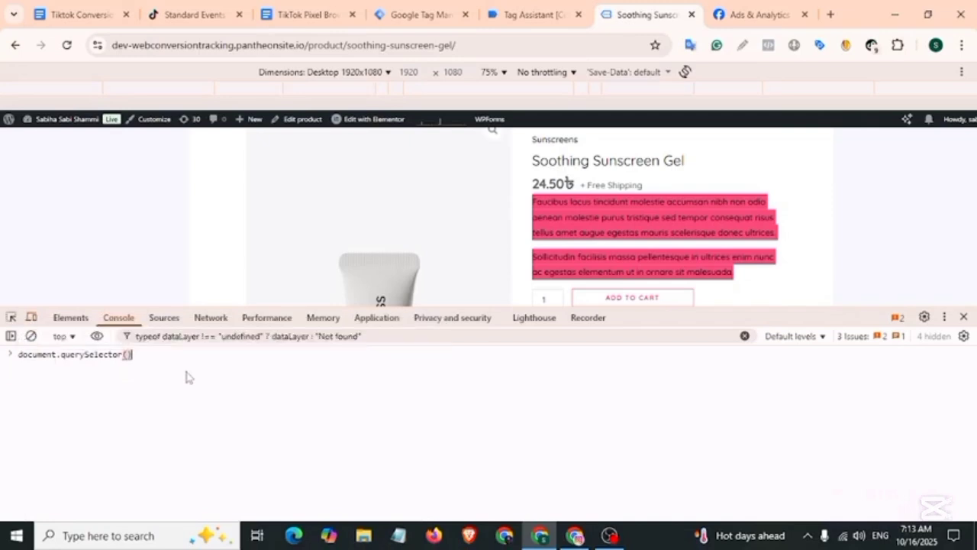
left_click(128, 354)
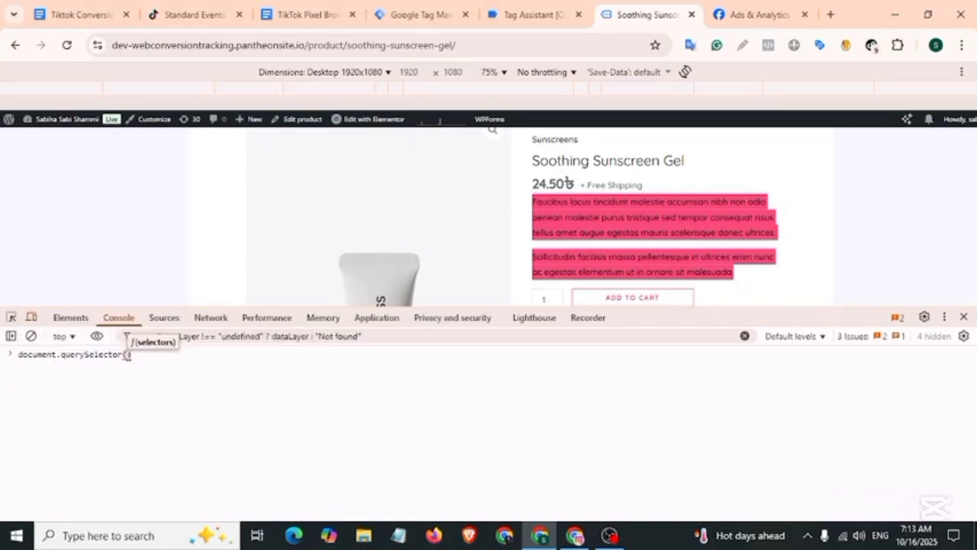
type("'")
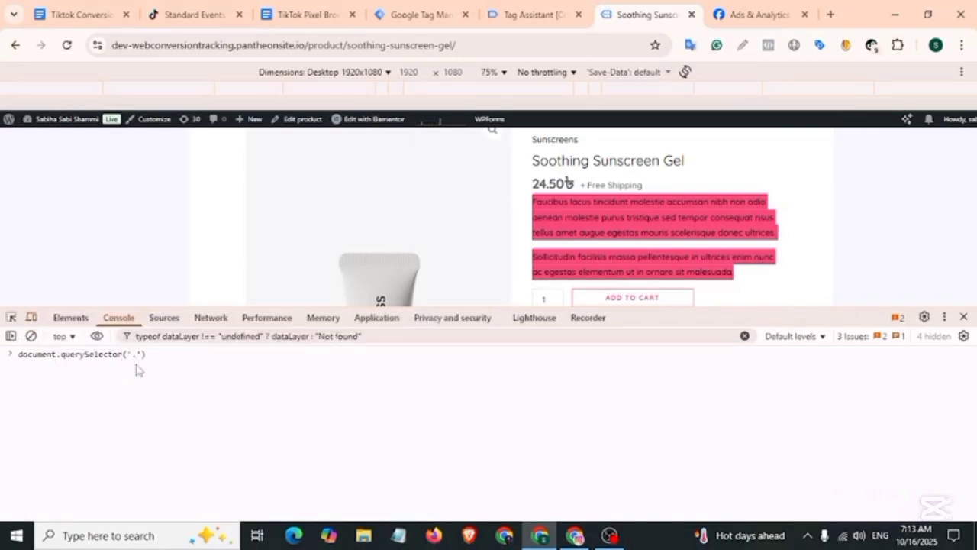
type(".")
key("ctrl+v")
left_click(71, 318)
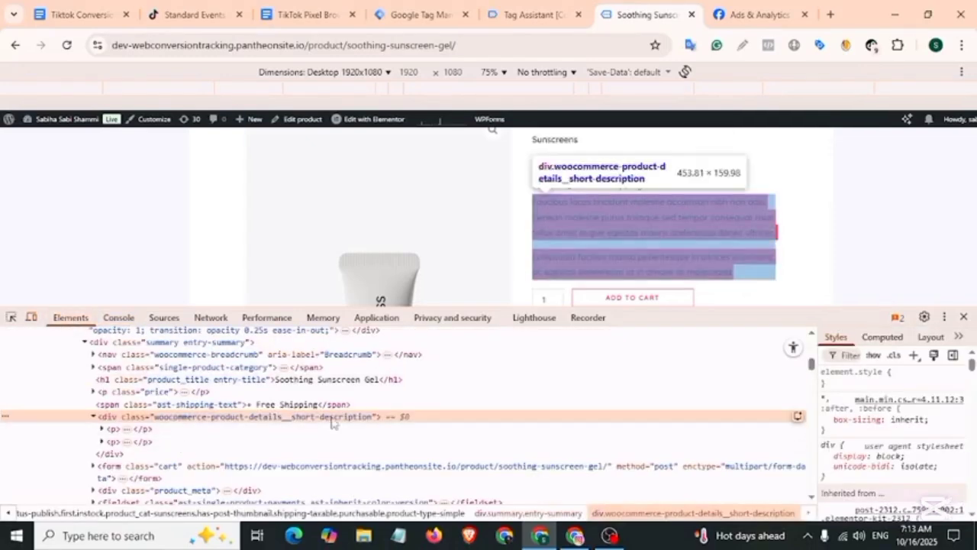
left_click(119, 318)
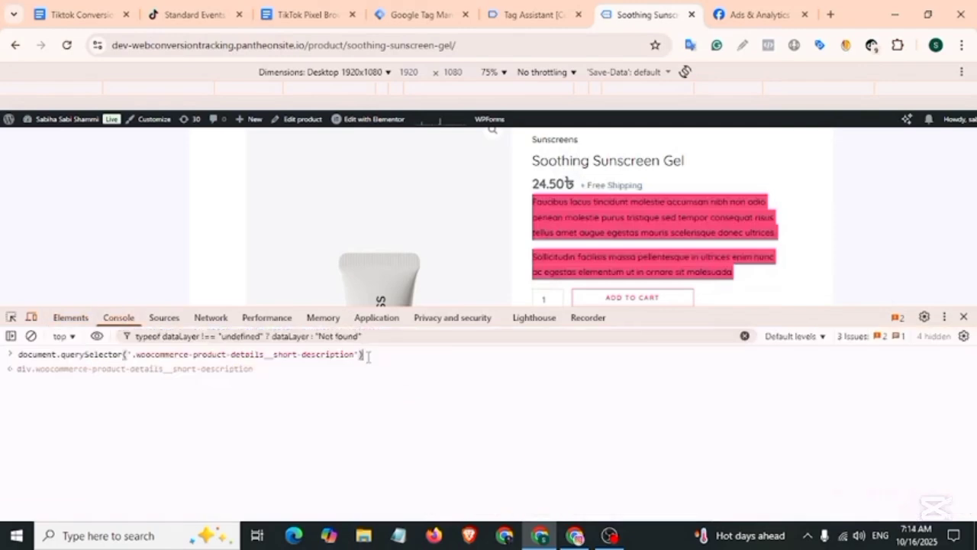
Step: Append .innerText to the console query and copy the whole expression
type(".")
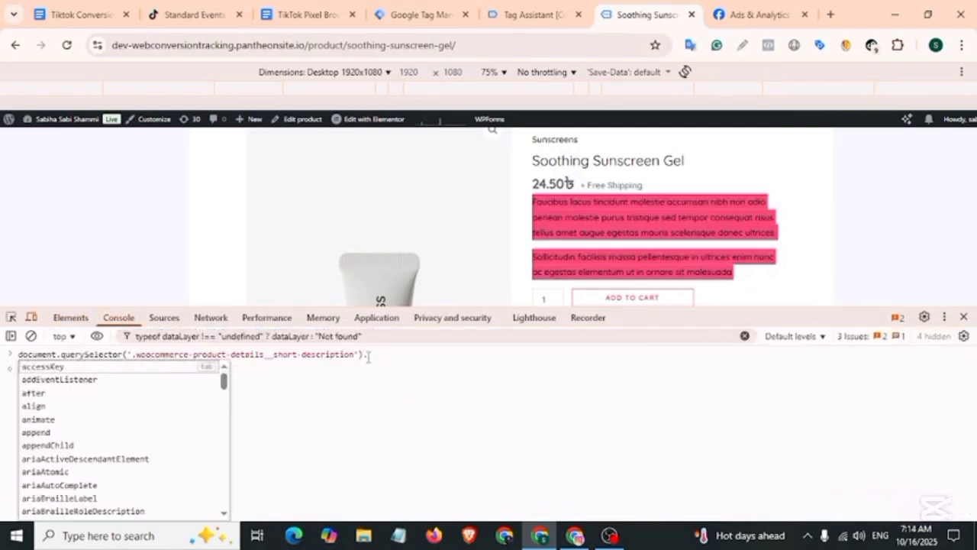
type("in")
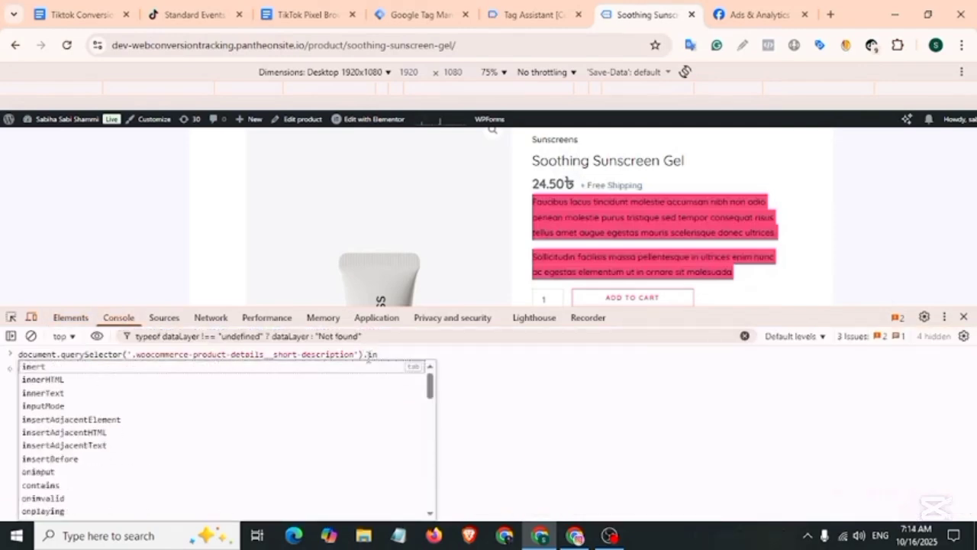
left_click(34, 392)
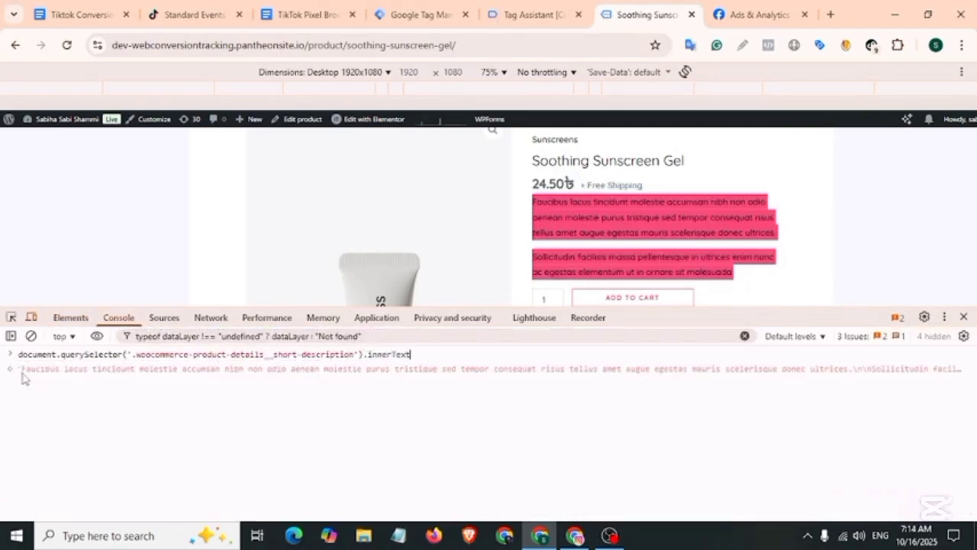
left_click_drag(21, 370, 645, 373)
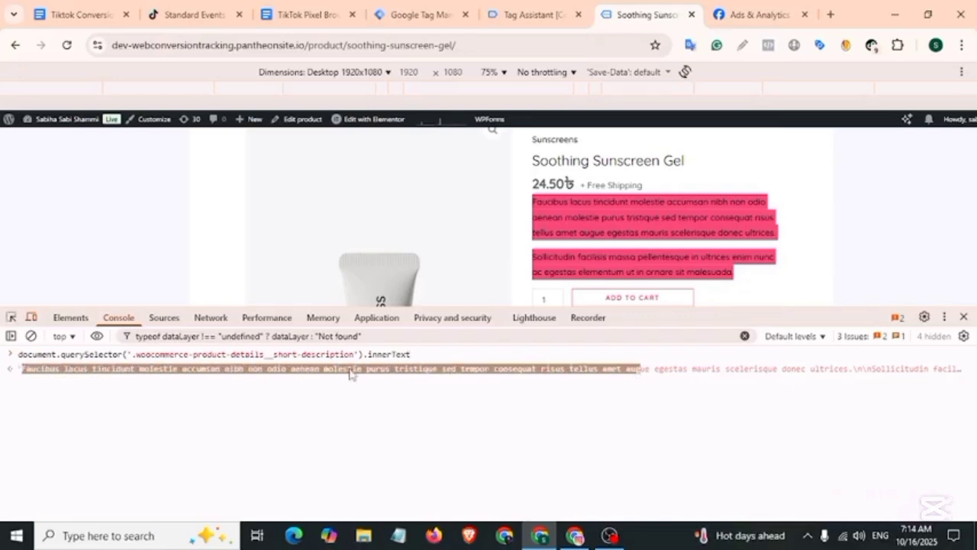
left_click_drag(422, 354, 34, 358)
key("ctrl+c")
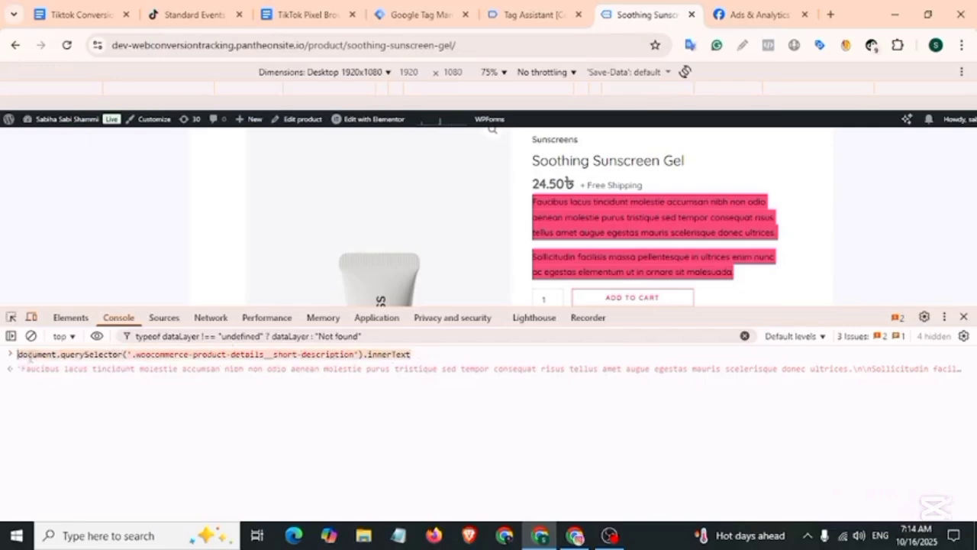
Step: In Google Tag Manager, start a new user-defined variable of type Custom JavaScript
left_click(409, 10)
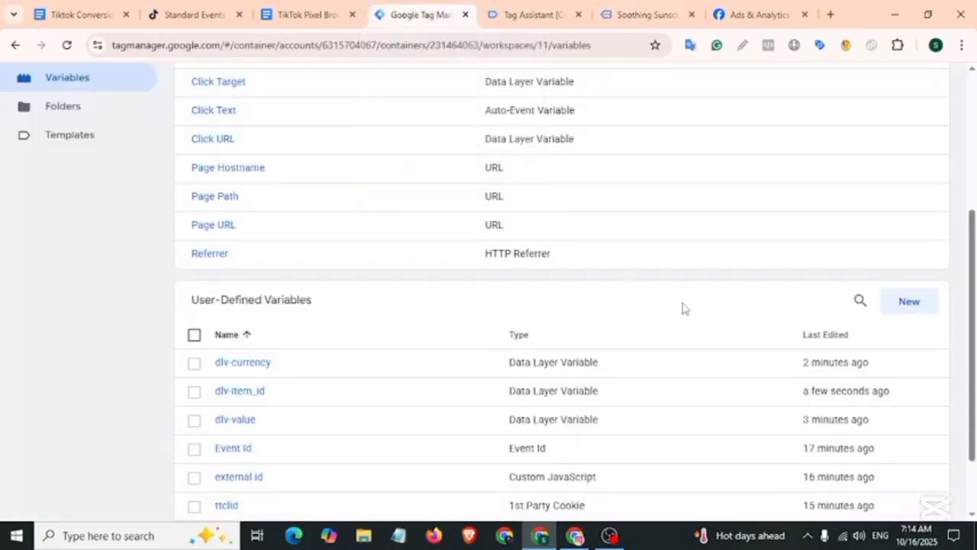
left_click_drag(188, 300, 330, 307)
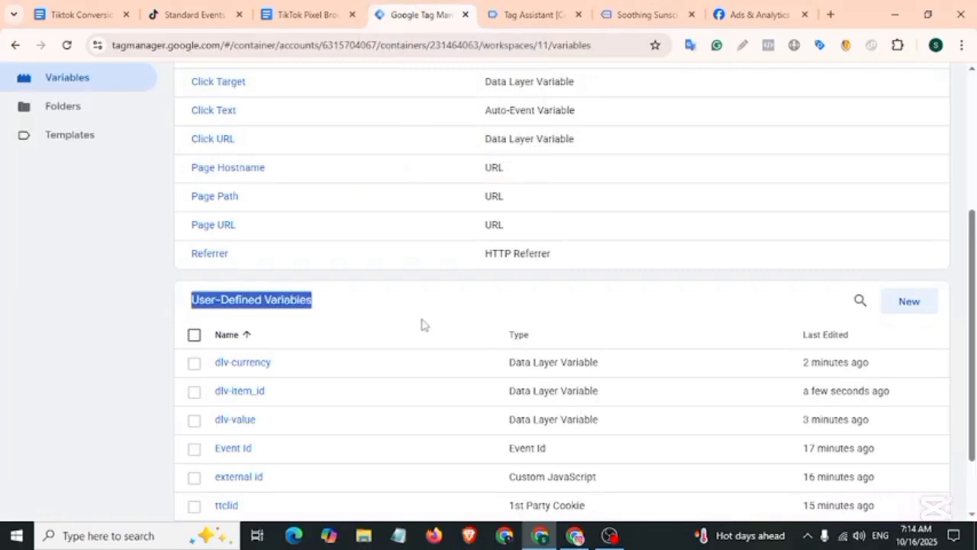
left_click(912, 302)
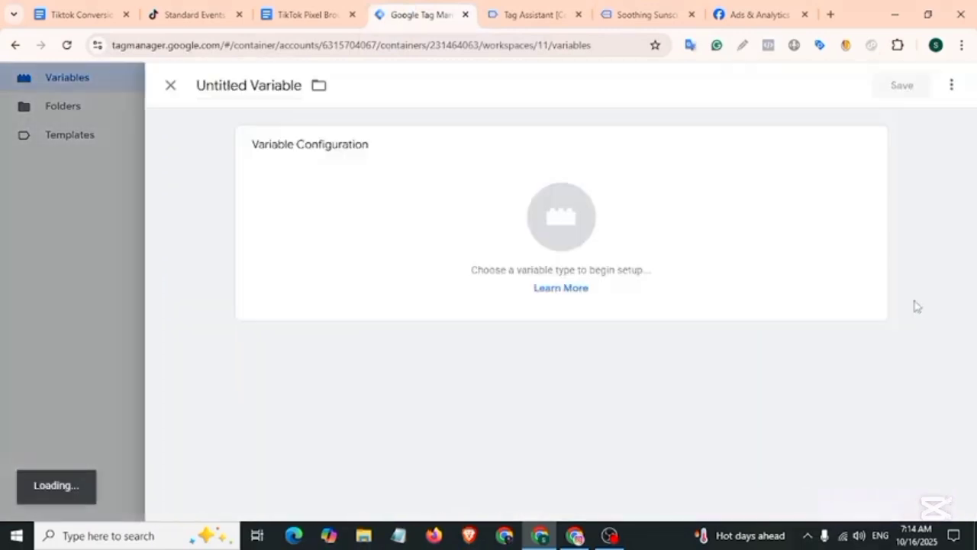
left_click(342, 167)
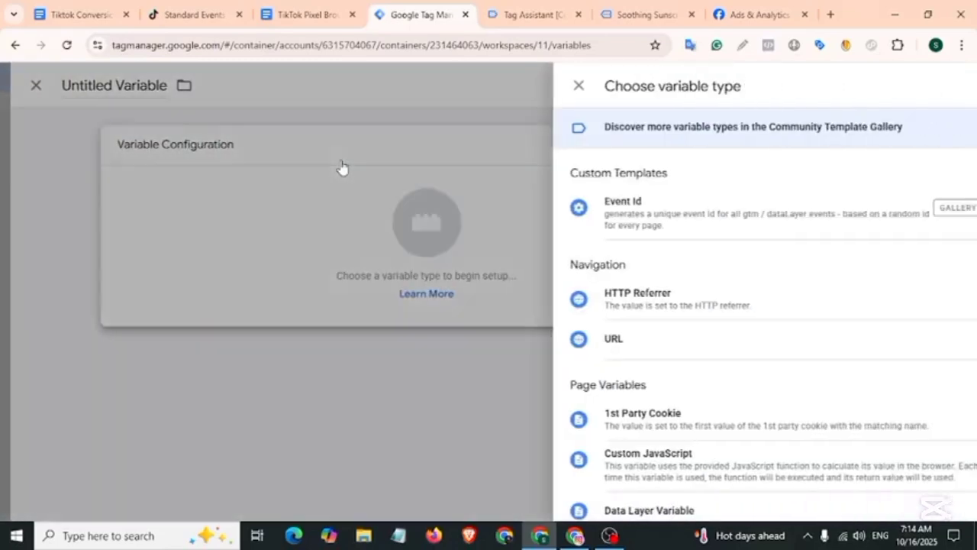
scroll(565, 329, "down", 2)
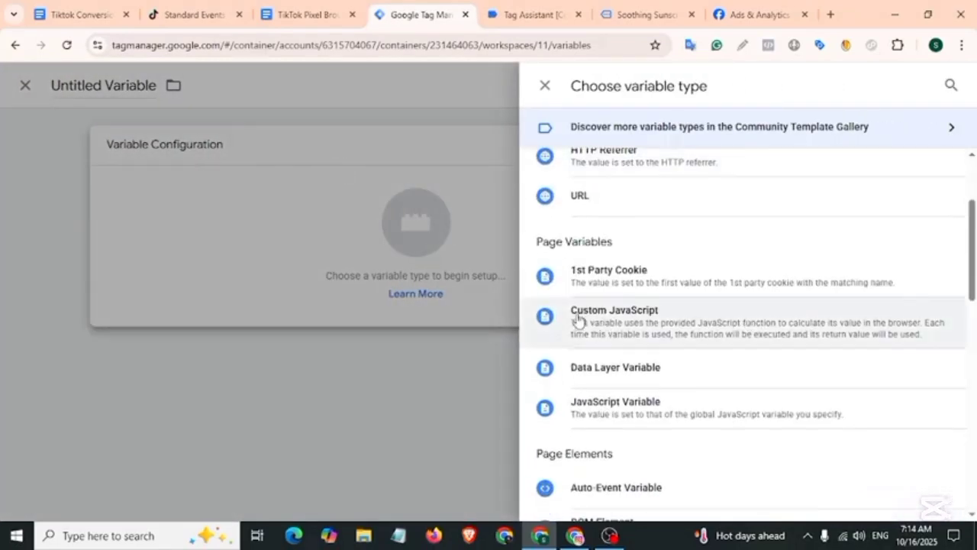
left_click(653, 318)
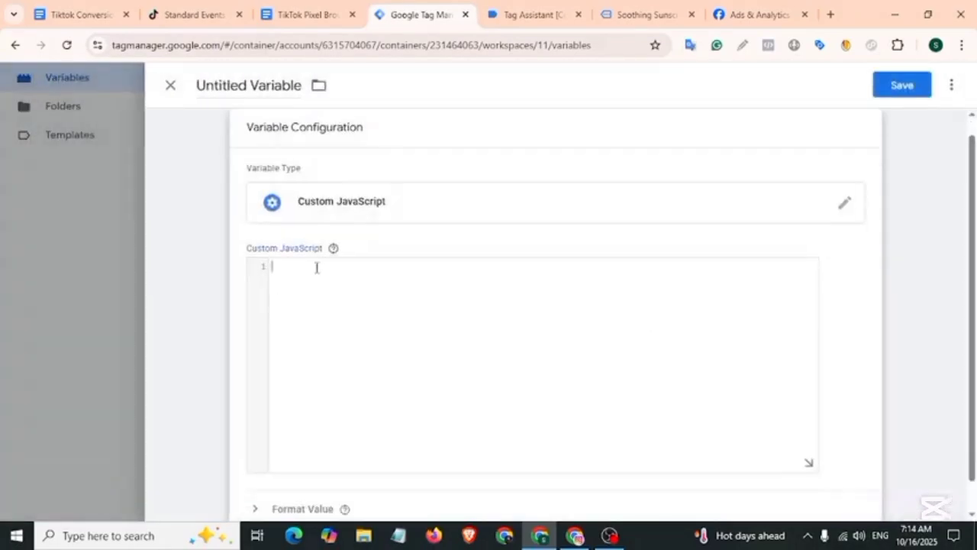
Step: Write a function(){ } that returns the copied document.querySelector('.woocommerce-product-details__short-description').innerText expression
type("function(")
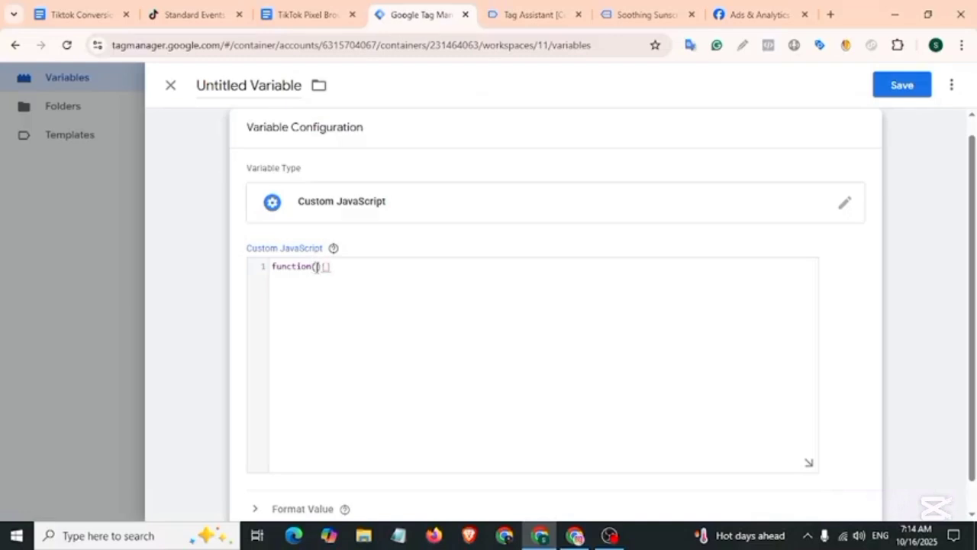
type("){")
key("Return")
key("Return")
key("Return")
type("return")
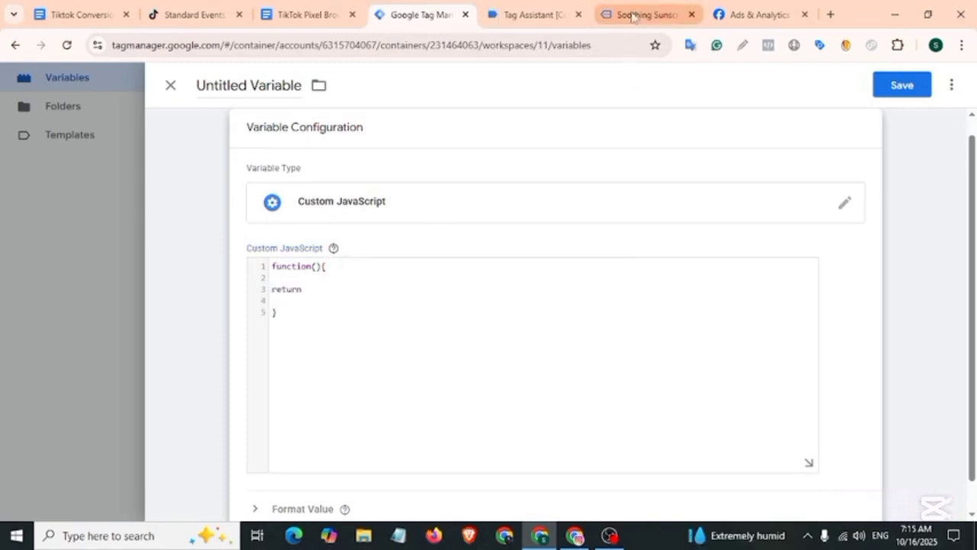
left_click(622, 15)
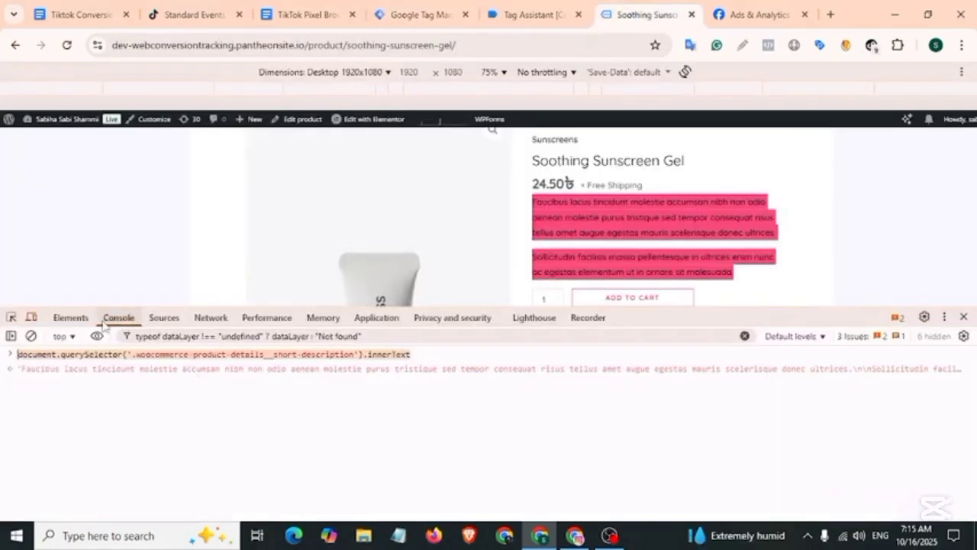
left_click(412, 14)
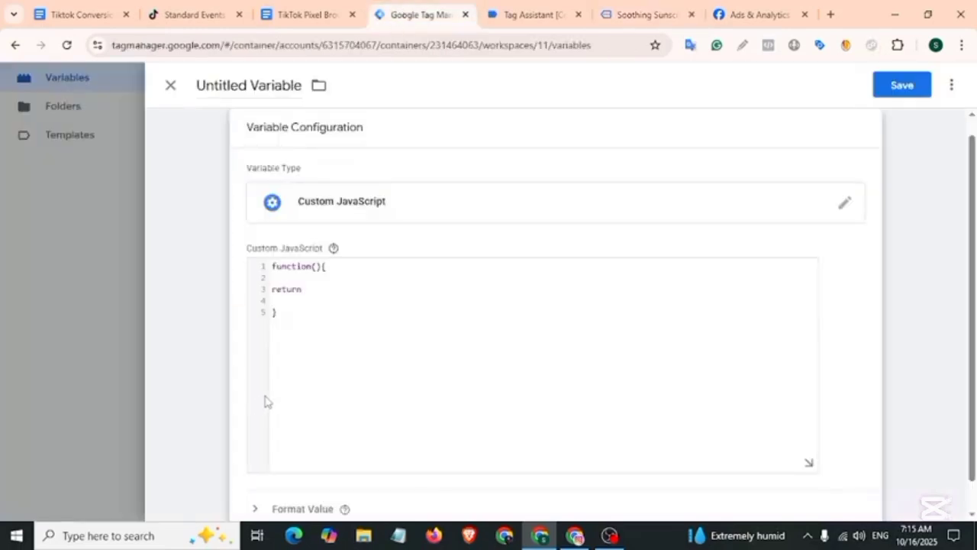
key("ctrl+v")
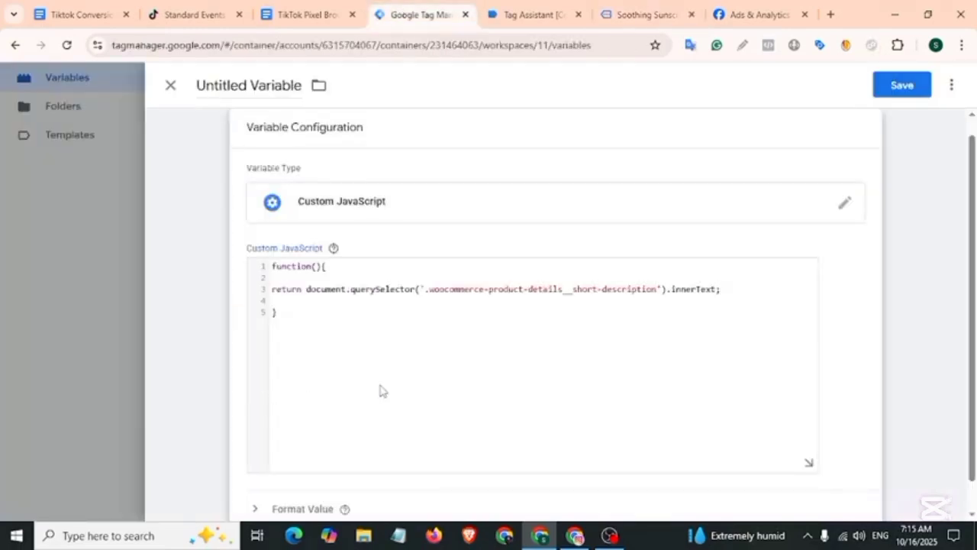
Step: Name the Custom JavaScript variable "cjs description" and save it
left_click(245, 85)
type("cjs description")
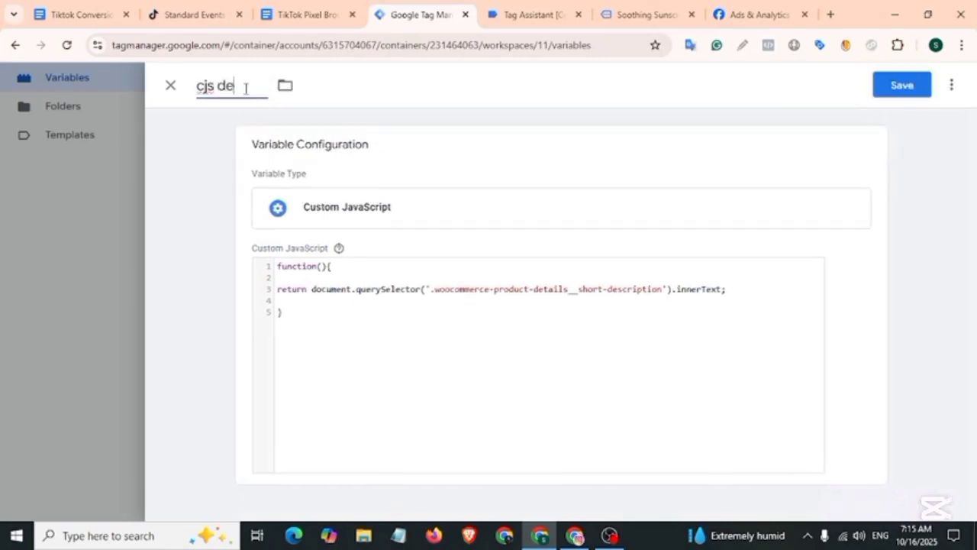
left_click(893, 91)
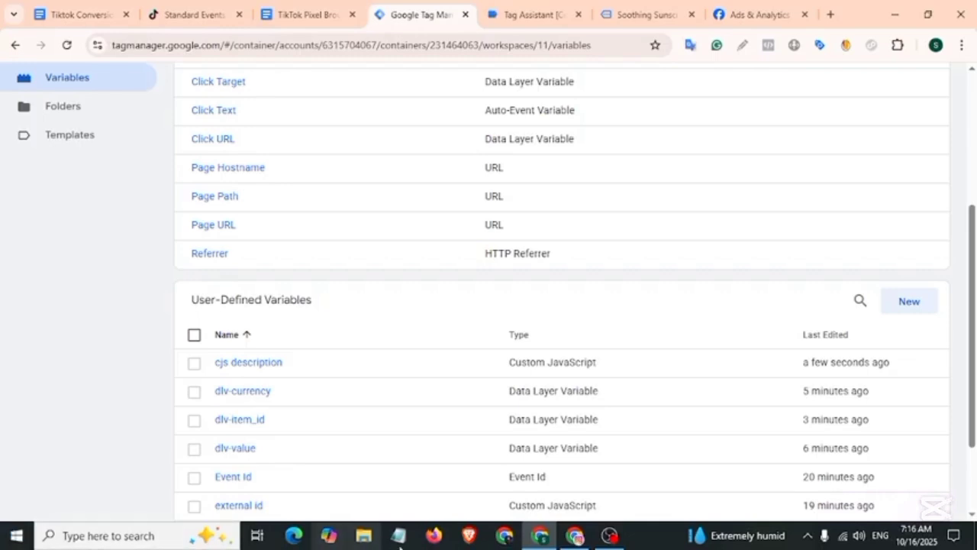
Step: Switch to TikTok Events Manager and copy the pixel ID of the webconversiontracking data source
left_click(575, 535)
left_click_drag(183, 206, 373, 200)
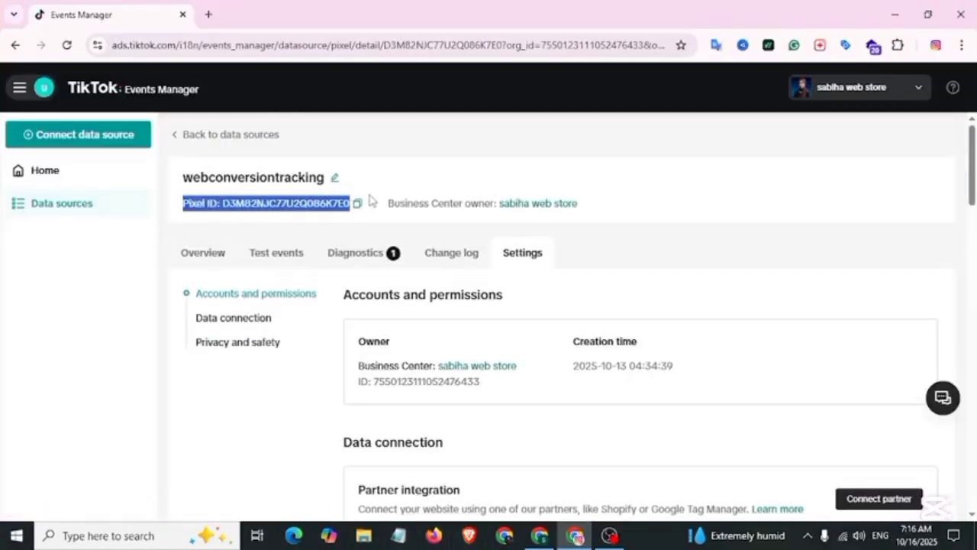
left_click(357, 205)
left_click(356, 205)
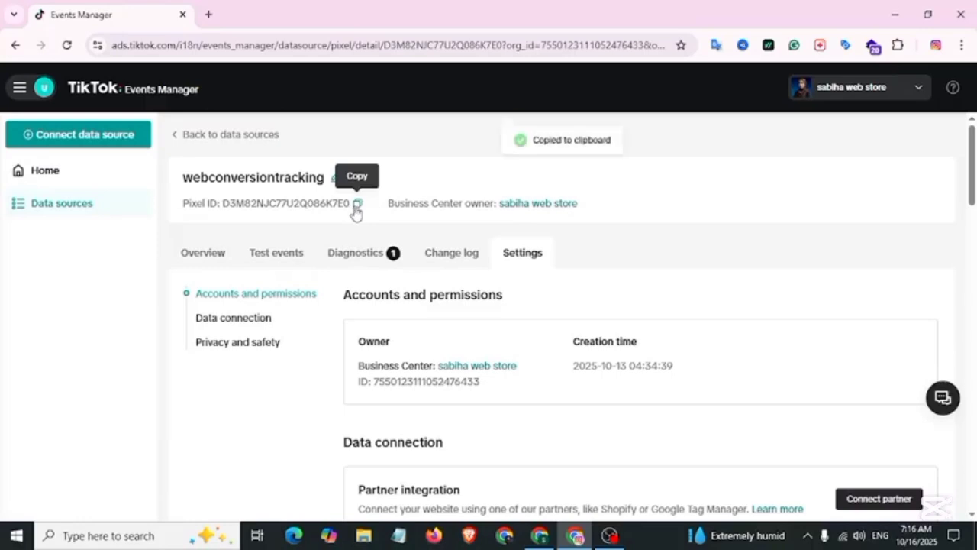
Step: Return to Google Tag Manager and start a new user-defined variable of type Constant
left_click(540, 535)
left_click_drag(191, 299, 321, 305)
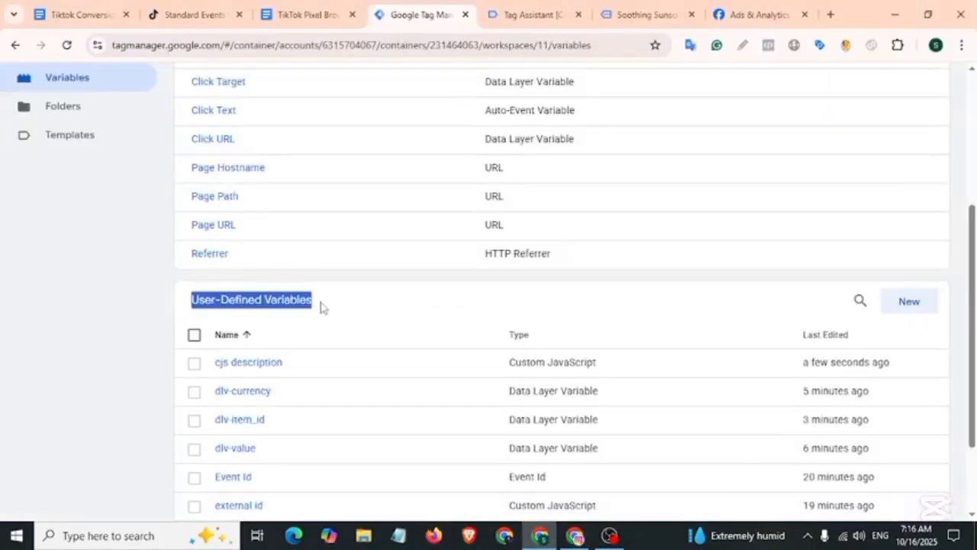
left_click(912, 307)
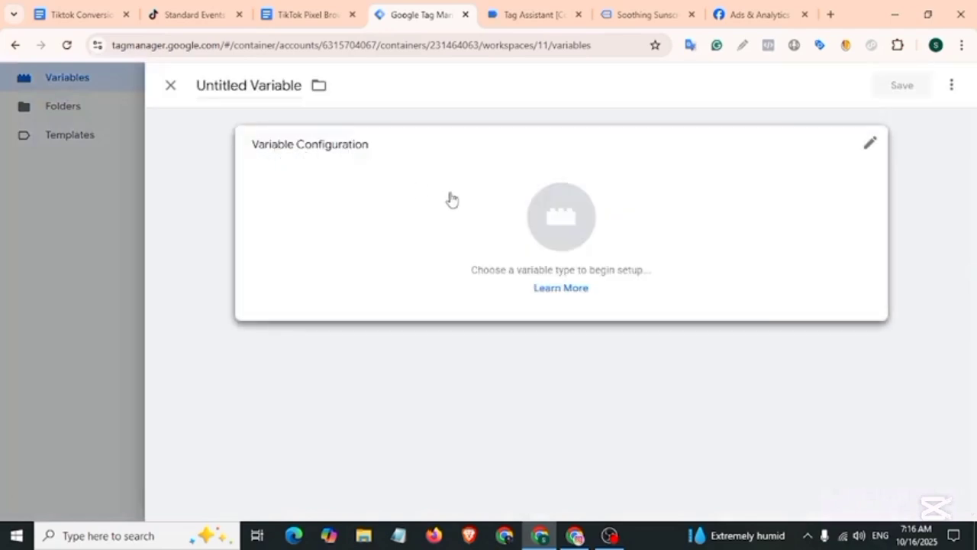
left_click(449, 199)
scroll(671, 291, "down", 2)
scroll(672, 291, "down", 5)
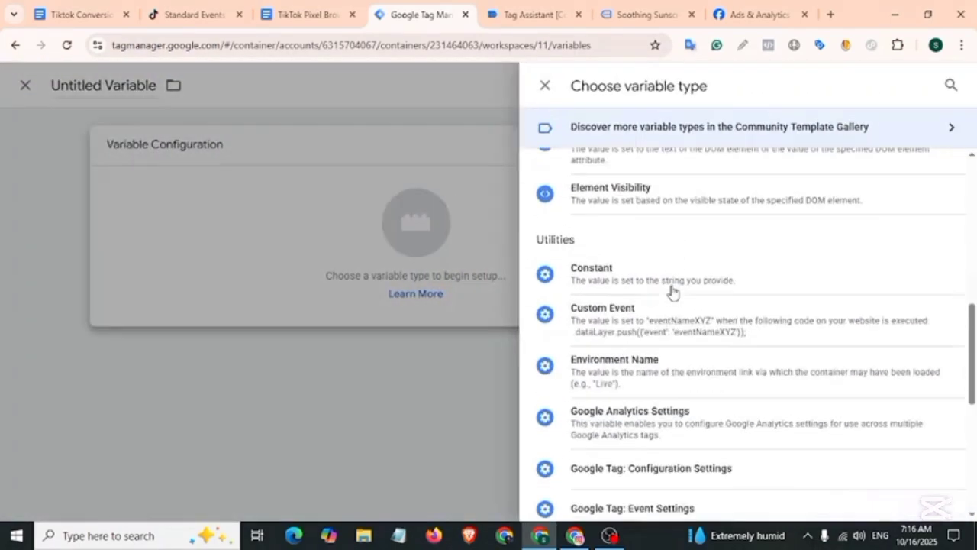
left_click(584, 231)
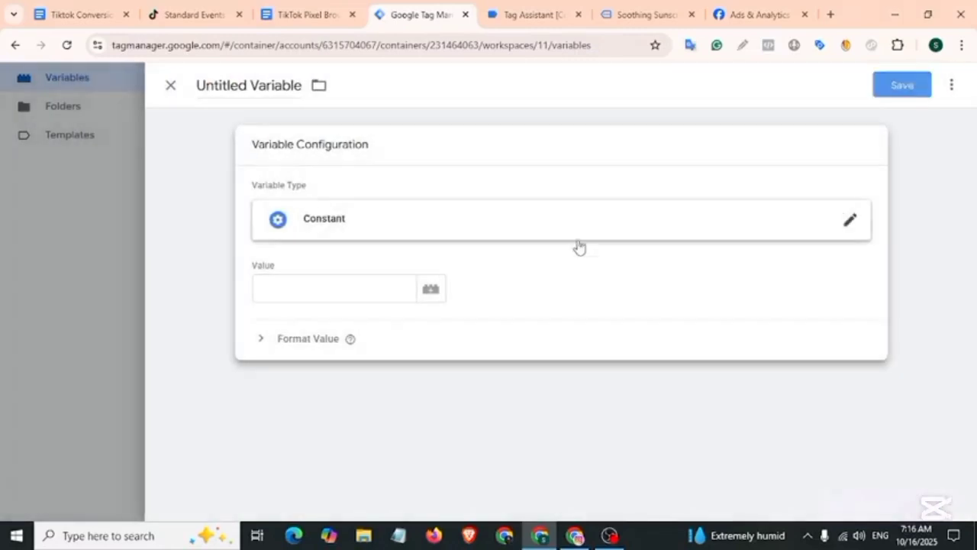
Step: Paste the copied pixel ID as the constant's value, name the variable "Tiktok Pixel Id" and save it
left_click(307, 293)
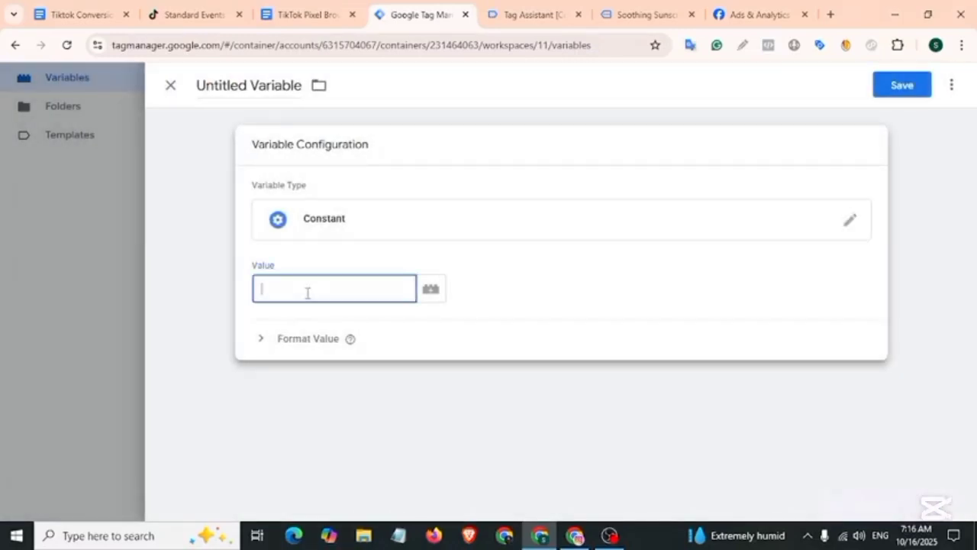
key("ctrl+v")
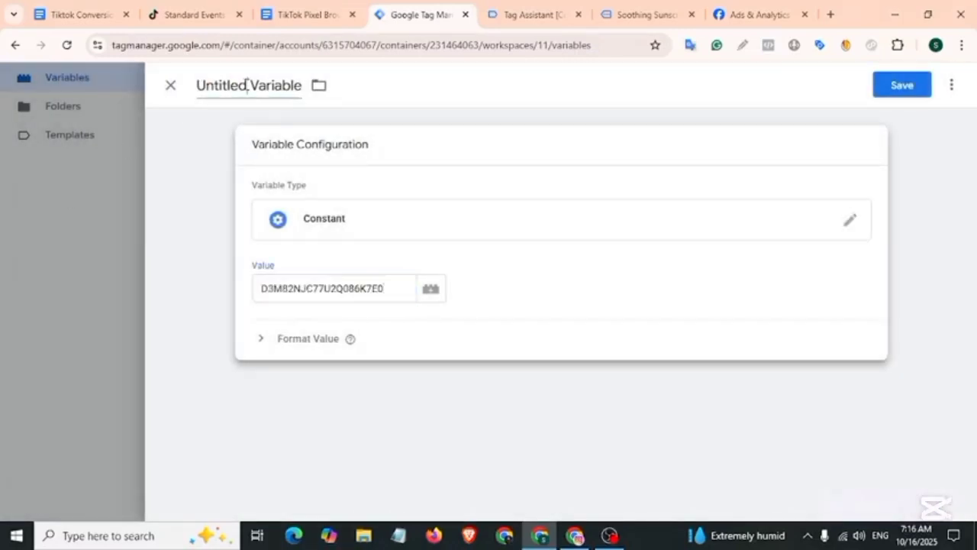
left_click(246, 84)
key("BackSpace")
type("Tiktok Pixel Id")
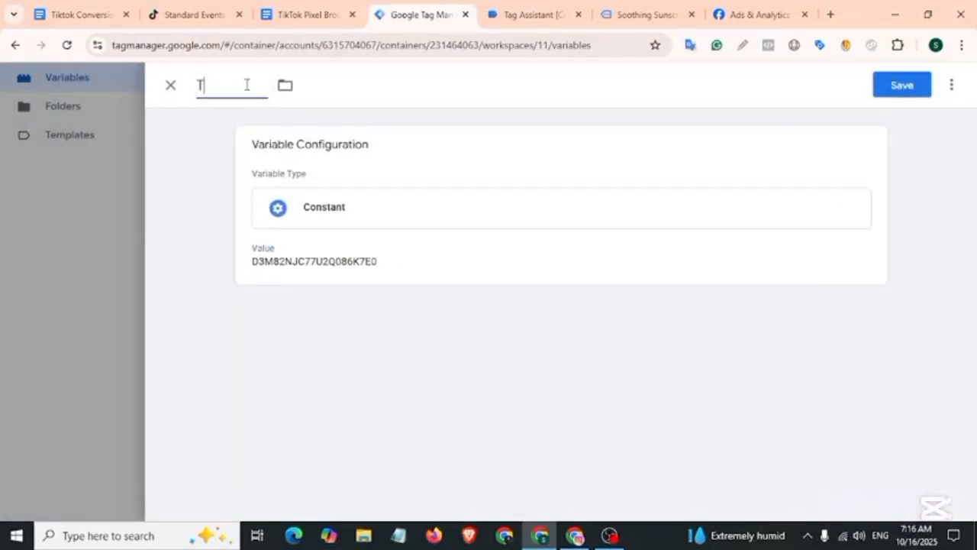
left_click(891, 87)
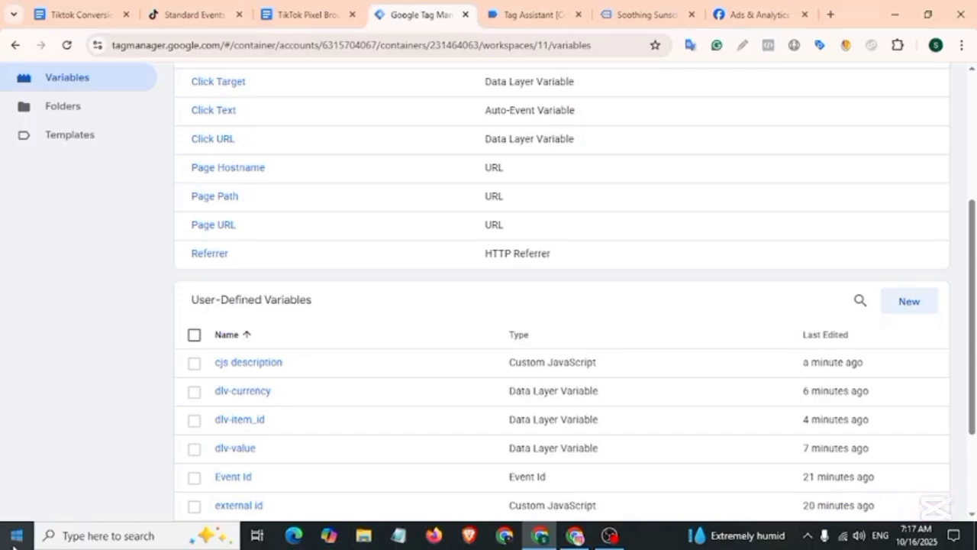
Step: Find the TikTok Pixel tag template in the Community Template Gallery and add it to the workspace
left_click(77, 140)
left_click_drag(193, 173, 266, 181)
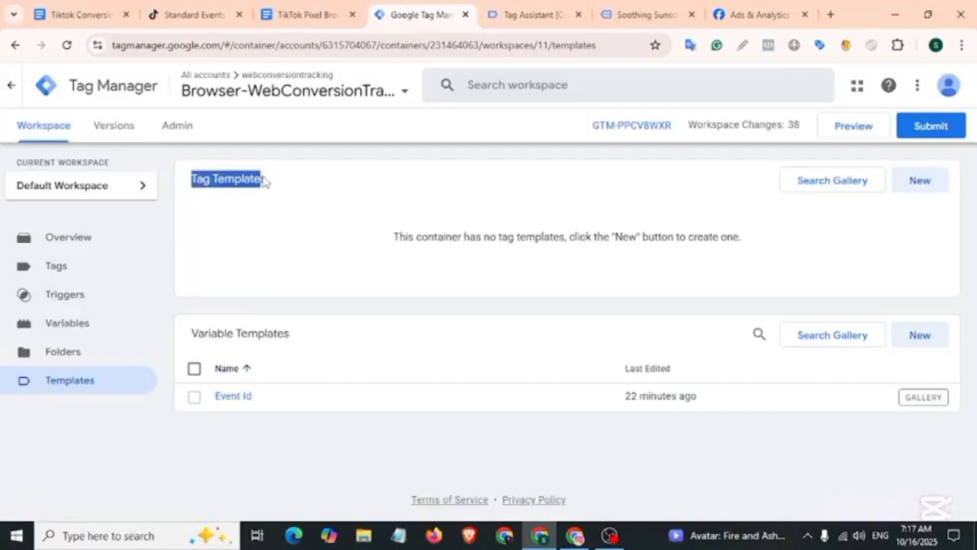
left_click(822, 190)
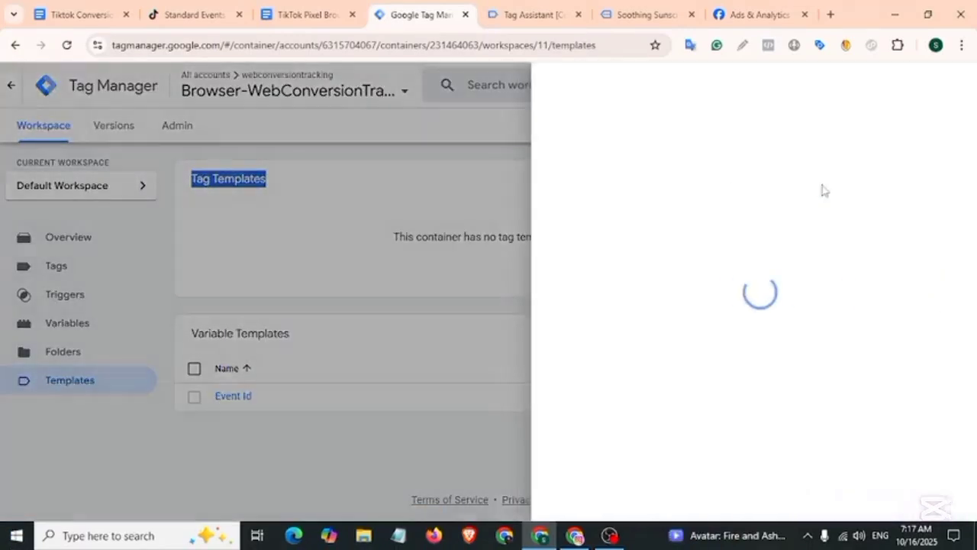
left_click(944, 85)
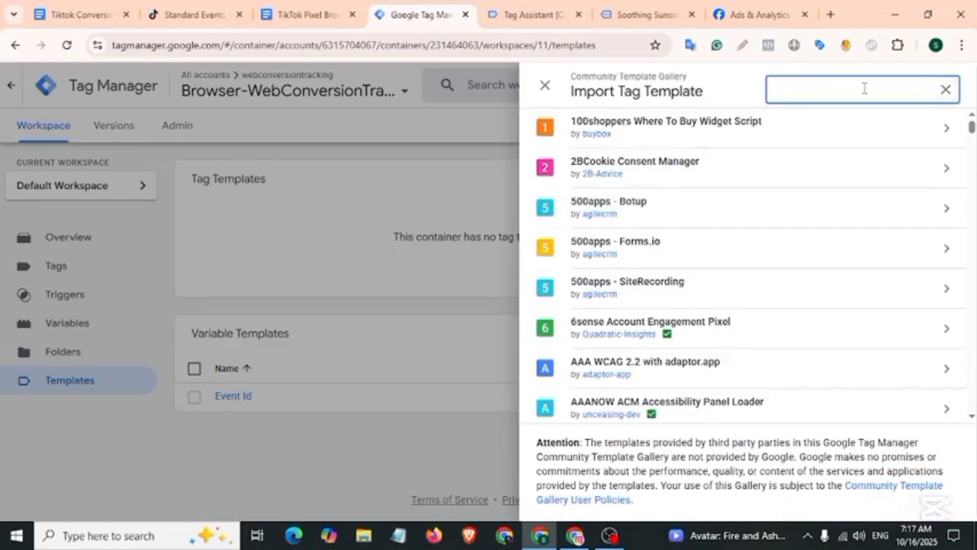
type("tiktok pi")
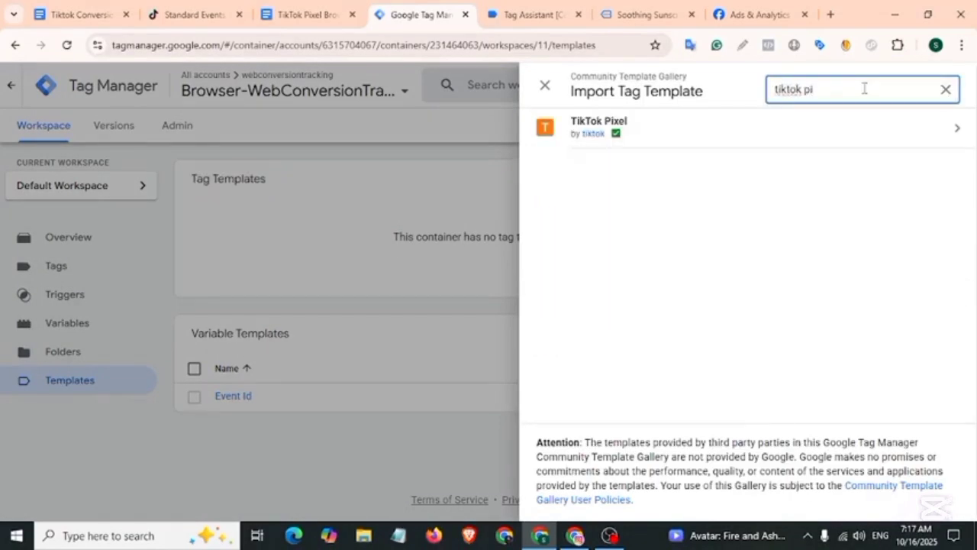
left_click(591, 128)
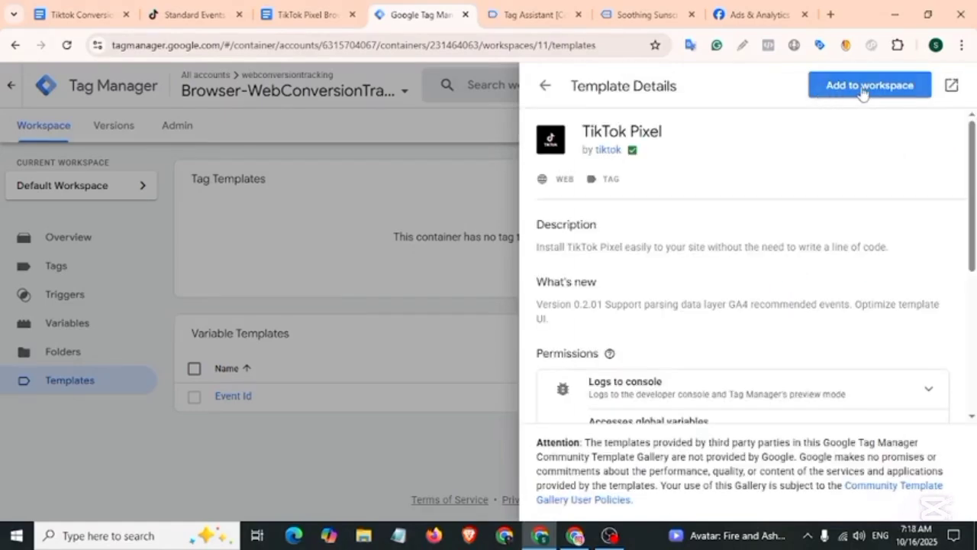
left_click(865, 85)
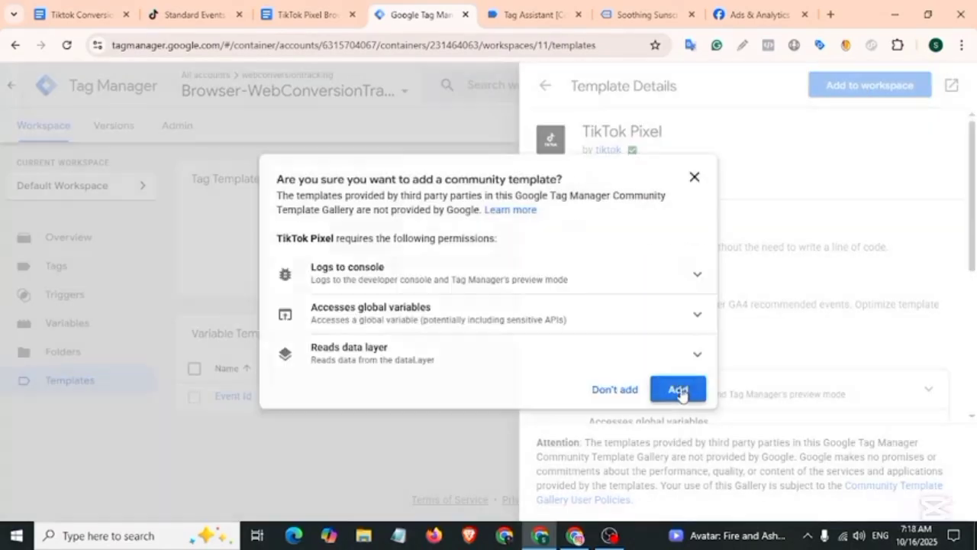
left_click(678, 390)
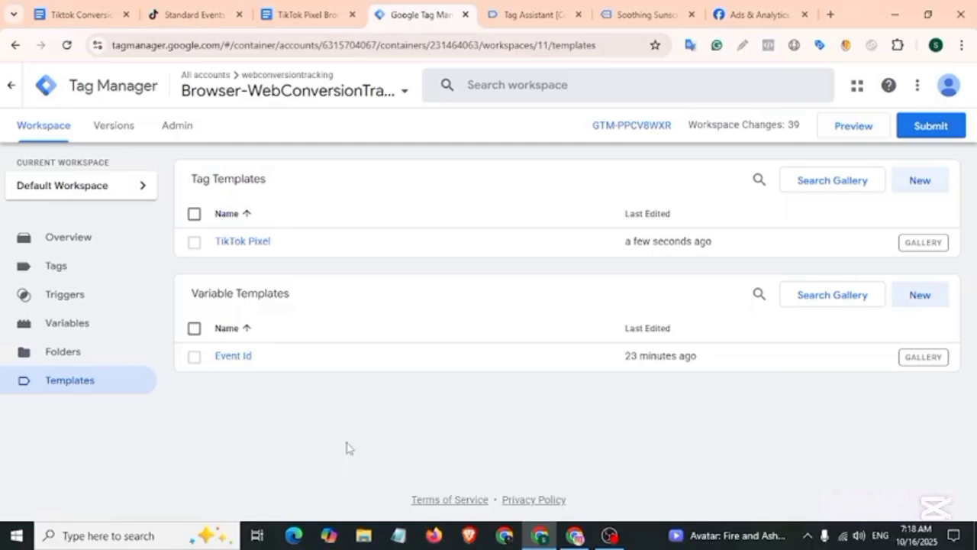
Step: Create a new tag and choose TikTok Pixel as its tag type
left_click(61, 273)
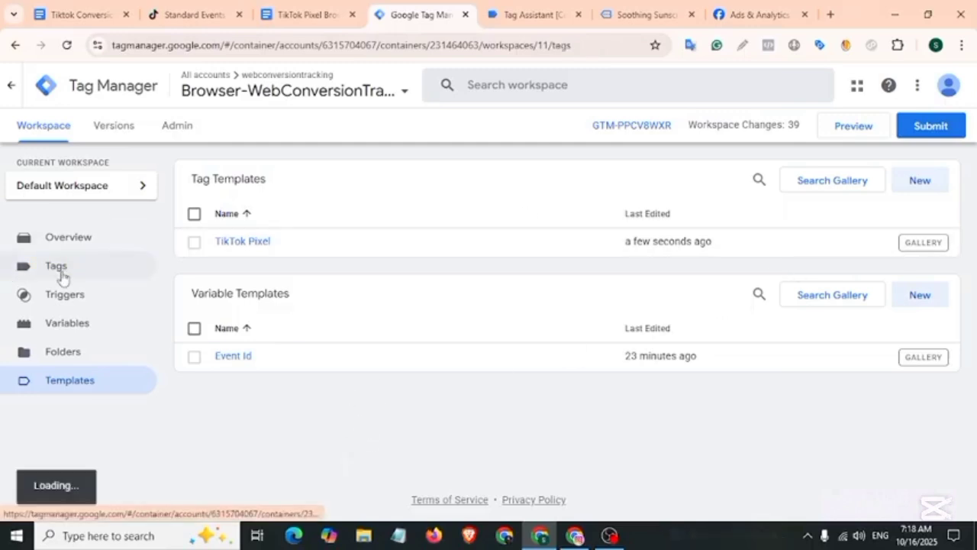
left_click(921, 183)
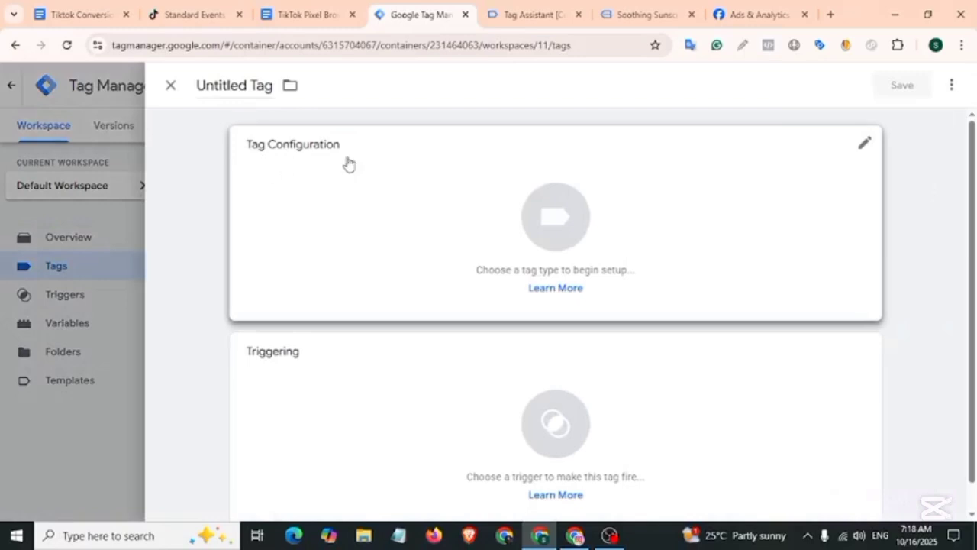
left_click(503, 213)
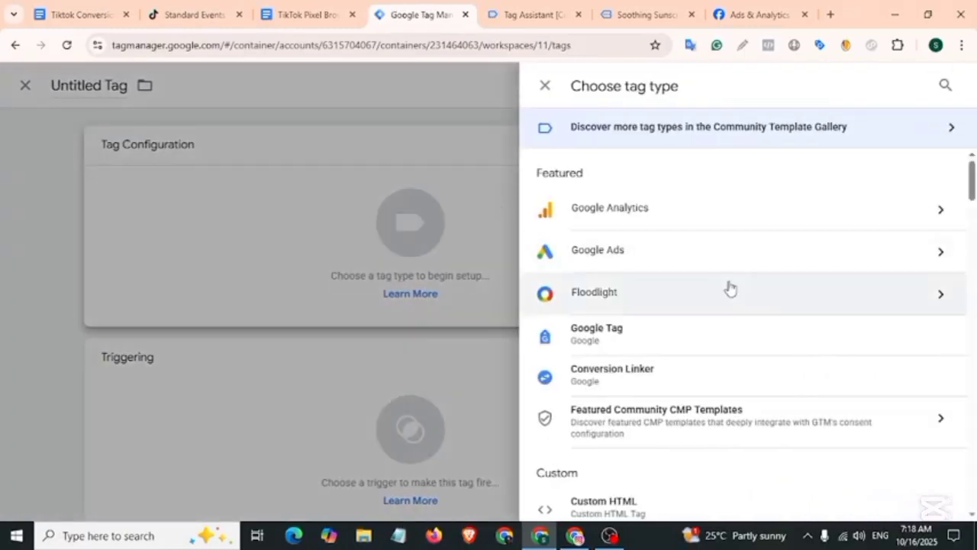
scroll(725, 284, "down", 4)
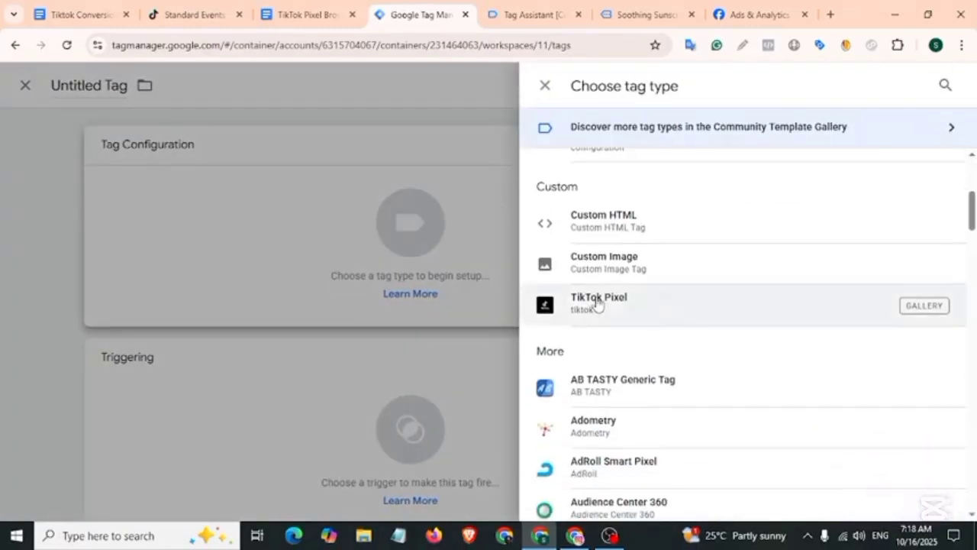
left_click(597, 304)
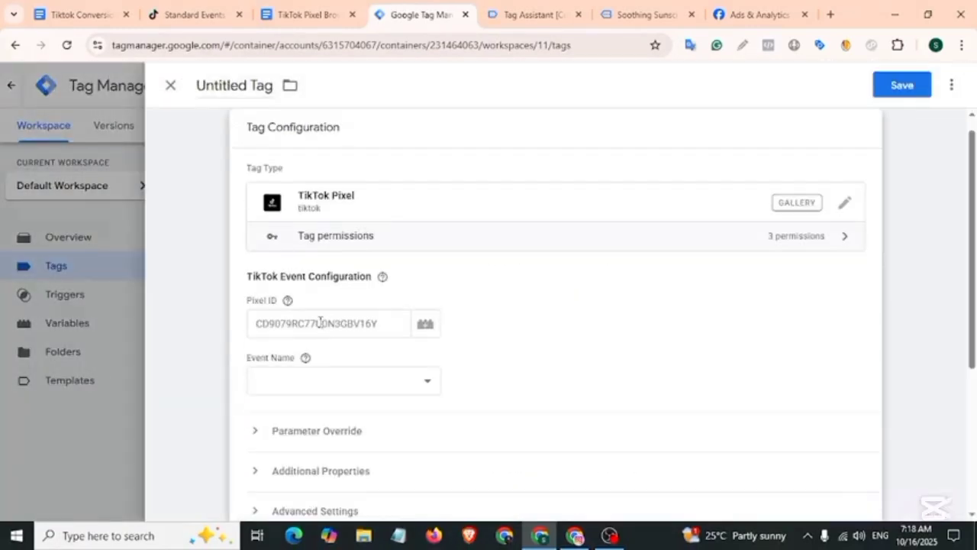
Step: Set the tag's Pixel ID to the {{Tiktok Pixel Id}} variable and its event name to ViewContent
left_click(320, 321)
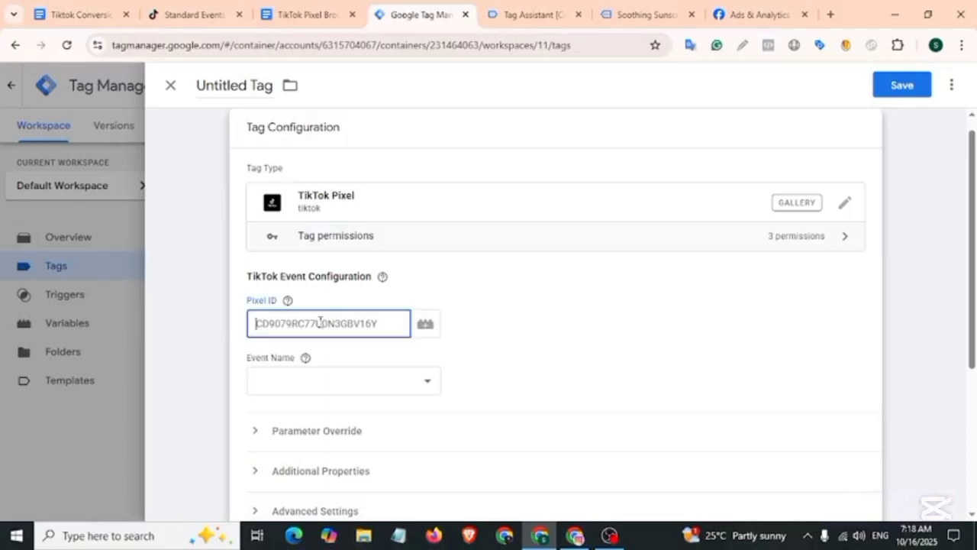
type("{{")
left_click(343, 355)
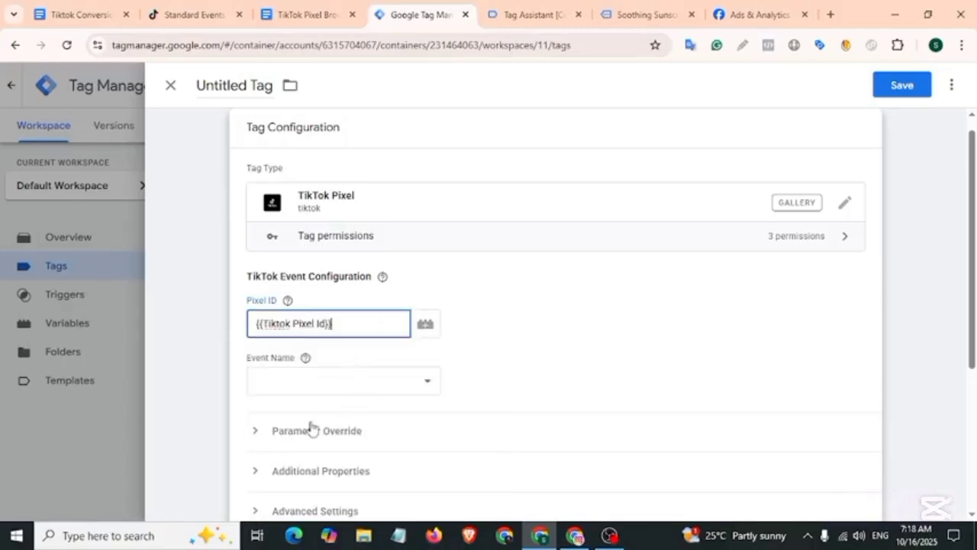
left_click(427, 385)
left_click(314, 69)
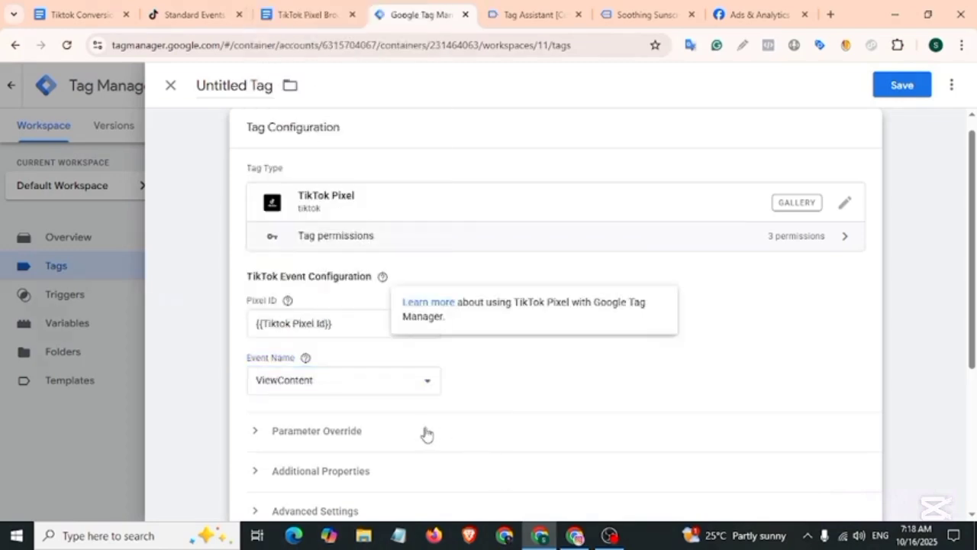
Step: Expand the tag's Parameter Override settings and switch advanced matching to Plain AM Parameters
scroll(426, 433, "down", 2)
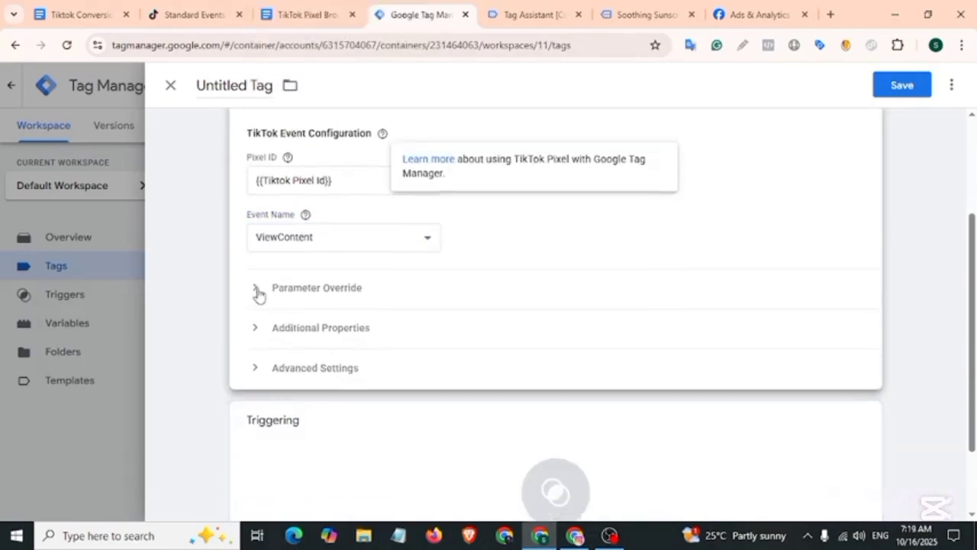
left_click(326, 290)
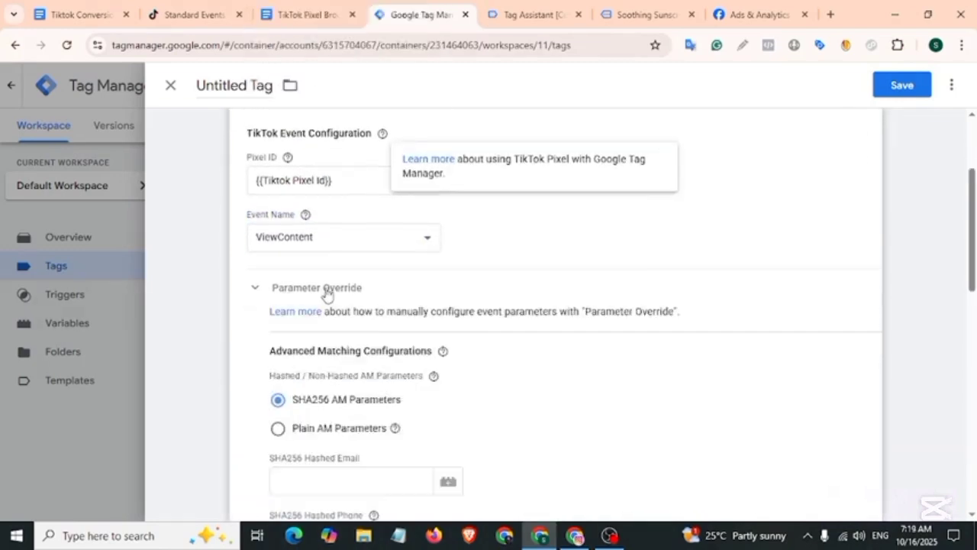
scroll(336, 299, "down", 3)
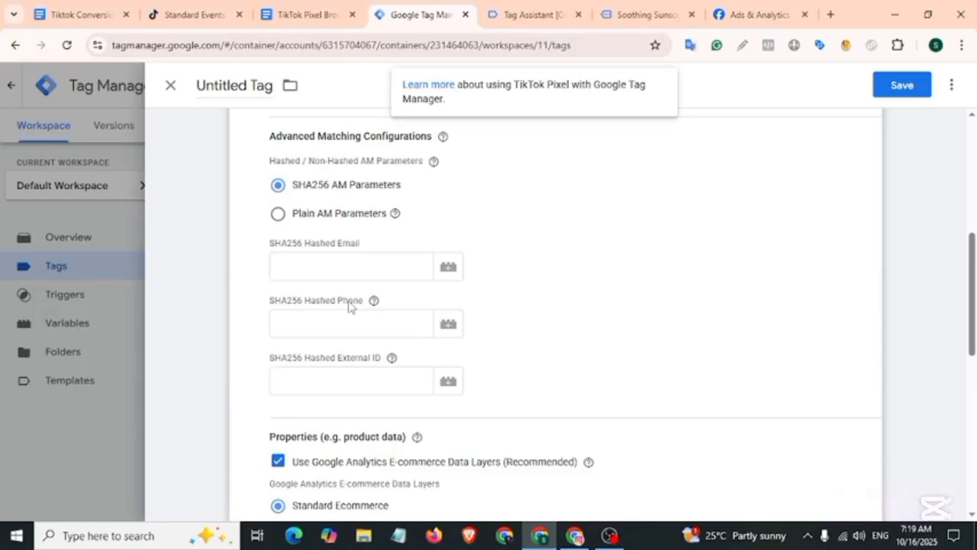
left_click(278, 215)
scroll(339, 328, "up", 1)
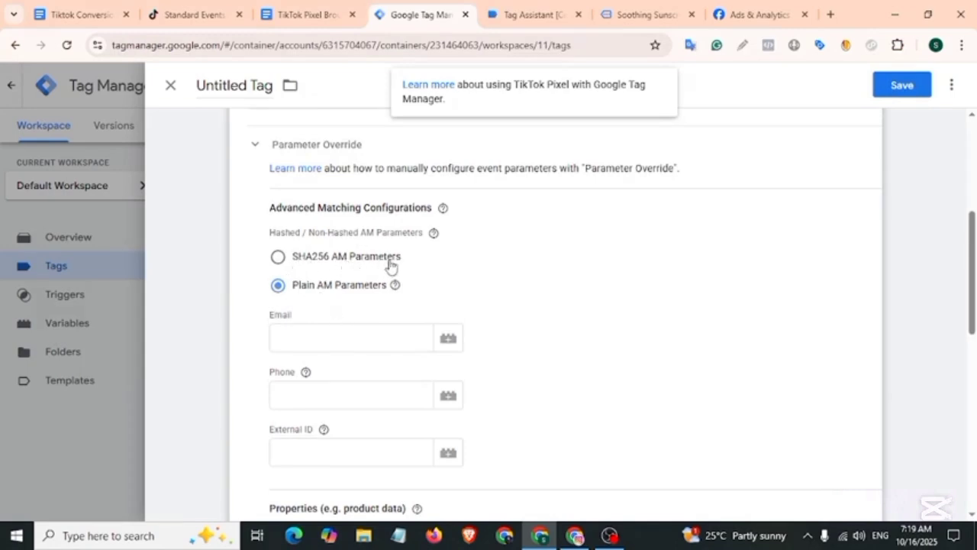
scroll(312, 338, "down", 1)
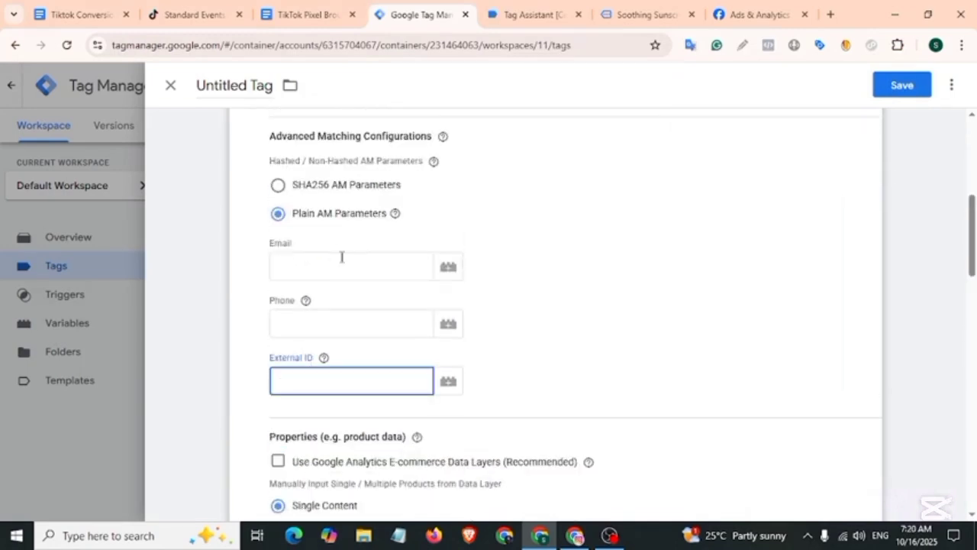
Step: Set the External ID advanced matching parameter to the {{external id}} variable, leaving Email and Phone empty
left_click(318, 267)
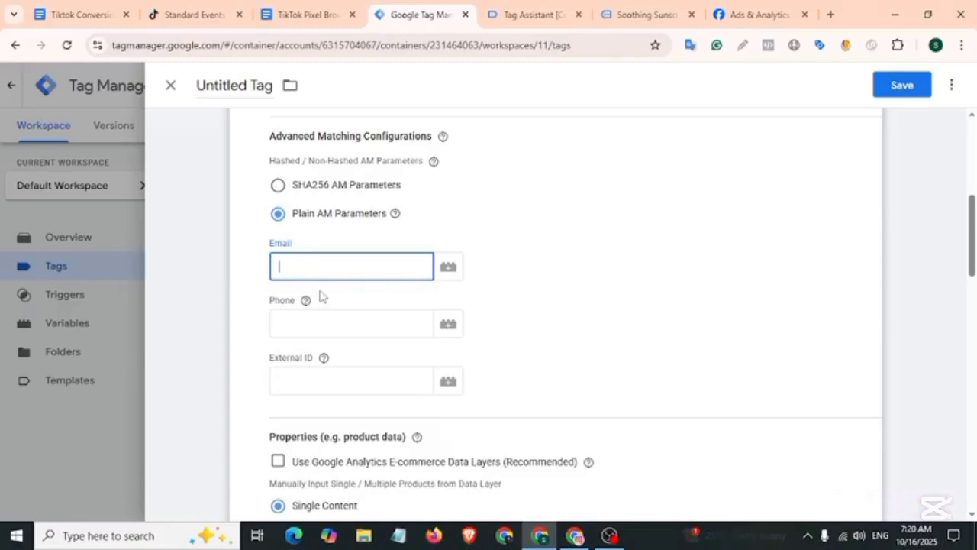
left_click(331, 327)
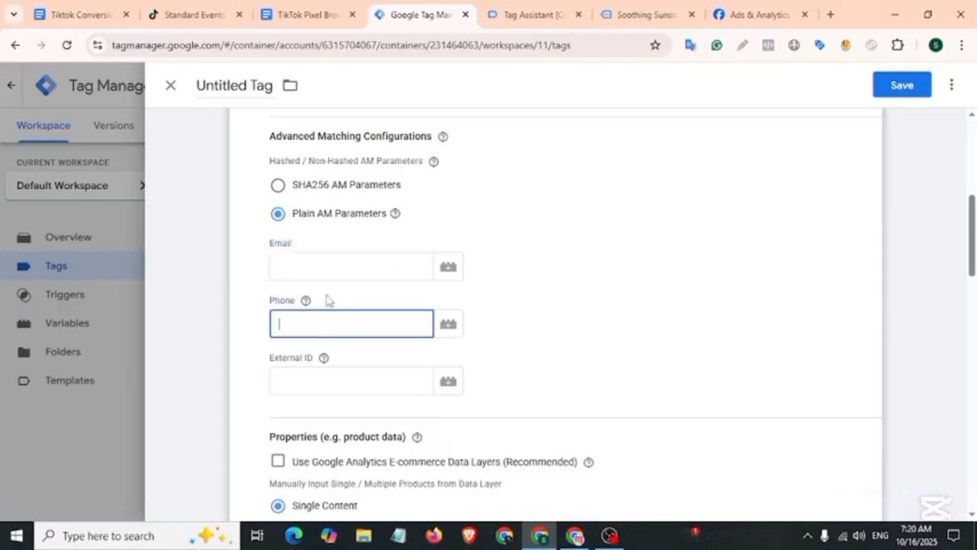
left_click(327, 264)
left_click(334, 322)
left_click(324, 362)
left_click(325, 379)
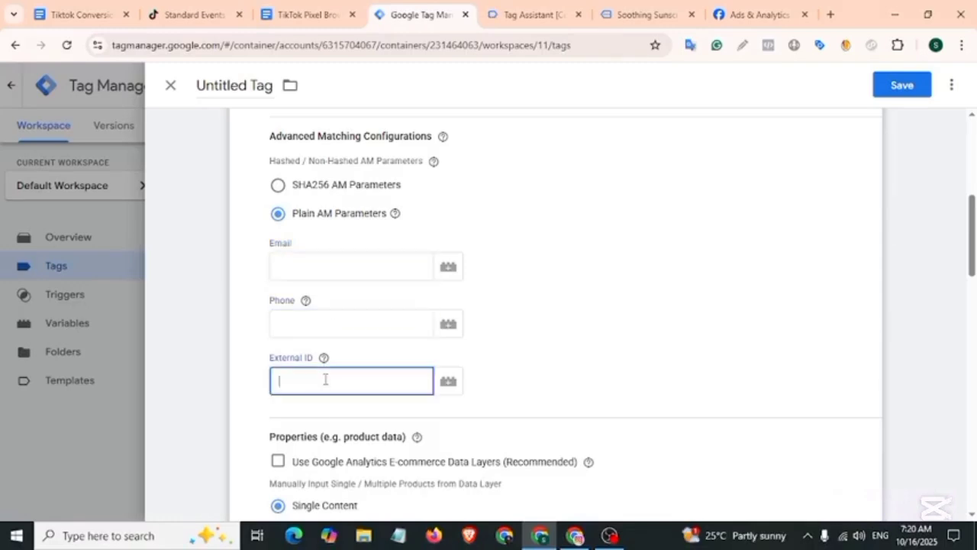
type("{{external id")
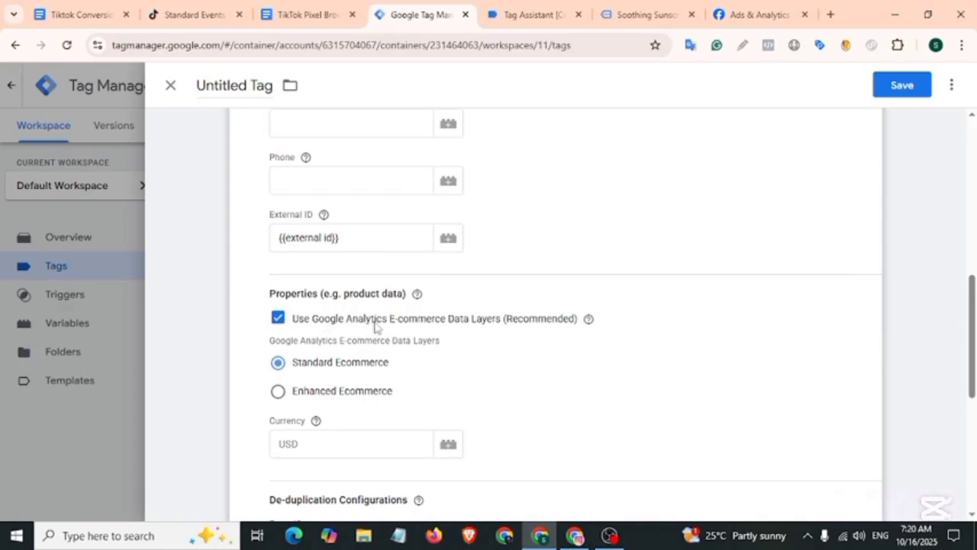
Step: Turn off Google Analytics E-commerce Data Layers and set content_id to {{dlv-item_id}} under Single Content
left_click(309, 321)
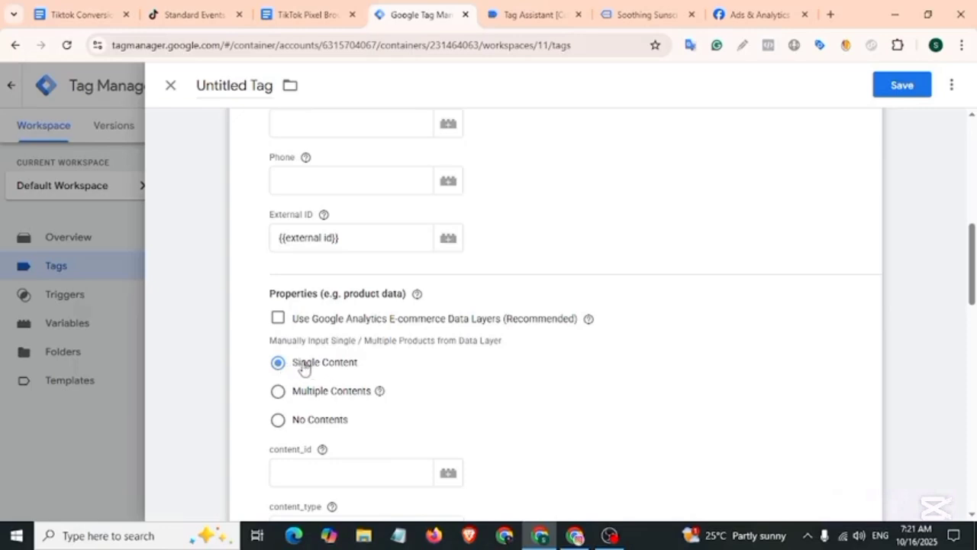
scroll(305, 374, "down", 1)
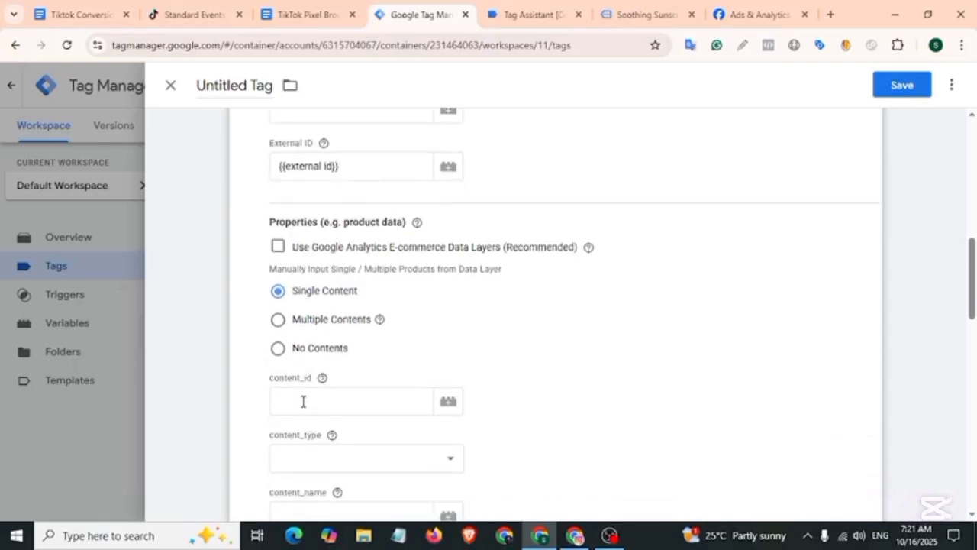
left_click(303, 401)
type("{{dlv")
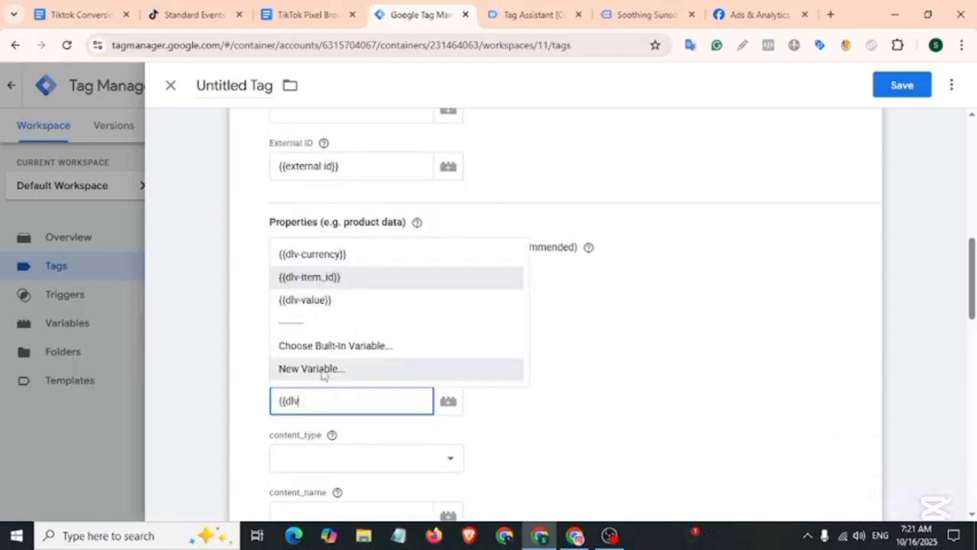
left_click(309, 278)
Step: Set the content_type property of the TikTok Pixel tag to product
scroll(305, 286, "down", 2)
left_click(450, 315)
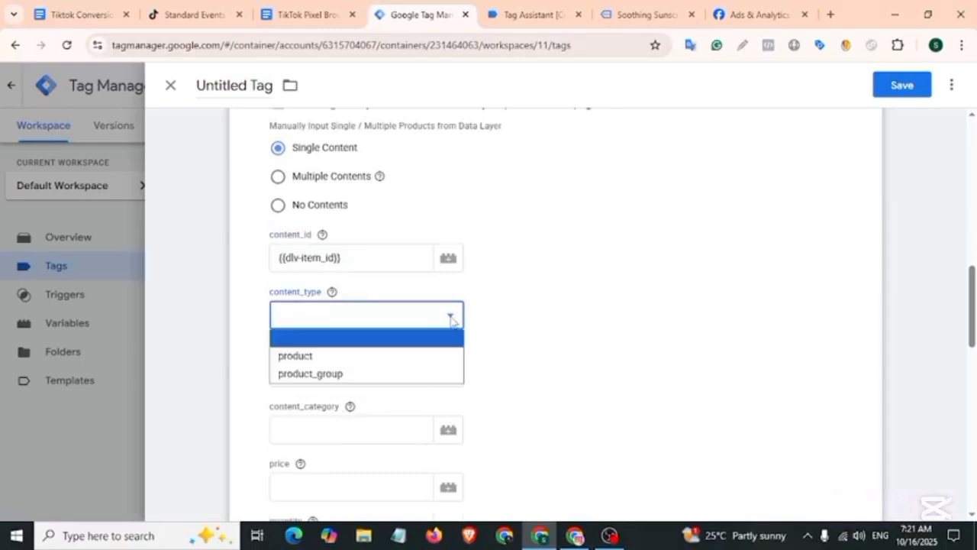
left_click(305, 356)
Step: Set the tag's value property to {{dlv-value}} and its currency property to {{dlv-currency}}
scroll(311, 359, "down", 3)
left_click(313, 391)
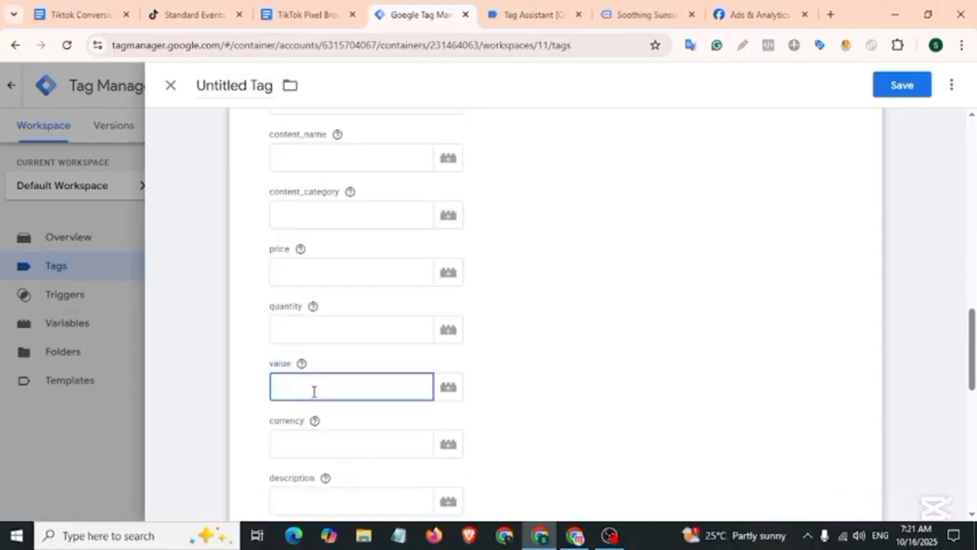
type("{{")
left_click(306, 335)
scroll(324, 404, "down", 1)
left_click(294, 372)
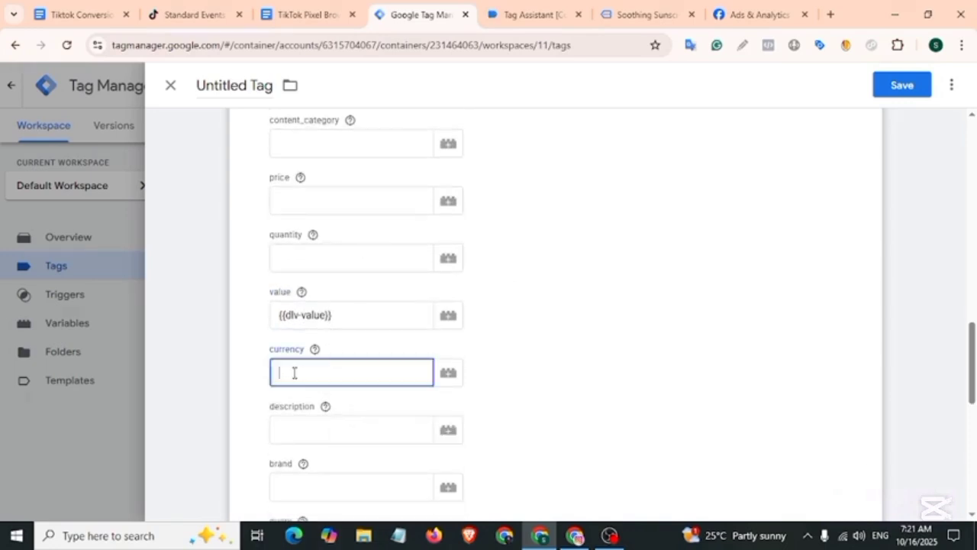
type("{{")
left_click(344, 295)
Step: Open the tag's description property for entry
scroll(306, 305, "down", 2)
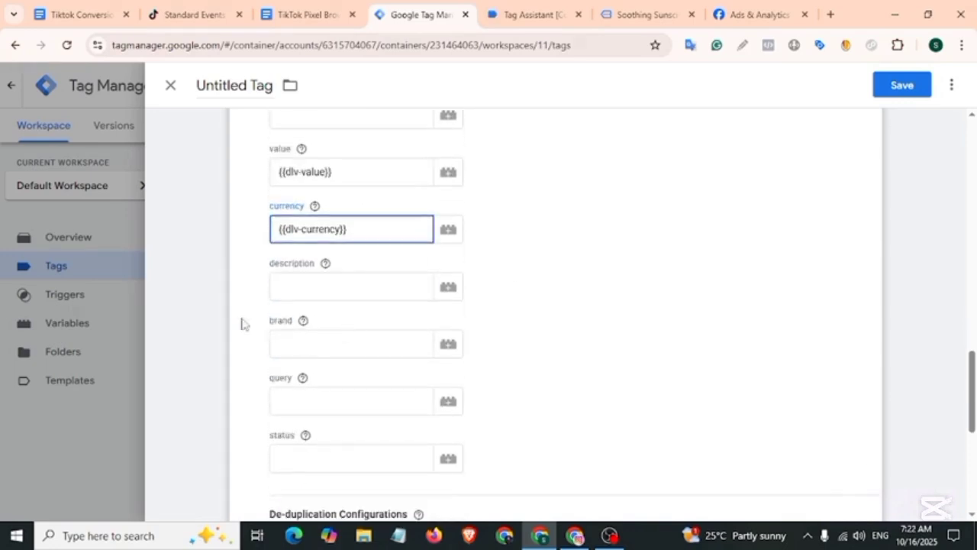
left_click(293, 291)
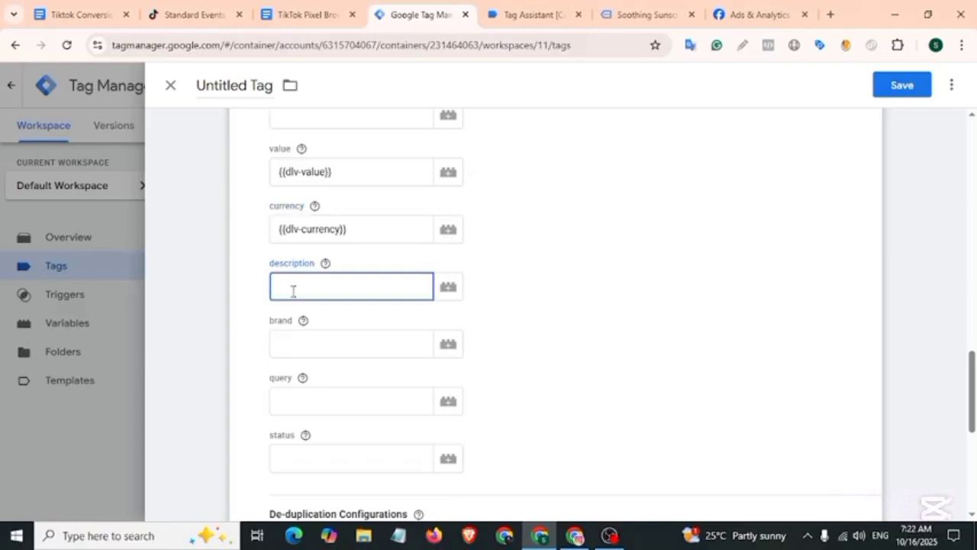
Step: Set the tag's description parameter to {{cjs description}} and its de-duplication Event ID to {{Event Id}}
type("{{")
left_click(299, 315)
scroll(344, 344, "down", 3)
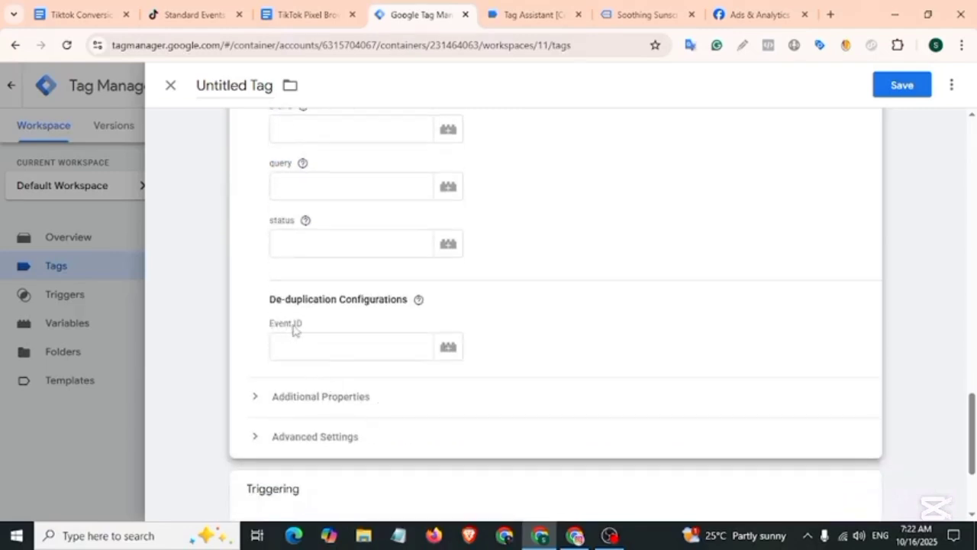
left_click(319, 345)
type("{")
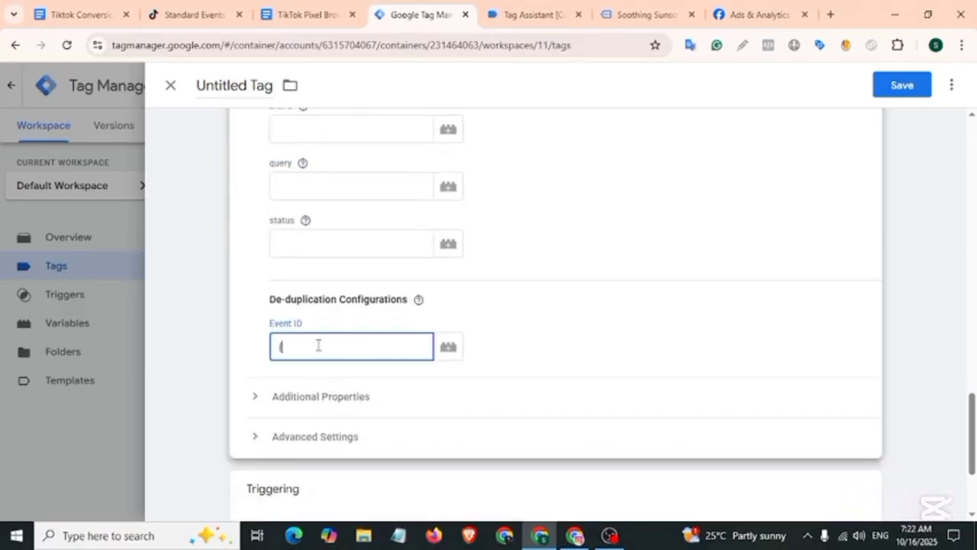
type("{")
left_click(306, 382)
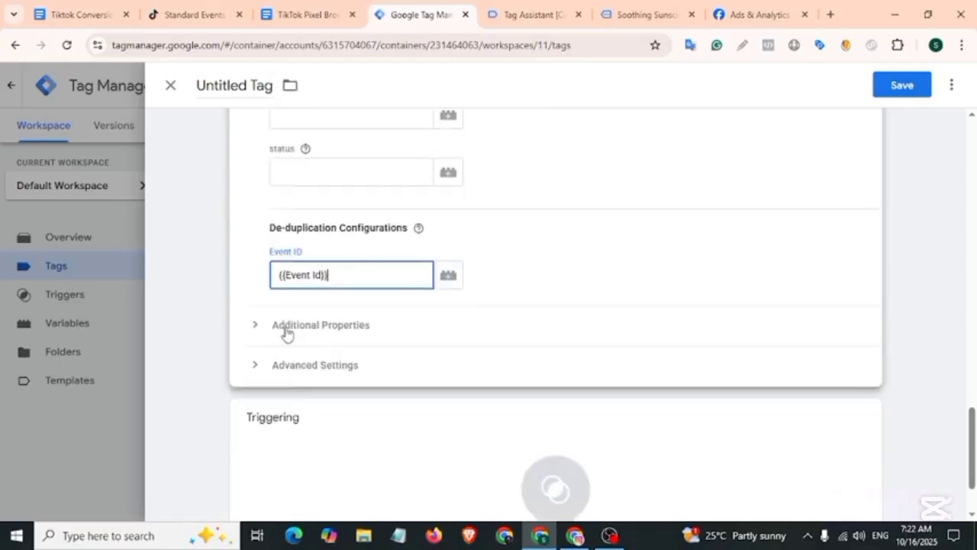
Step: Add an additional property row with the key ttp, copied from TikTok's cookie specifications, and the value {{ttp}}
left_click(287, 333)
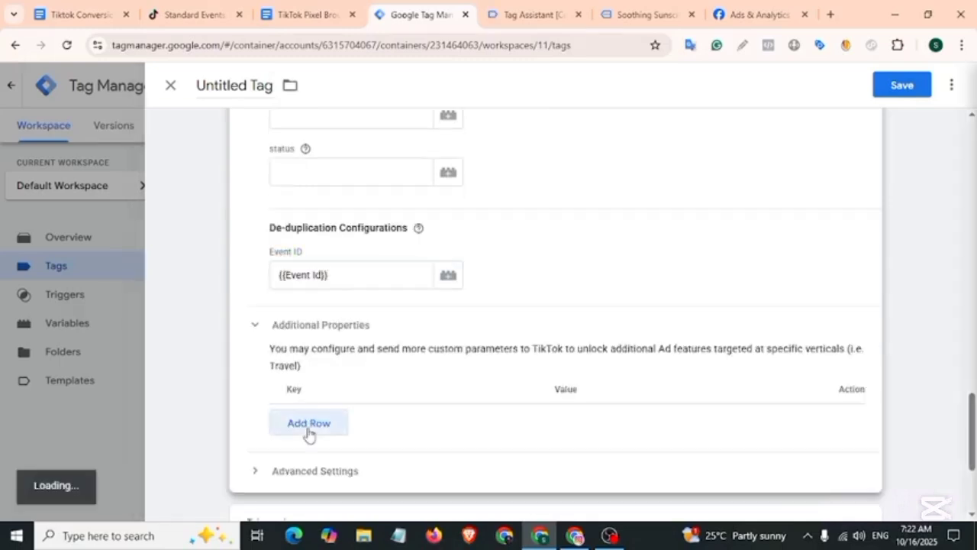
left_click(308, 424)
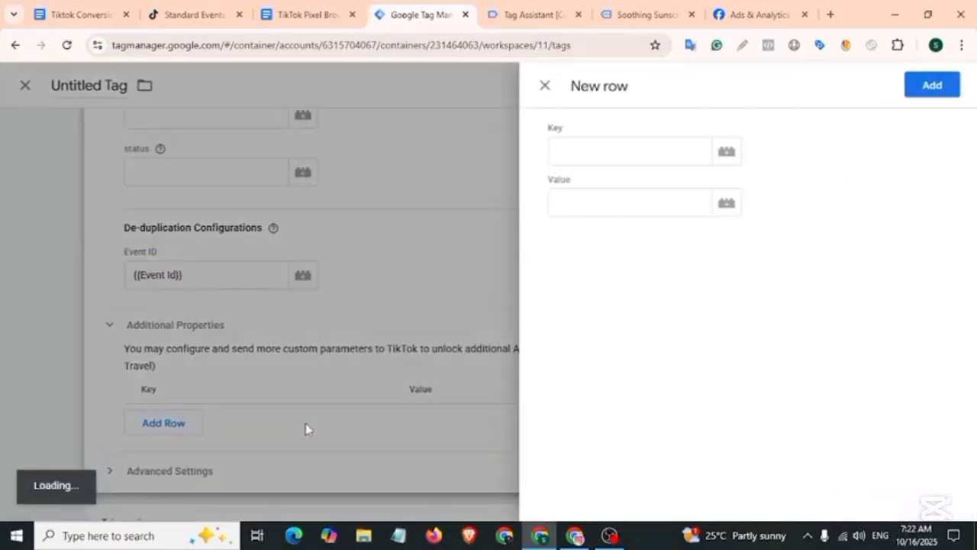
left_click(576, 159)
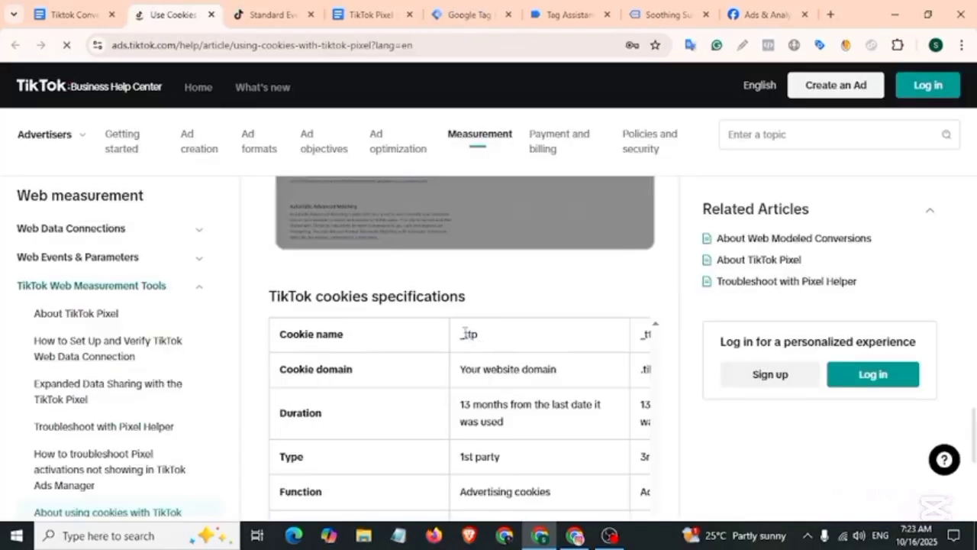
double_click(466, 334)
left_click_drag(481, 336, 482, 336)
key("ctrl+c")
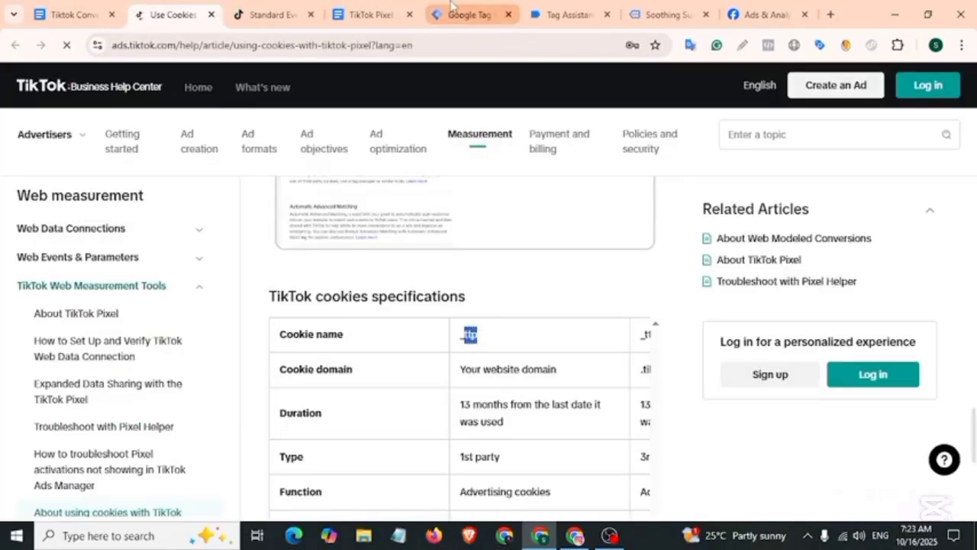
left_click(454, 15)
key("ctrl+v")
left_click(603, 208)
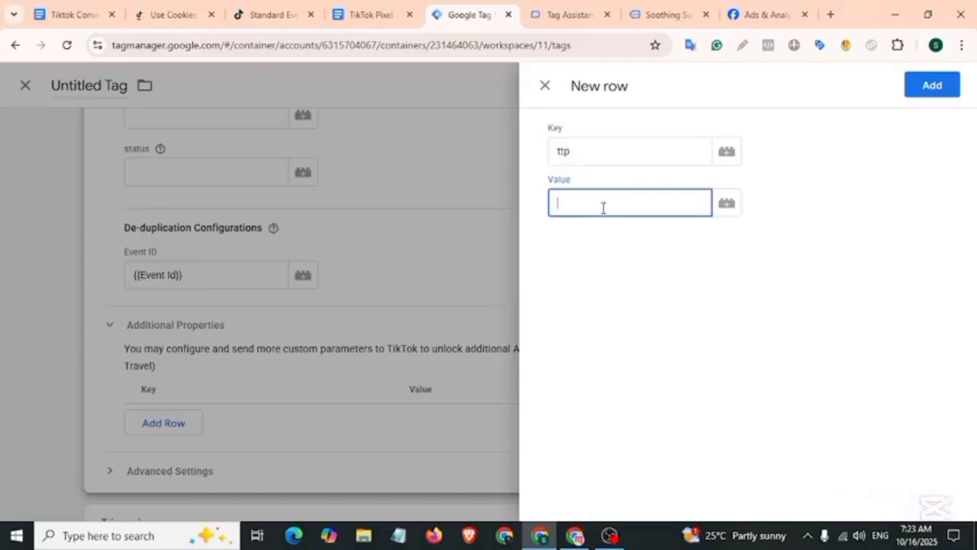
type("{{ttp")
left_click(589, 237)
left_click(933, 87)
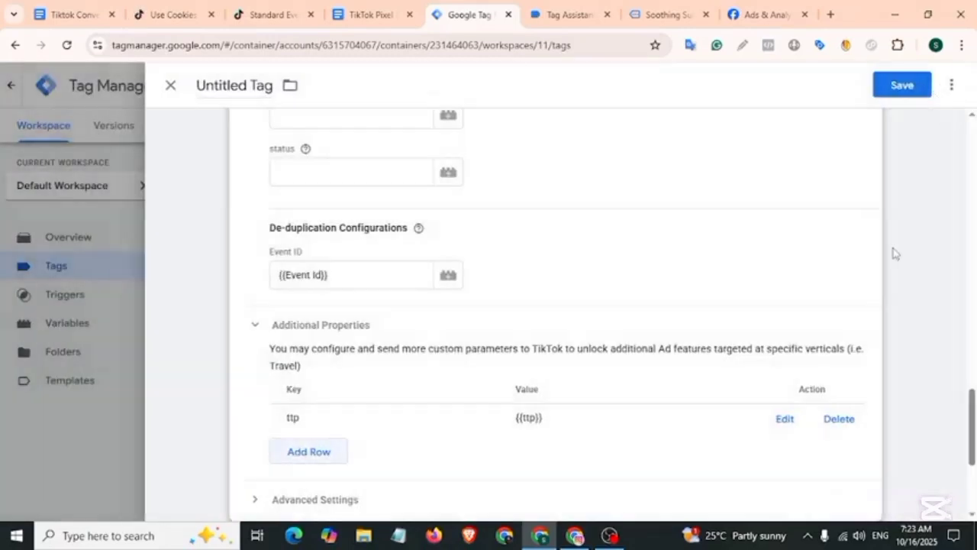
Step: Add a second additional property row with the key ttclid from the TikTok cookie table and the value {{ttclid}}
left_click(327, 455)
left_click(592, 151)
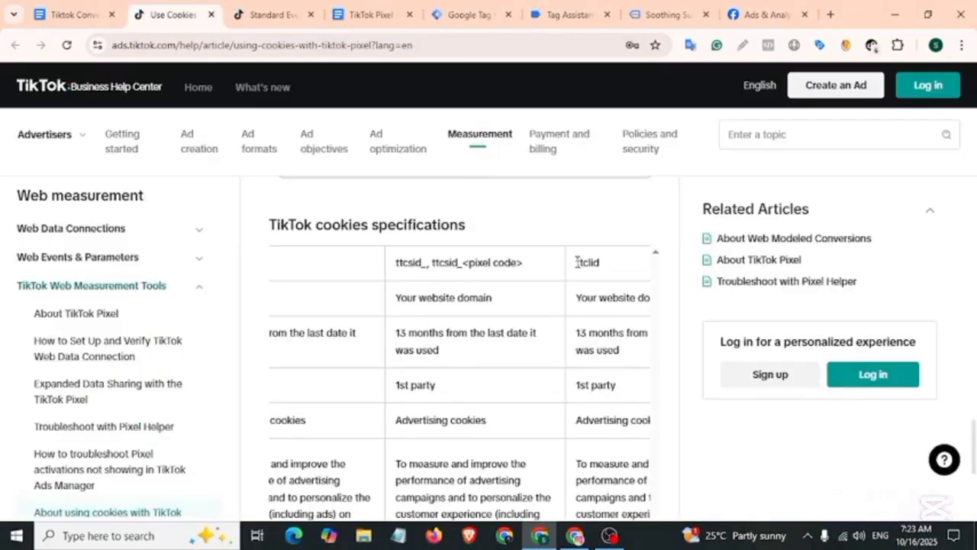
left_click_drag(578, 262, 605, 273)
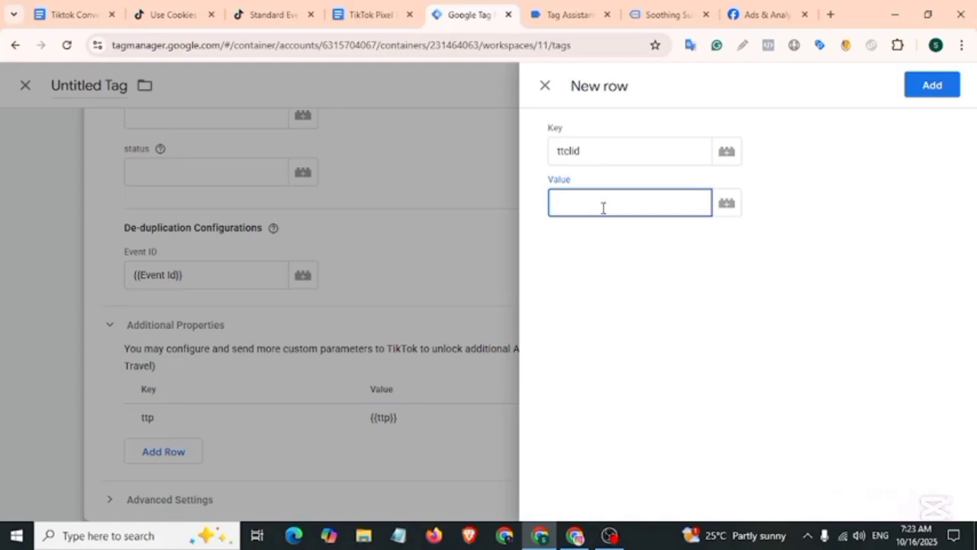
type("{{t")
left_click(604, 240)
left_click(933, 95)
Step: Create a new trigger for the tag using the Custom Event trigger type
scroll(287, 341, "down", 3)
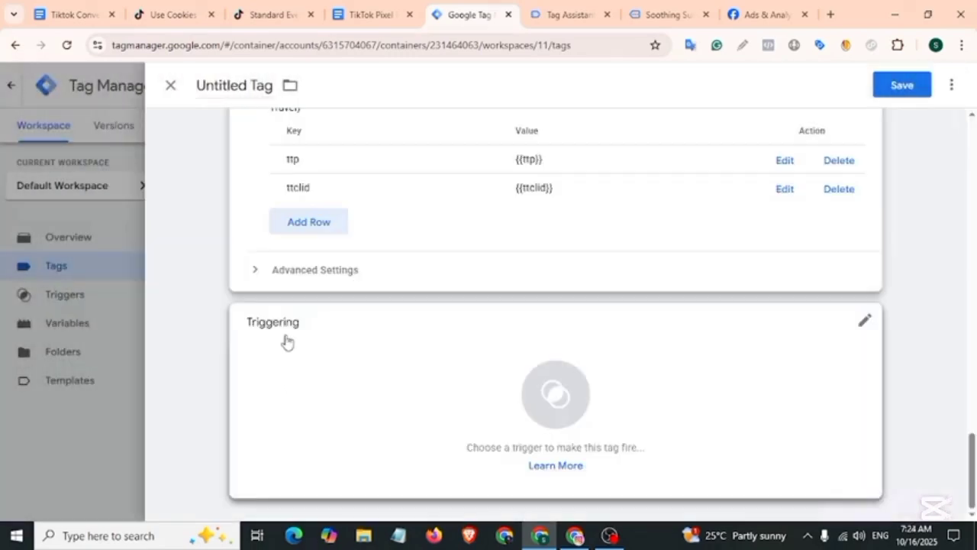
left_click(285, 339)
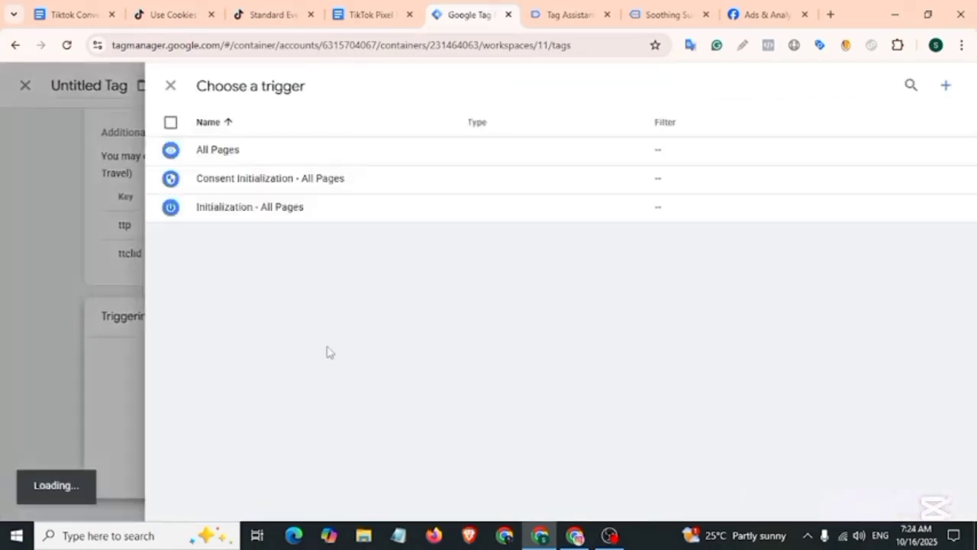
left_click(946, 90)
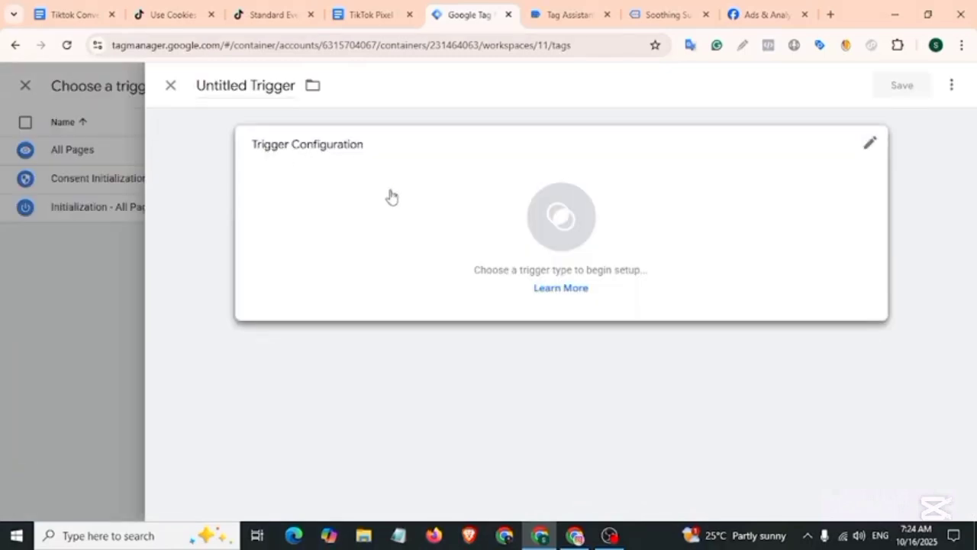
left_click(388, 196)
scroll(624, 268, "down", 5)
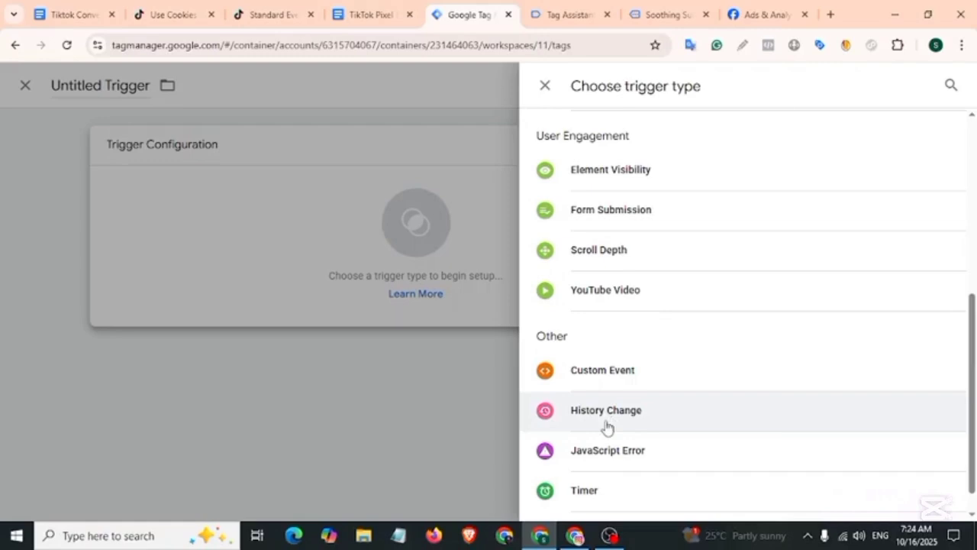
left_click(590, 374)
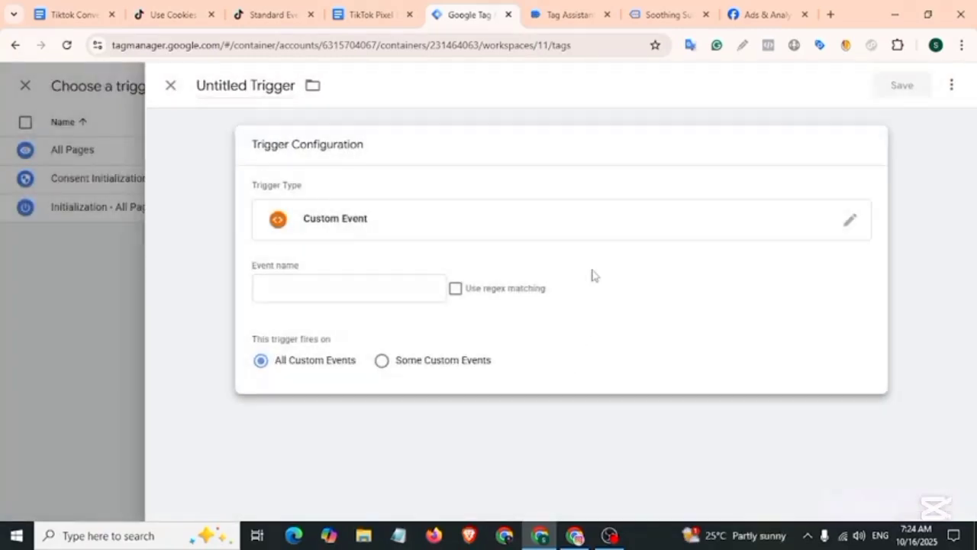
Step: Copy the view_item event name from Tag Assistant and use it as the trigger's event name in Tag Manager
left_click(564, 15)
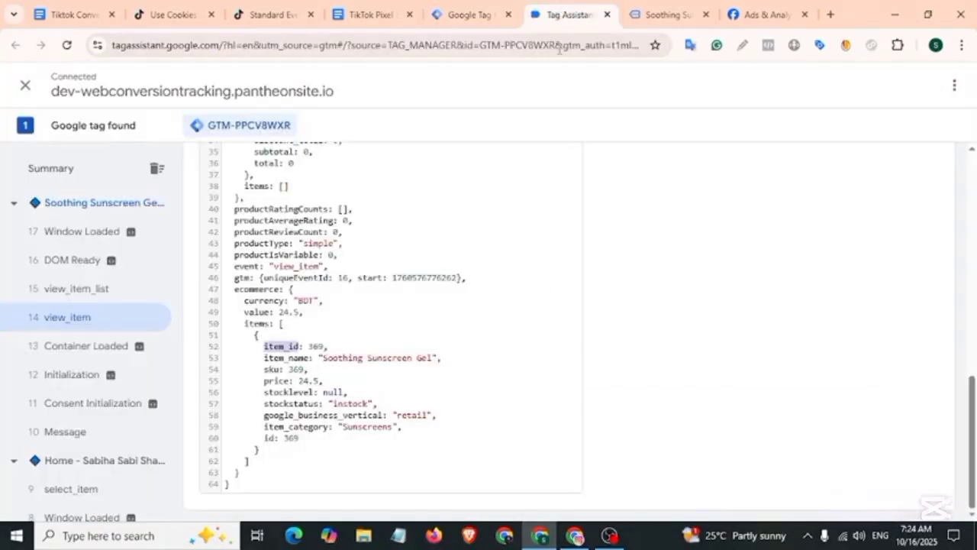
scroll(310, 443, "up", 8)
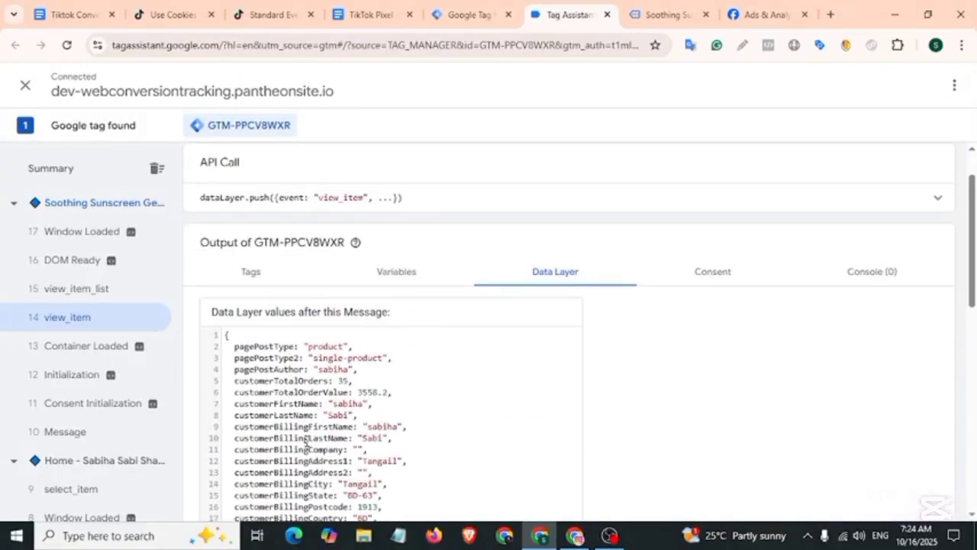
left_click_drag(319, 197, 365, 197)
left_click(454, 17)
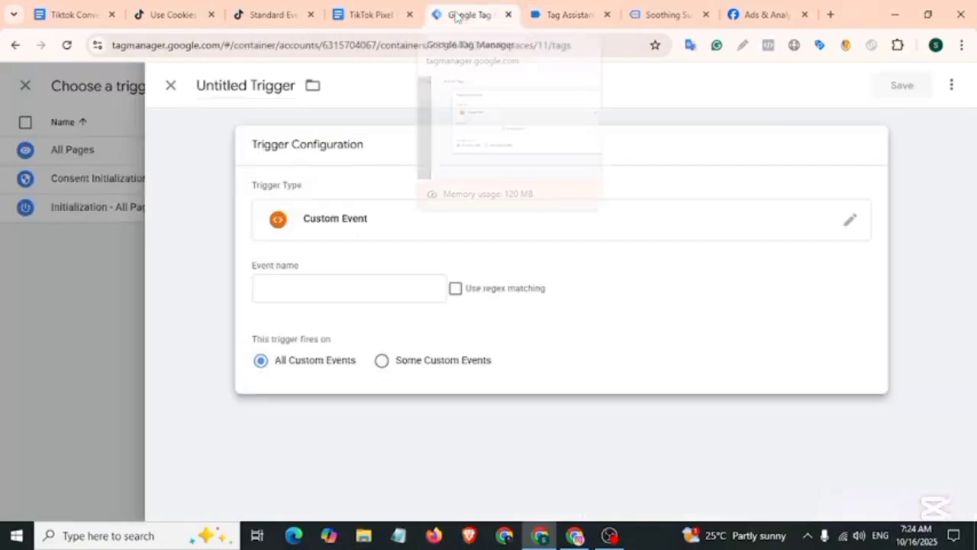
left_click(341, 286)
key("ctrl+v")
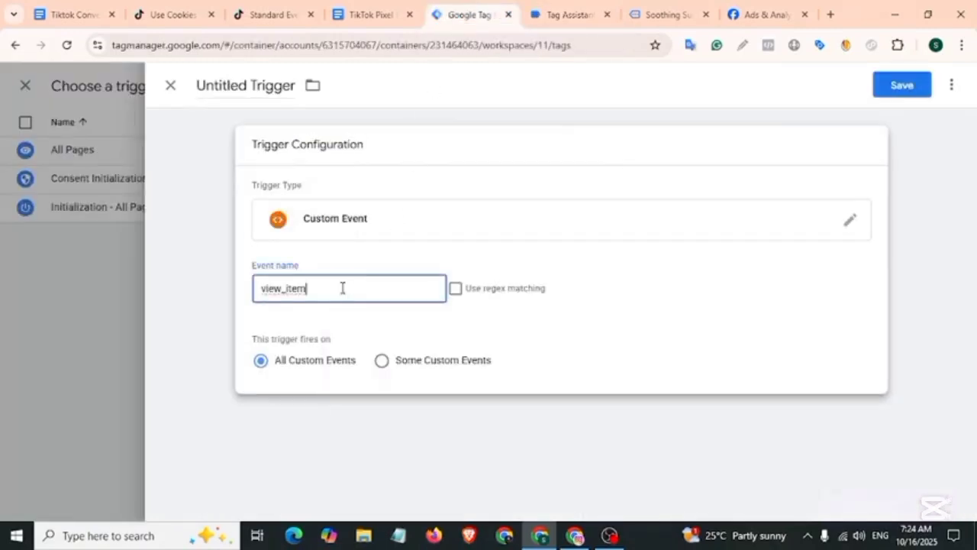
Step: Name the trigger Tiktok ViewContent-Trigger and save it
left_click(248, 85)
key("ctrl+a")
key("BackSpace")
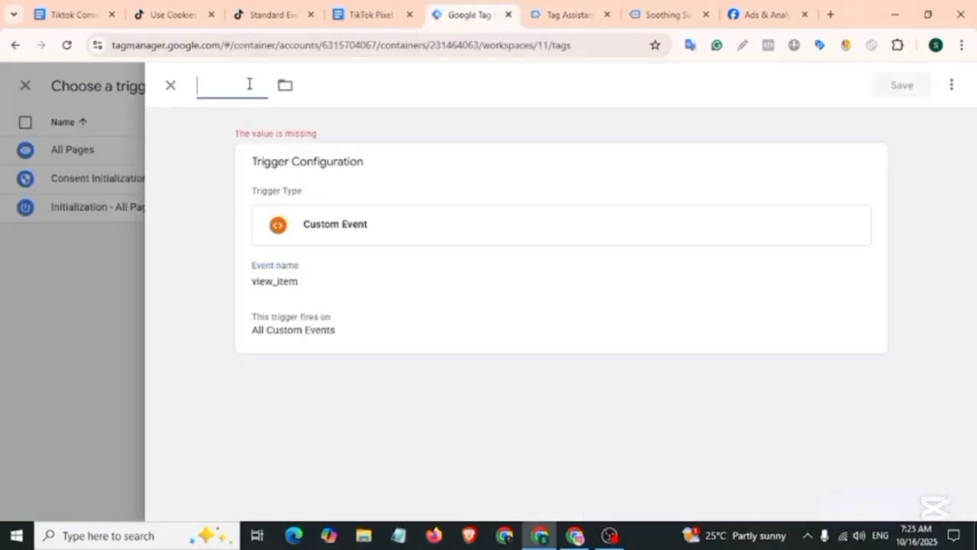
type("Tiktok ViewContent-Trigger")
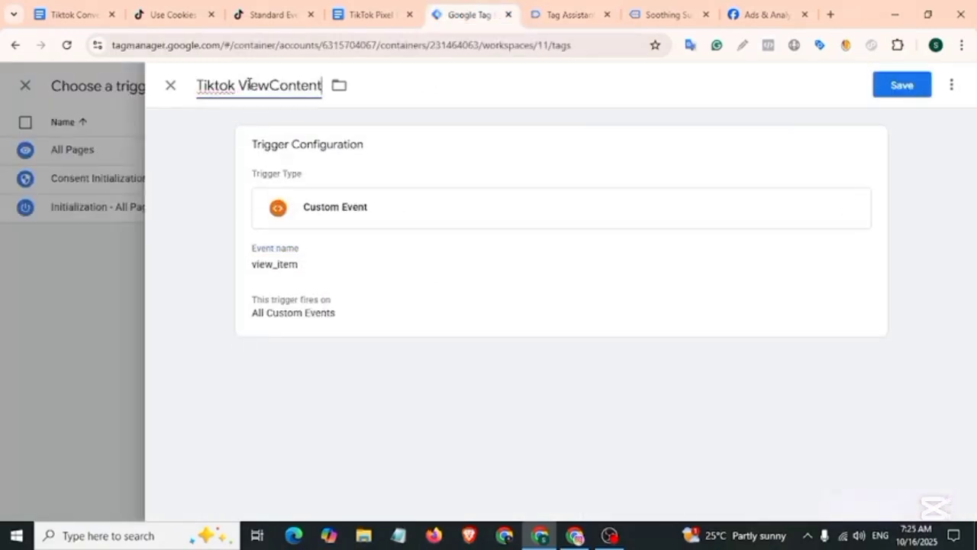
left_click(889, 93)
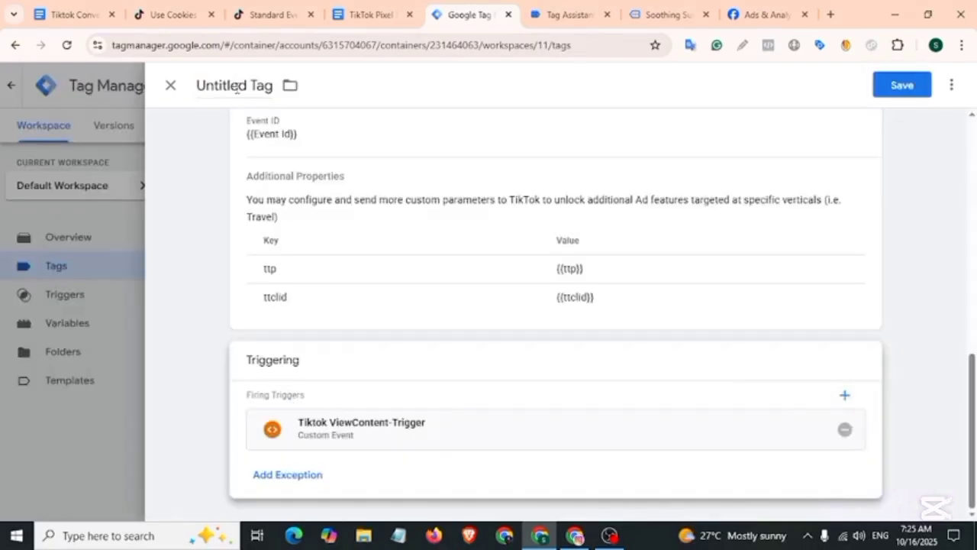
Step: Name the tag Tiktok ViewContent and save it
left_click(237, 85)
key("ctrl+a")
type("Tiktok ViewContent")
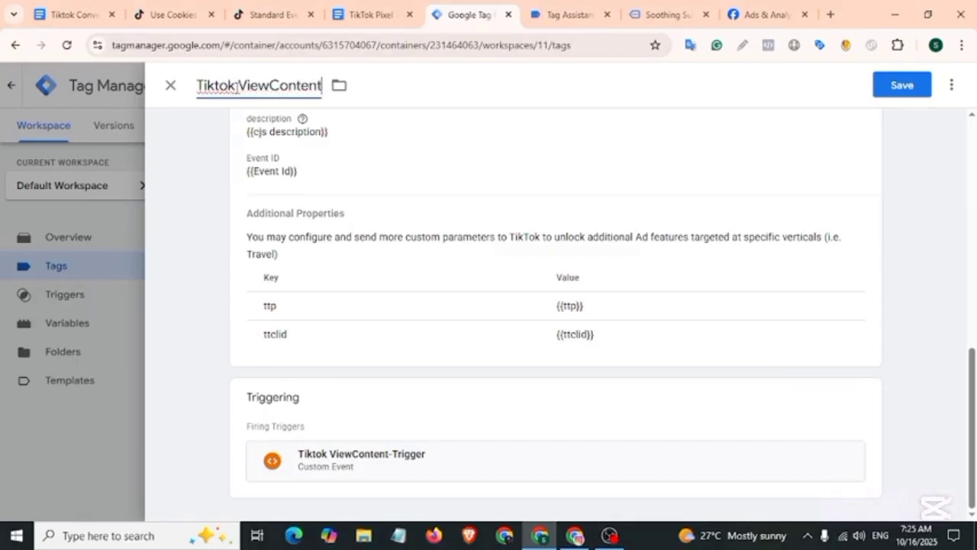
left_click(915, 90)
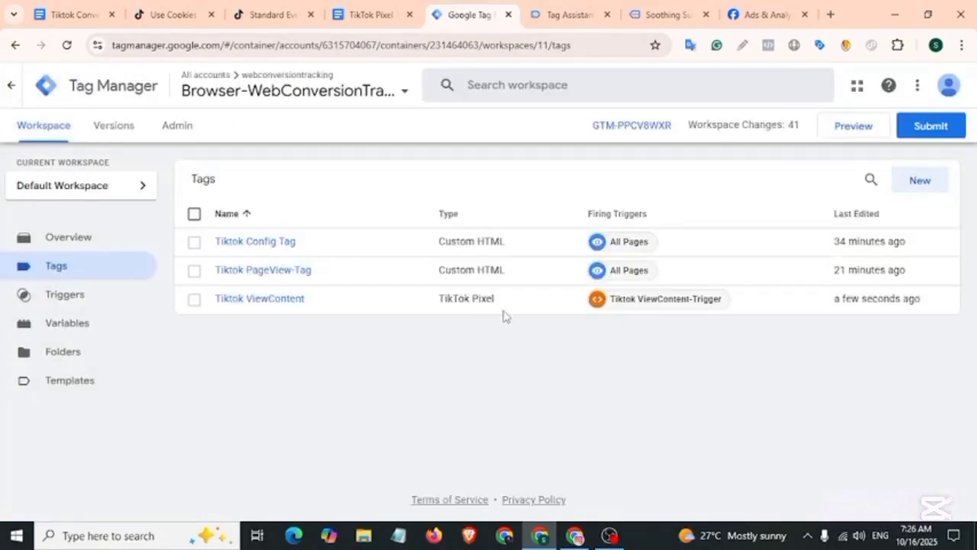
Step: Add the Soothing Sunscreen Gel to the cart on the store page and open the add_to_cart event in Tag Assistant
left_click(651, 15)
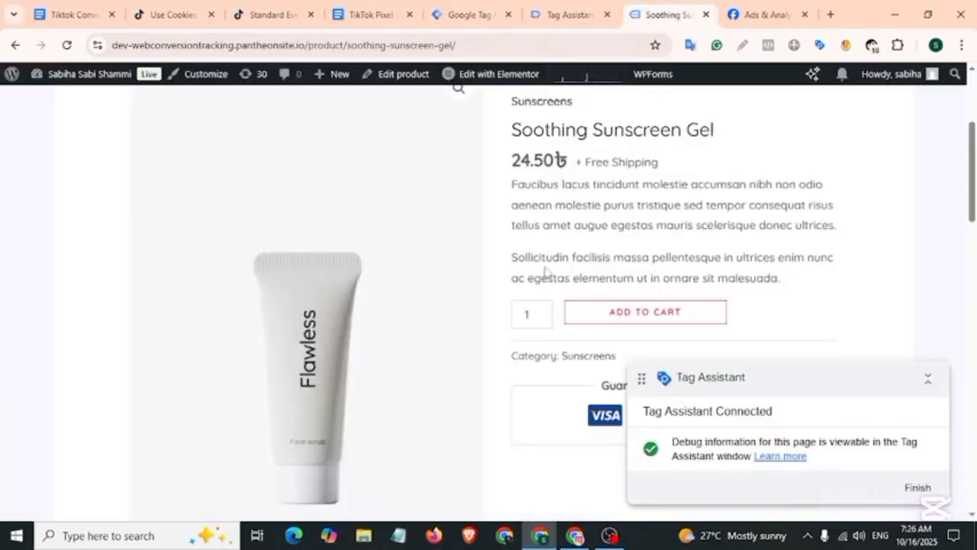
left_click(639, 313)
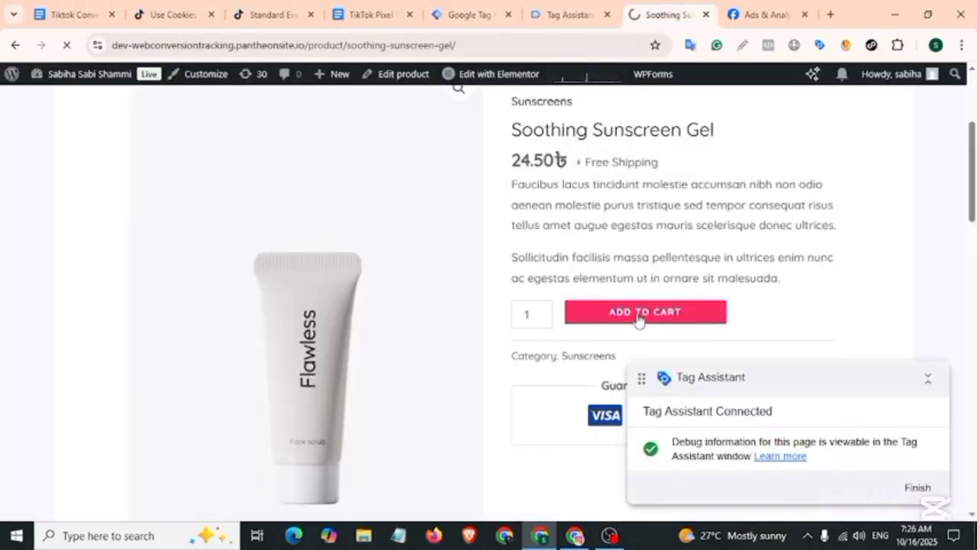
left_click(564, 15)
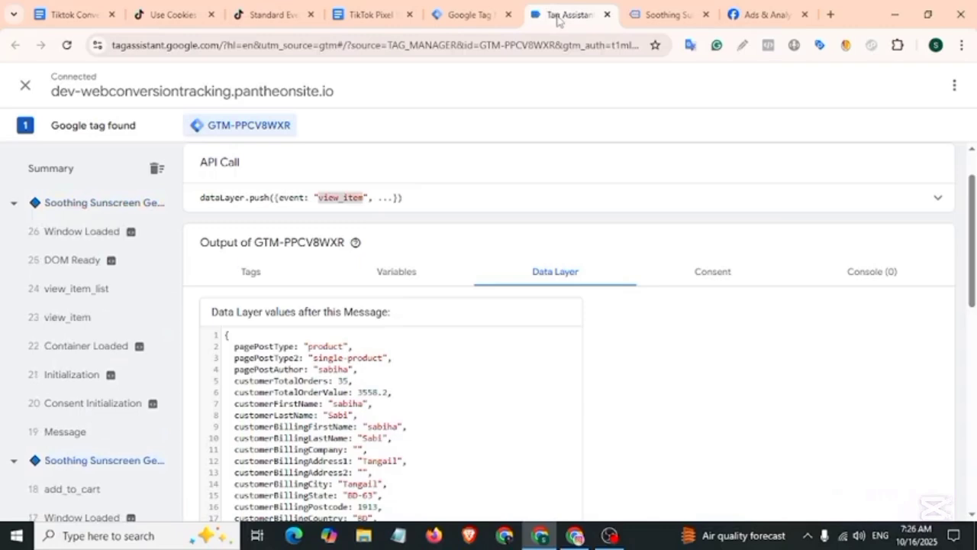
scroll(124, 340, "down", 2)
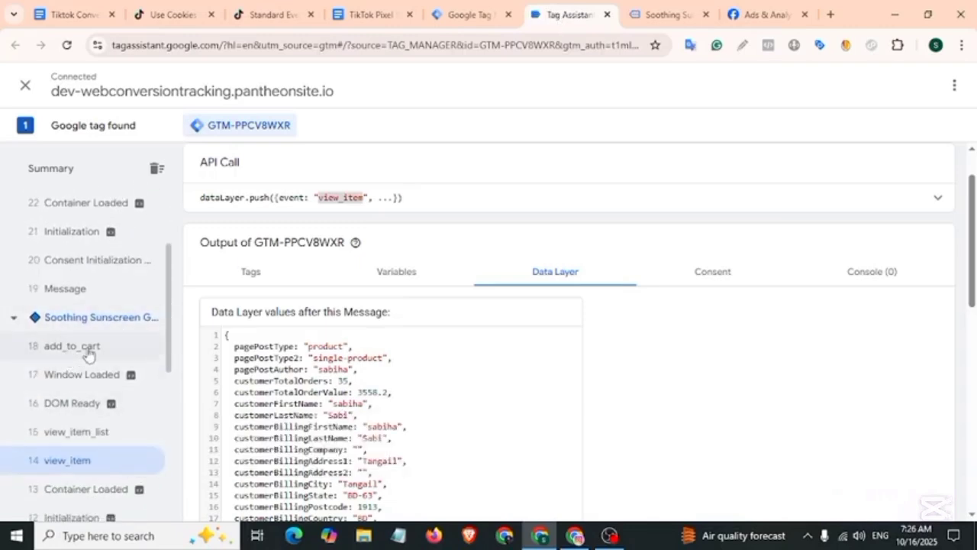
left_click(90, 351)
Step: Copy the quantity key from the item data in the add_to_cart event's data layer
scroll(436, 384, "down", 8)
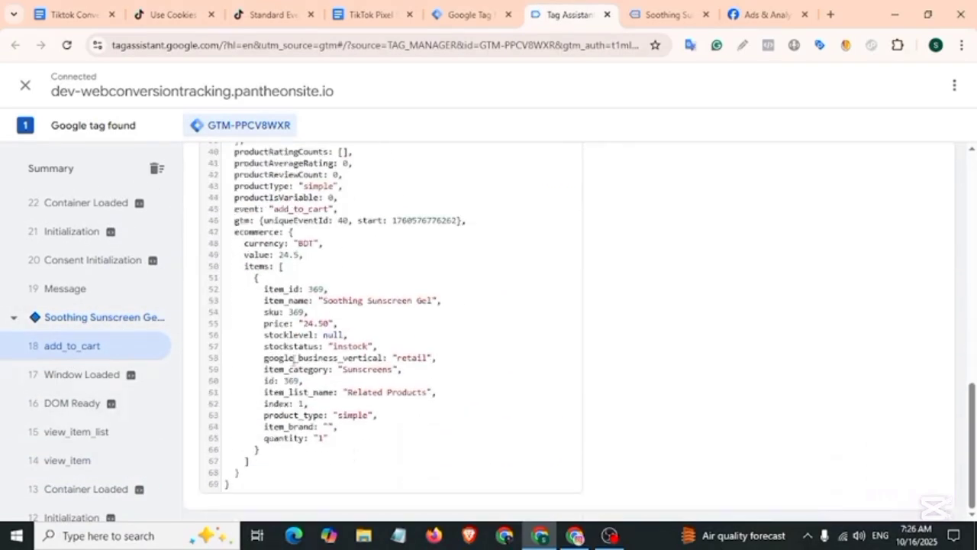
left_click_drag(264, 438, 302, 437)
left_click(287, 448)
left_click_drag(284, 440, 302, 441)
Step: In Google Tag Manager, make a copy of the user-defined variable dlv-item_id
left_click(460, 12)
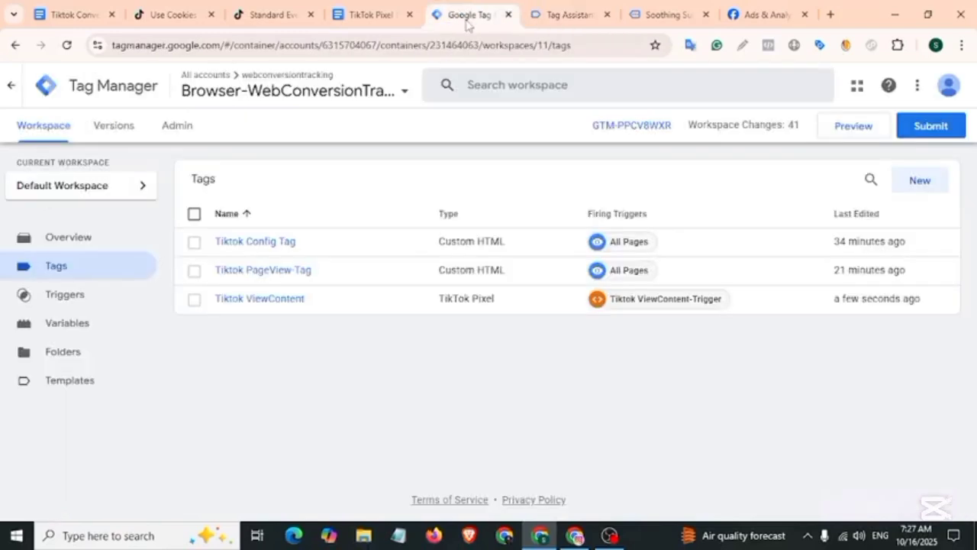
left_click(68, 322)
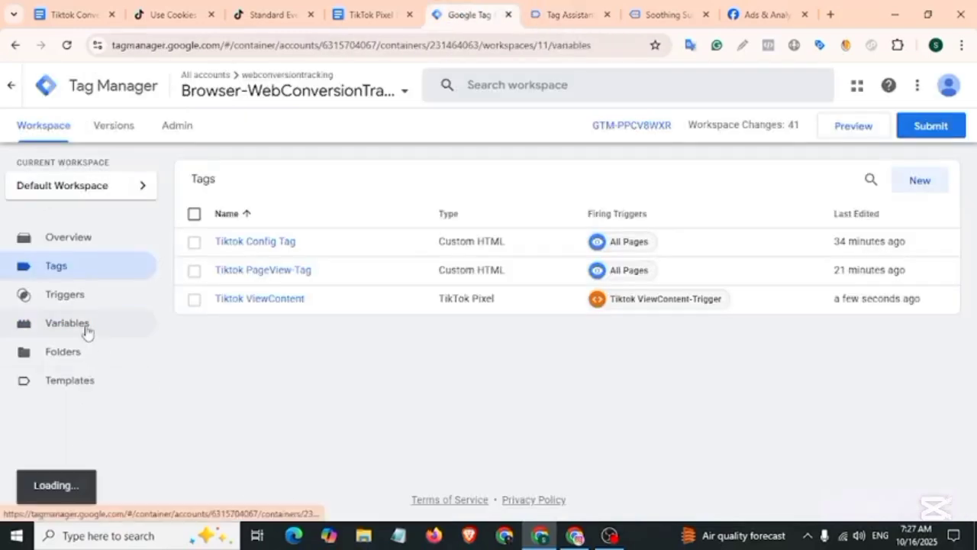
scroll(190, 229, "down", 5)
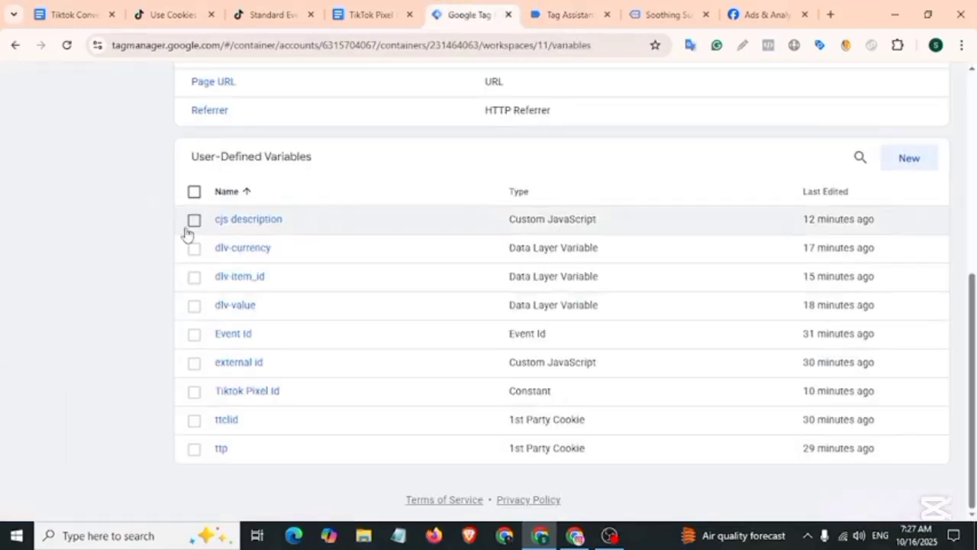
left_click(241, 279)
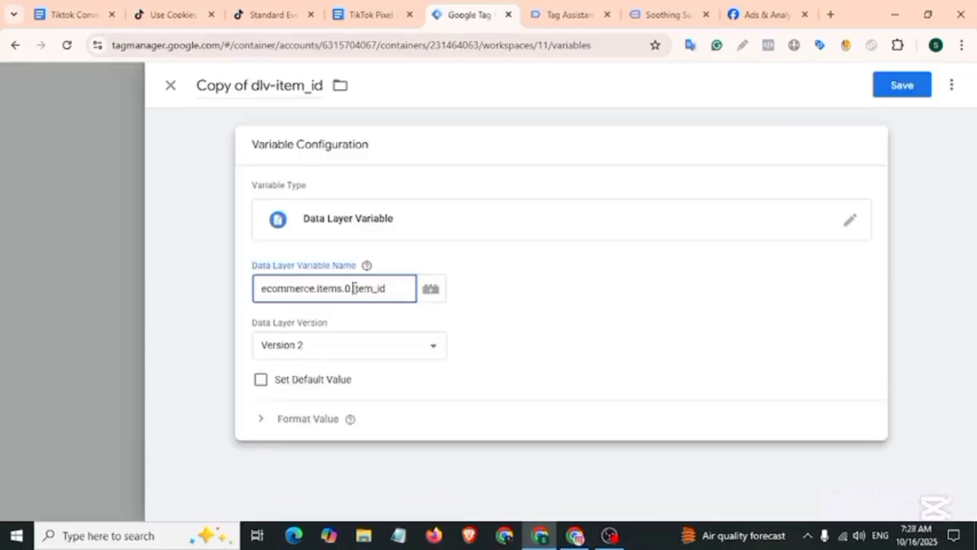
Step: Set the copied variable's data layer variable name to ecommerce.items.0.quantity, name the variable dlv-quantity and save it
left_click_drag(365, 288, 390, 288)
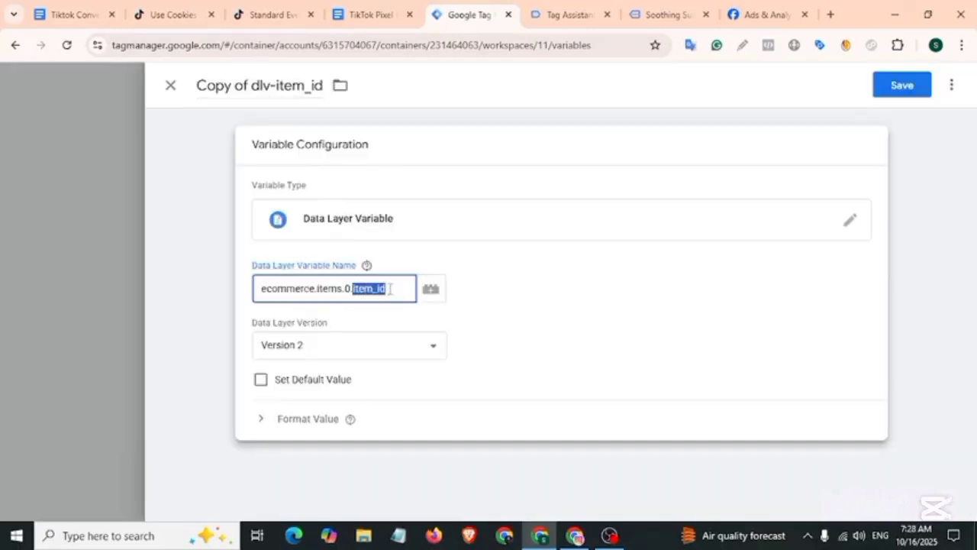
type("quantity")
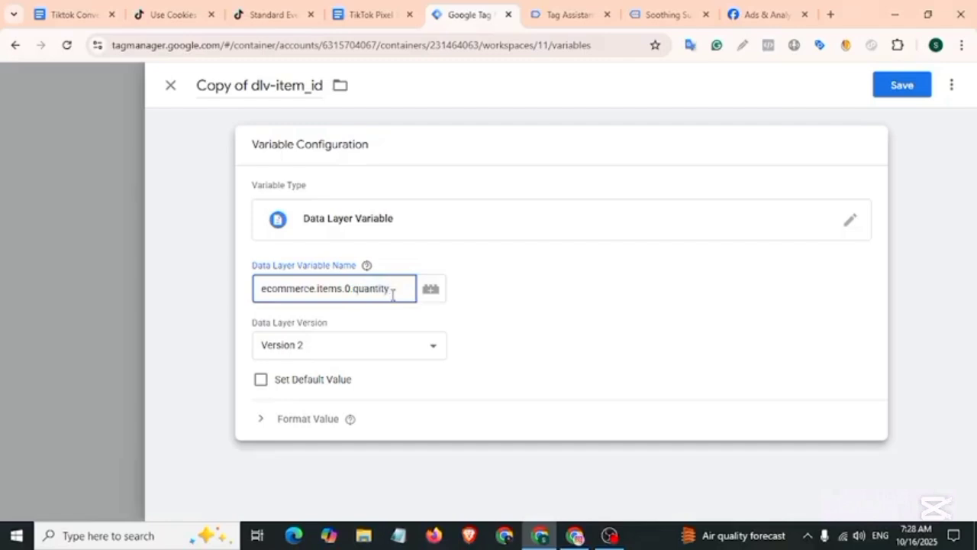
left_click_drag(252, 88, 172, 105)
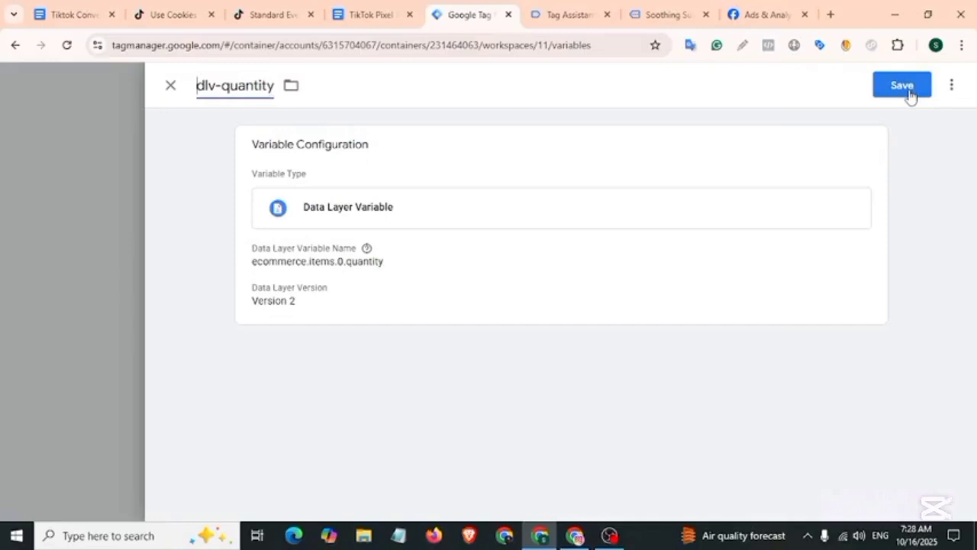
left_click(908, 93)
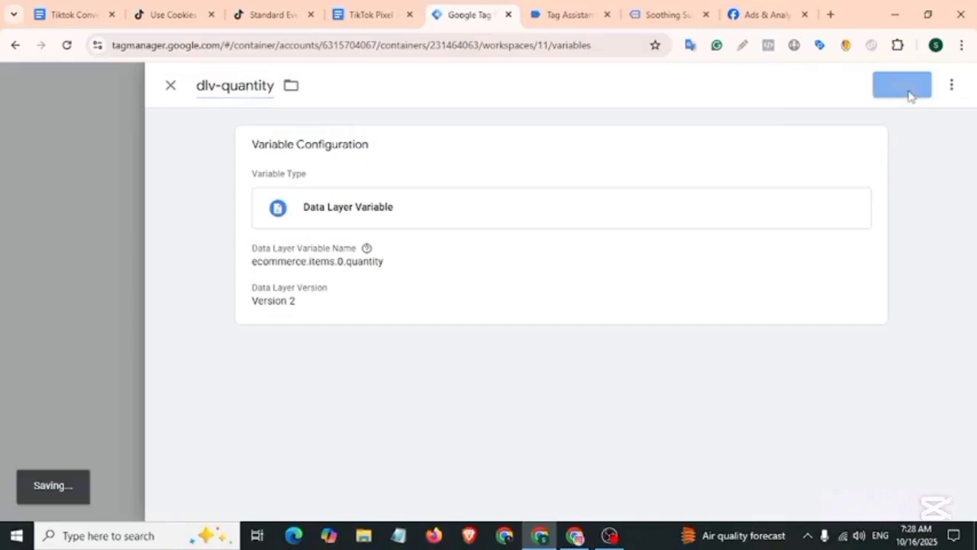
Step: Make a copy of the Tiktok ViewContent tag and name it Tiktok AddToCart-Tag
scroll(110, 342, "up", 5)
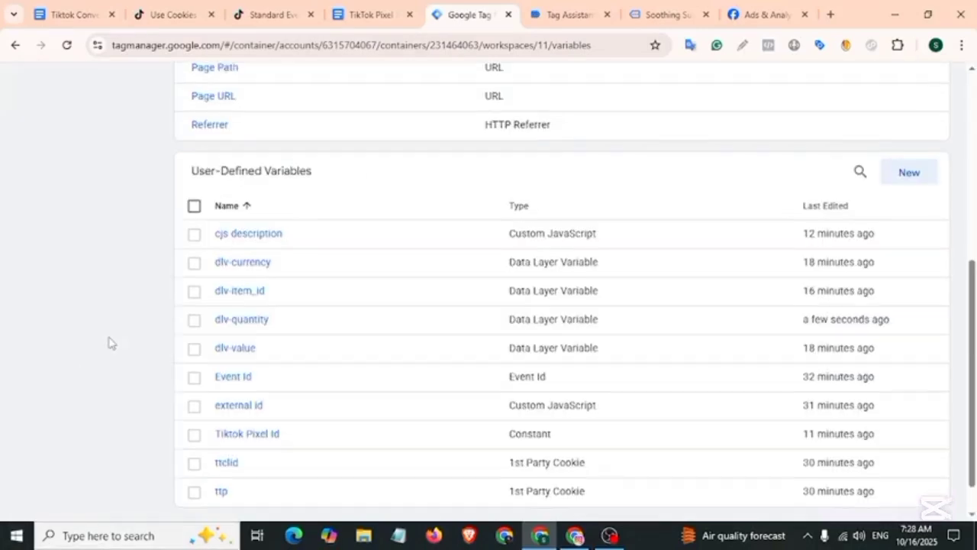
left_click(88, 273)
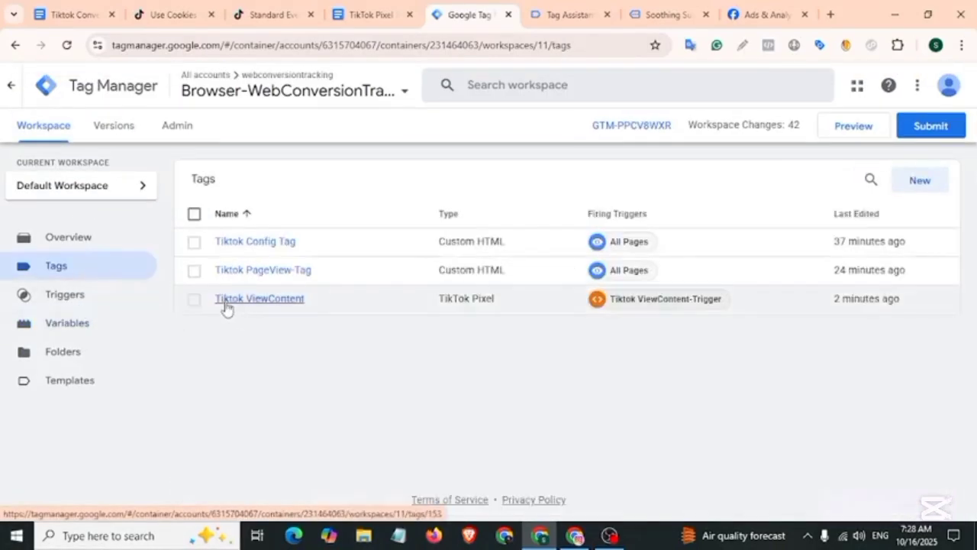
left_click(289, 299)
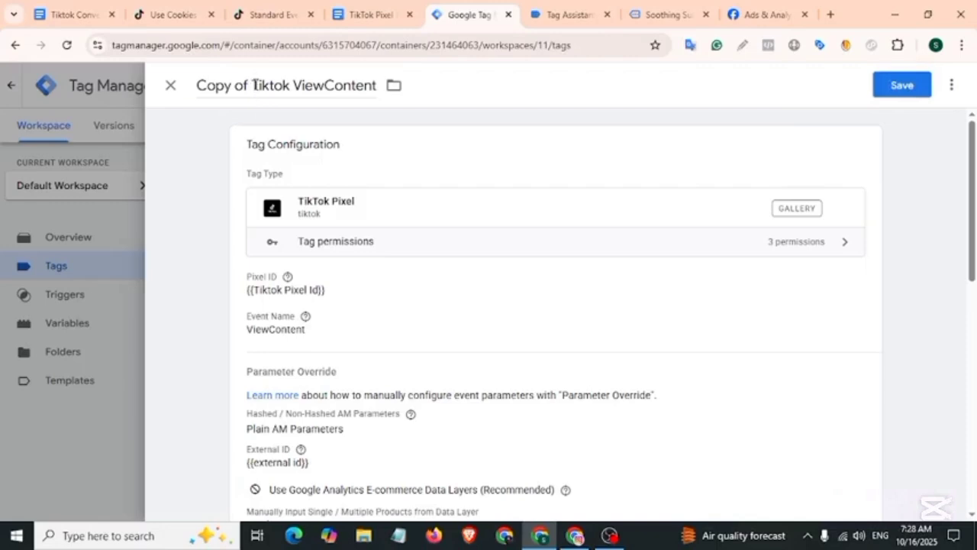
triple_click(256, 84)
type("Tiktok AddToCart-Tag")
Step: Set the event name in the tag's TikTok event configuration to AddToCart
left_click(262, 378)
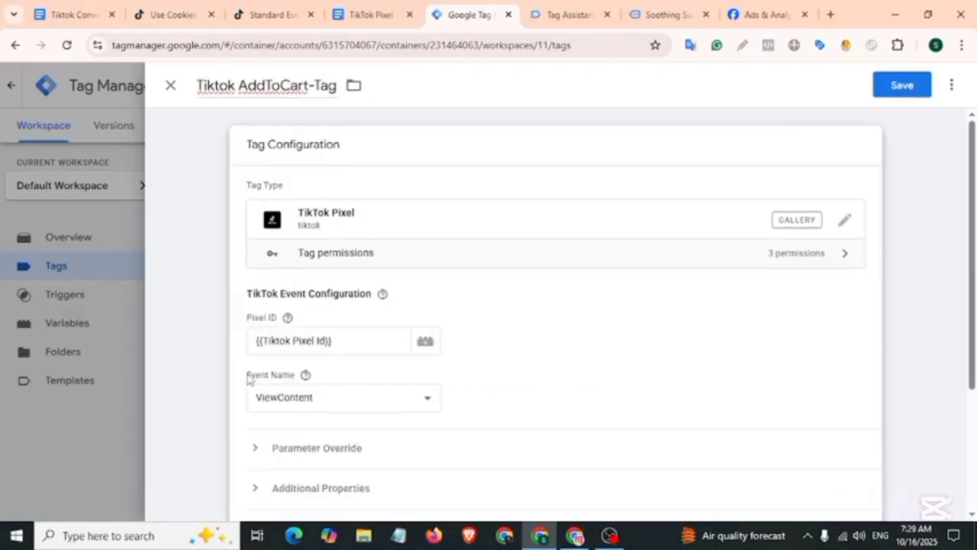
left_click_drag(248, 379, 297, 378)
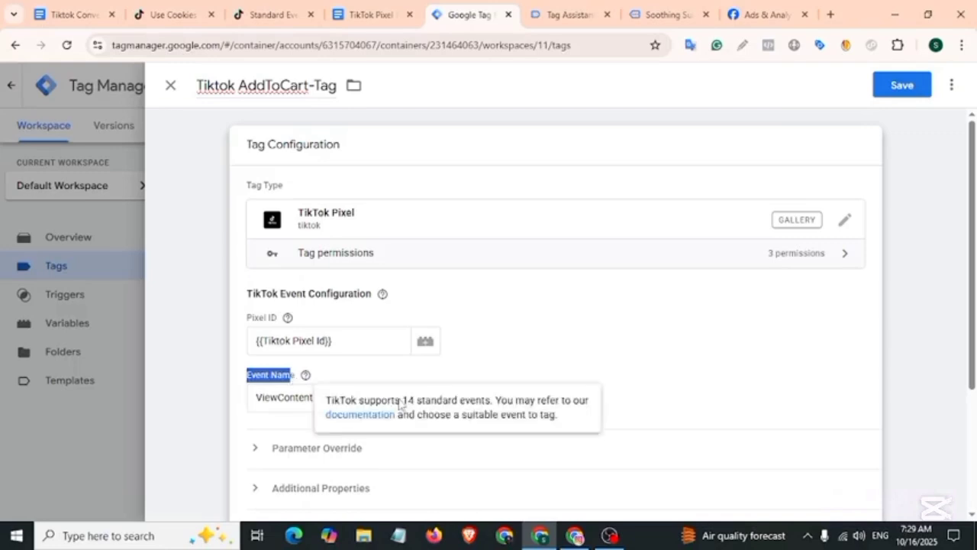
left_click(427, 399)
left_click(278, 51)
Step: In the tag's parameter override properties, assign the dlv-quantity variable to the quantity parameter
scroll(359, 313, "down", 2)
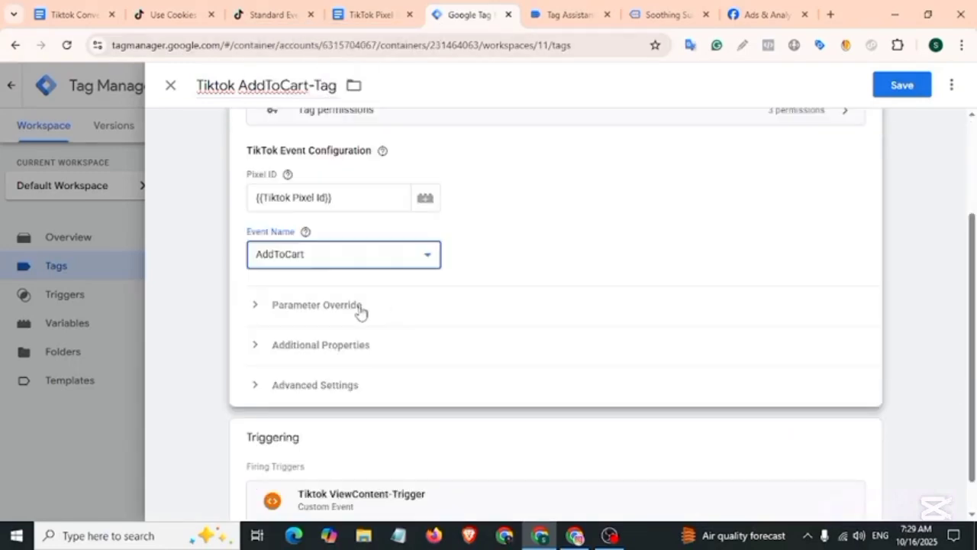
left_click(310, 306)
scroll(480, 387, "down", 6)
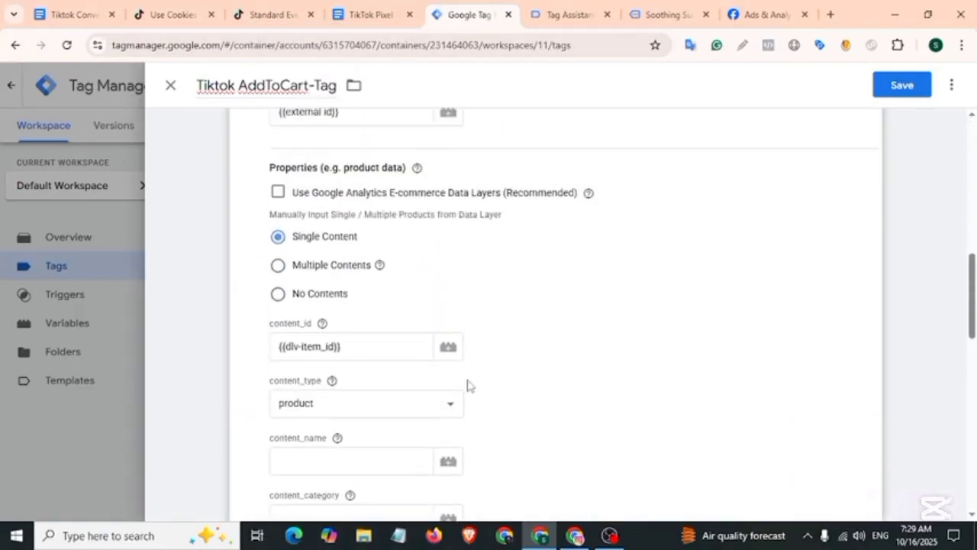
scroll(467, 383, "up", 6)
scroll(326, 345, "down", 3)
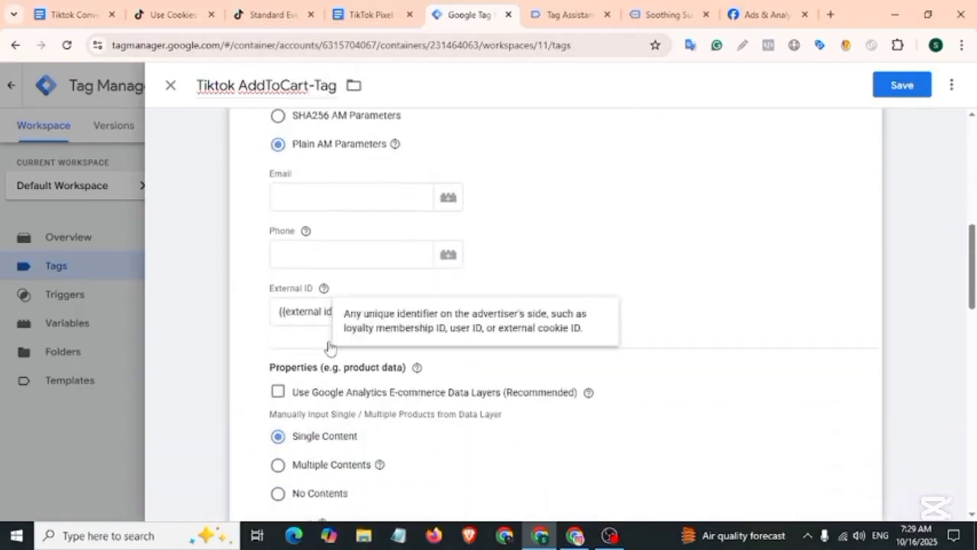
scroll(329, 348, "down", 7)
scroll(377, 416, "up", 1)
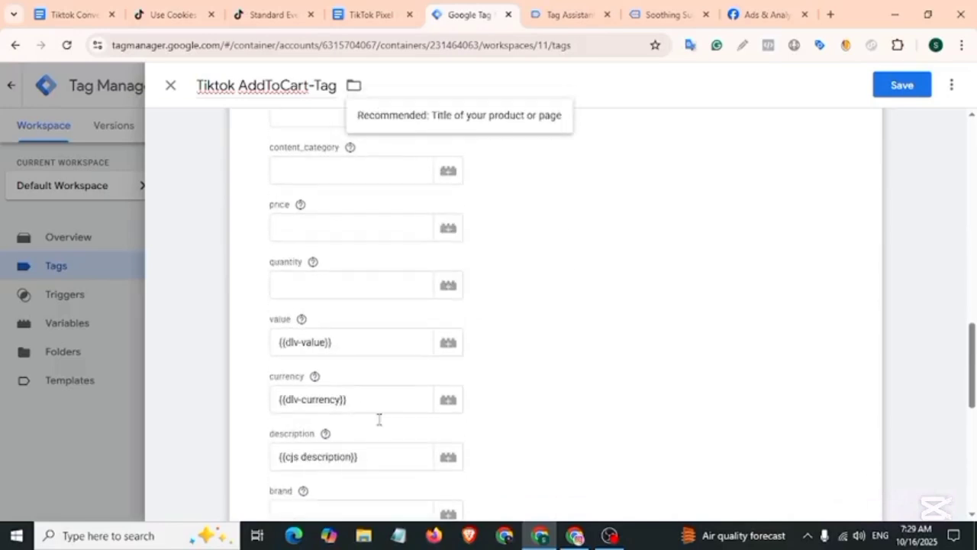
left_click(303, 350)
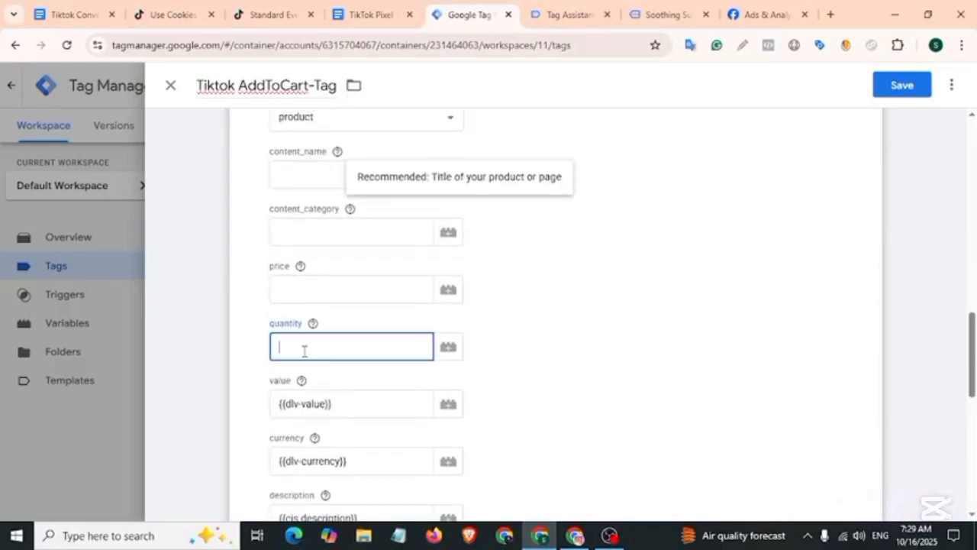
type("{{")
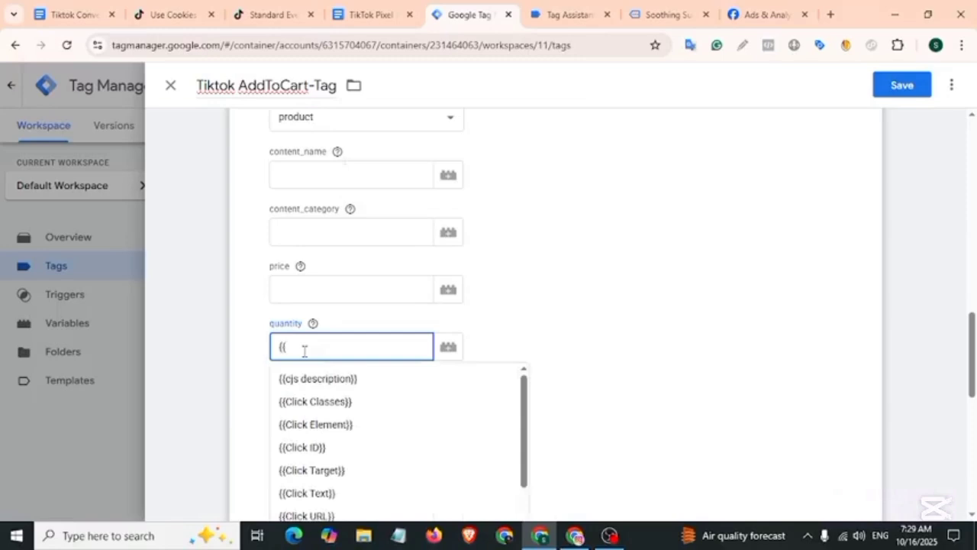
type("q")
left_click(305, 377)
Step: Remove Tiktok ViewContent-Trigger from the tag's firing triggers
scroll(386, 447, "down", 10)
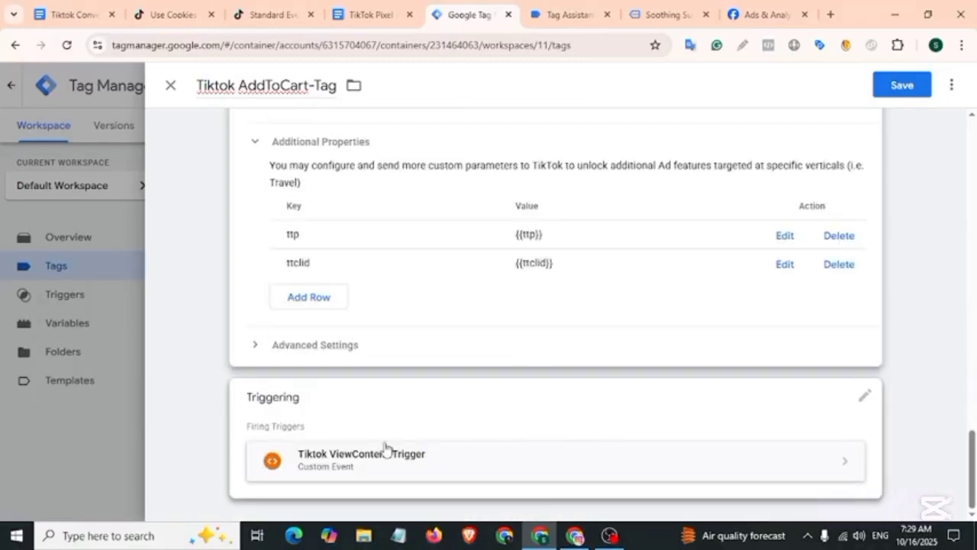
left_click(864, 397)
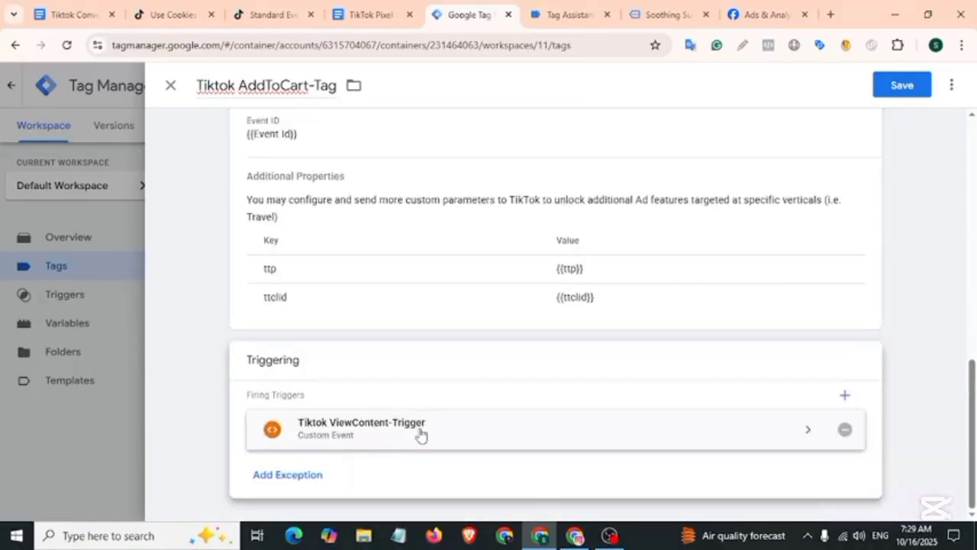
left_click(844, 430)
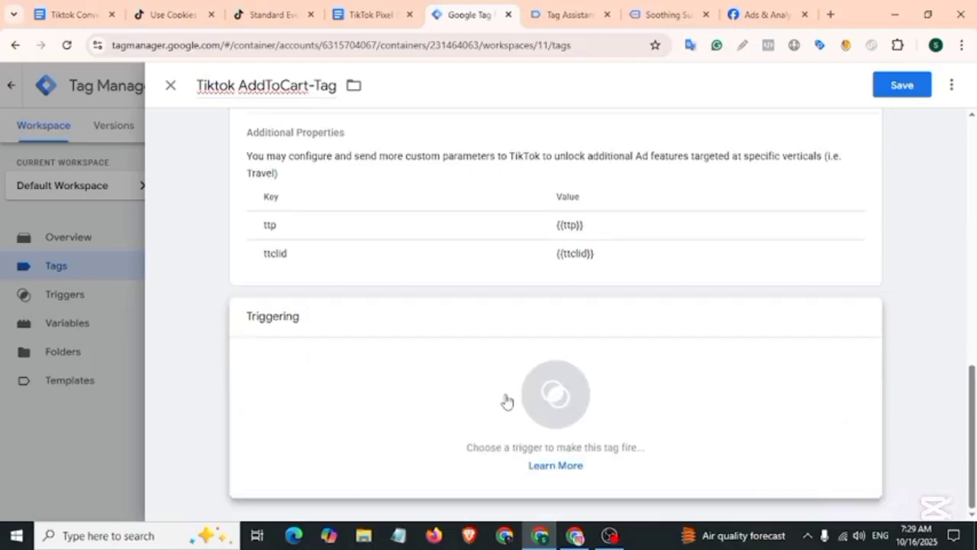
Step: Create a new firing trigger of the Custom Event type for the Tiktok AddToCart-Tag
left_click(507, 401)
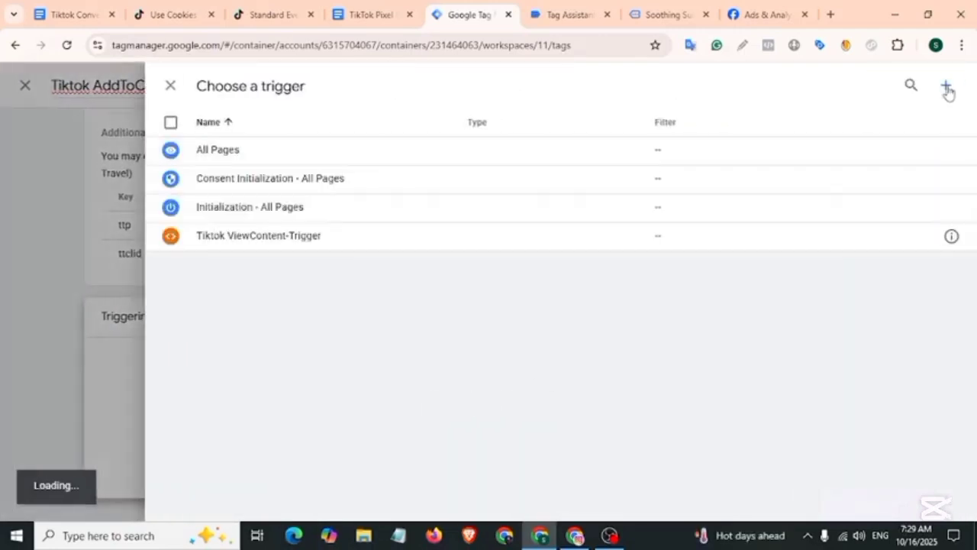
left_click(946, 89)
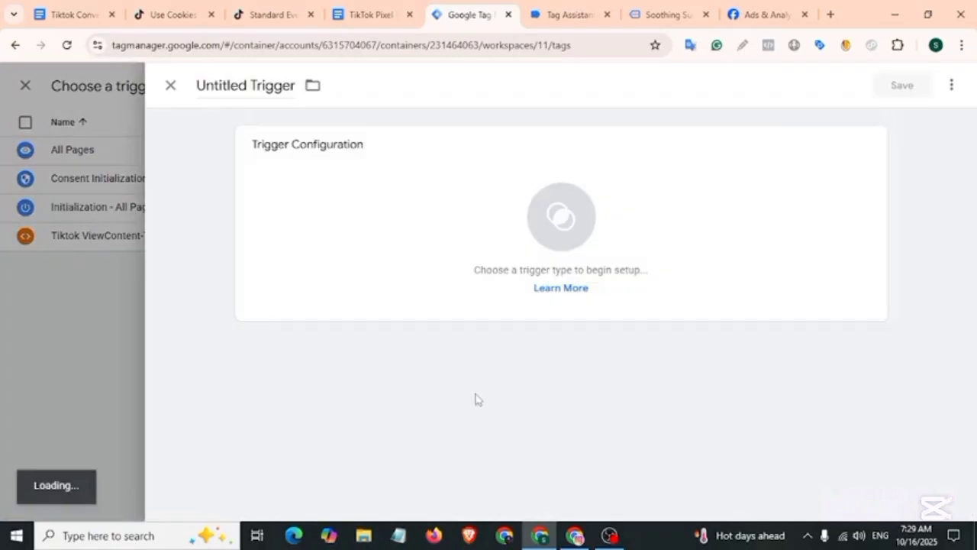
left_click(458, 203)
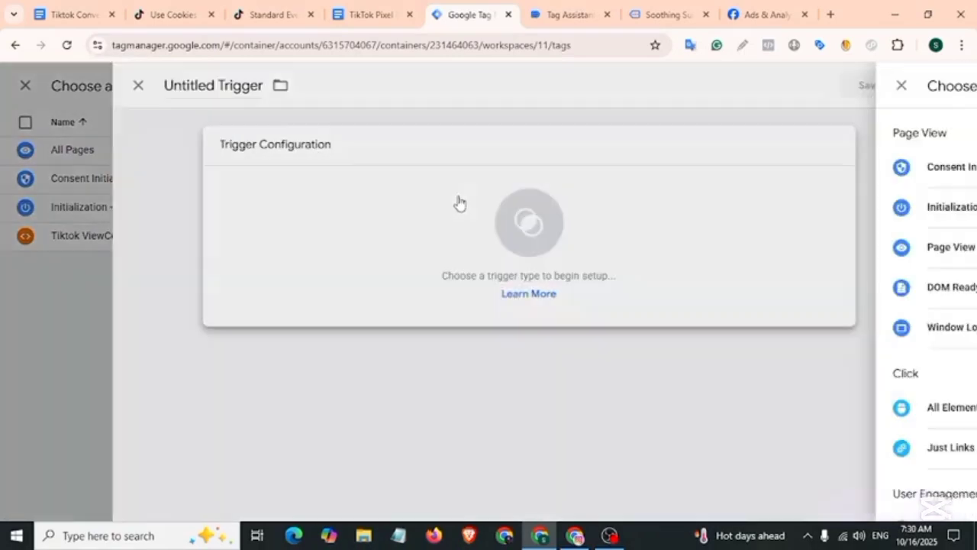
scroll(618, 279, "down", 5)
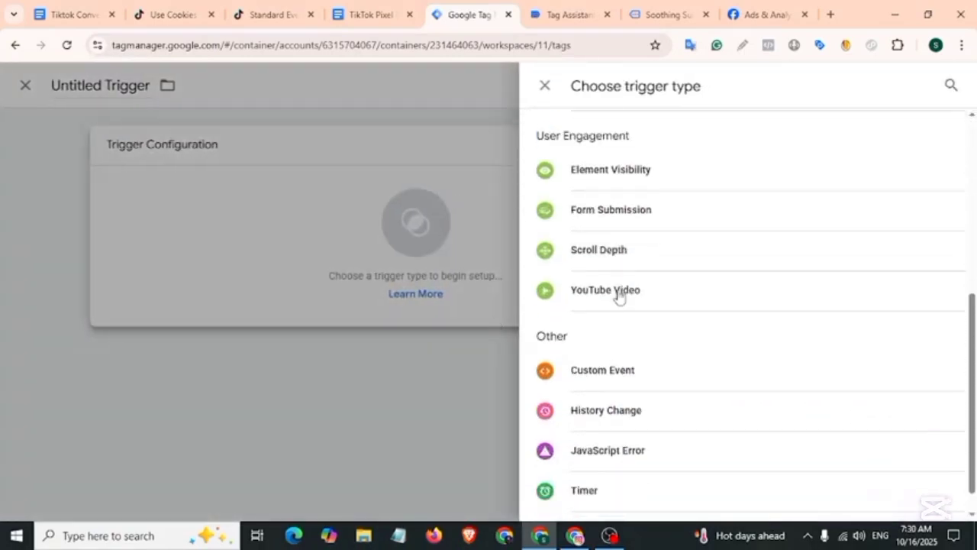
left_click(596, 374)
left_click(329, 290)
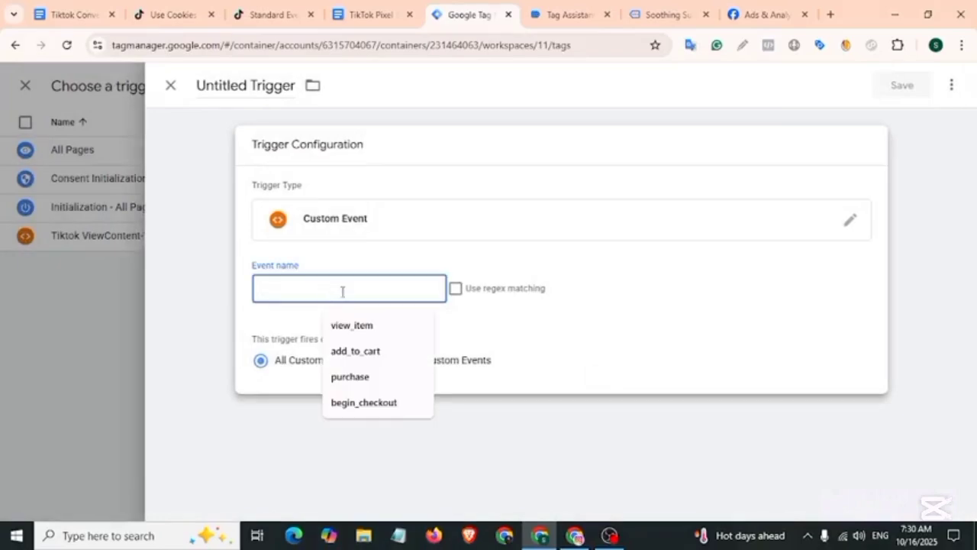
Step: Copy the event name add_to_cart from the API call shown in Tag Assistant
left_click(556, 15)
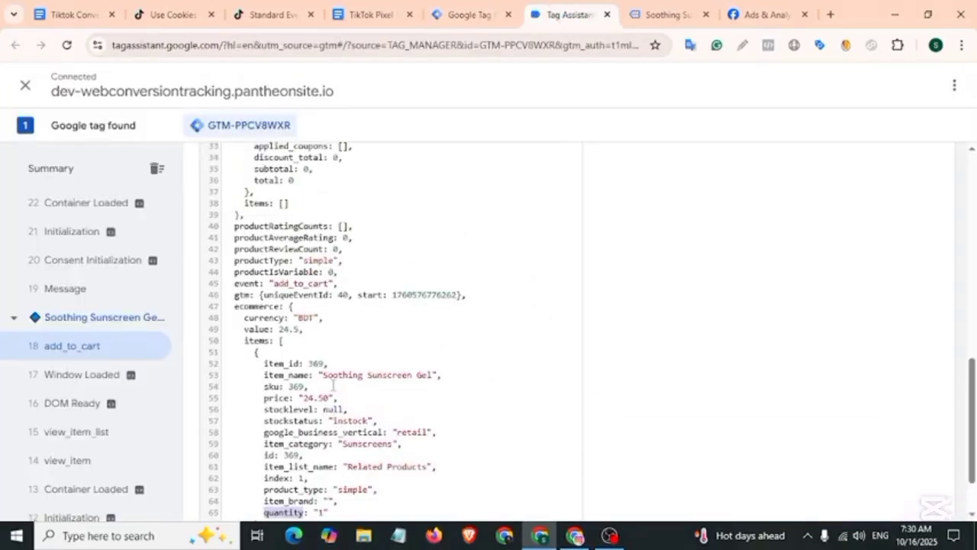
scroll(333, 385, "up", 10)
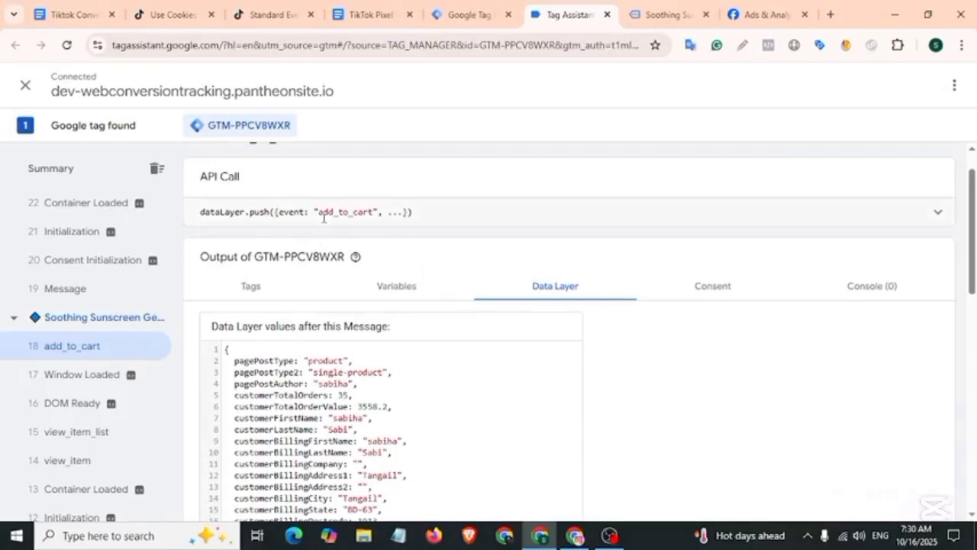
left_click_drag(319, 212, 373, 212)
key("ctrl+c")
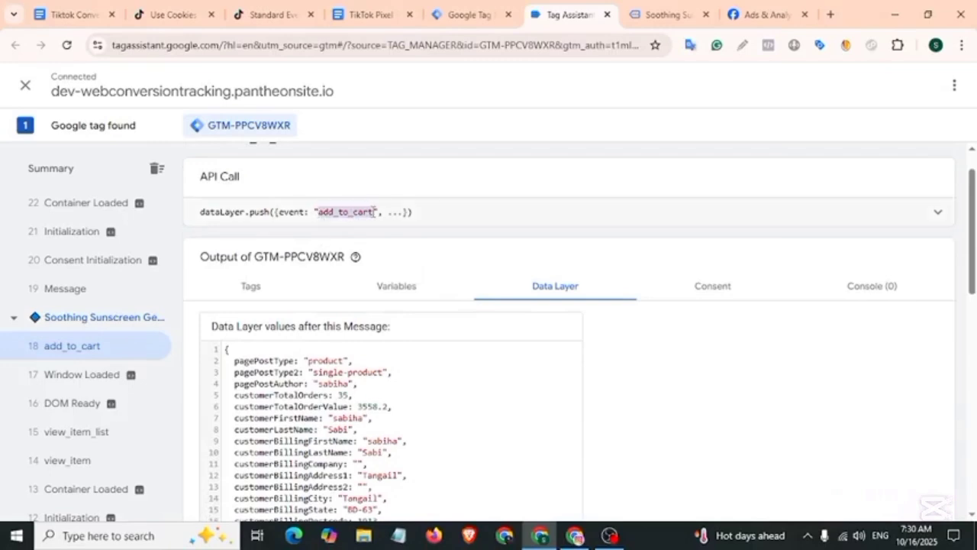
Step: Back in Google Tag Manager, set the custom event trigger's event name to add_to_cart
left_click(469, 16)
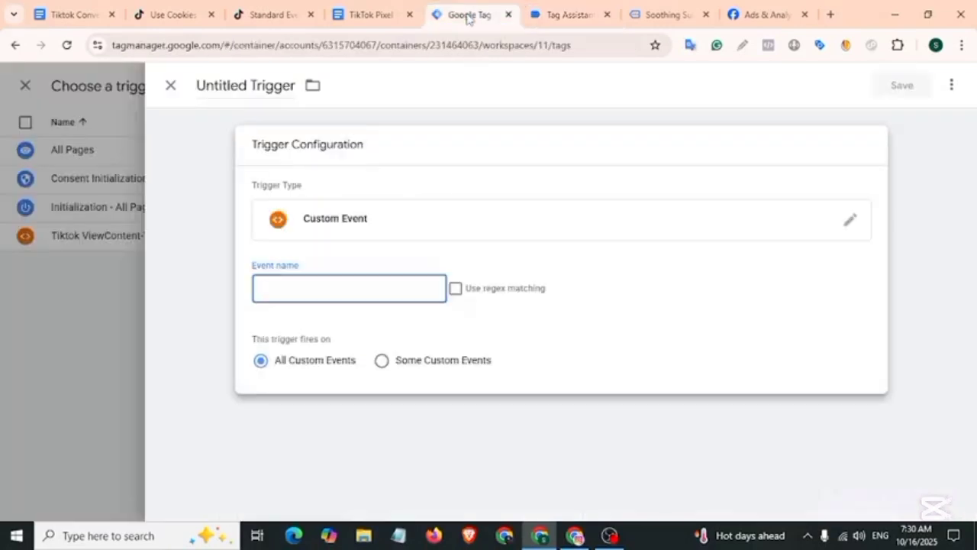
left_click(349, 286)
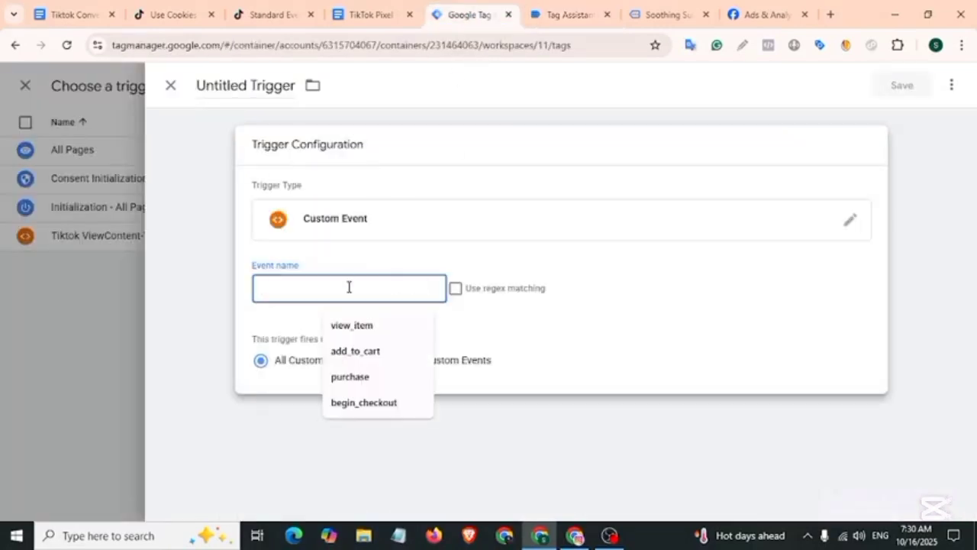
key("ctrl+v")
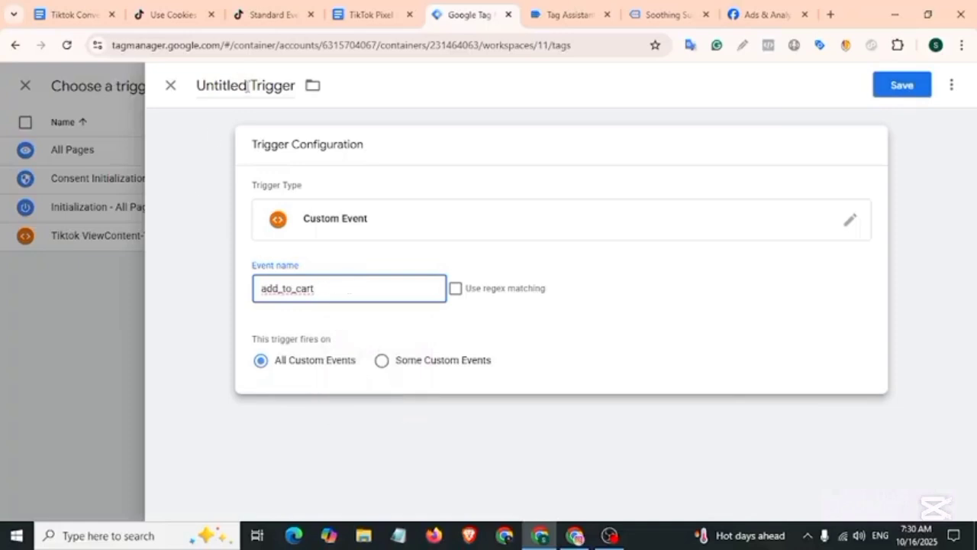
Step: Name the trigger Tiktok AddToCart-Trigger, then save both the trigger and the Tiktok AddToCart-Tag
left_click(248, 85)
key("ctrl+a")
key("BackSpace")
type("Ti")
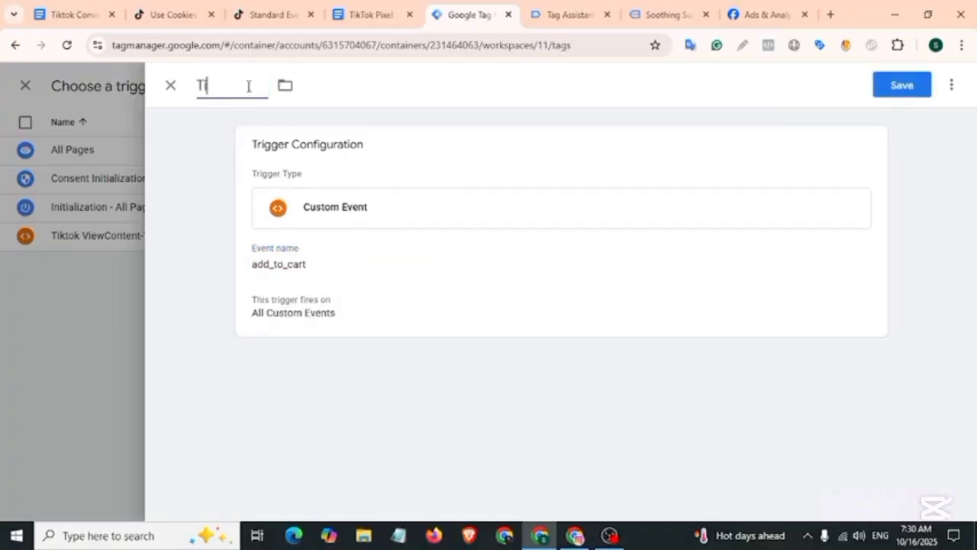
type("ktok A")
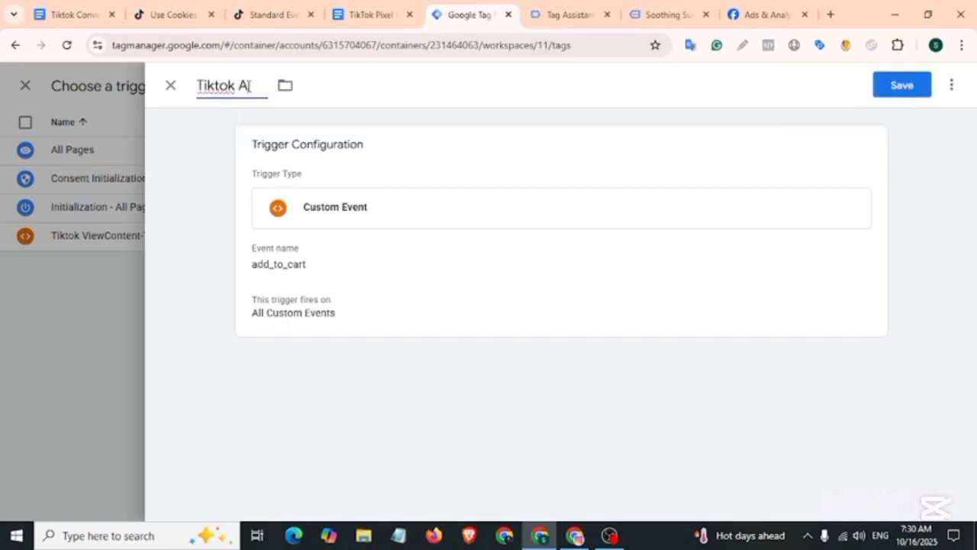
type("DDToC")
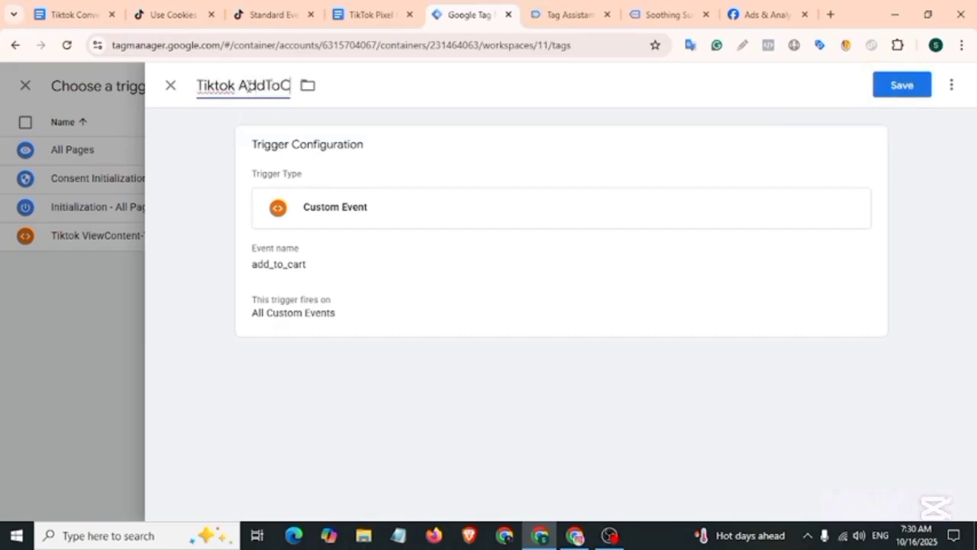
type("art-")
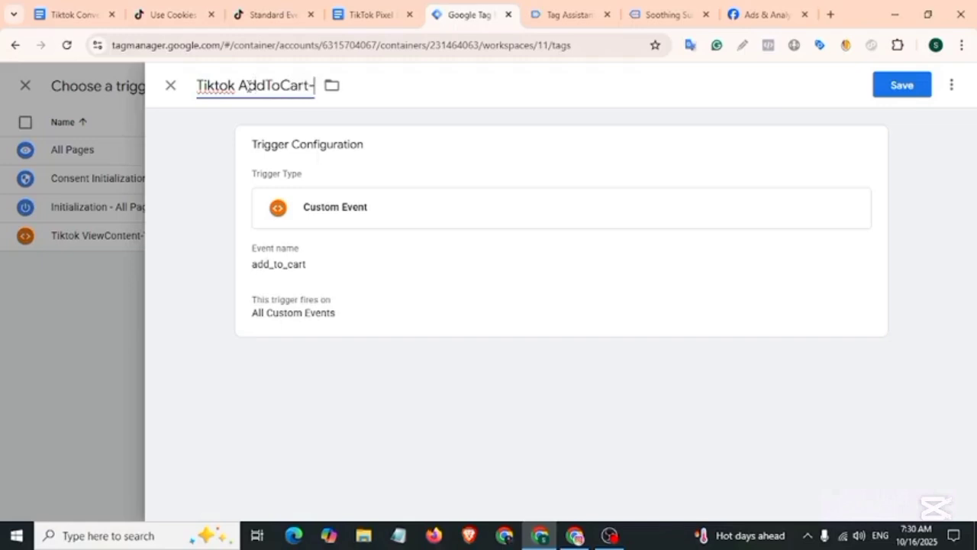
type("Trigger")
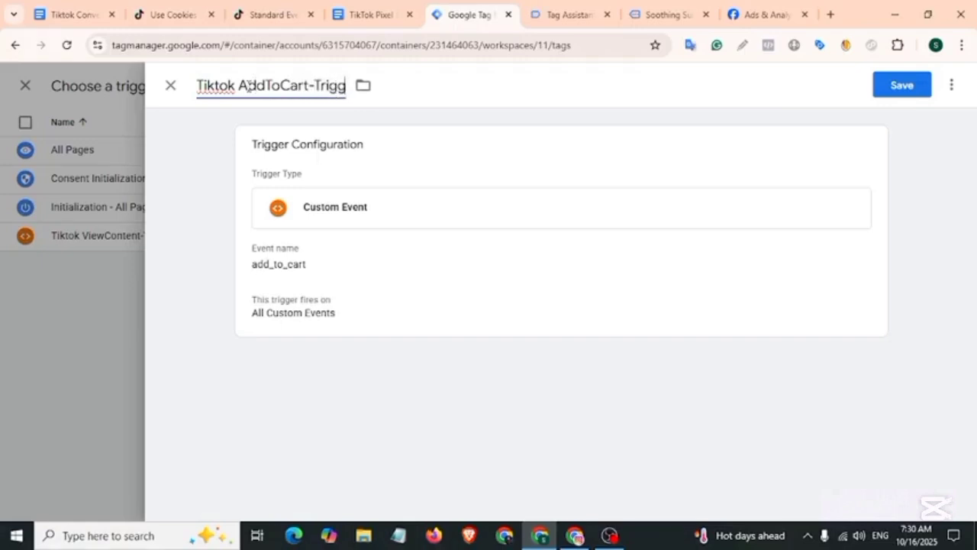
left_click(905, 92)
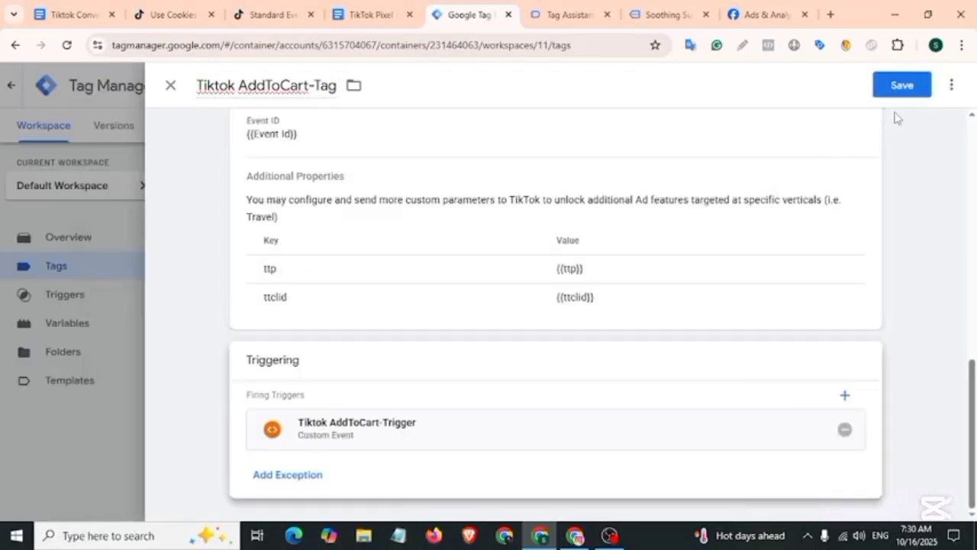
left_click(901, 86)
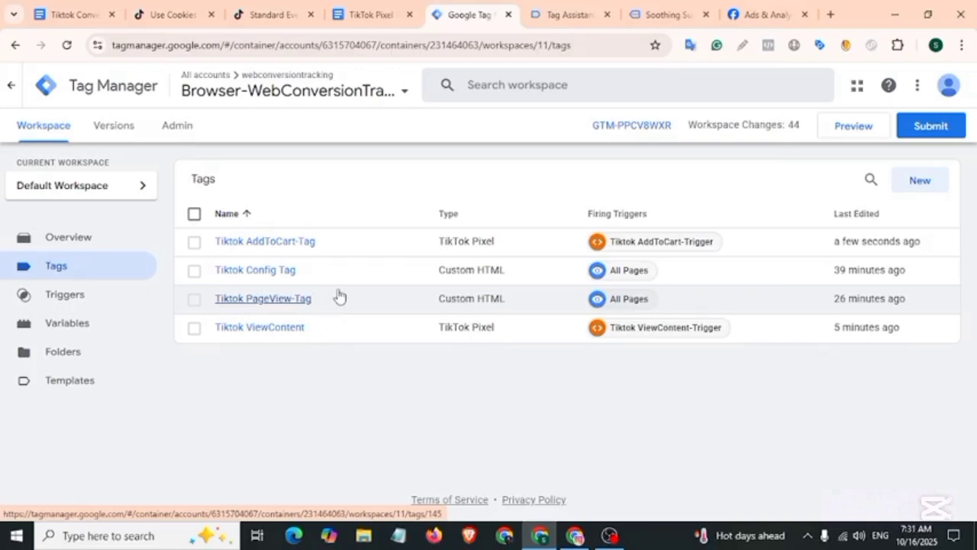
Step: On the store's Soothing Sunscreen Gel product page, view the cart and proceed to checkout
left_click(660, 9)
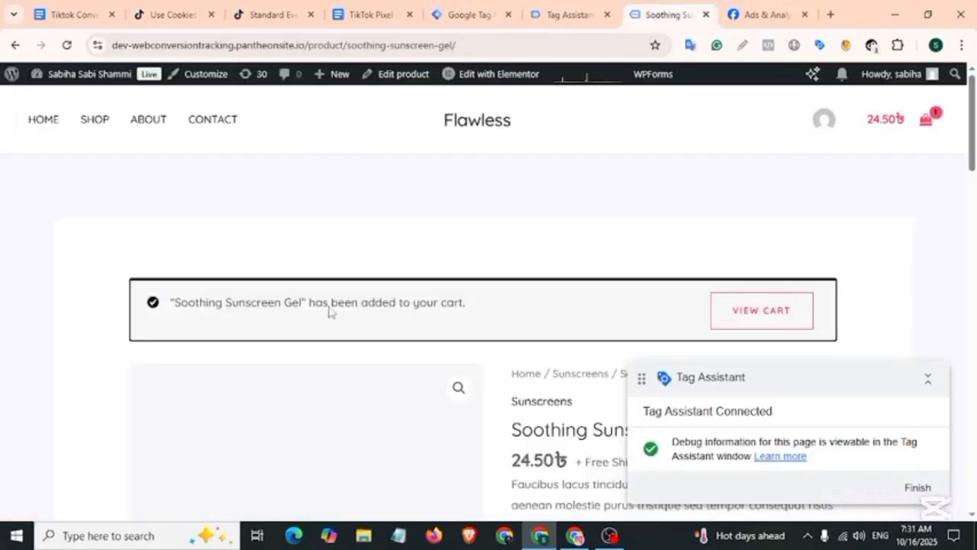
scroll(545, 356, "down", 4)
scroll(545, 356, "up", 1)
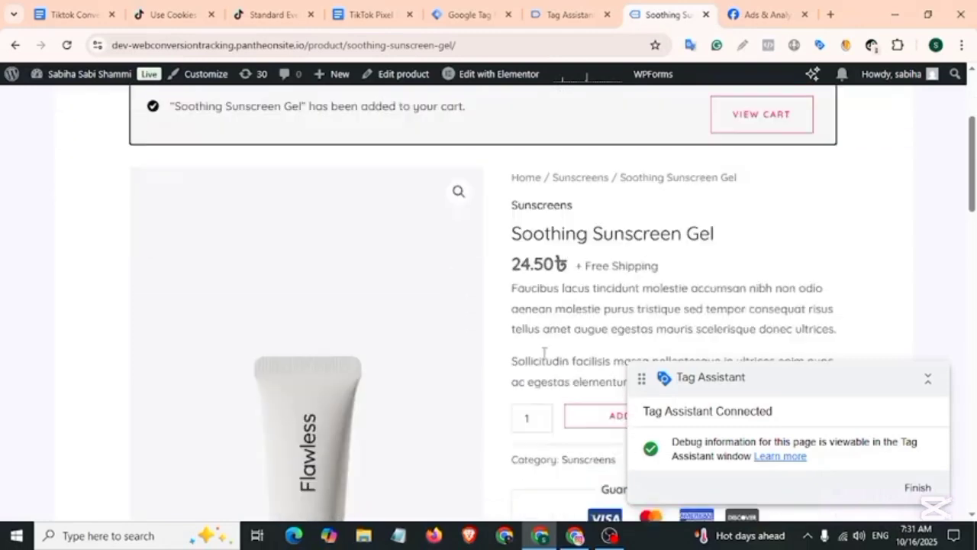
scroll(545, 357, "down", 1)
scroll(546, 359, "up", 2)
left_click(800, 180)
left_click(668, 200)
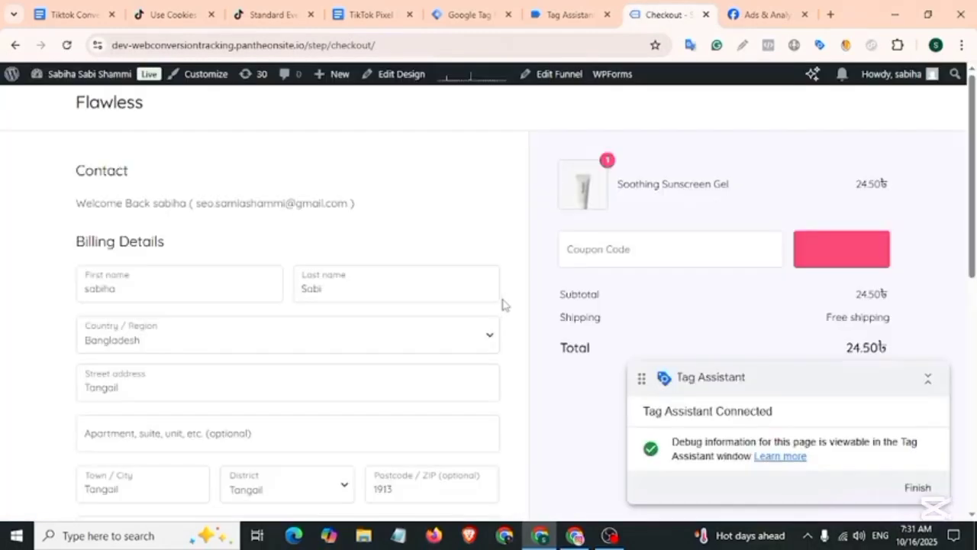
Step: Switch to Tag Assistant and open the begin_checkout event recorded for the Checkout page
left_click(568, 16)
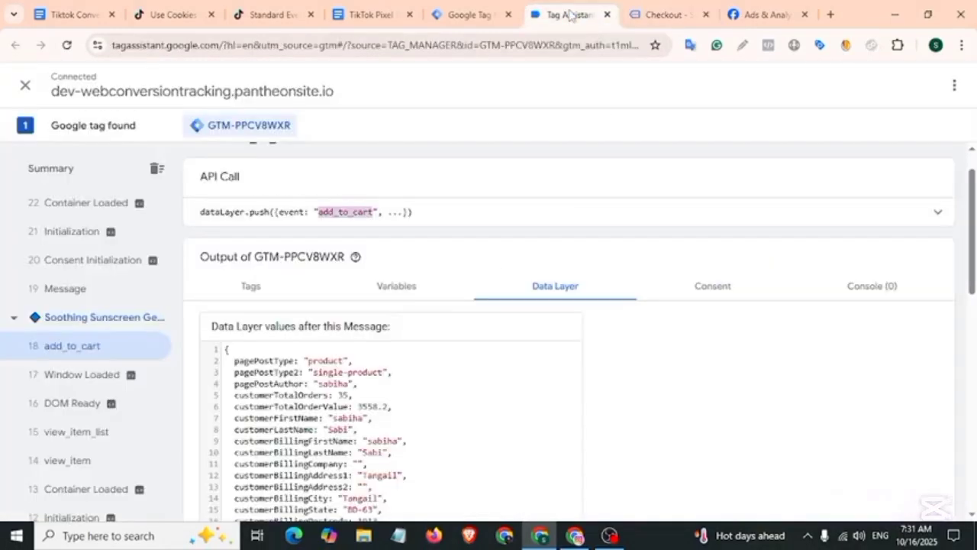
scroll(111, 290, "up", 3)
scroll(110, 283, "up", 5)
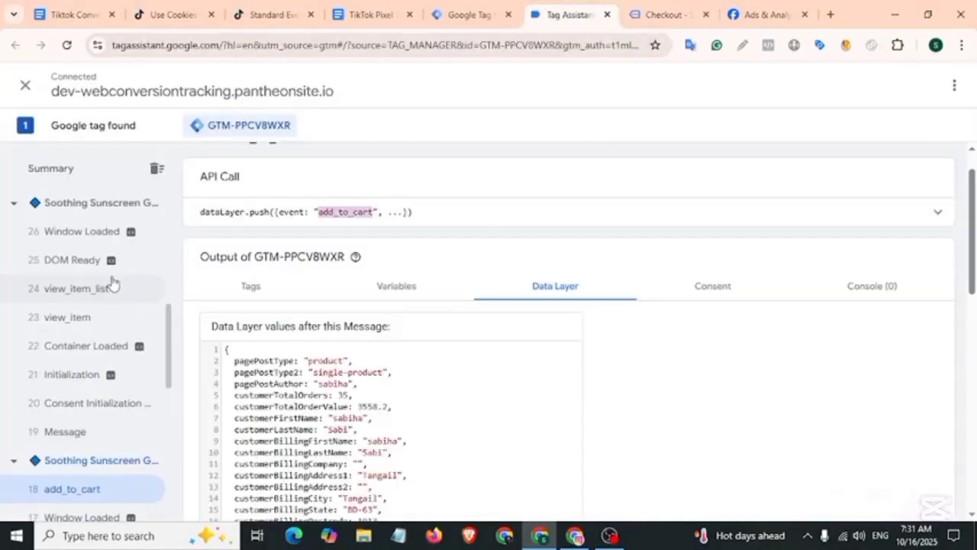
scroll(112, 283, "up", 3)
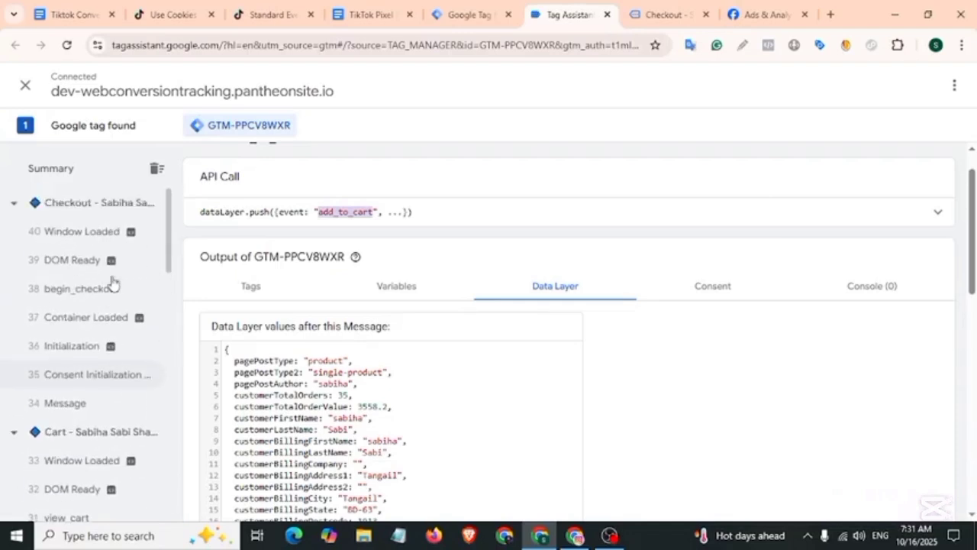
left_click(86, 294)
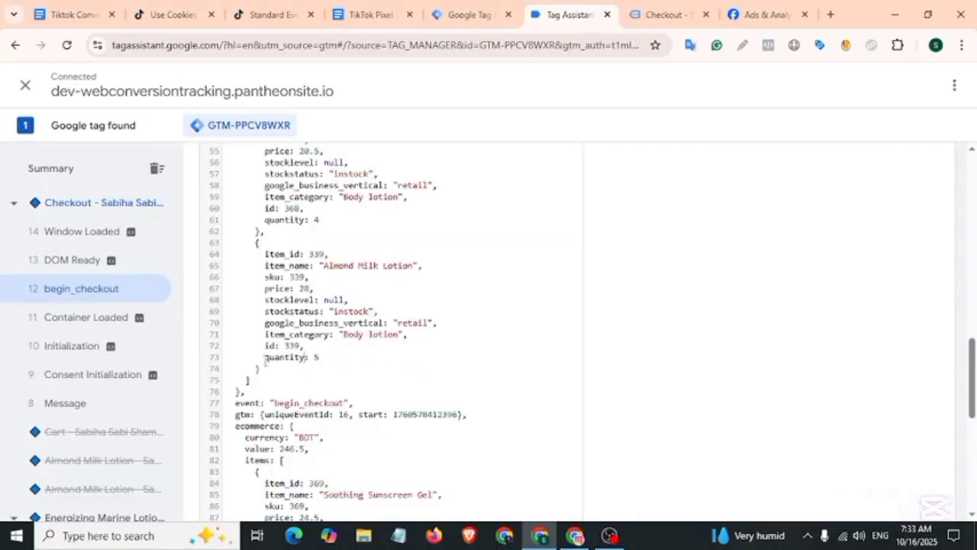
Step: Examine the per-item quantity entries in the data layer values of the begin_checkout event
left_click_drag(266, 357, 292, 366)
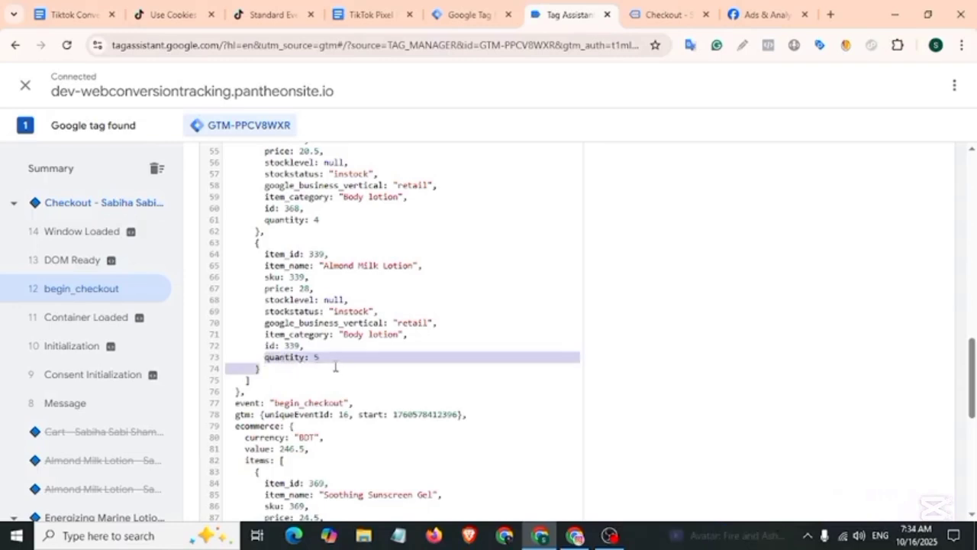
left_click(334, 366)
scroll(334, 365, "up", 1)
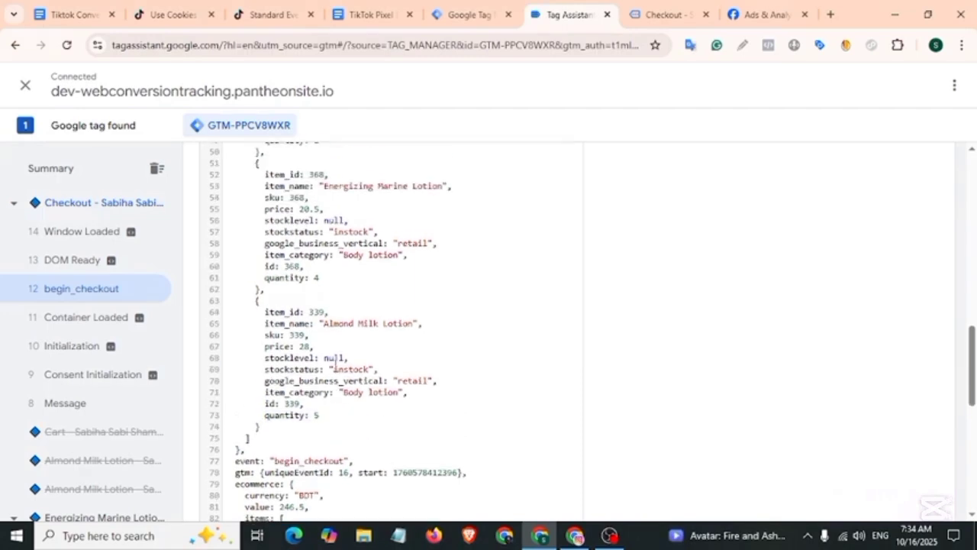
left_click_drag(263, 428, 305, 429)
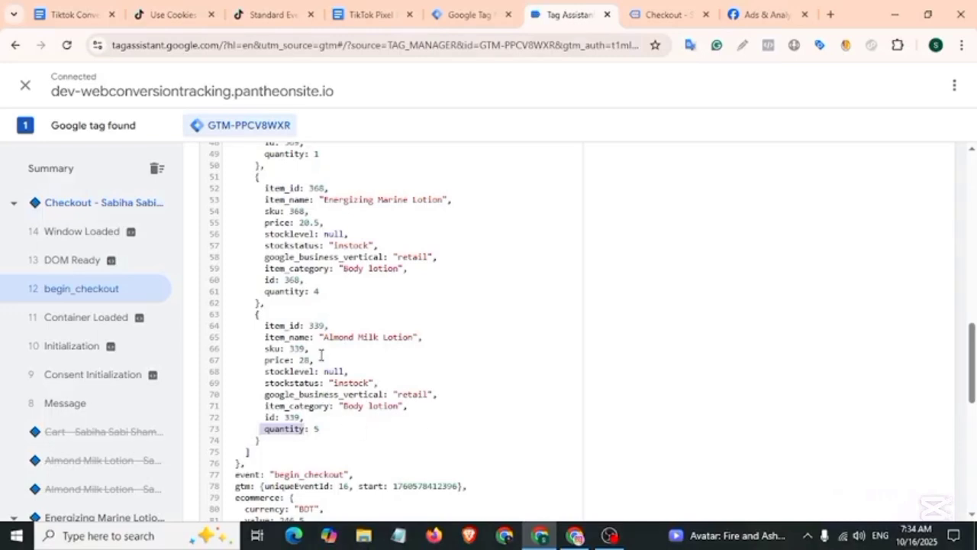
Step: Back in Google Tag Manager, create a new user-defined variable of the Custom JavaScript type
key("ctrl+shift+Tab")
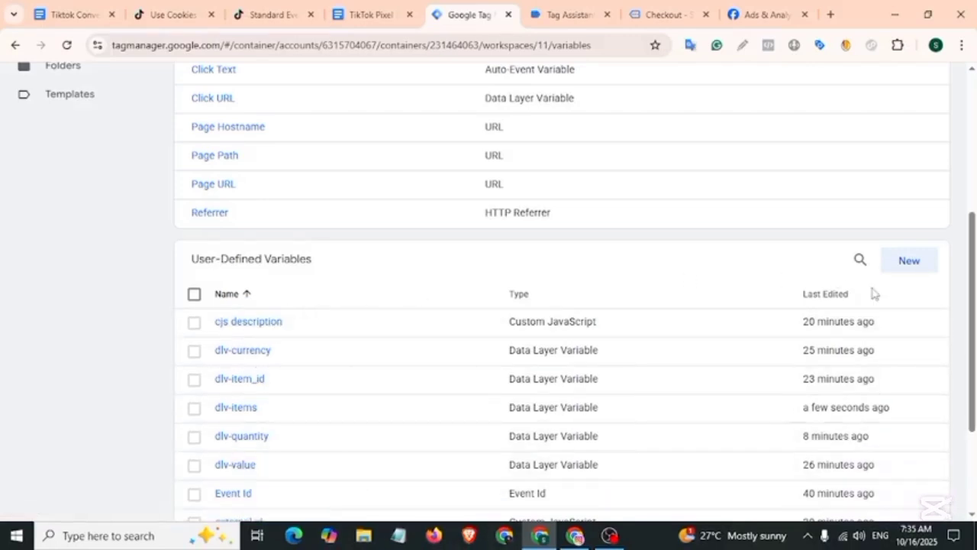
left_click(913, 271)
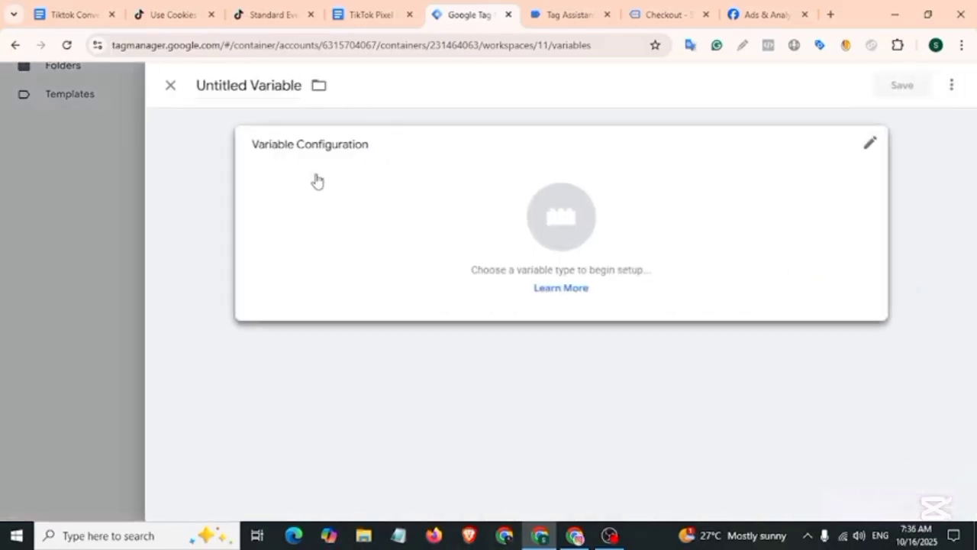
left_click(315, 181)
scroll(603, 328, "down", 2)
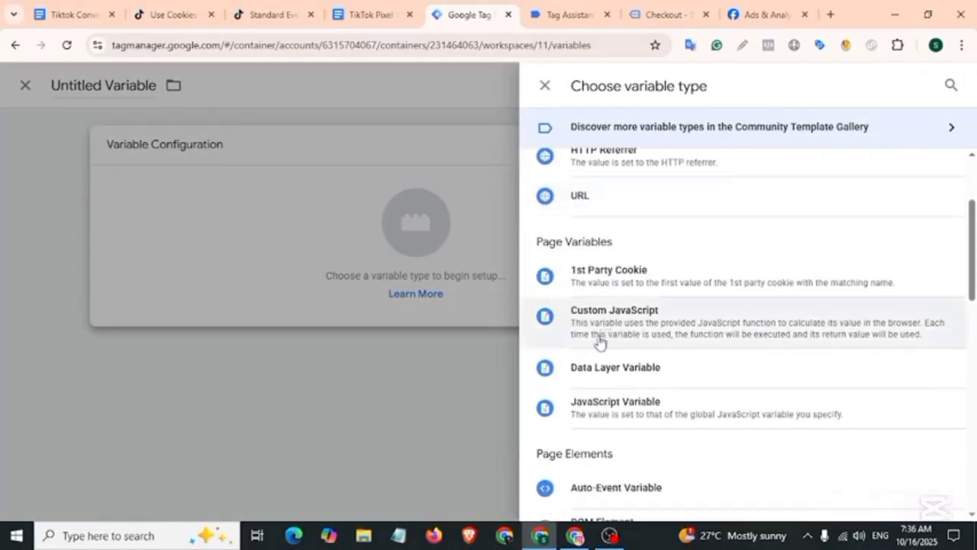
left_click(615, 326)
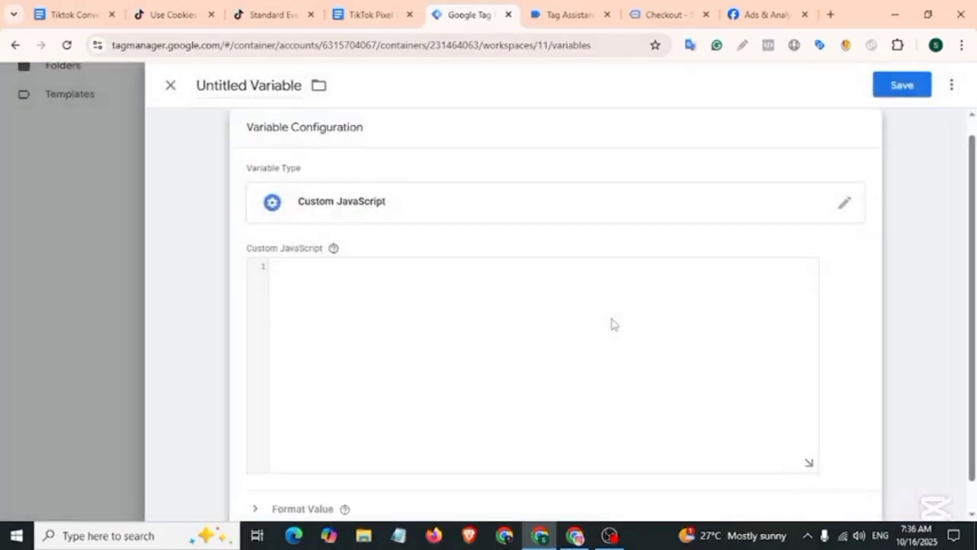
Step: Copy the function that maps the e-commerce items to contents from the TikTok Pixel document into the variable's Custom JavaScript code
left_click(368, 16)
left_click_drag(170, 281, 175, 419)
key("ctrl+c")
left_click(473, 14)
left_click(334, 313)
key("ctrl+v")
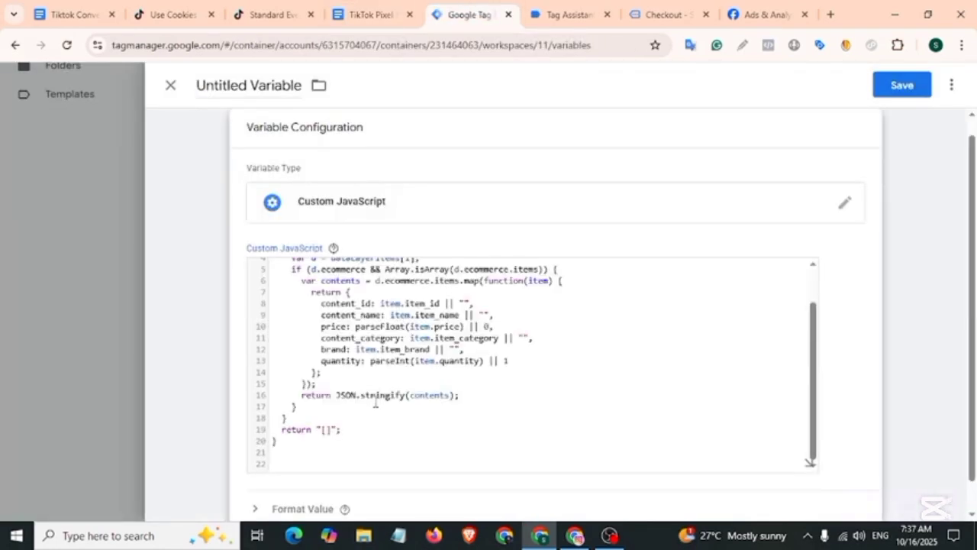
Step: Name the variable Tiktok contents and save it
scroll(375, 403, "up", 2)
left_click(287, 85)
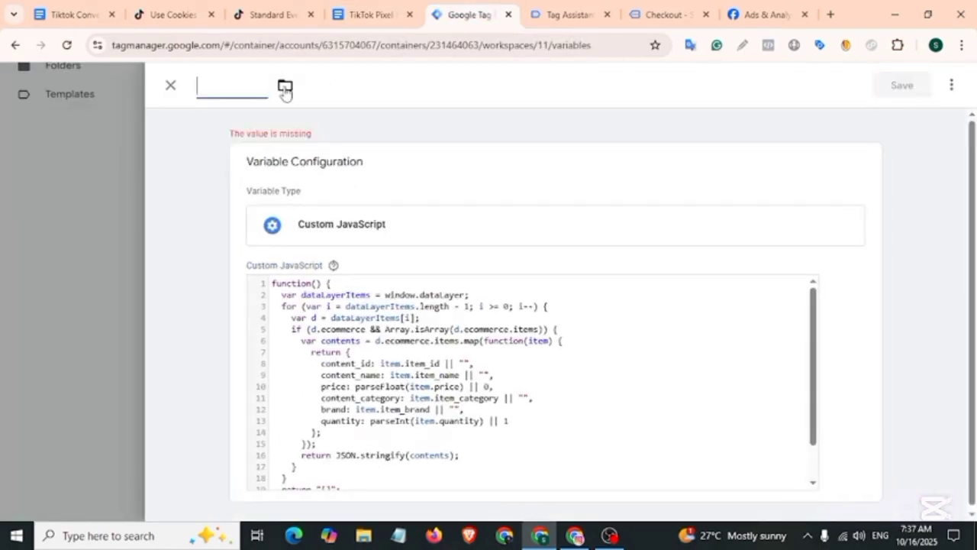
type("Tiktok c")
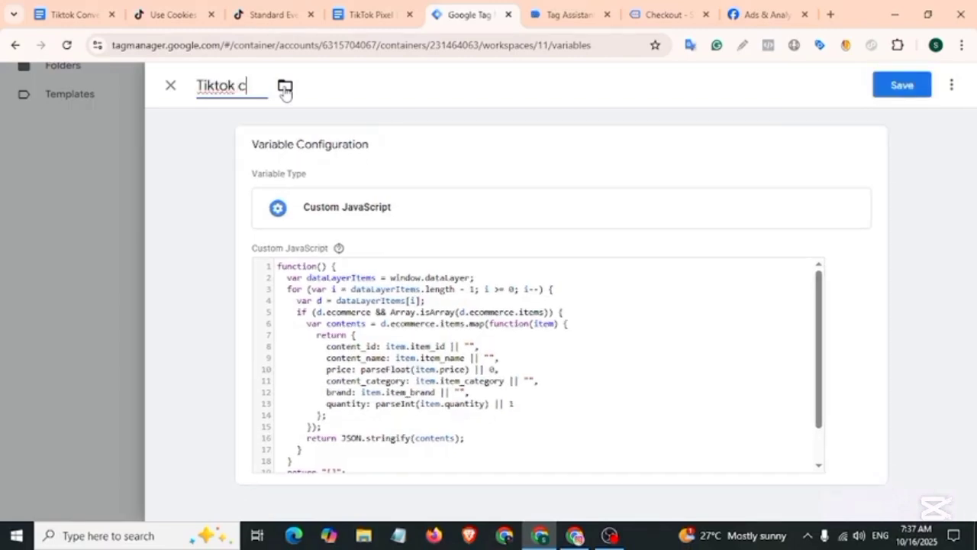
type("ontents")
left_click(899, 90)
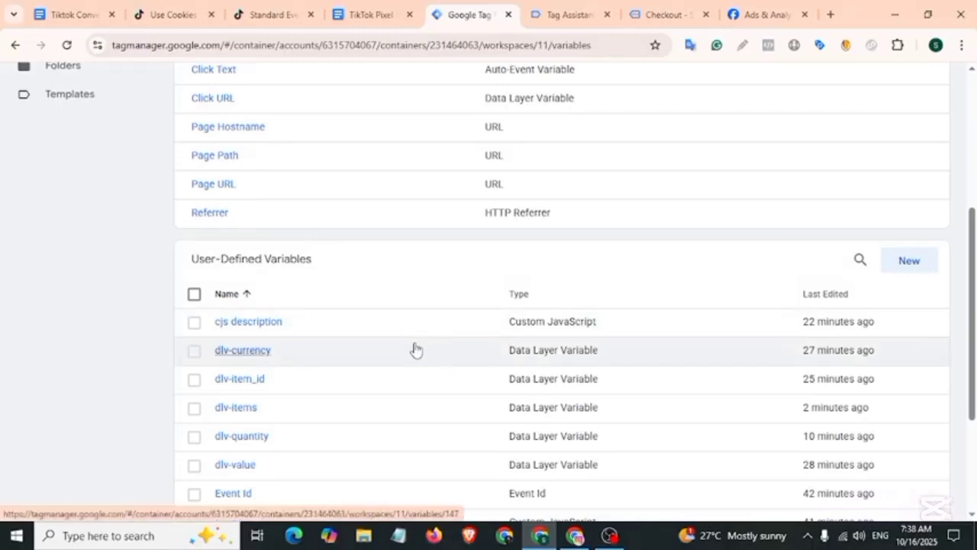
Step: Create another user-defined variable of the Custom JavaScript type
left_click(905, 267)
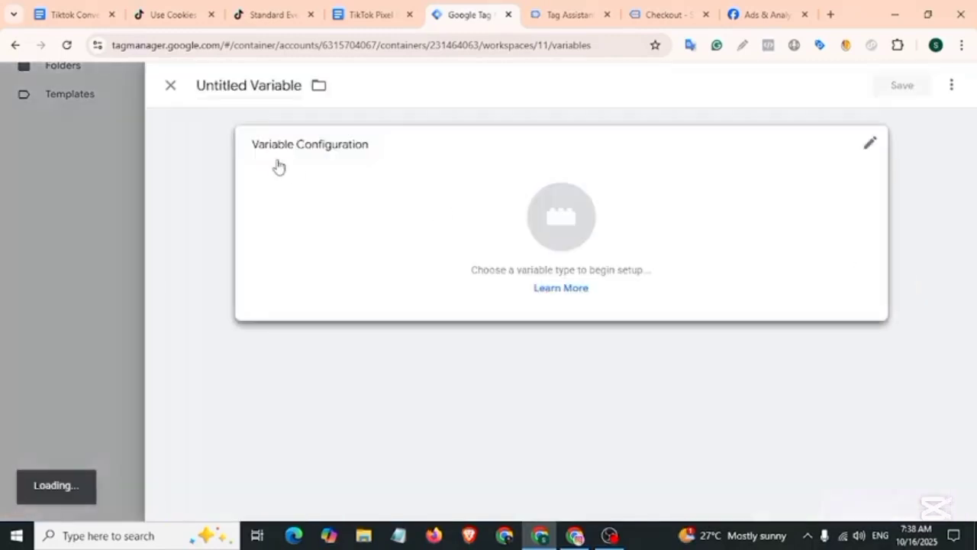
left_click(373, 162)
scroll(600, 315, "down", 2)
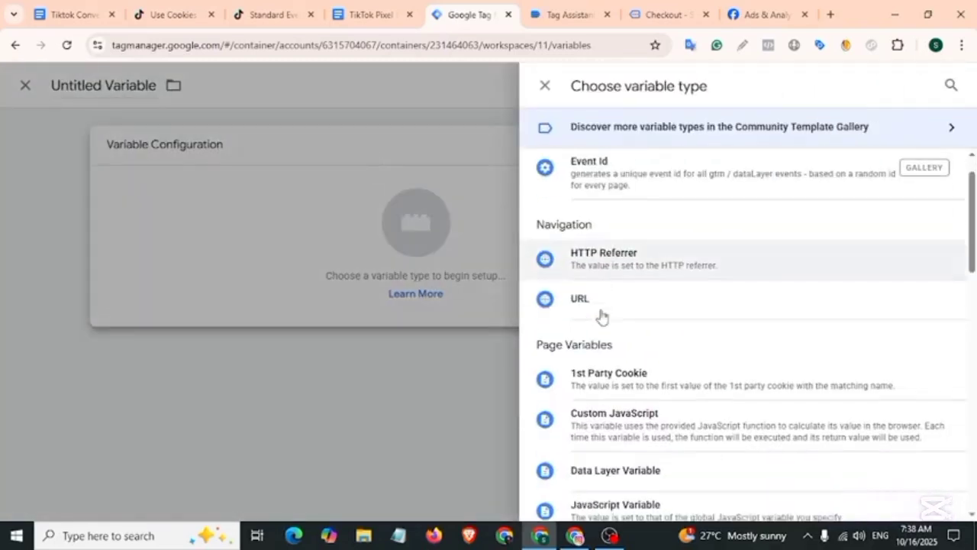
left_click(595, 323)
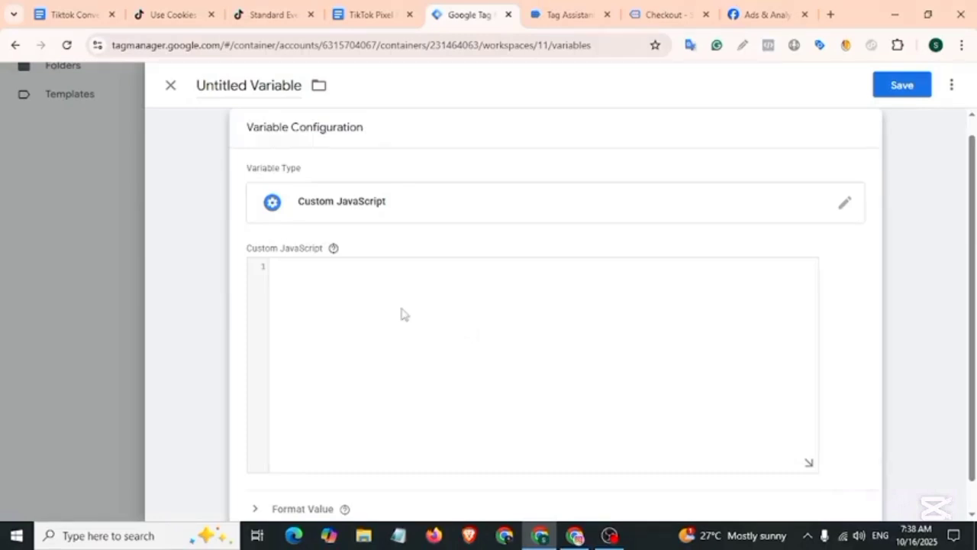
Step: Copy the "Description for multiples product" function from the TikTok Pixel document into the new variable's Custom JavaScript code
key("ctrl+shift+Tab")
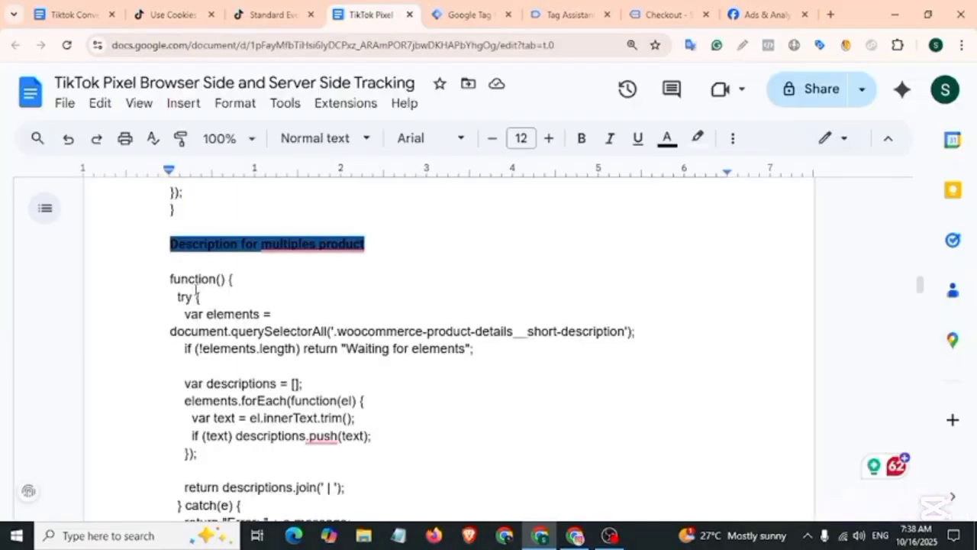
left_click_drag(171, 278, 191, 511)
key("ctrl+c")
key("ctrl+Tab")
key("ctrl+v")
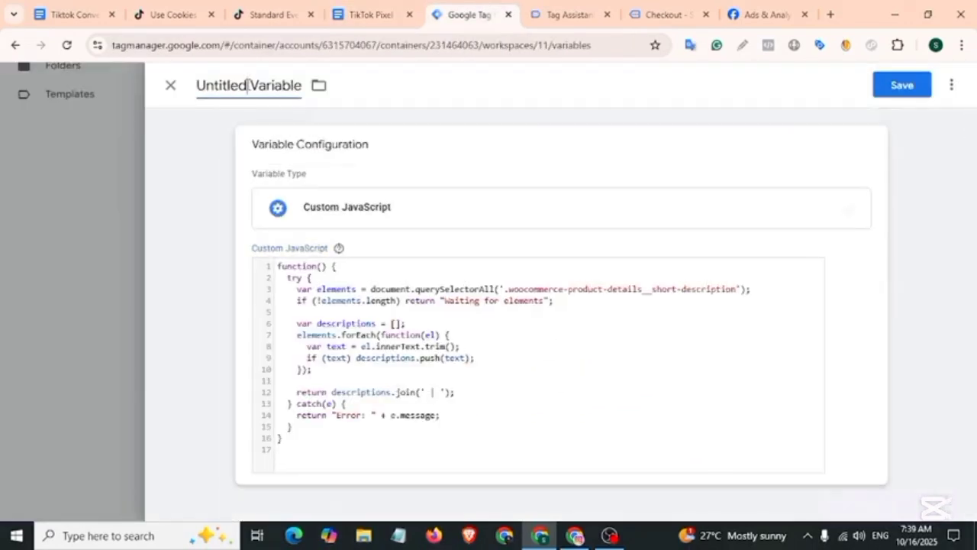
Step: Name the variable cjs description for multiple product and save it
left_click(249, 85)
type("cjs descripti")
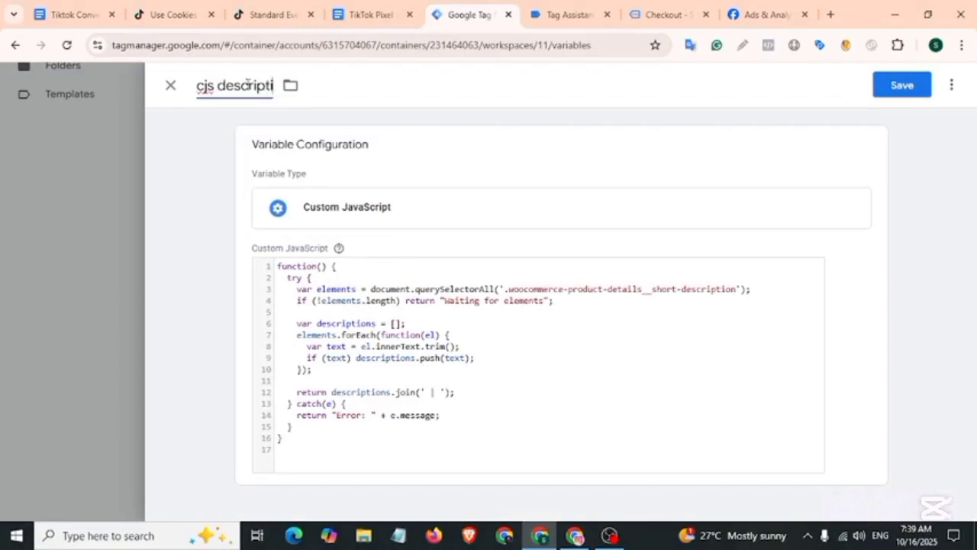
type("on for multiple product")
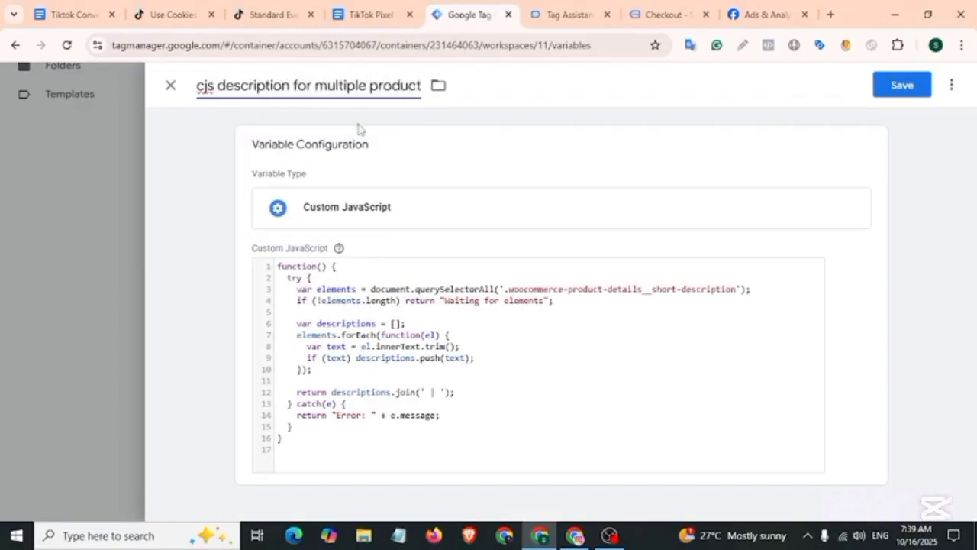
left_click(901, 85)
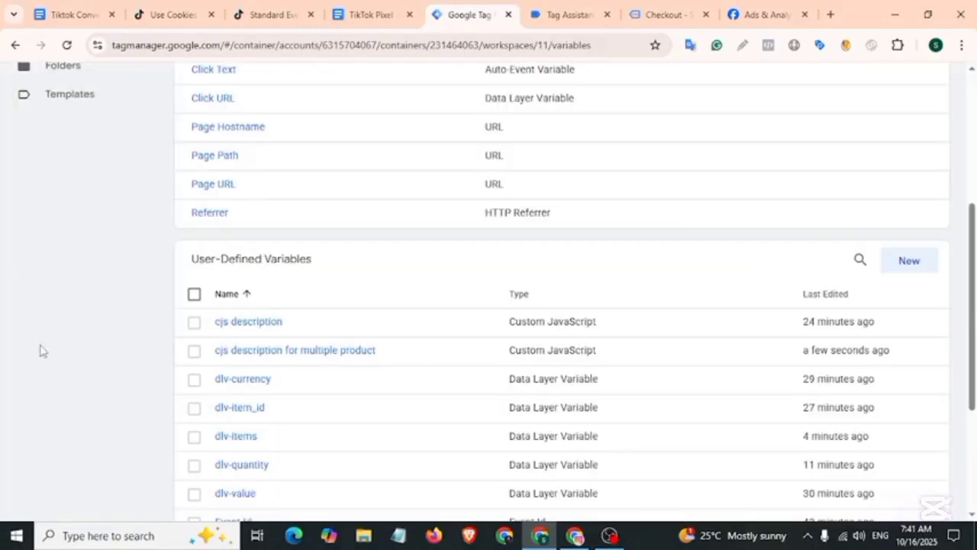
Step: Open the Tiktok AddToCart-Tag from the workspace's tags and make a copy of it
scroll(39, 349, "up", 5)
left_click(77, 270)
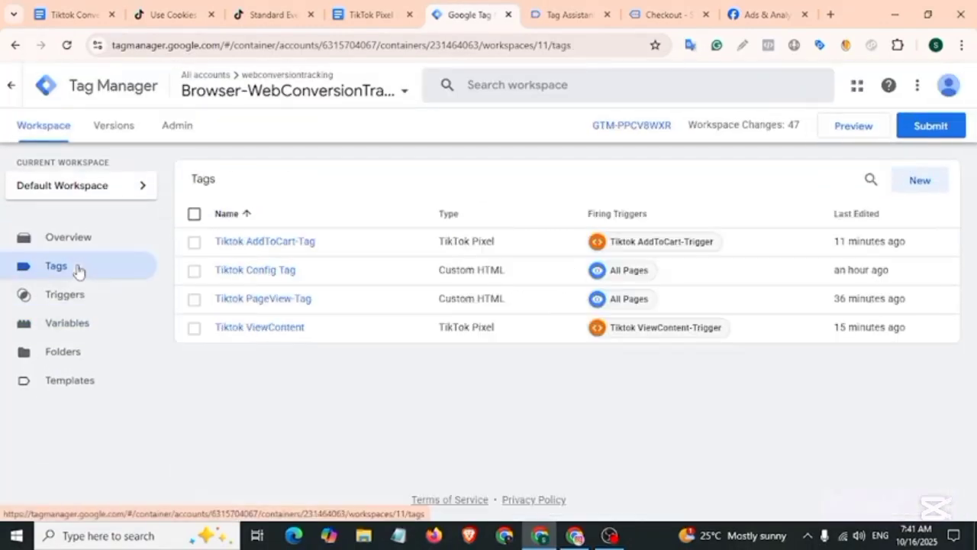
left_click(292, 242)
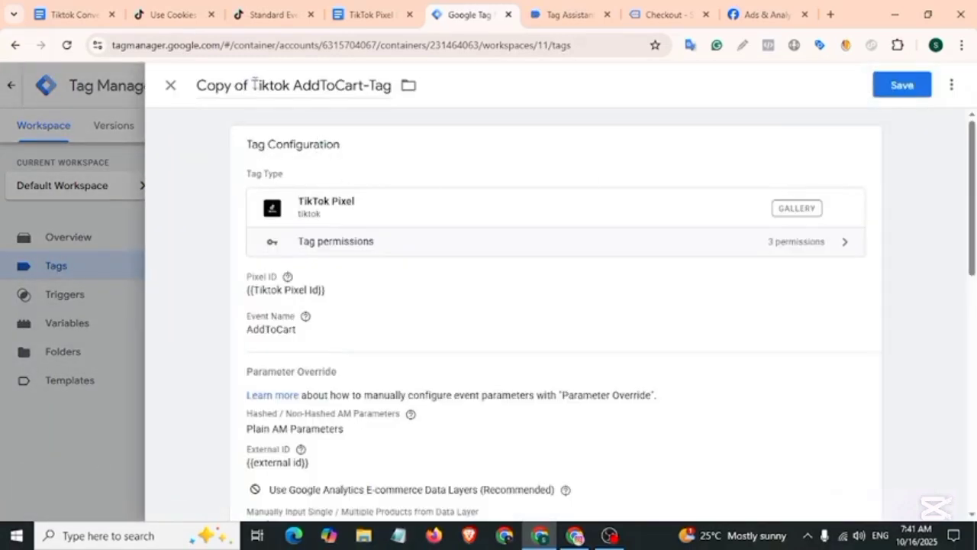
Step: Rename the copied AddToCart tag to Tiktok InitiateChcekout-Tag
left_click_drag(254, 85, 196, 85)
key("BackSpace")
type("Initiage")
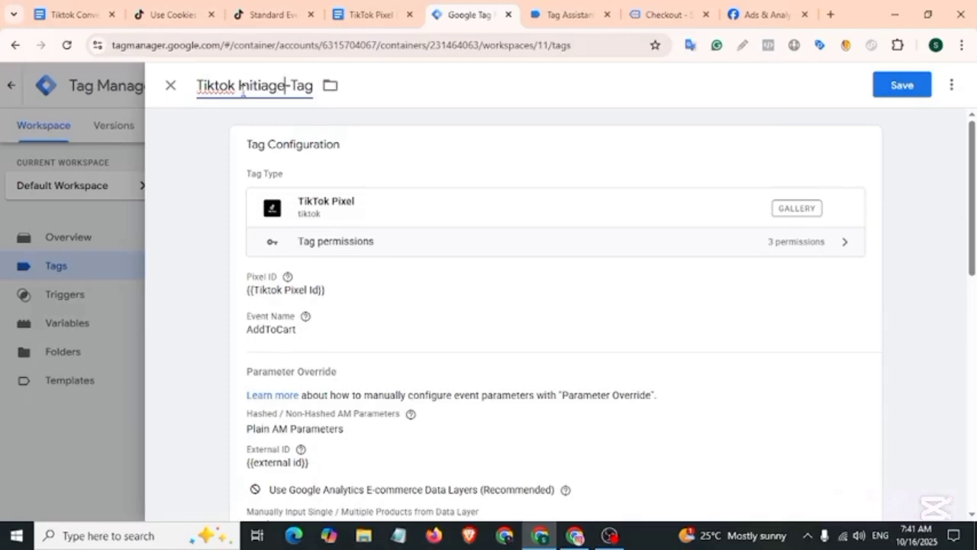
key("BackSpace")
key("BackSpace")
type("T")
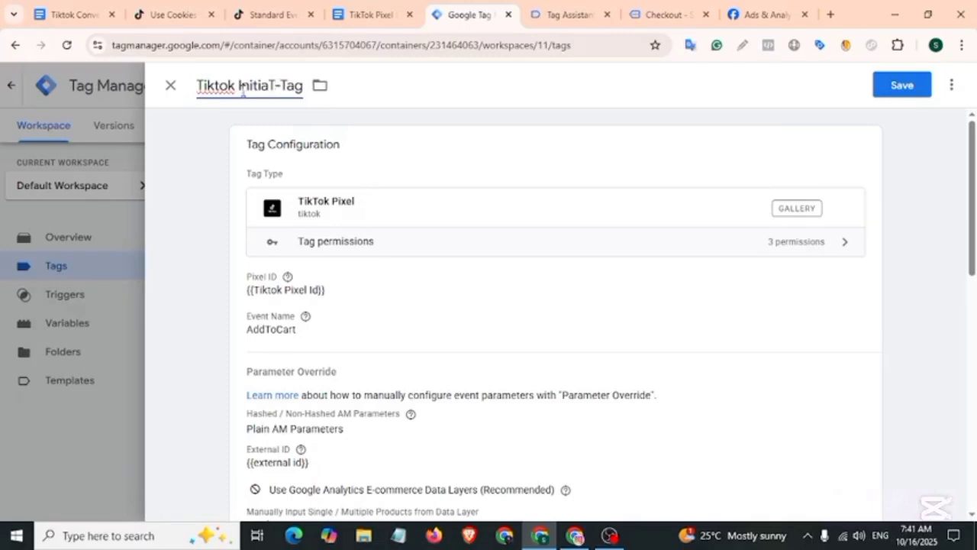
key("BackSpace")
type("teChcekout")
Step: Edit the tag configuration and set the TikTok event name to InitiateCheckout
scroll(325, 265, "down", 1)
left_click(335, 279)
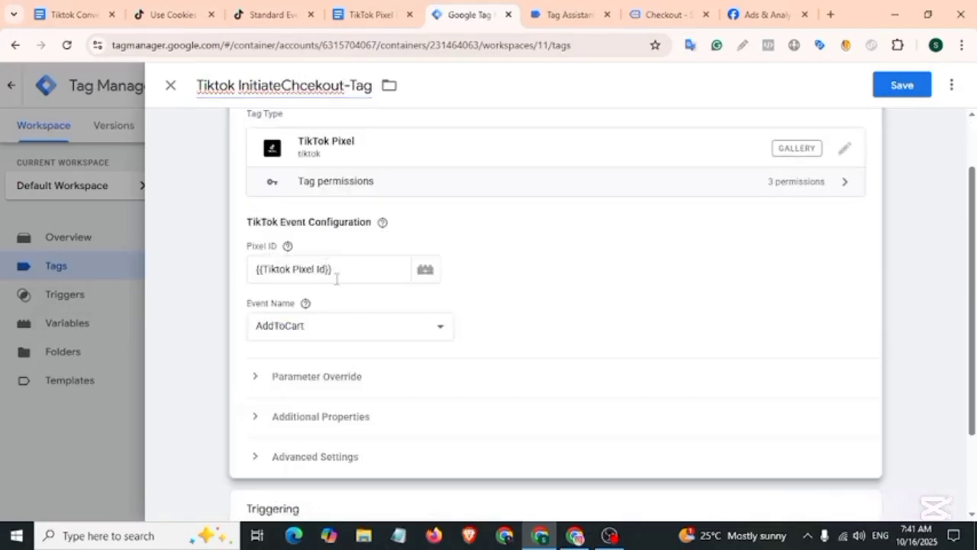
left_click_drag(248, 307, 414, 338)
left_click(439, 330)
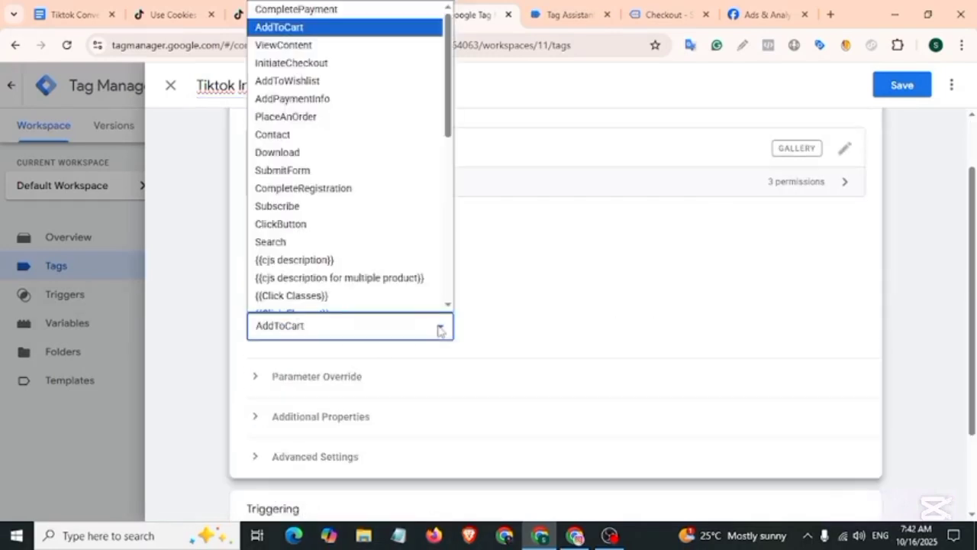
left_click(339, 65)
Step: In the parameter override, switch the product data to Multiple Contents and set contents to the {{Tiktok contents}} variable
scroll(328, 260, "down", 1)
left_click(321, 309)
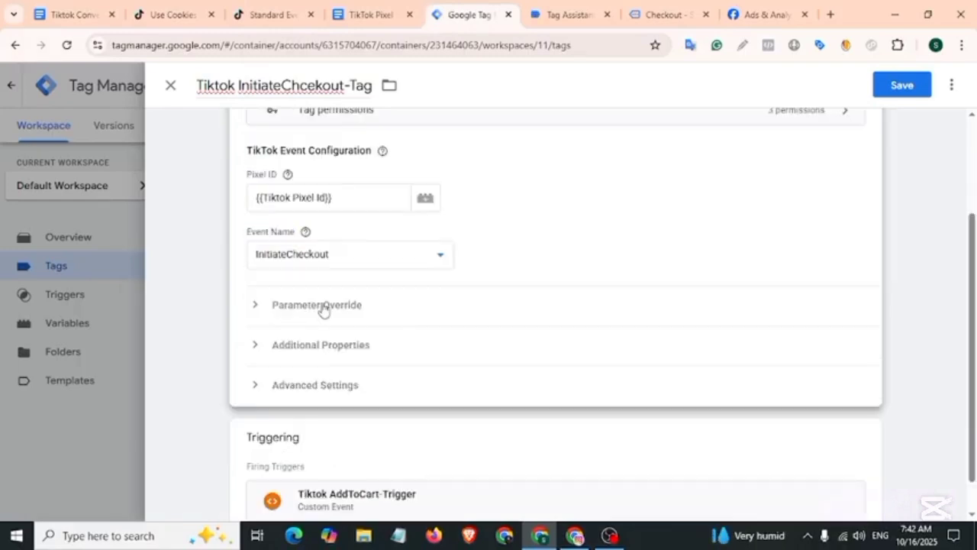
scroll(437, 344, "down", 5)
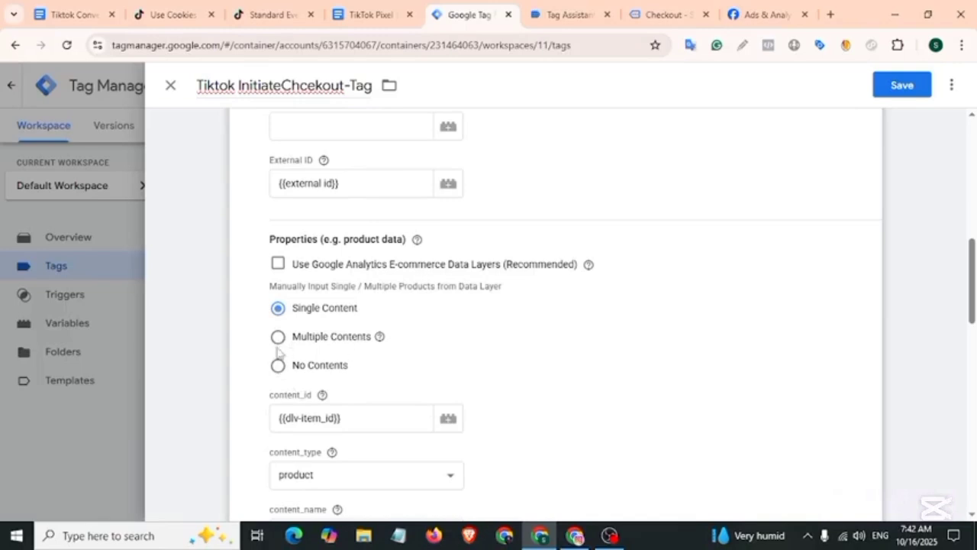
left_click(278, 338)
scroll(318, 327, "down", 1)
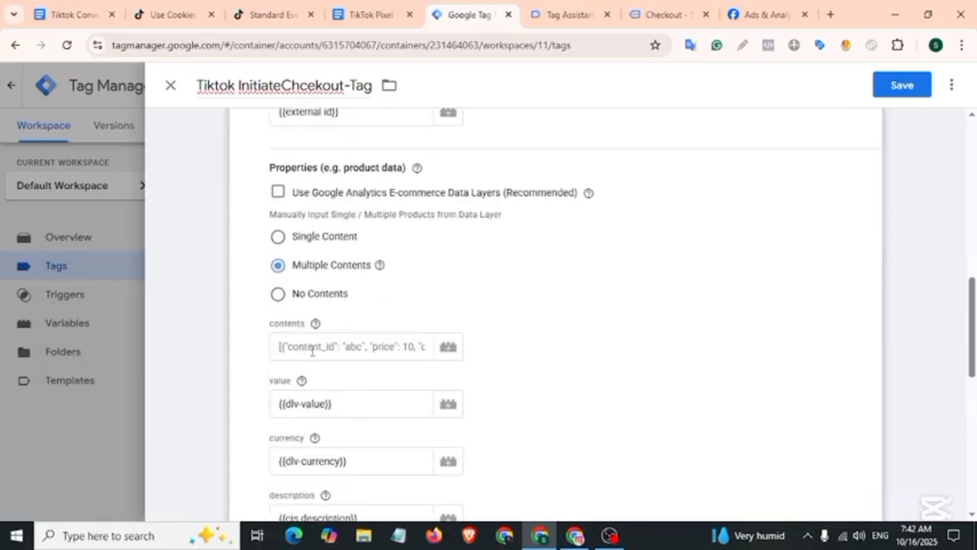
left_click(313, 350)
type("{{")
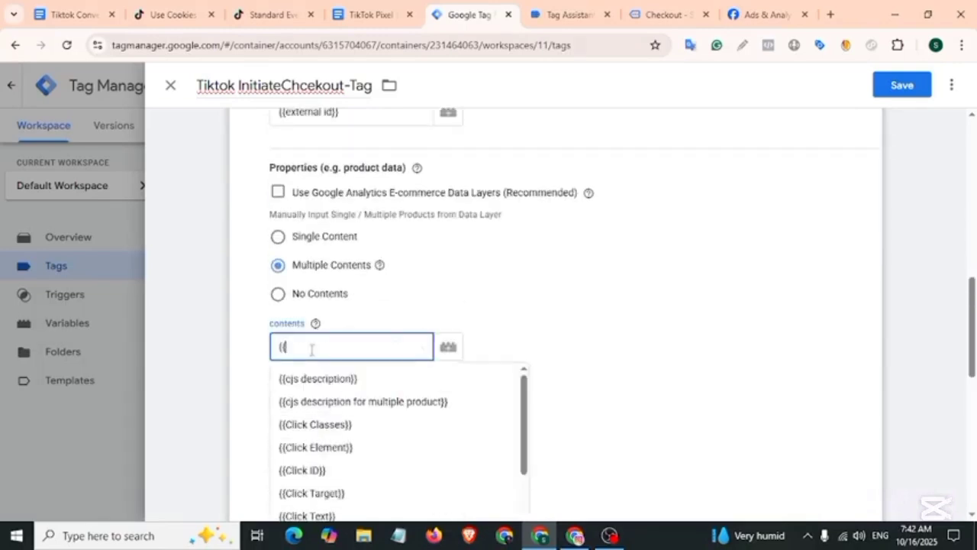
left_click(333, 394)
Step: Add an additional property row to the tag with key content_type and value product_group
scroll(333, 394, "down", 6)
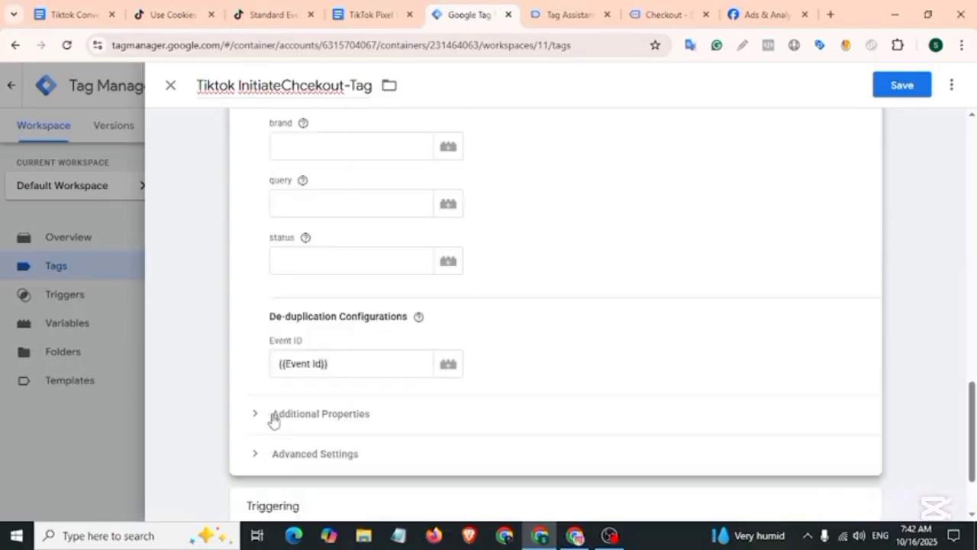
left_click(338, 416)
scroll(345, 421, "down", 3)
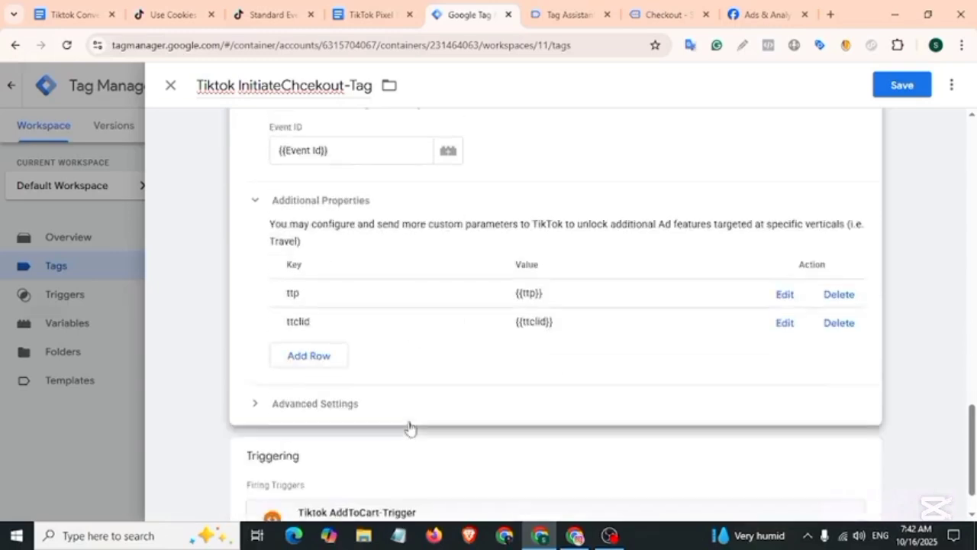
left_click(308, 354)
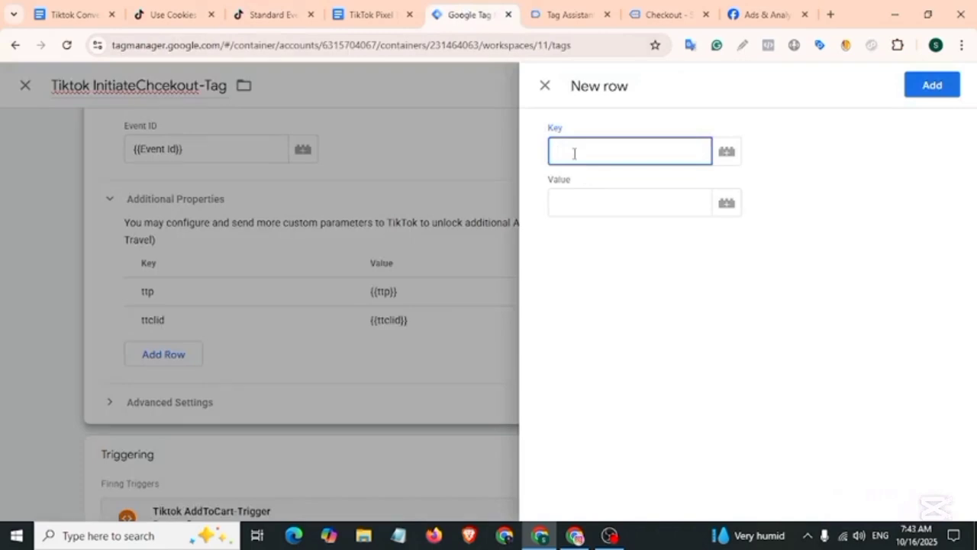
left_click_drag(300, 386, 366, 386)
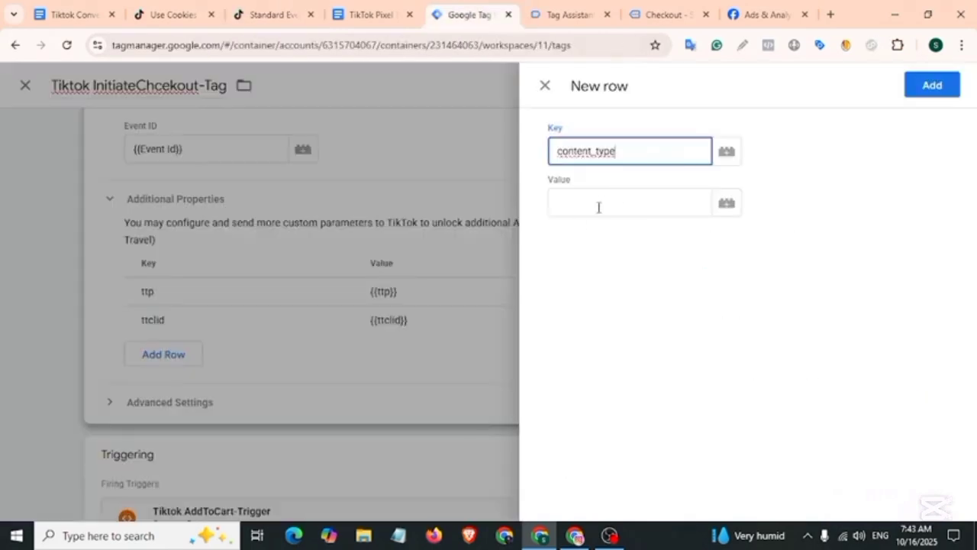
left_click(600, 203)
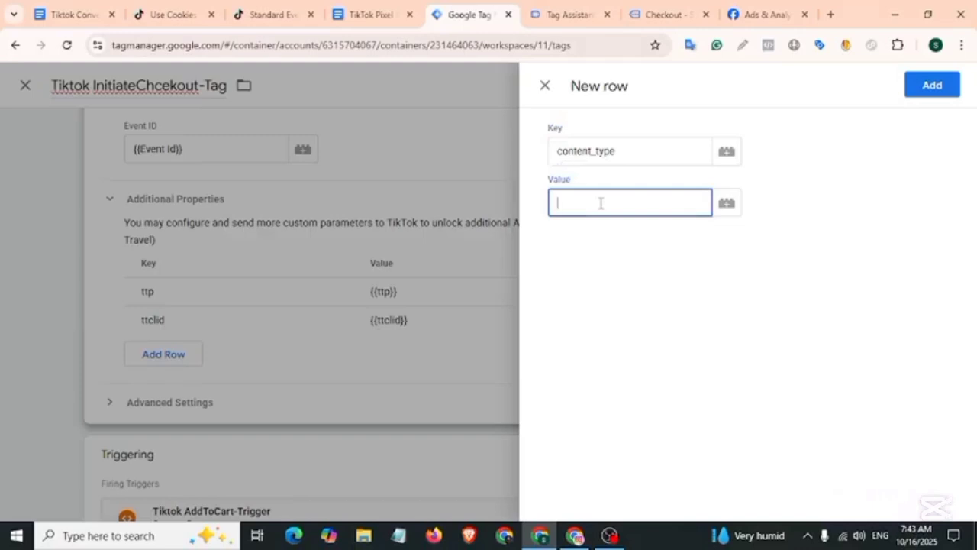
type("product_group")
left_click(946, 88)
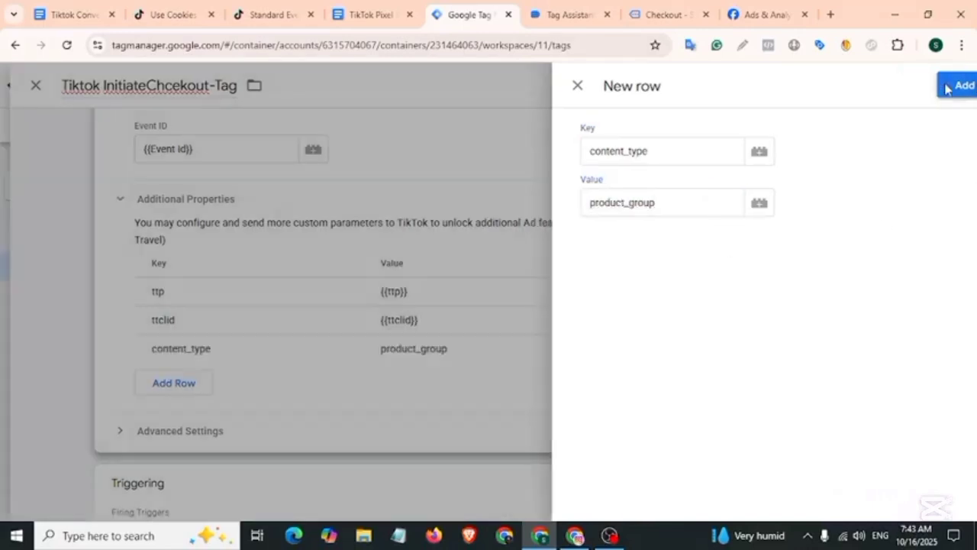
Step: Replace the {{cjs description}} variable in the tag's description parameter with the description variable for multiple products
scroll(322, 349, "up", 5)
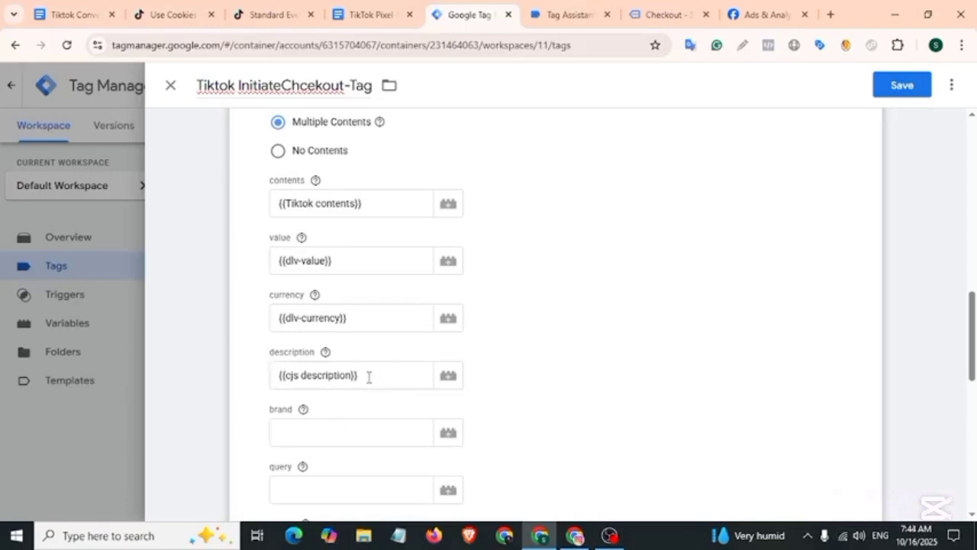
left_click_drag(369, 377, 281, 376)
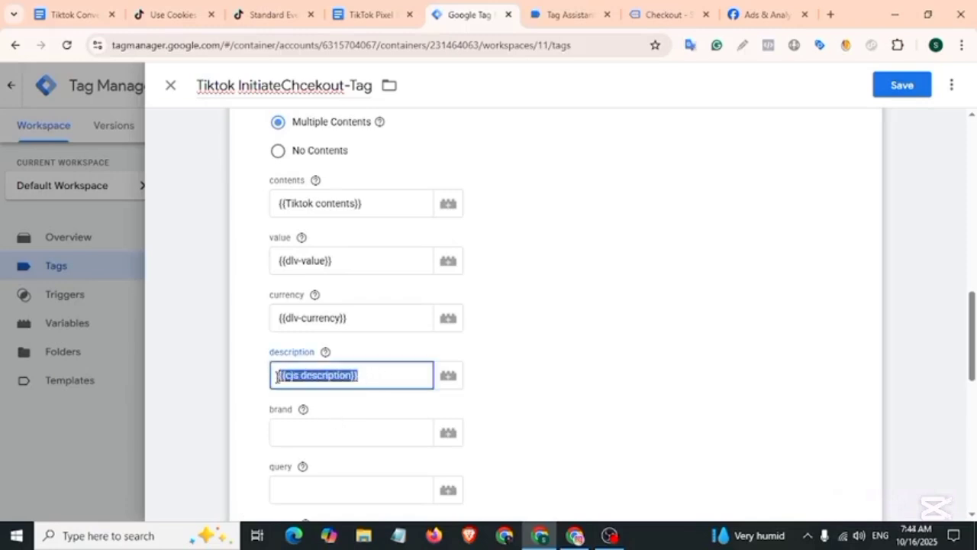
key("BackSpace")
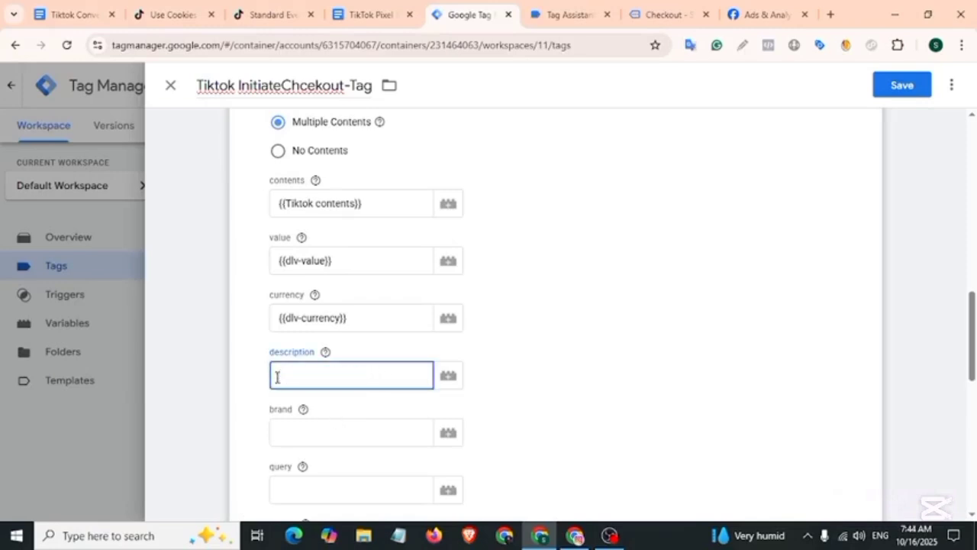
key("ctrl+v")
Step: Remove the Tiktok AddToCart-Trigger from the tag's firing triggers
scroll(320, 432, "down", 10)
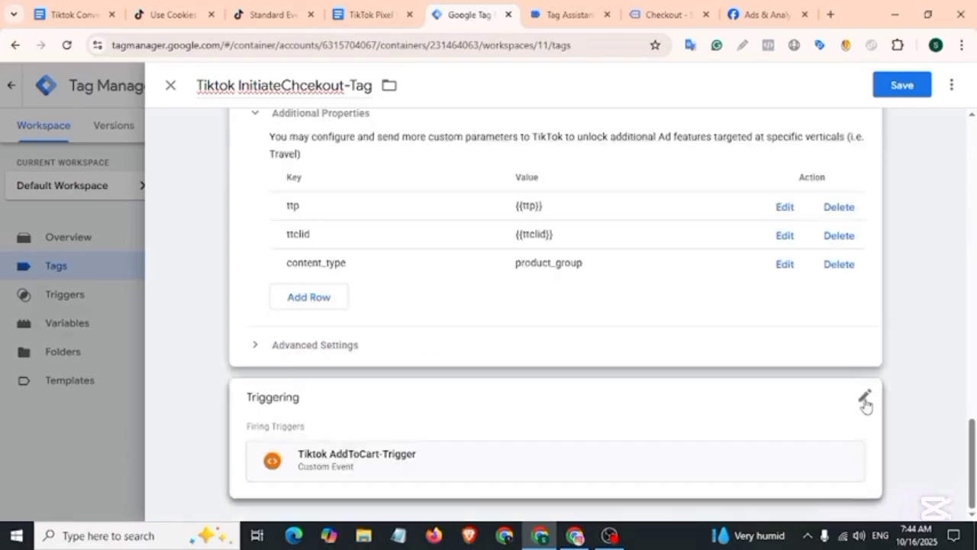
left_click(865, 400)
left_click(845, 430)
Step: Create a new firing trigger of the Custom Event type for the tag
left_click(640, 429)
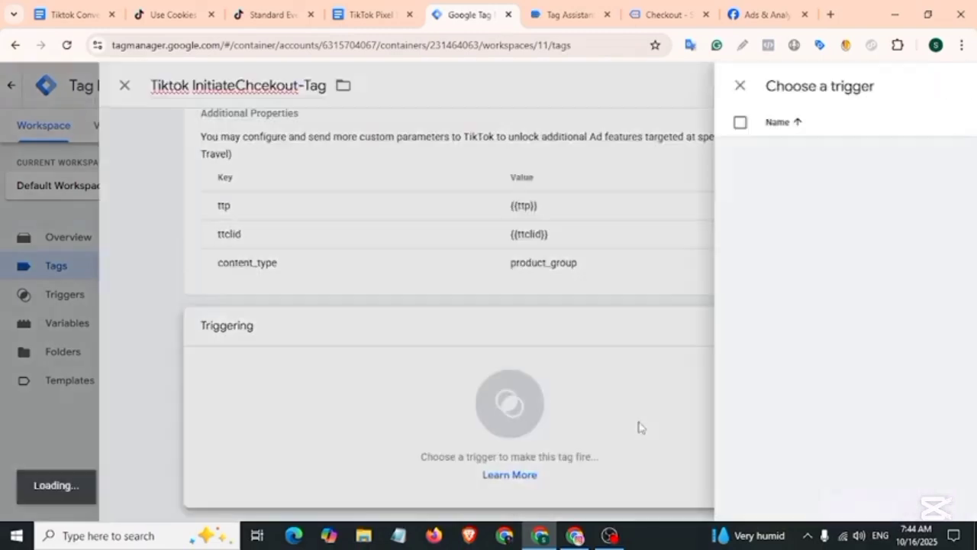
left_click(945, 86)
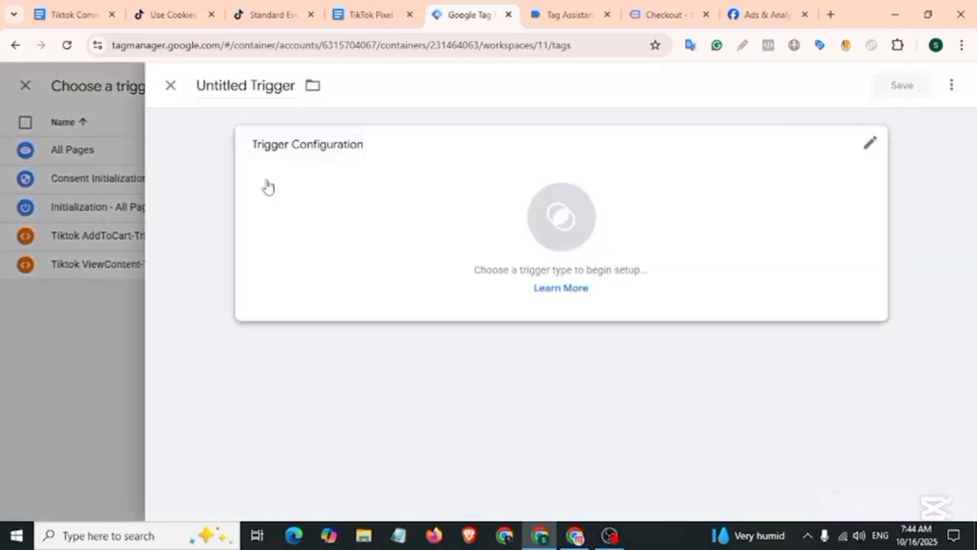
left_click(274, 191)
scroll(668, 290, "down", 5)
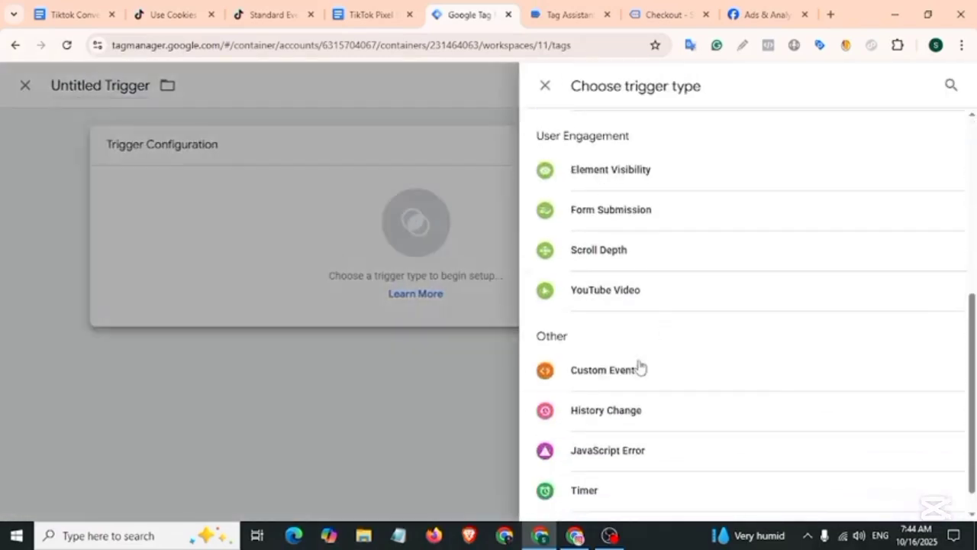
left_click(625, 370)
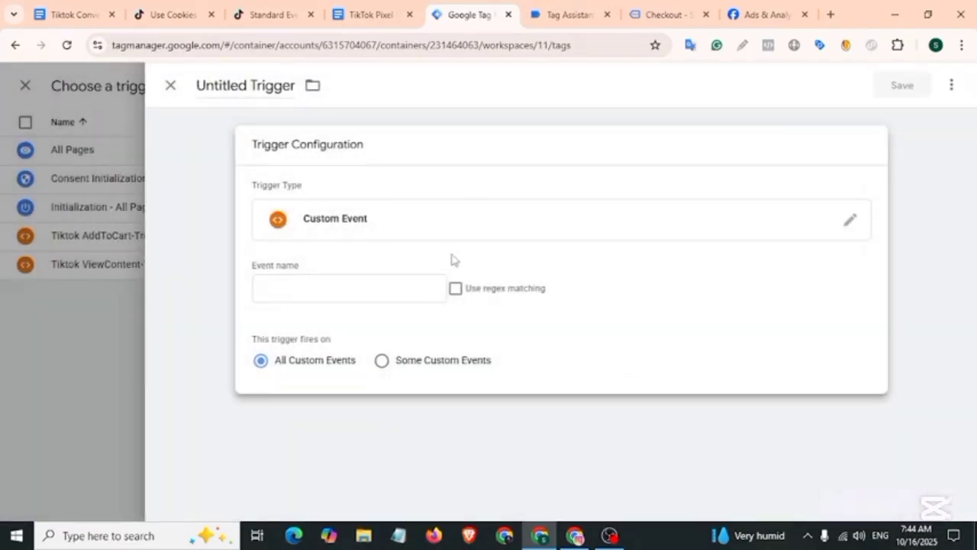
Step: Copy the begin_checkout event name from the Tag Assistant API call into the new trigger's event name
left_click(571, 14)
scroll(408, 441, "up", 10)
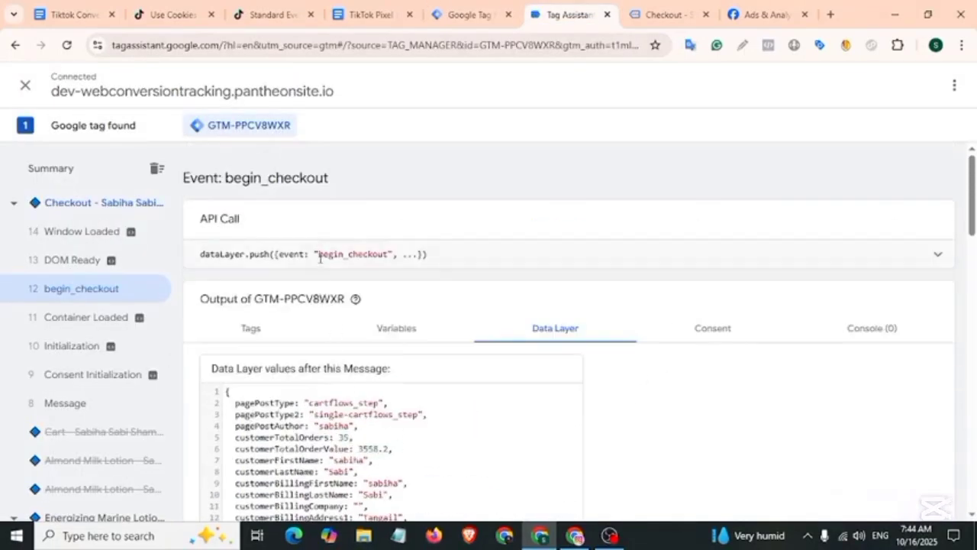
left_click_drag(318, 254, 388, 254)
left_click(462, 14)
Step: Save the trigger as Tiktok InitiateCheckout-Trigger, then save the checkout tag
left_click(247, 85)
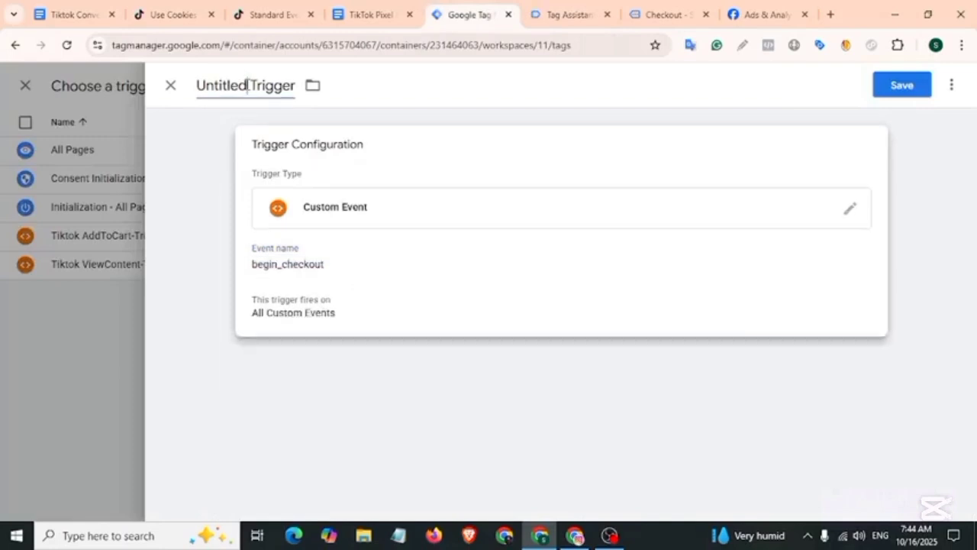
key("ctrl+a")
type("Tiktok Initiage")
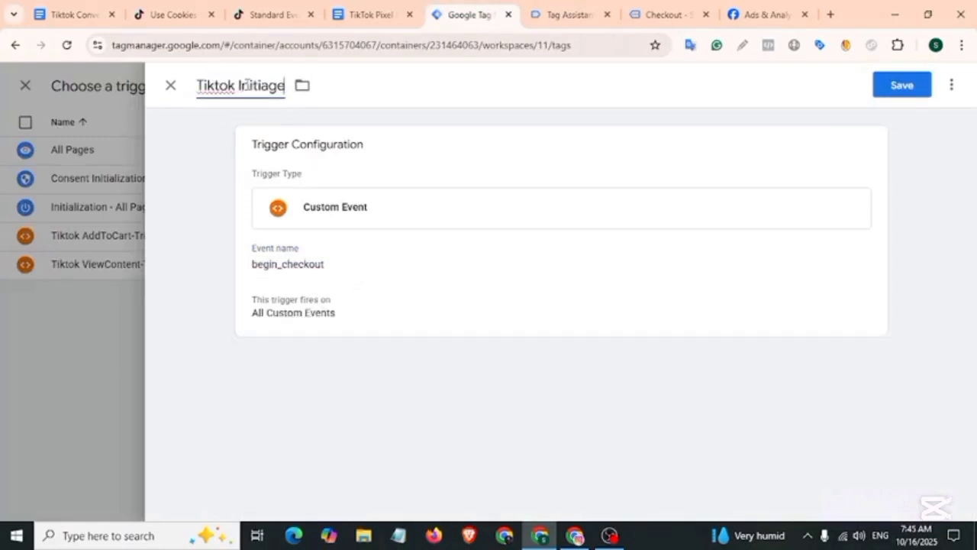
key("BackSpace")
key("BackSpace")
type("teCheckout-Trigger")
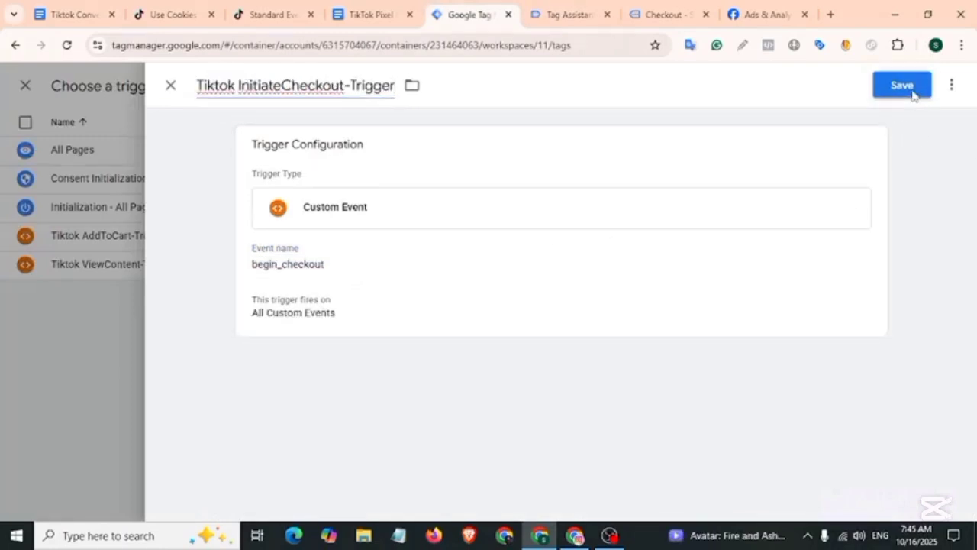
left_click(912, 91)
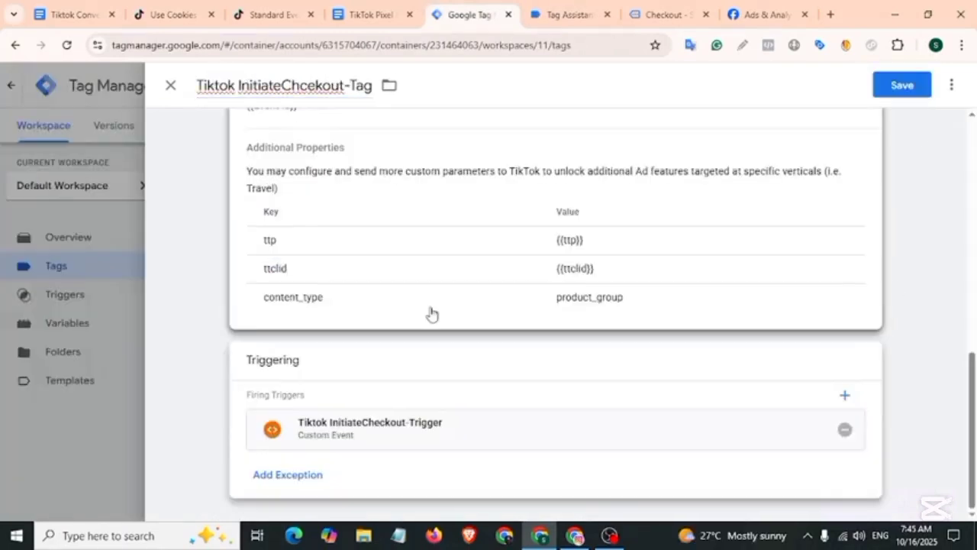
left_click(901, 92)
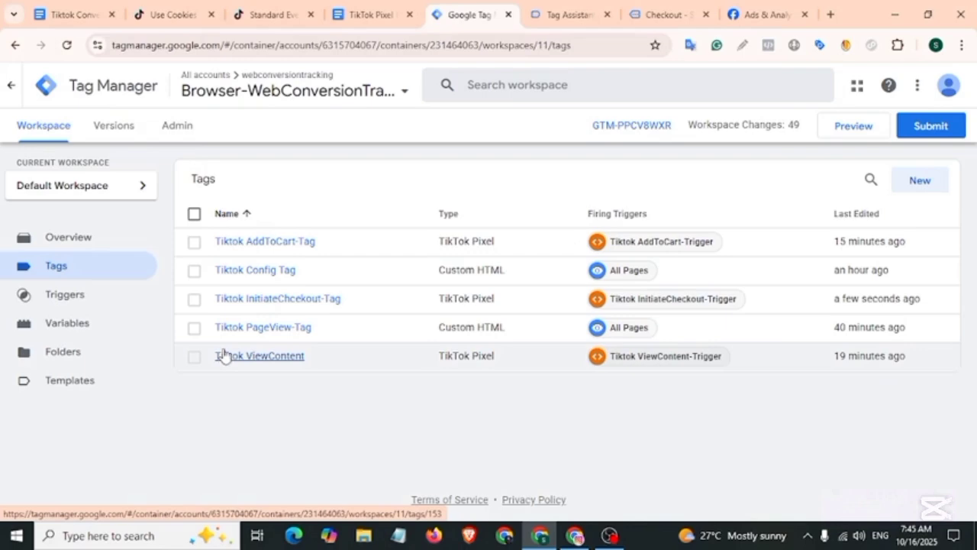
Step: Switch to the store's checkout page and place the cash on delivery order to generate a purchase event
left_click(660, 15)
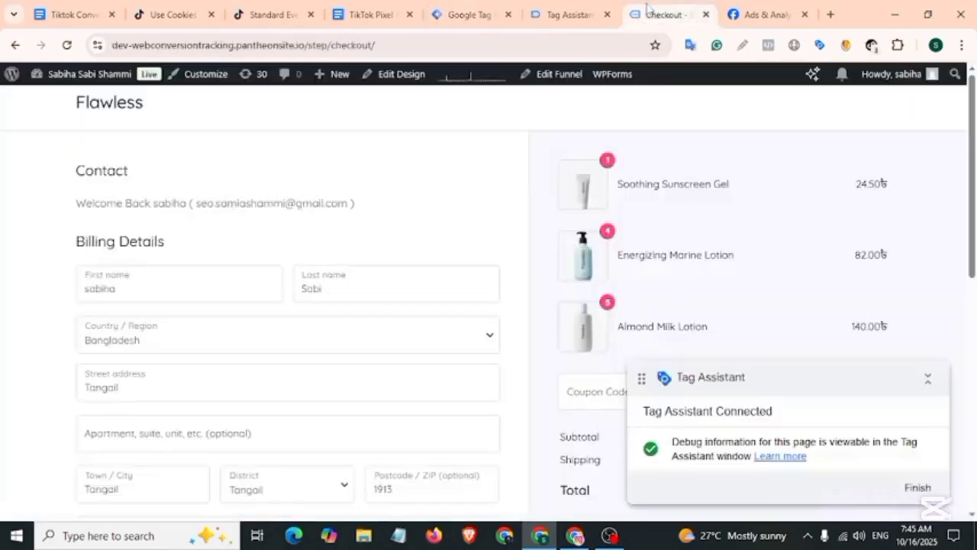
scroll(370, 267, "down", 7)
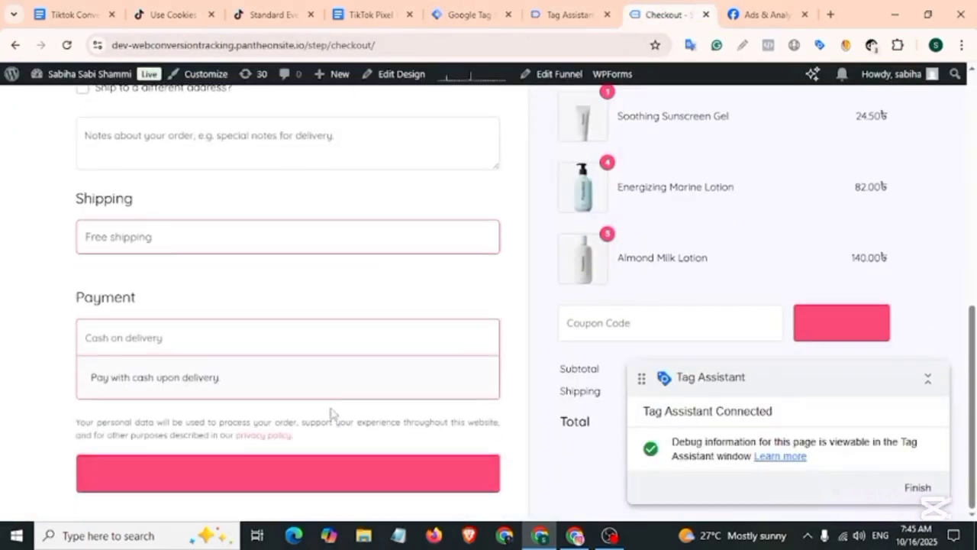
left_click(288, 475)
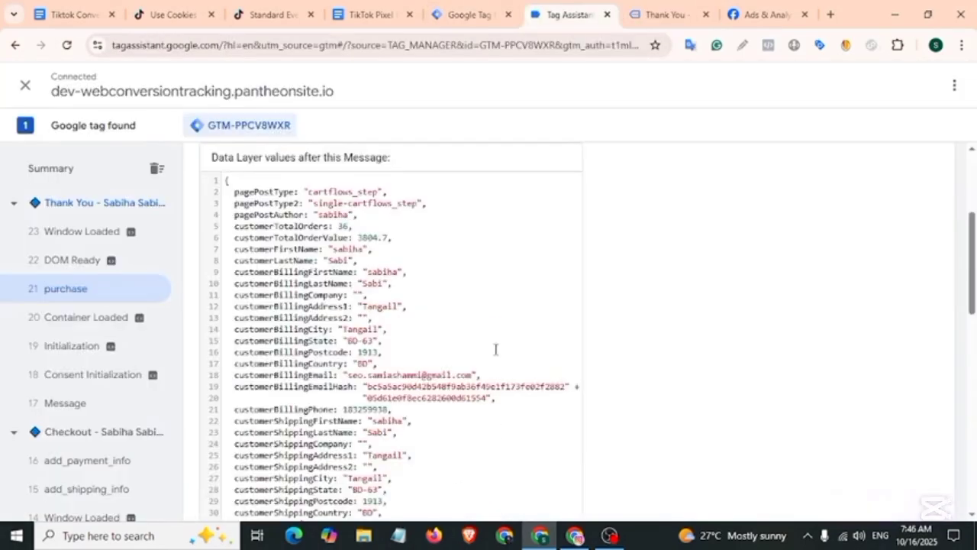
Step: Examine the purchase event's data layer in Tag Assistant, focusing on the customerBillingEmail and customerBillingPhone keys
scroll(496, 349, "up", 2)
scroll(495, 349, "down", 6)
scroll(465, 372, "up", 2)
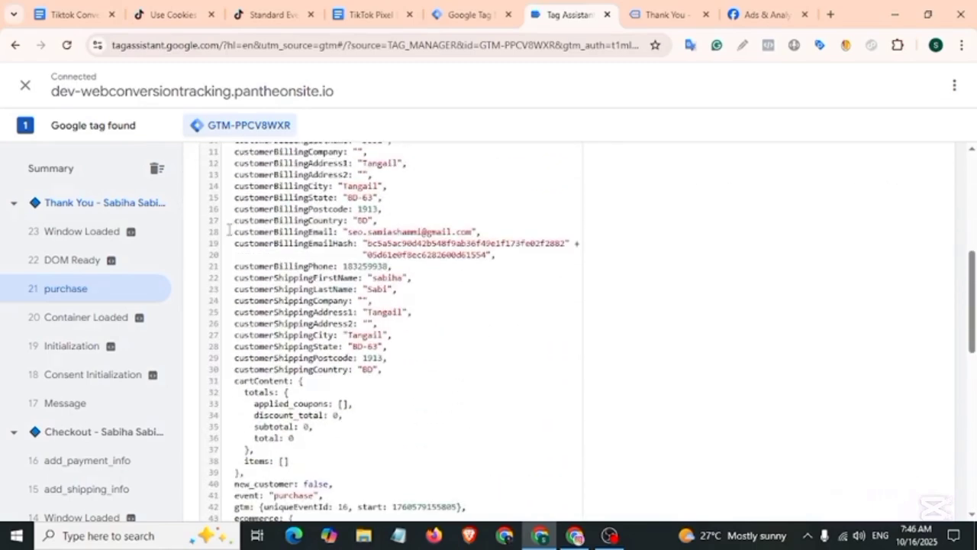
left_click_drag(236, 231, 322, 222)
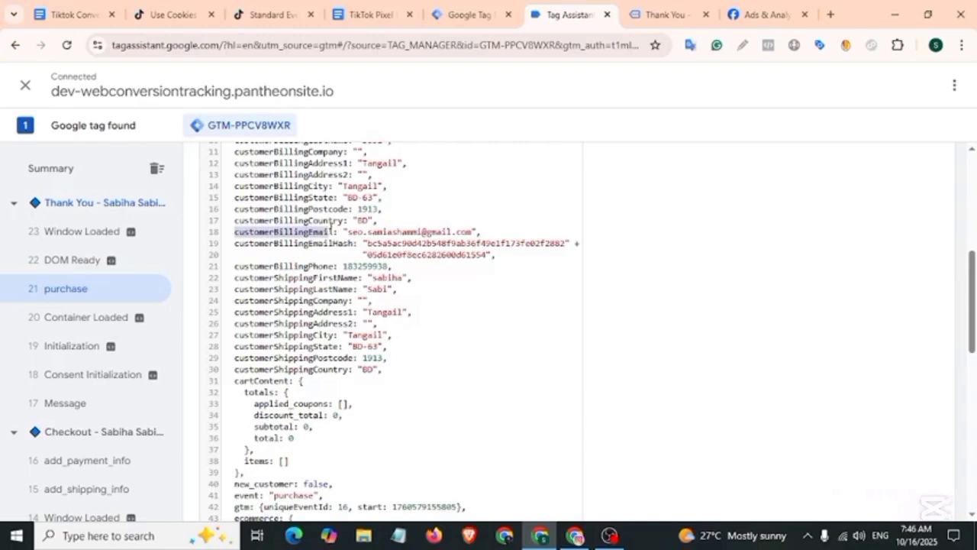
left_click_drag(236, 265, 334, 266)
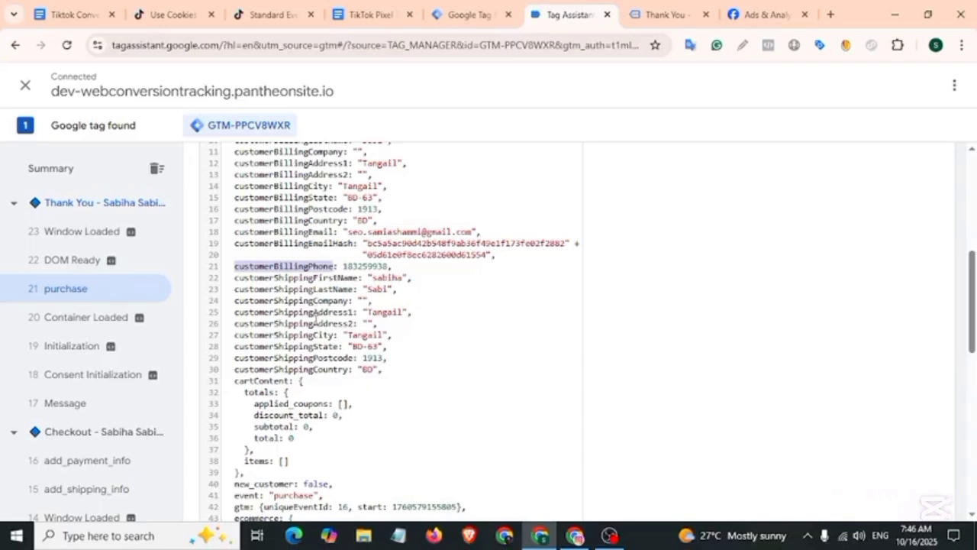
left_click_drag(235, 235, 319, 248)
left_click(319, 248)
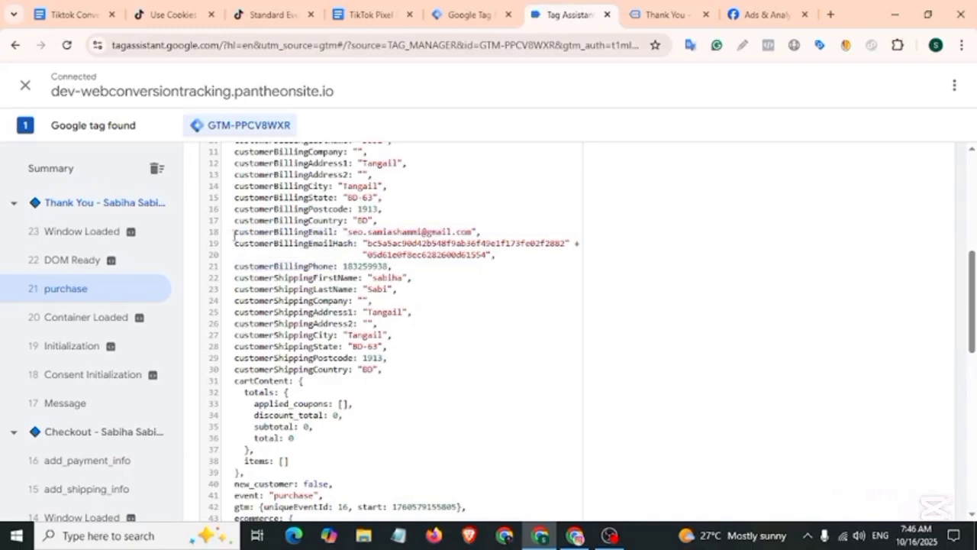
Step: Copy the customerBillingEmail key from the purchase event's data layer and start a new user-defined variable in Tag Manager
left_click_drag(236, 237, 329, 233)
key("ctrl+c")
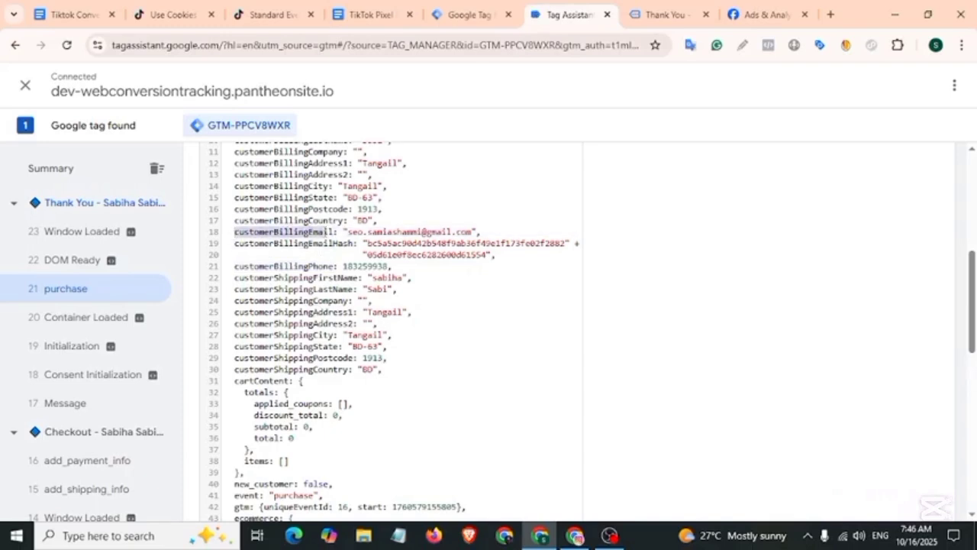
left_click(467, 15)
left_click(79, 328)
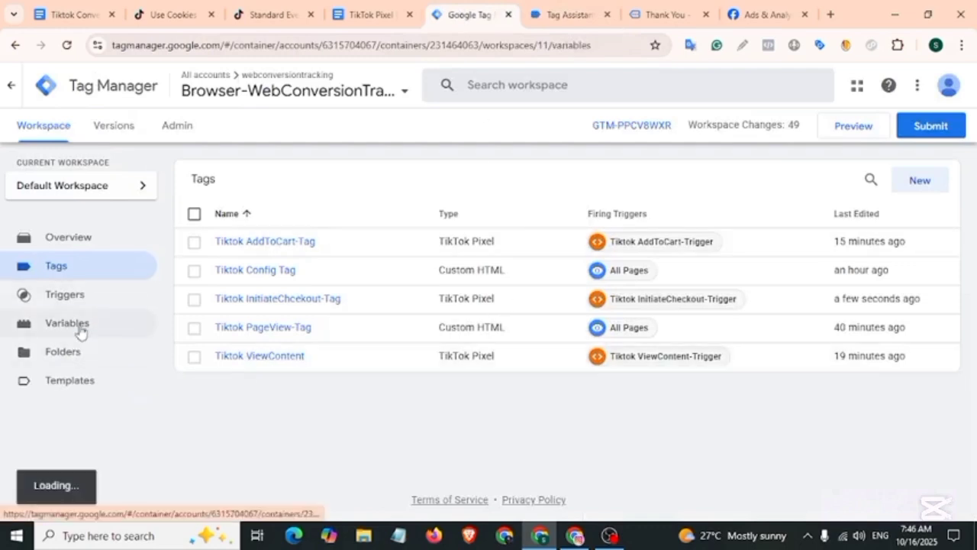
scroll(207, 214, "down", 5)
left_click_drag(188, 192, 361, 207)
left_click(908, 191)
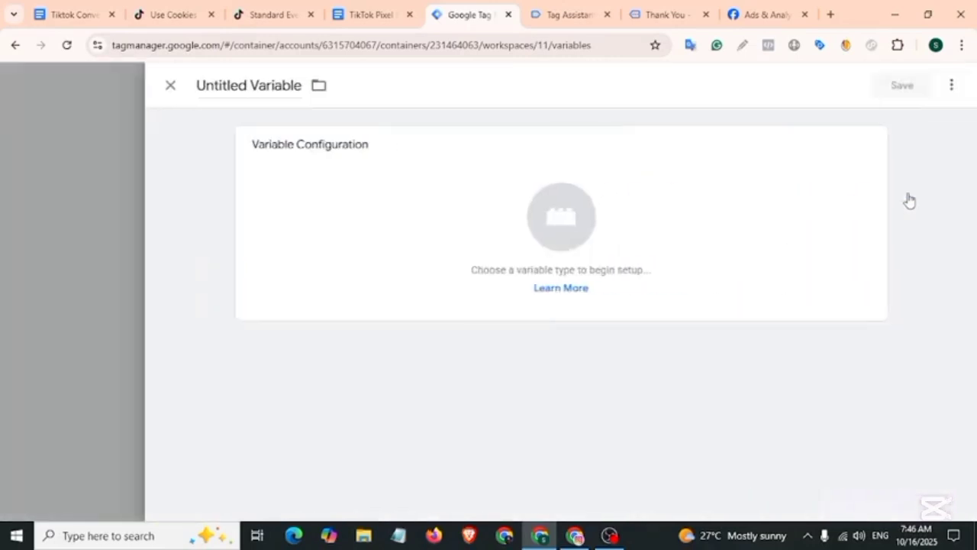
Step: Configure the new variable as a Data Layer Variable with the data layer name customerBillingEmail
left_click(388, 168)
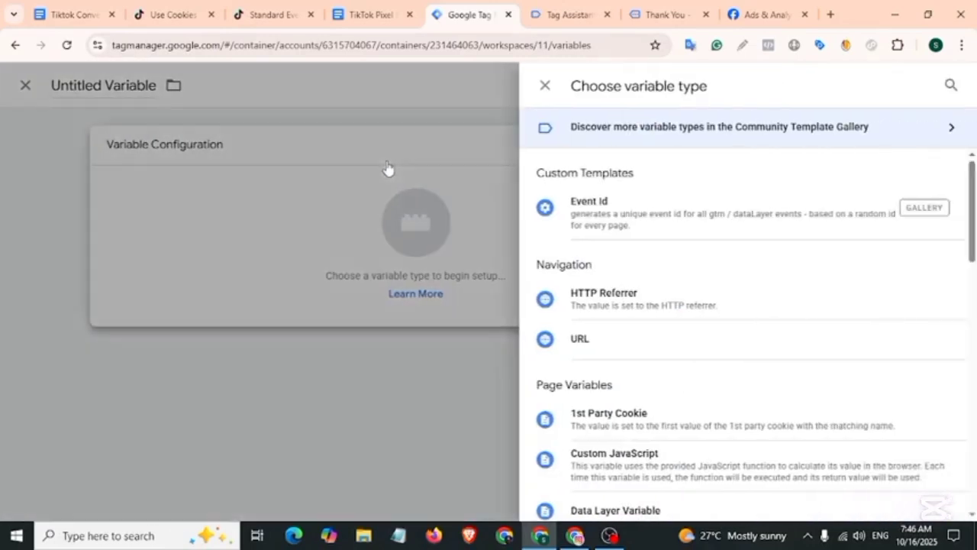
scroll(810, 258, "down", 2)
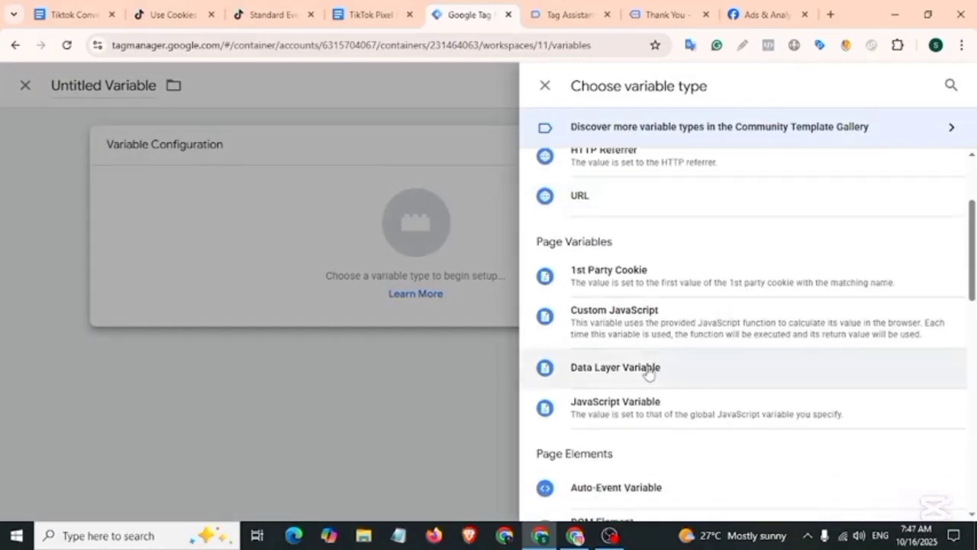
left_click(649, 367)
left_click(285, 289)
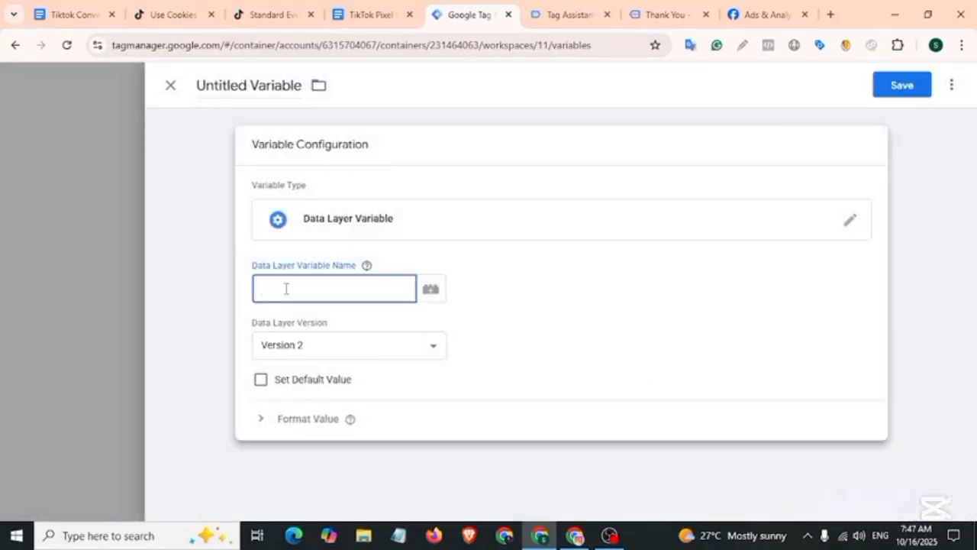
key("ctrl+v")
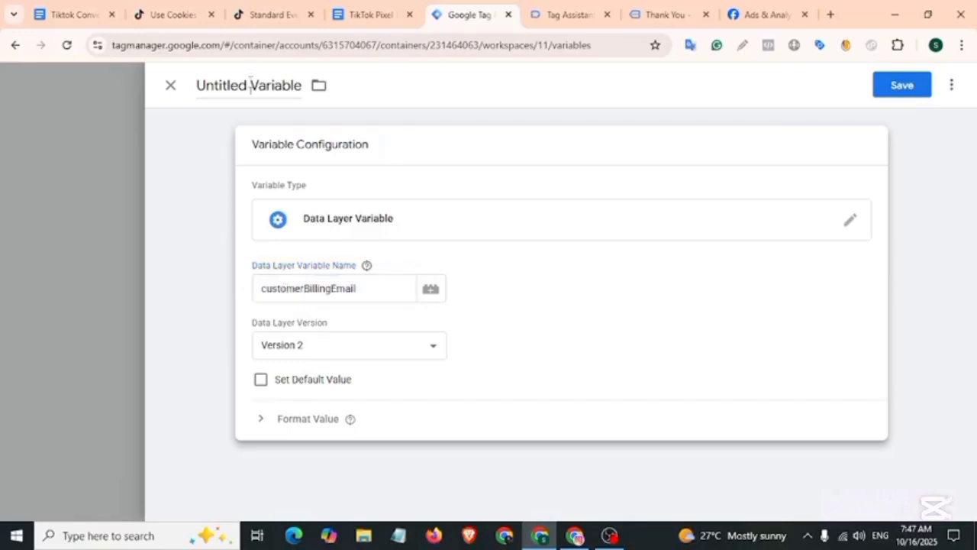
Step: Name the variable dlv-customerBillingEmail and save it
left_click(245, 84)
key("ctrl+a")
key("BackSpace")
type("dlv-")
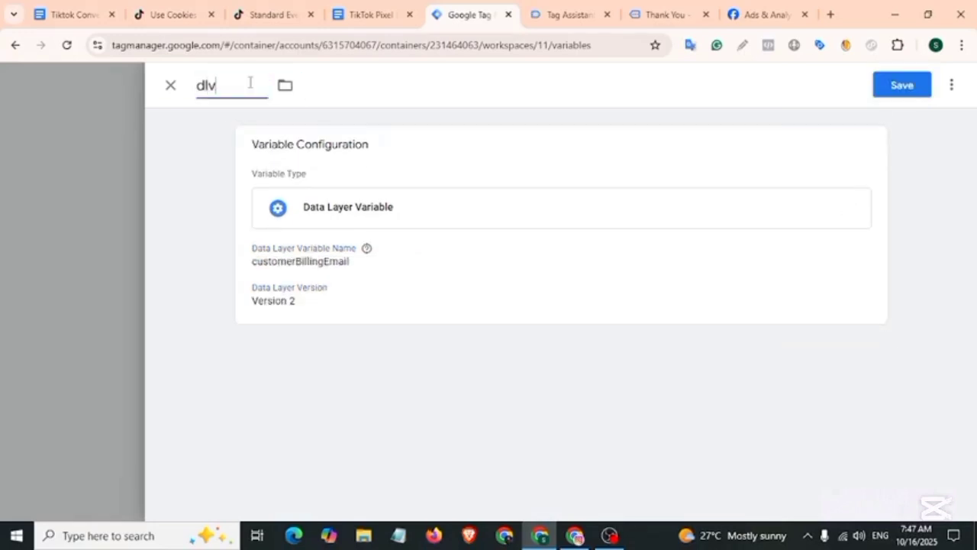
key("ctrl+v")
key("ctrl+Left")
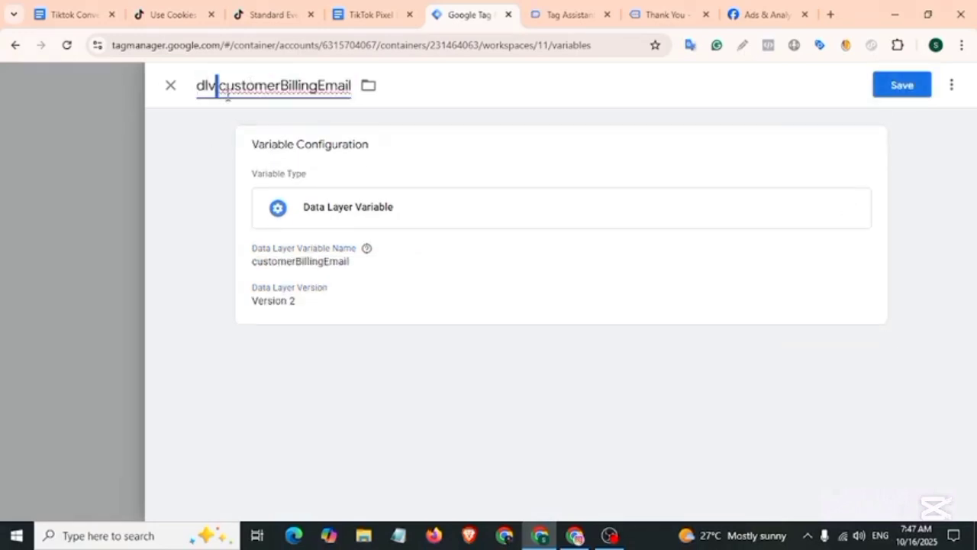
left_click(909, 92)
Step: Copy the customerBillingPhone key from the purchase data layer in Tag Assistant and duplicate the dlv-customerBillingEmail variable in Tag Manager
left_click(569, 15)
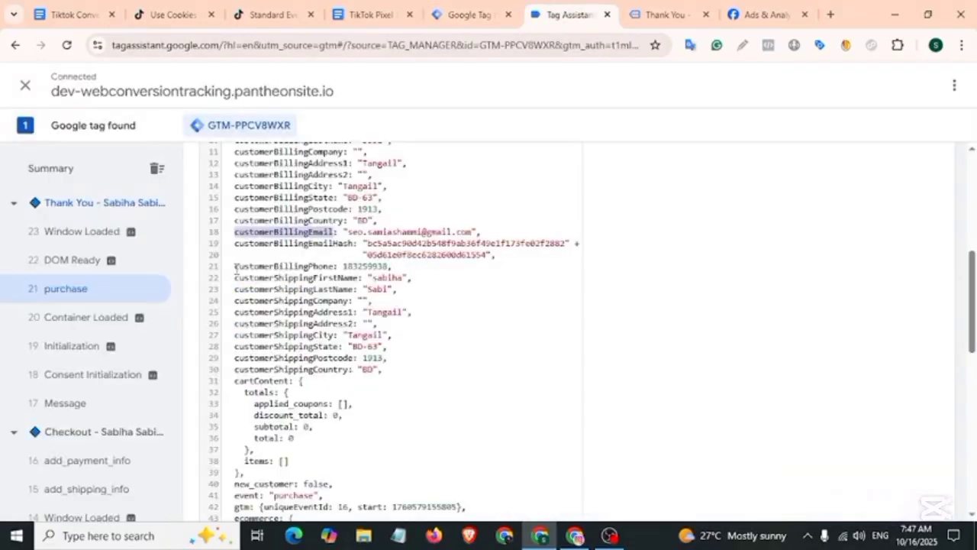
left_click_drag(235, 267, 330, 266)
key("ctrl+c")
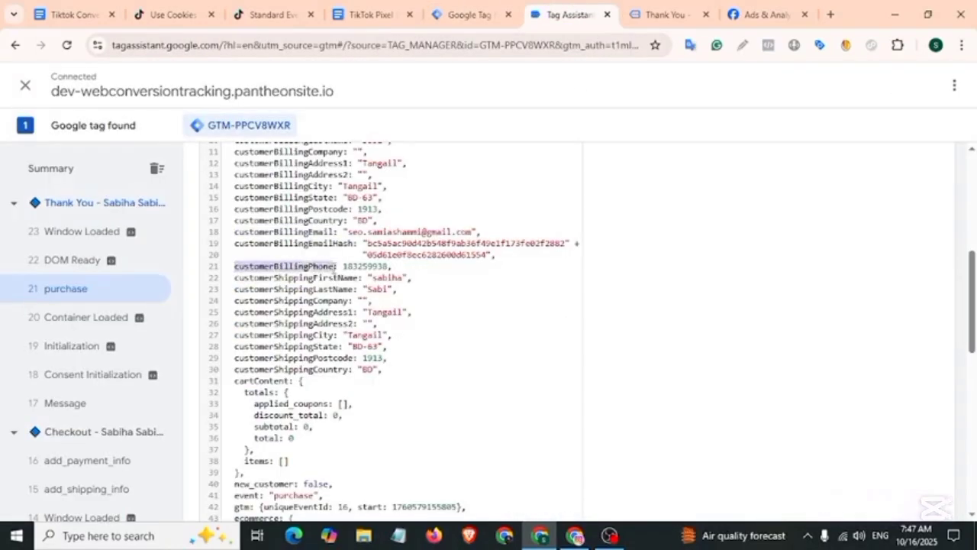
left_click(465, 18)
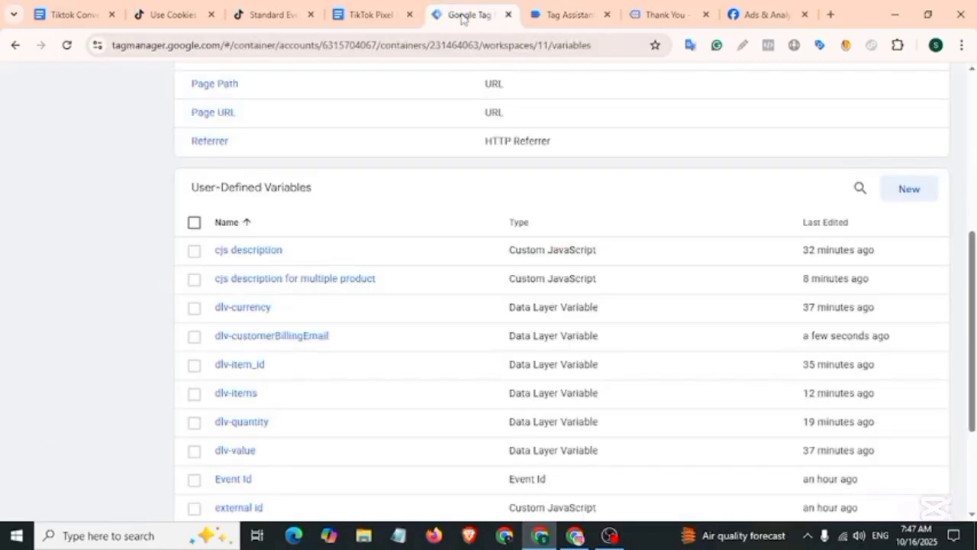
left_click(269, 341)
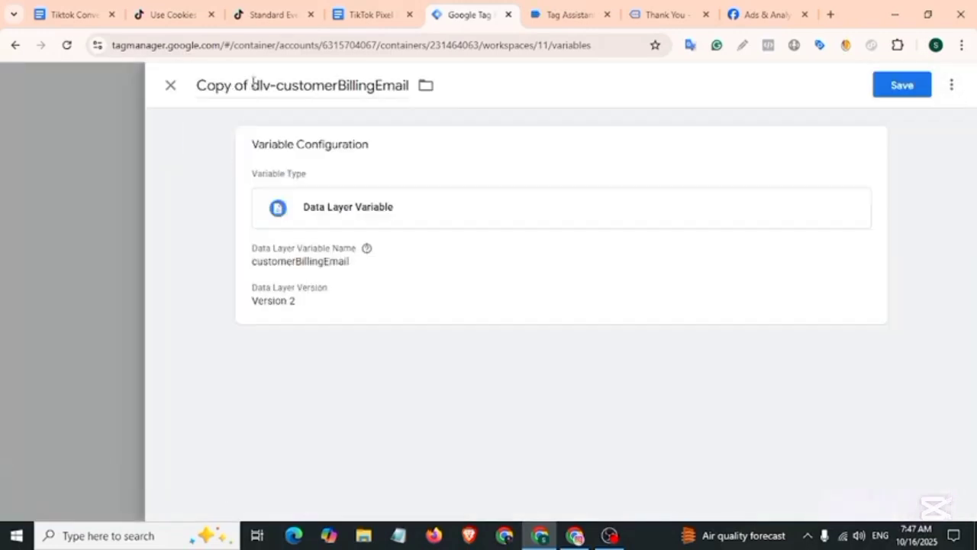
Step: Rename the duplicate dlv-customerBillingPhone, set its data layer variable name to customerBillingPhone, and save it
left_click_drag(222, 86, 356, 89)
key("ctrl+v")
left_click(368, 288)
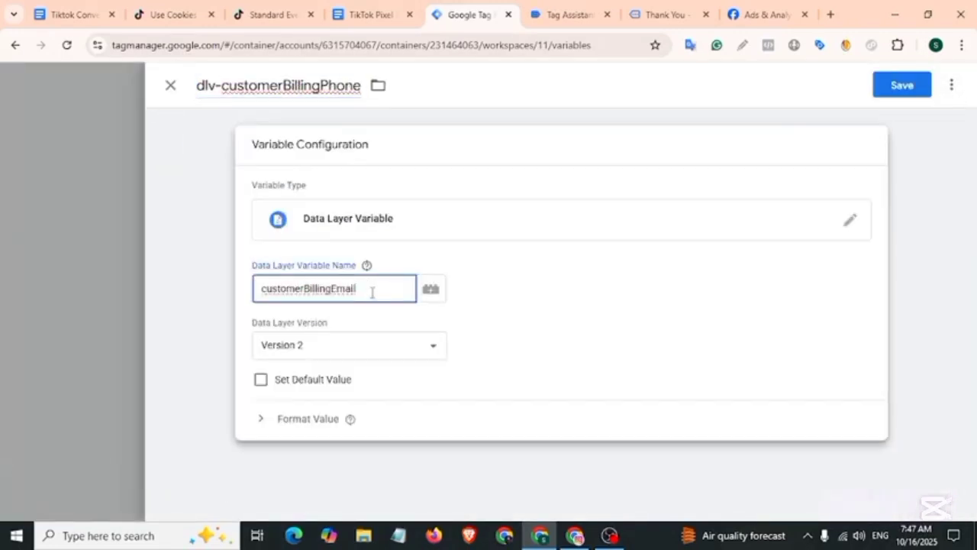
left_click_drag(366, 289, 264, 297)
key("ctrl+v")
left_click(902, 86)
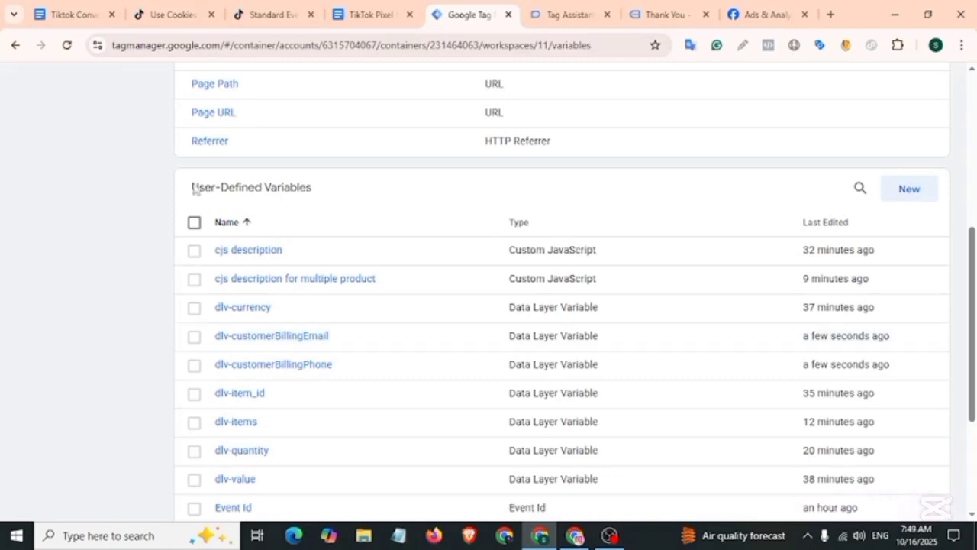
Step: Start a new Custom JavaScript variable and copy the phone-normalizing function from the TikTok Pixel tracking document in Google Docs
left_click_drag(192, 187, 316, 193)
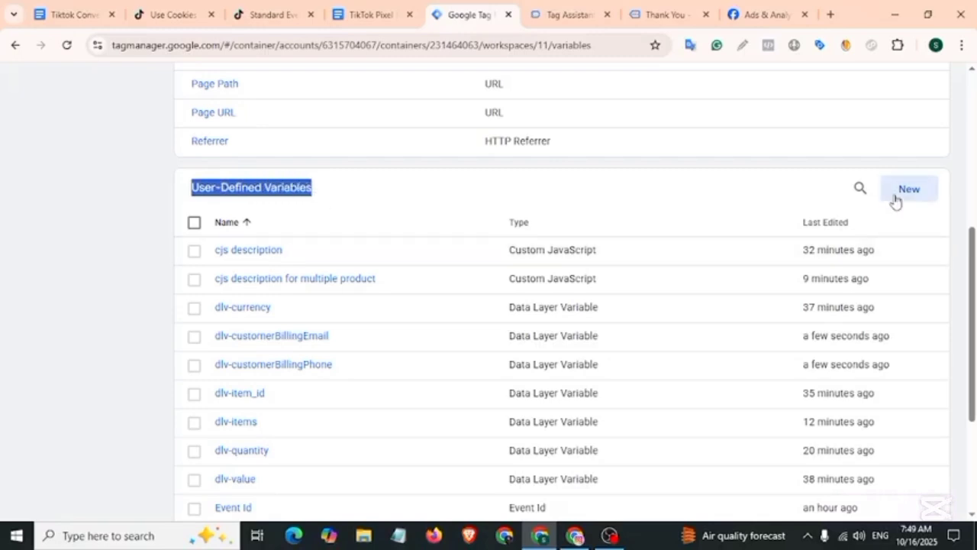
left_click(892, 197)
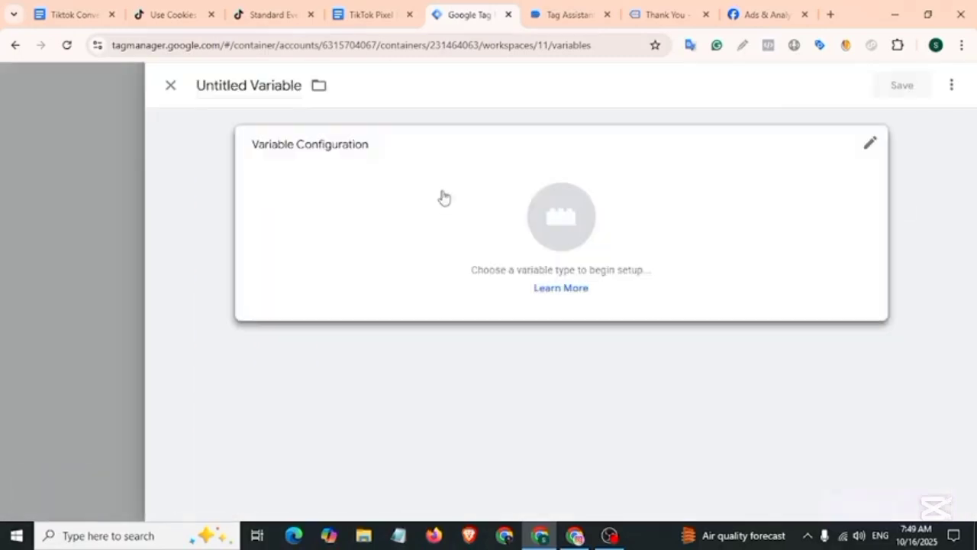
left_click(444, 197)
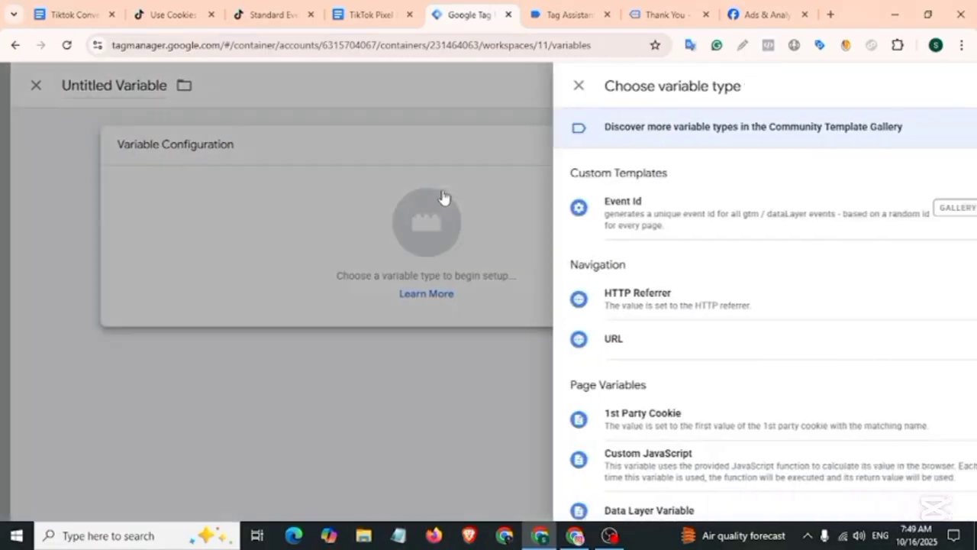
scroll(708, 334, "down", 2)
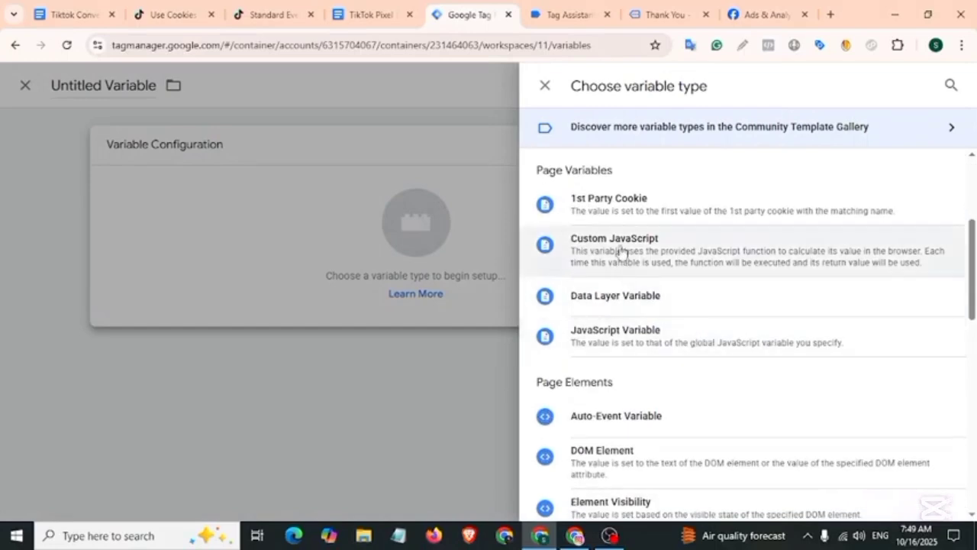
left_click(620, 253)
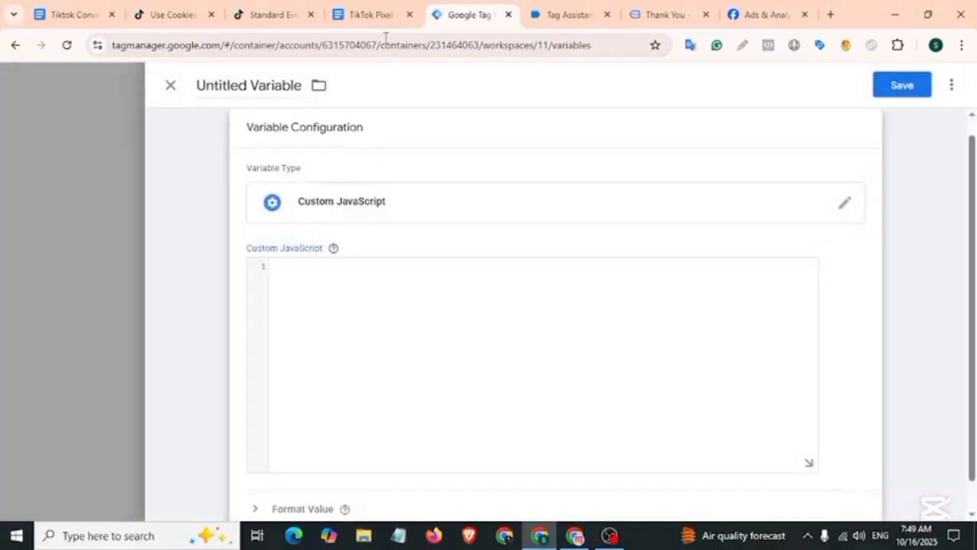
left_click(378, 14)
left_click_drag(310, 457, 329, 479)
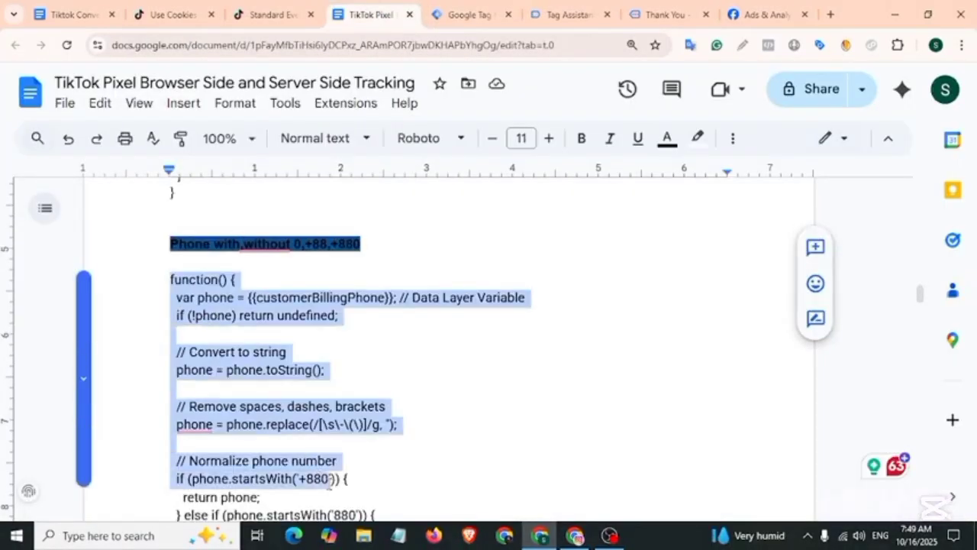
Step: Look over the Ads & Analytics – Free Support Group page on Facebook and its featured posts
left_click(763, 14)
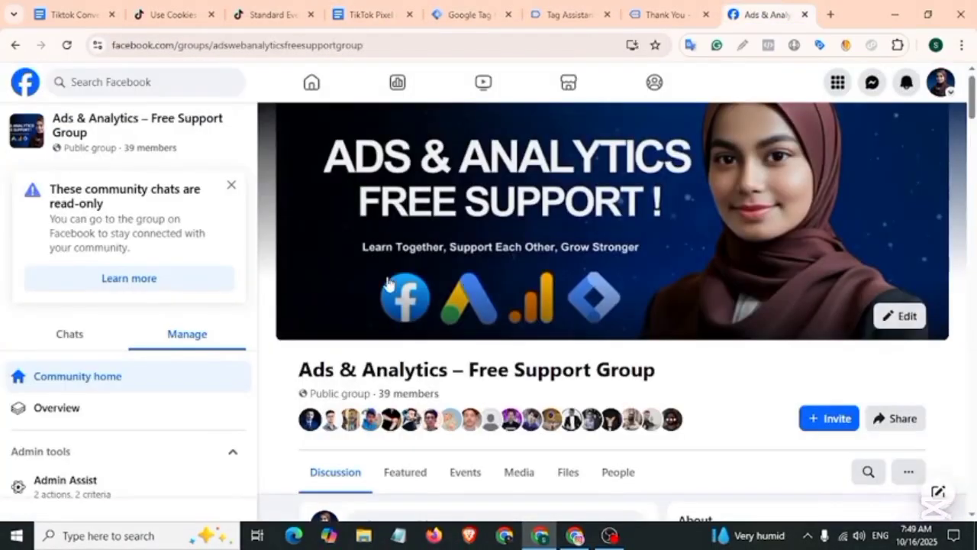
scroll(385, 287, "down", 1)
left_click_drag(298, 290, 645, 329)
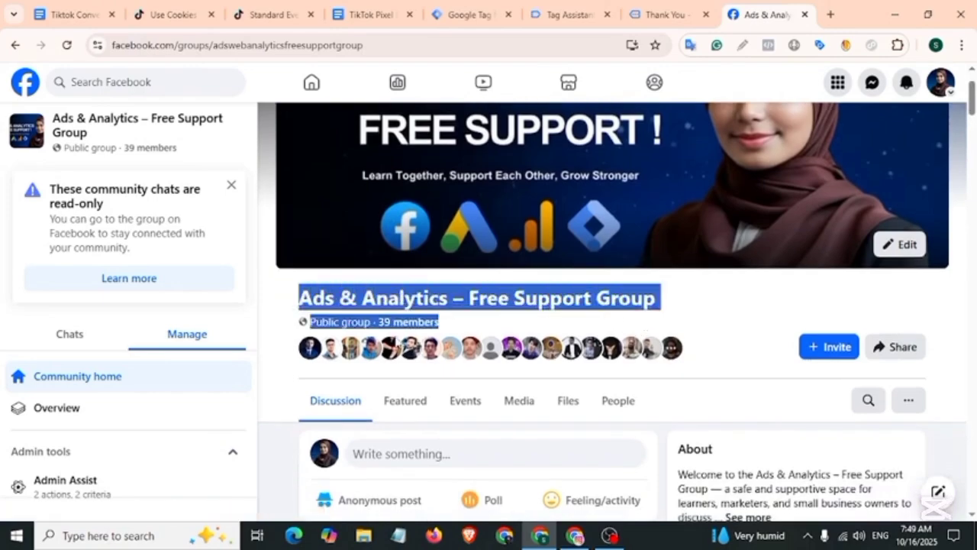
scroll(387, 364, "down", 3)
scroll(416, 364, "down", 6)
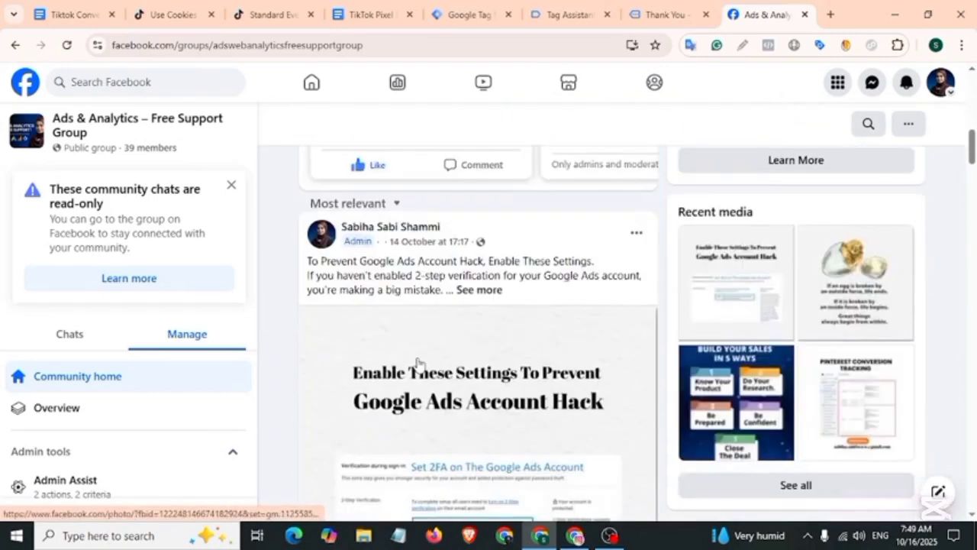
scroll(416, 361, "up", 6)
scroll(420, 328, "down", 2)
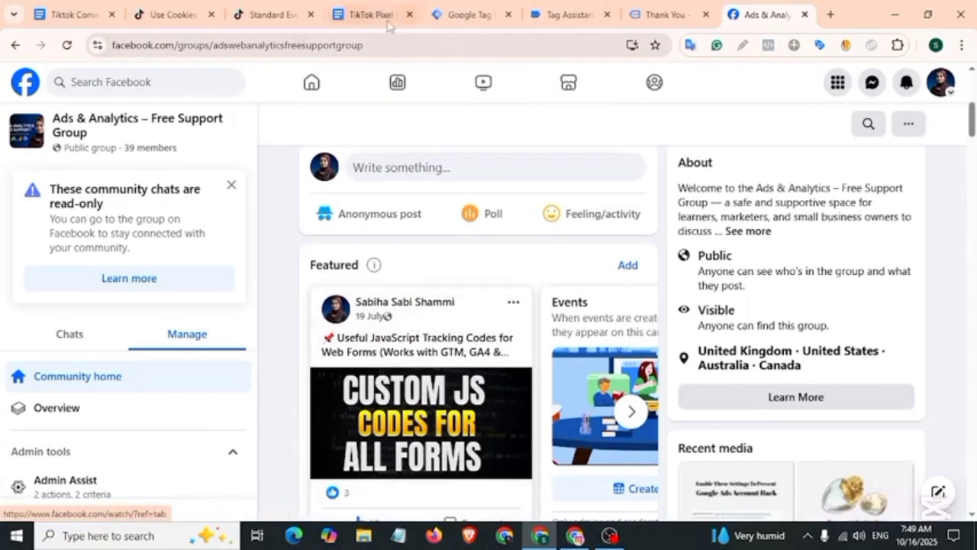
Step: Return to Tag Manager and paste the phone-normalizing function into the Custom JavaScript variable
left_click(390, 19)
left_click(467, 16)
type("function() {   var phone = {{customerBillingPhone}}; // Data Layer Variable   if (!phone) return undefined;    // Convert to string   phone = phone.toString();    // Remove spaces, dashes, brackets   phone = phone.replace(/[\\s\\-\\(\\)]/g, '');    // Normalize phone number   if (phone.startsWith('+880')) {     return phone;   } else if (phone.startsWith('880')) {     return '+' + phone;   } else if (phone.startsWith('0')) {     return '+880' + phone.substring(1);   } else if (phone.startsWith('+')) {     return phone;   } else {     // fallback     return '+880' + phone;   } }")
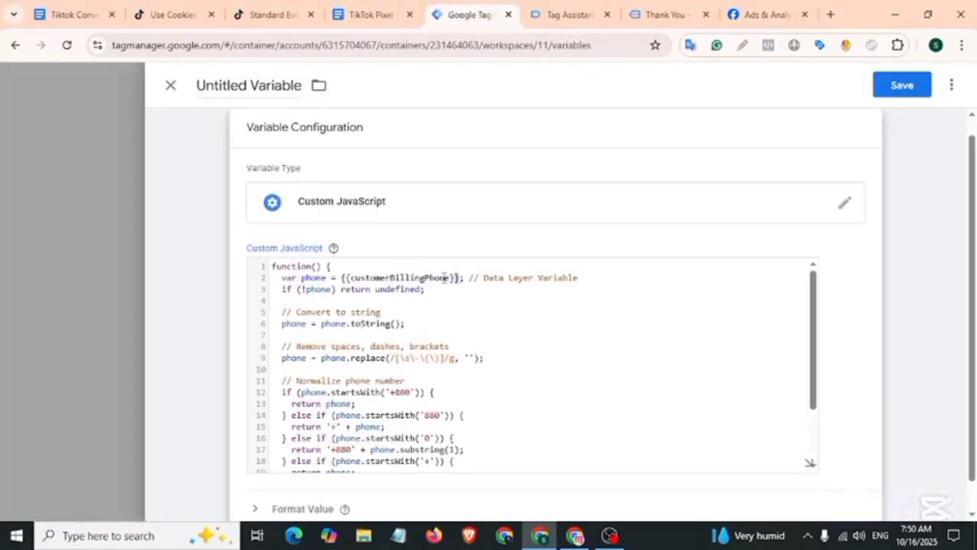
Step: Replace the {{customerBillingPhone}} reference in the function's code with {{dlv-customerBillingPhone}}
left_click_drag(456, 278, 342, 272)
key("ctrl+c")
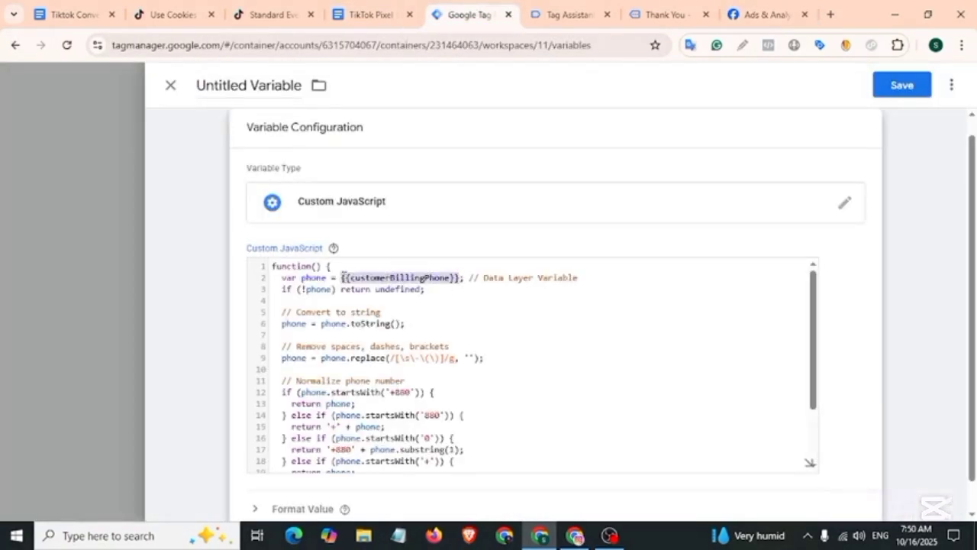
type("{{dlv")
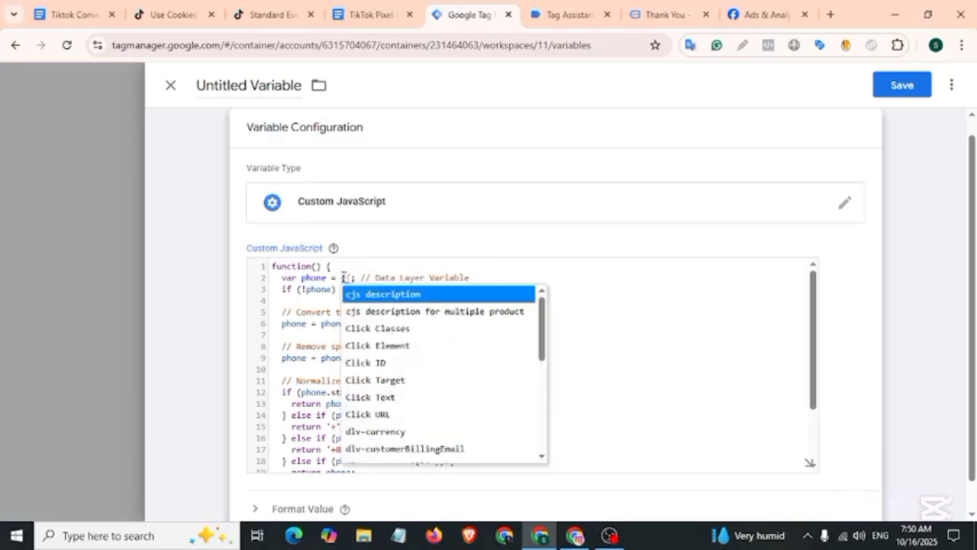
left_click(372, 329)
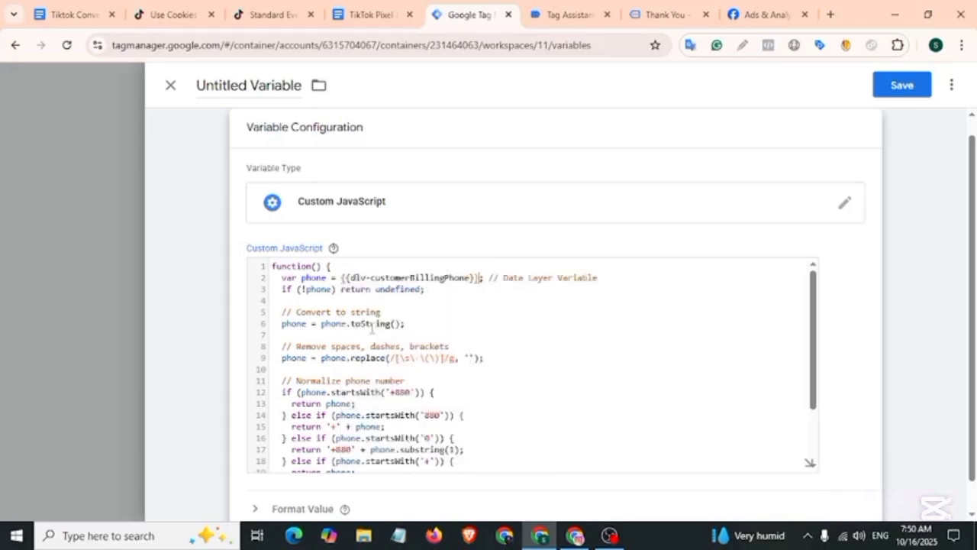
Step: Name the Custom JavaScript variable cjs customerBillingPhone and save it
left_click(247, 87)
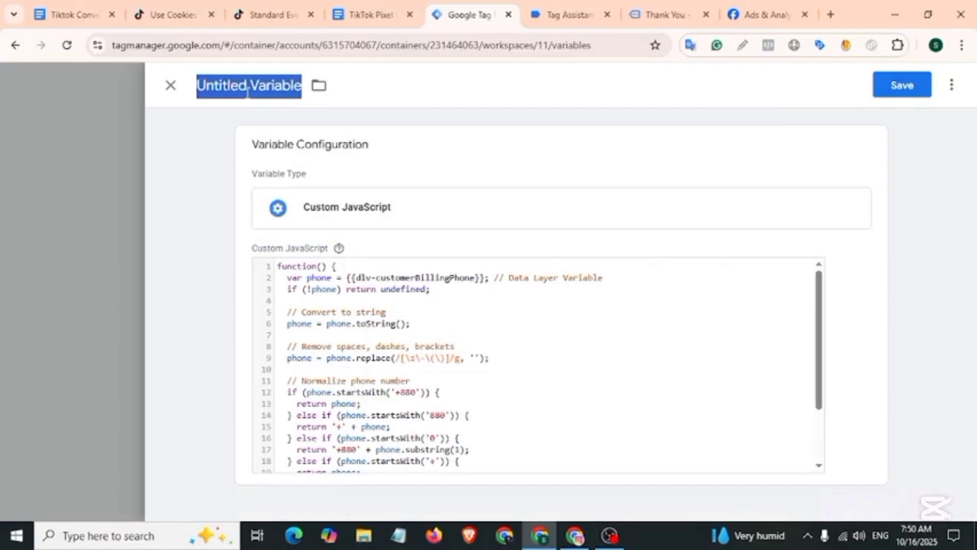
type("cjs")
key("ctrl+v")
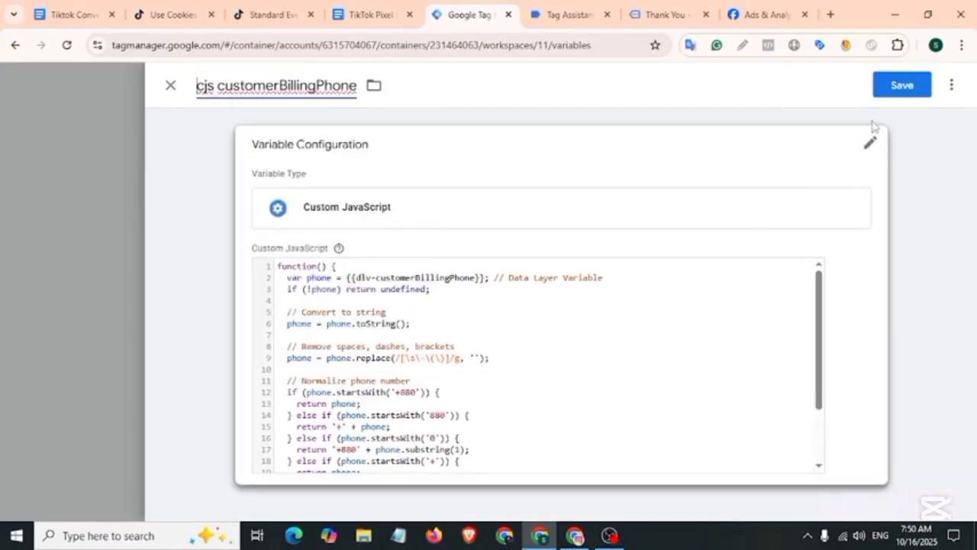
left_click(901, 87)
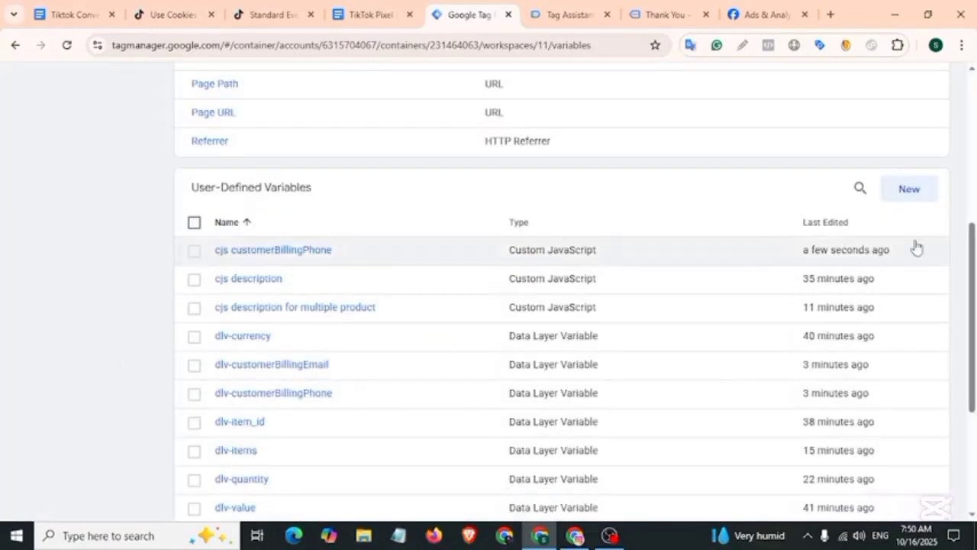
Step: Create a new user-defined variable of the Custom JavaScript type
left_click(908, 189)
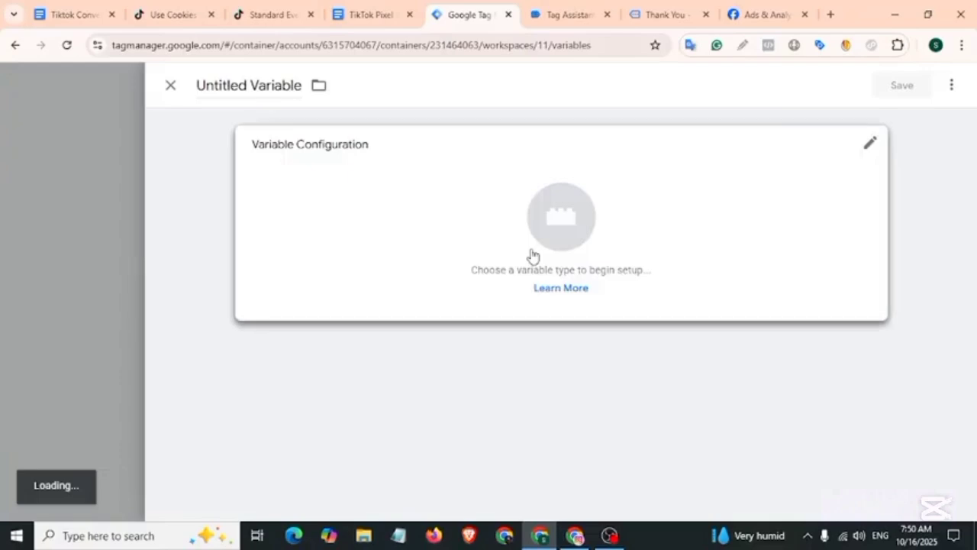
left_click(530, 255)
scroll(730, 349, "down", 1)
left_click(659, 397)
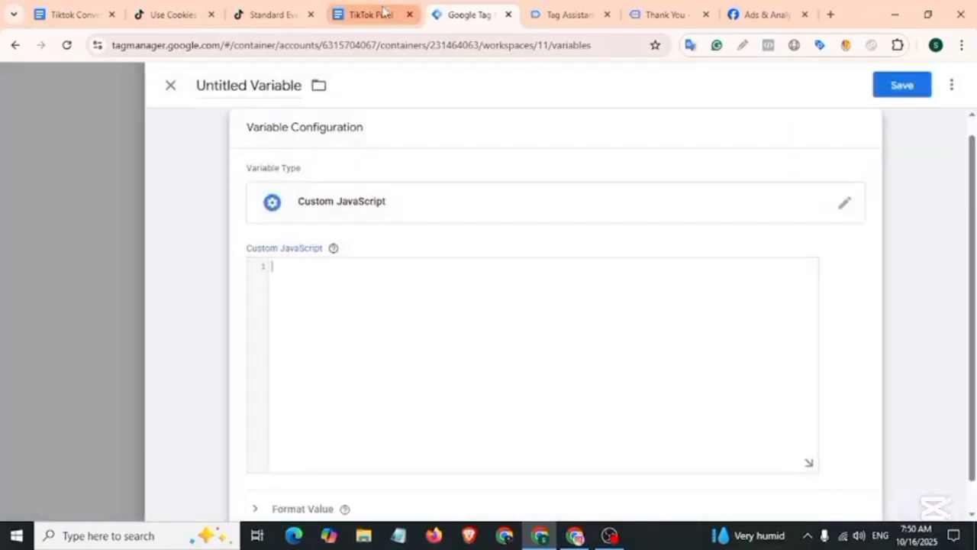
Step: Copy the email-normalizing function from the TikTok Pixel document and paste it into the variable's Custom JavaScript code
left_click(384, 11)
left_click_drag(170, 317, 414, 515)
left_click(467, 13)
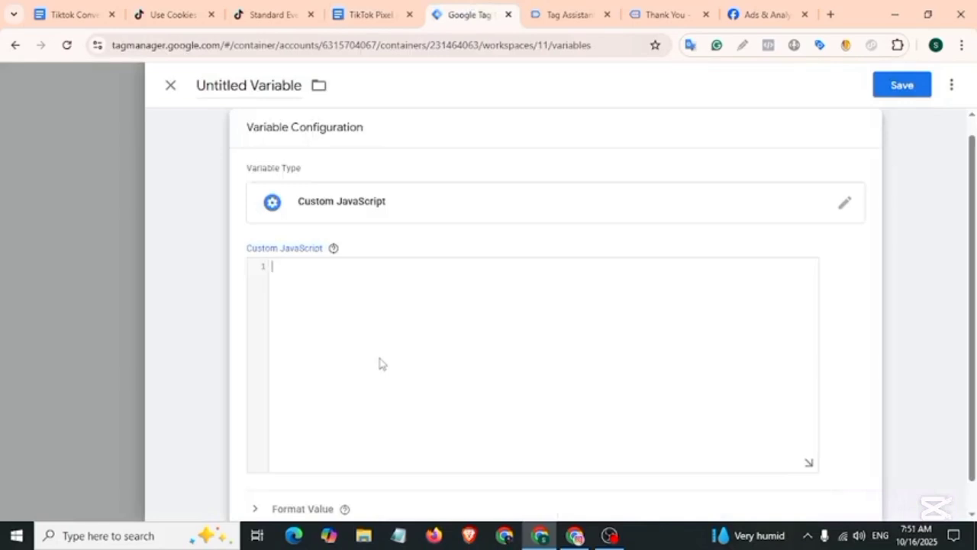
type("function() {   var email = {{customerBillingEmail}}; // Replace with your actual email variable name    if (!email) return undefined;    // Remove spaces, trim, and lowercase   email = email.trim().toLowerCase();    // Optional: remove hidden Unicode chars (for safety)   email = email.replace(/[^\\x00-\\x7F]/g, '');    // Basic email format validation   var emailPattern = /^[^\\s@]+@[^\\s@]+\\.[^\\s@]+$/;   if (!emailPattern.test(email)) {     return undefined; // invalid email, don't send to TikTok   }    return email; }")
scroll(381, 363, "up", 3)
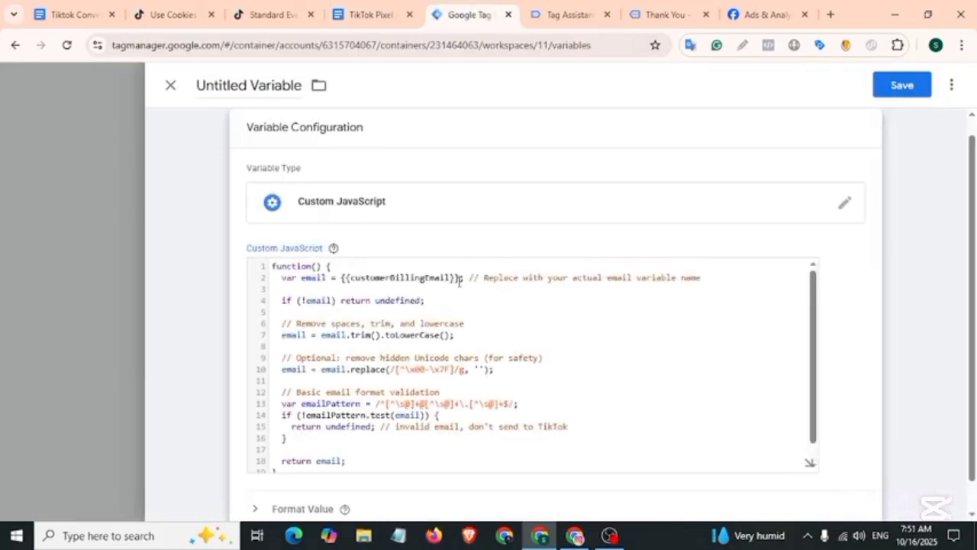
Step: Replace the {{customerBillingEmail}} reference in the function's code with {{dlv-customerBillingEmail}}
left_click_drag(459, 280, 341, 281)
key("super+c")
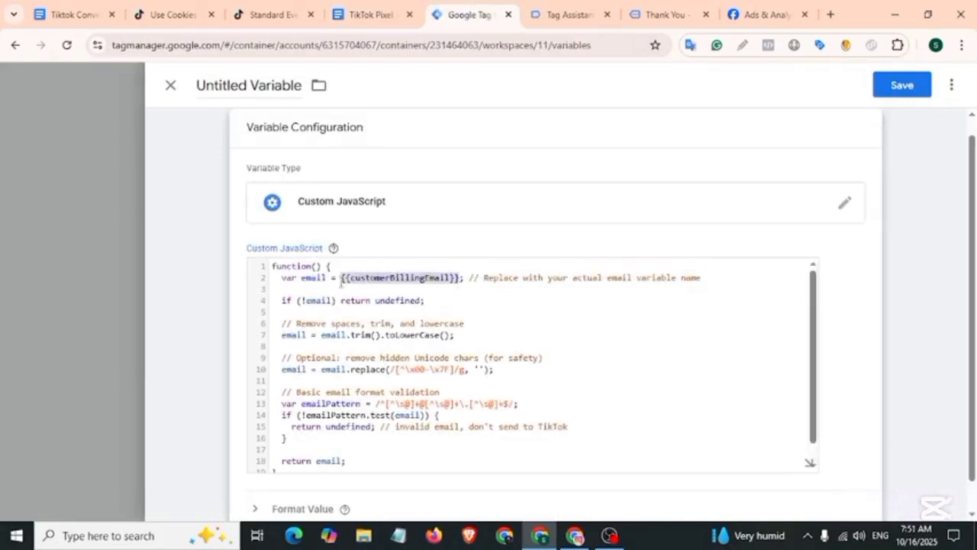
key("BackSpace")
type("{{")
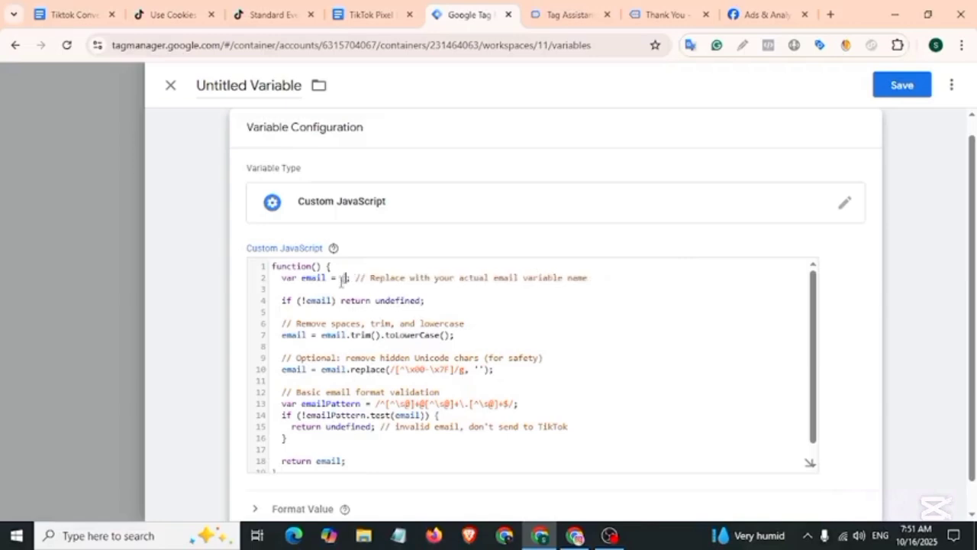
type("dlv")
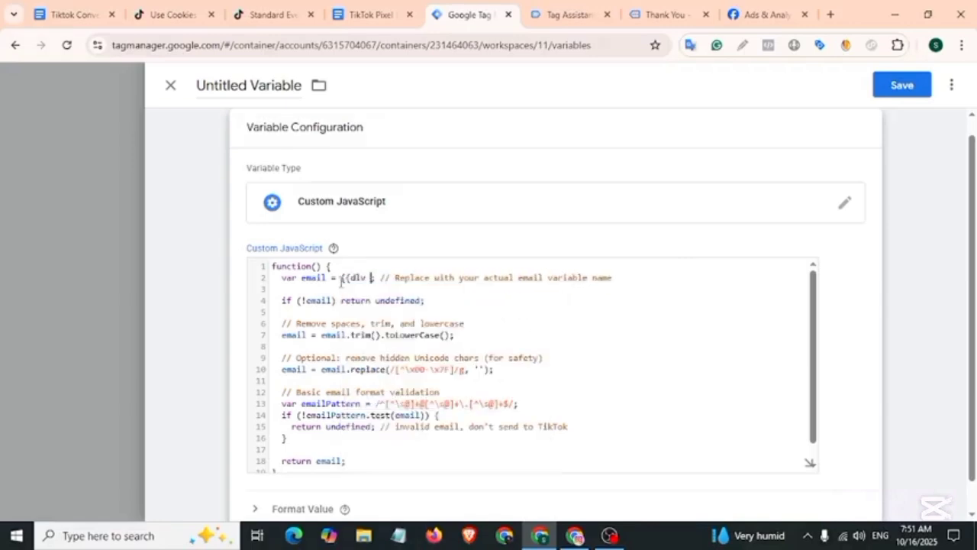
key("BackSpace")
left_click(365, 310)
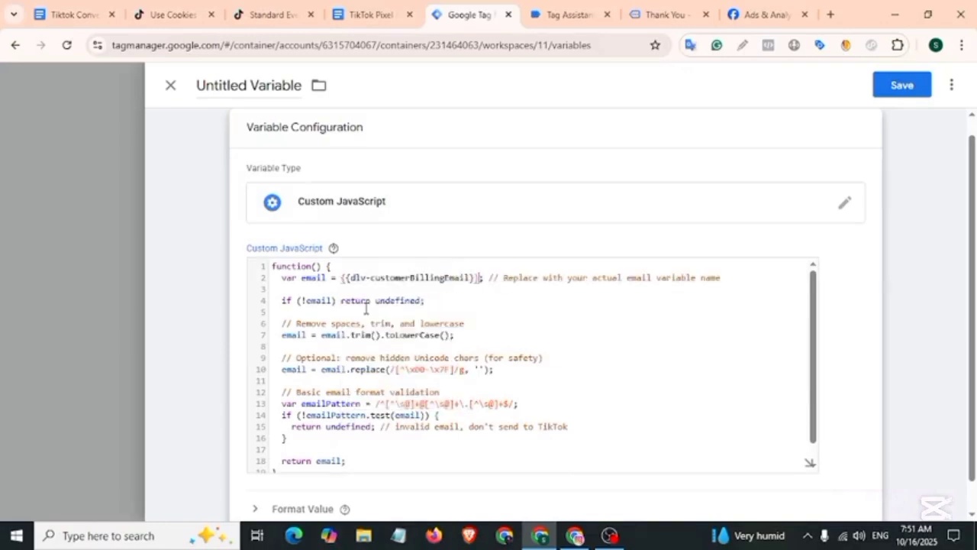
Step: Name the Custom JavaScript variable cjs customerBillingEmail and save it
left_click(249, 85)
type("cjs")
key("super+v")
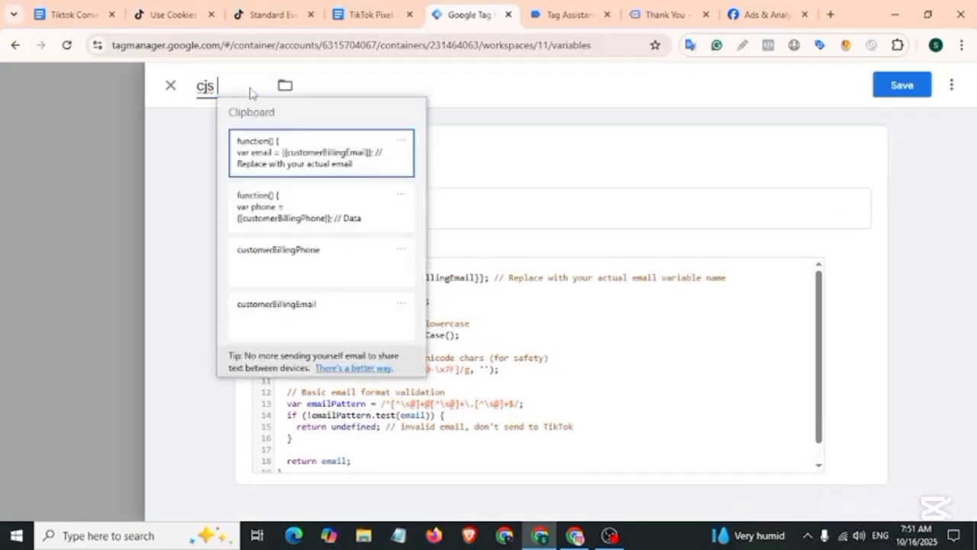
left_click(269, 322)
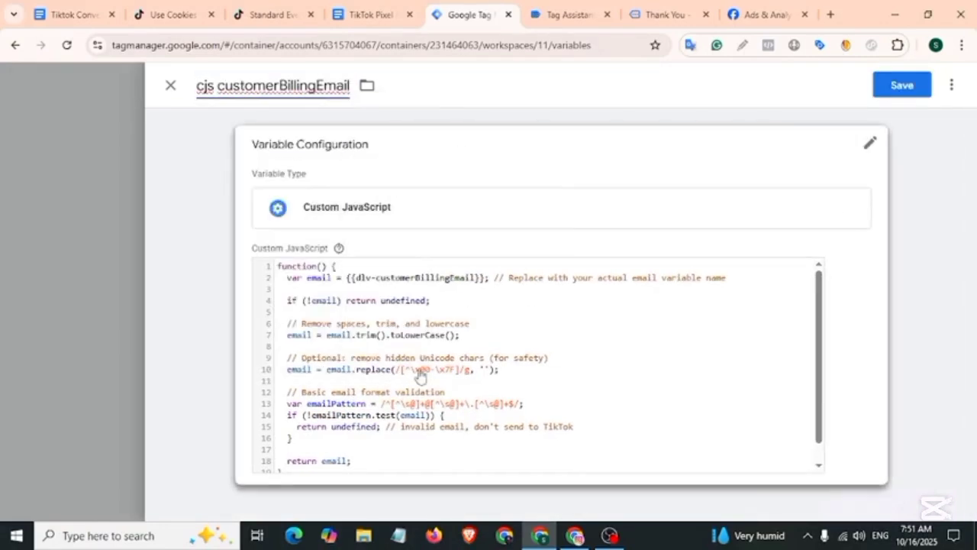
left_click(901, 86)
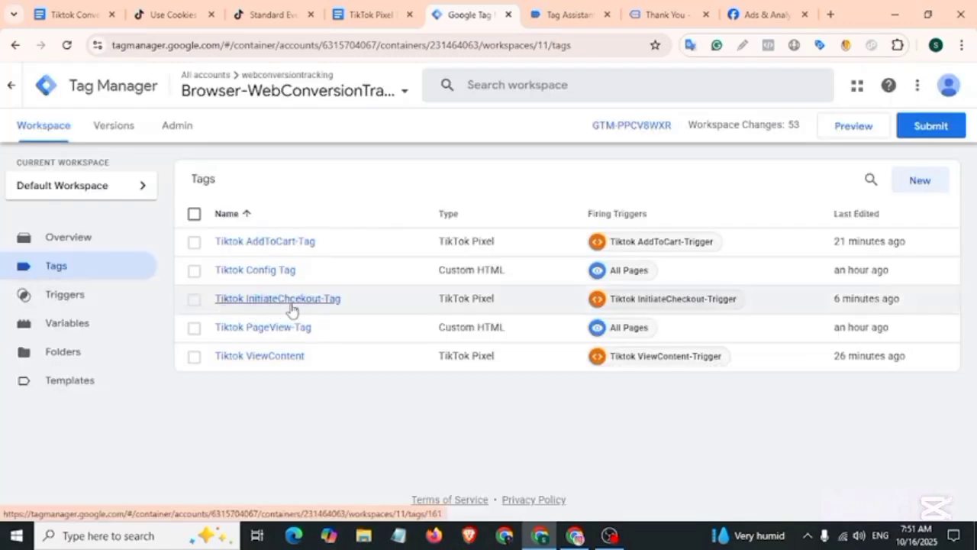
Step: Duplicate the Tiktok InitiateChcekout-Tag and name the copy Tiktok PlaceOrder-Tag
left_click(323, 302)
left_click(950, 85)
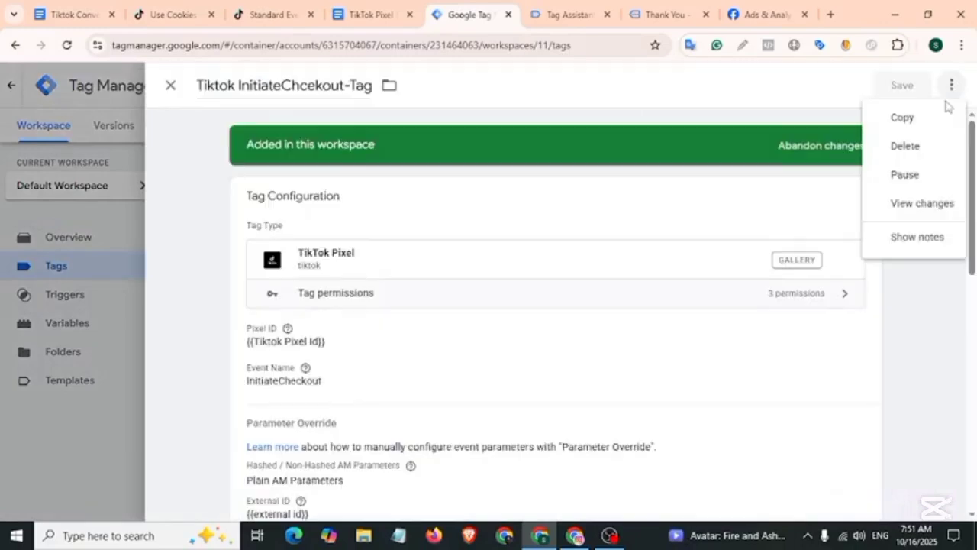
left_click(918, 123)
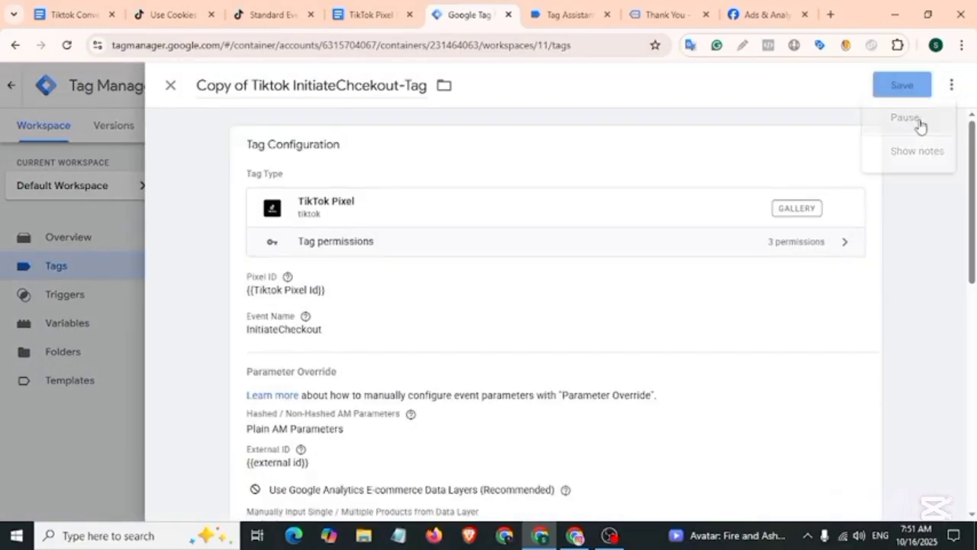
left_click(254, 84)
left_click_drag(252, 85, 347, 86)
key("BackSpace")
type("PlaceOR")
type("der-")
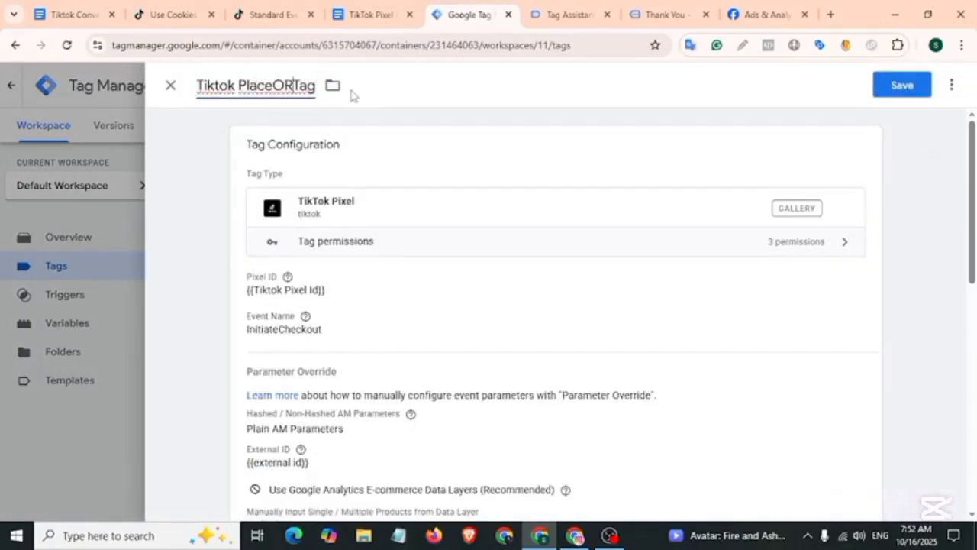
Step: Set the Tiktok PlaceOrder-Tag's event name to PlaceAnOrder
left_click(345, 369)
left_click(441, 401)
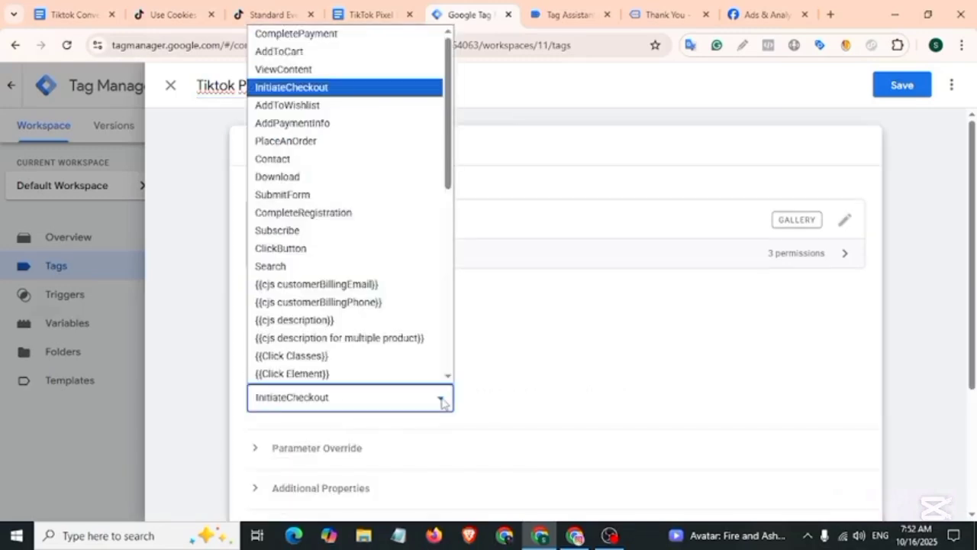
left_click(316, 142)
Step: Set the advanced matching email to {{cjs customerBillingEmail}} and the phone to {{cjs customerBillingPhone}} in the parameter override settings
scroll(251, 316, "down", 2)
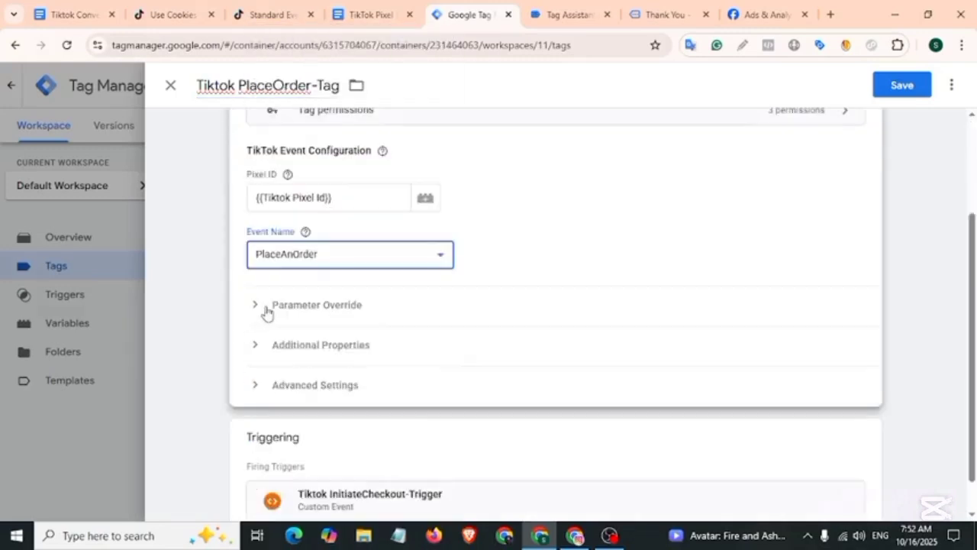
left_click(268, 312)
scroll(358, 469, "down", 2)
left_click(317, 358)
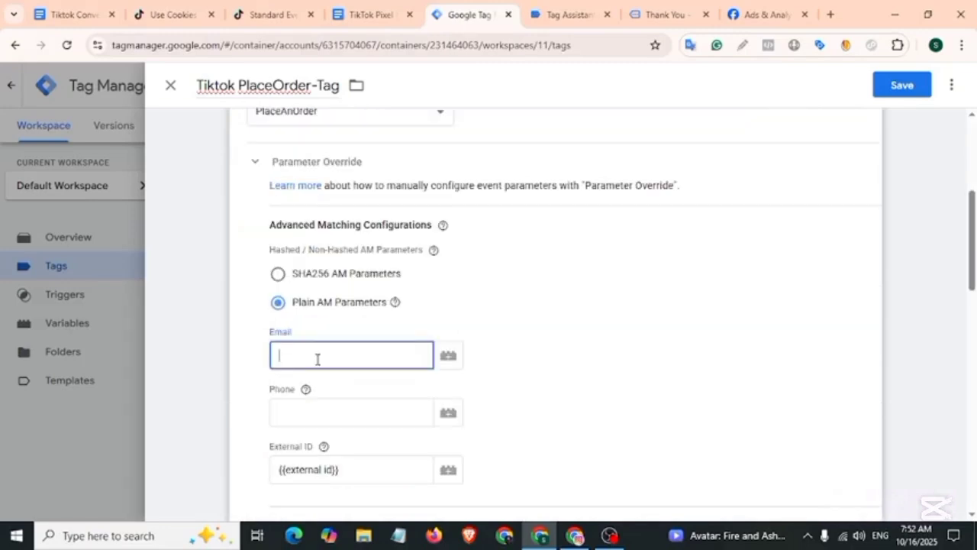
type("{{")
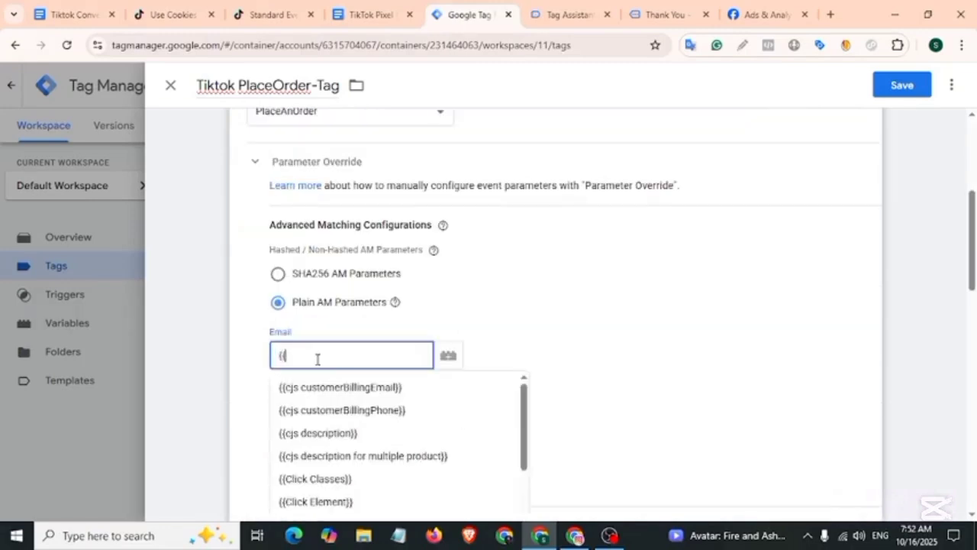
left_click(309, 387)
left_click(297, 415)
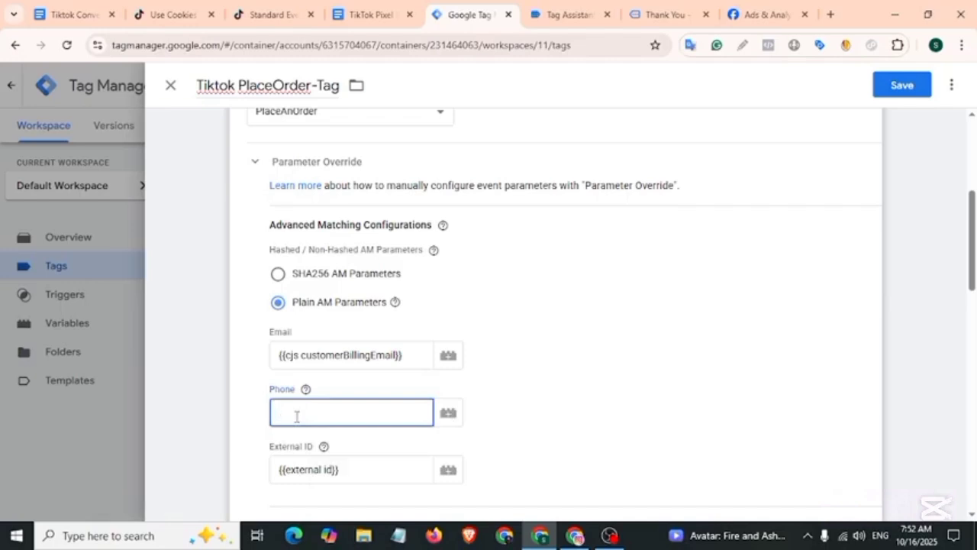
type("{{")
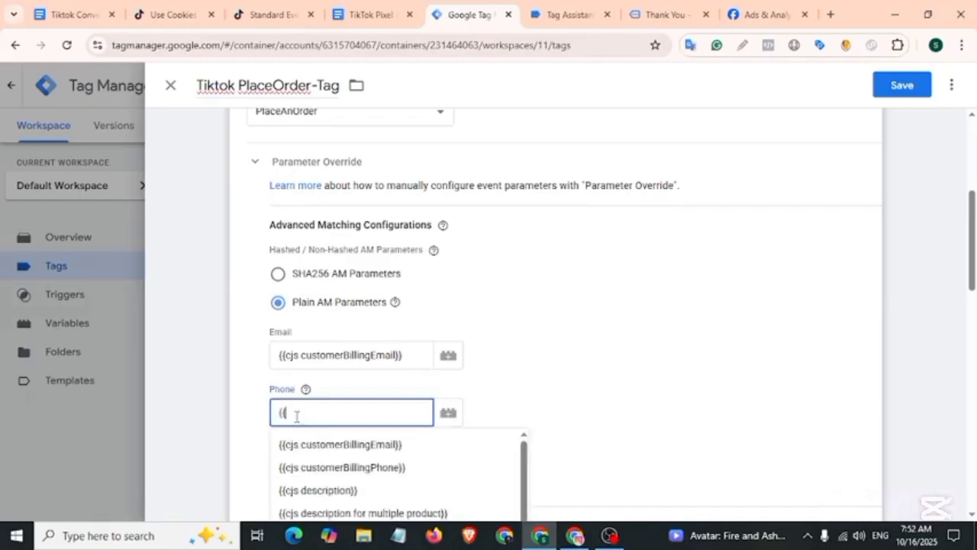
left_click(342, 467)
Step: Remove the Tiktok InitiateCheckout-Trigger from the tag's firing triggers
scroll(861, 442, "down", 10)
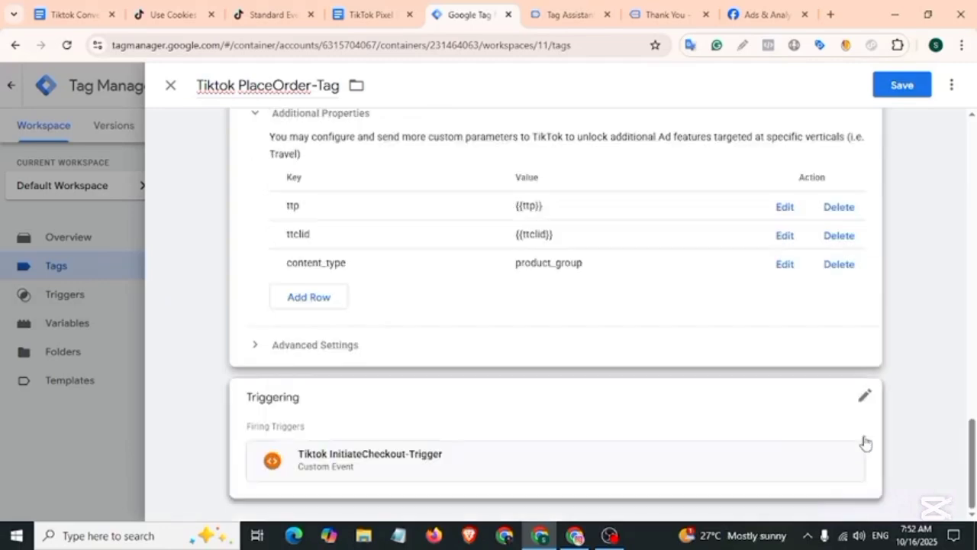
left_click(865, 396)
left_click(845, 431)
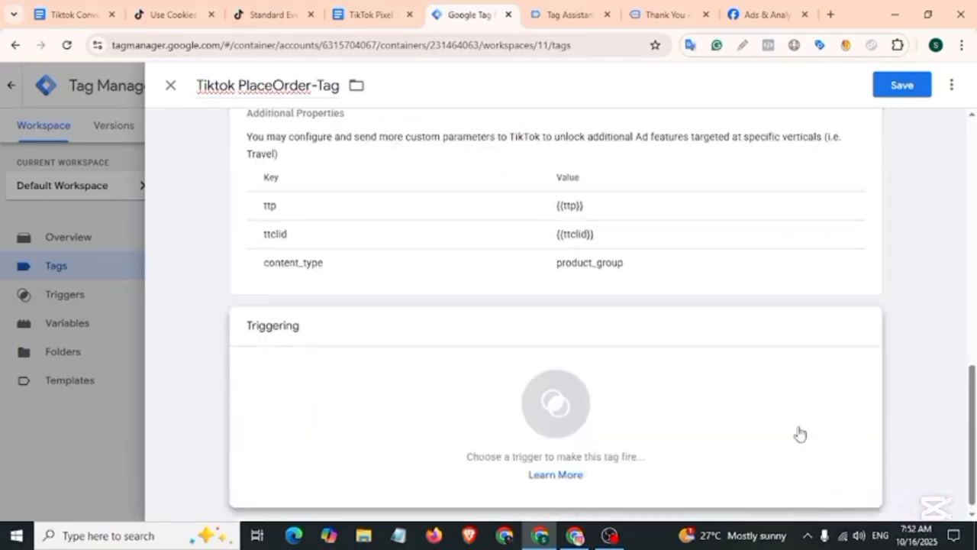
Step: Create a new firing trigger of the Custom Event type for the tag
left_click(643, 413)
left_click(946, 86)
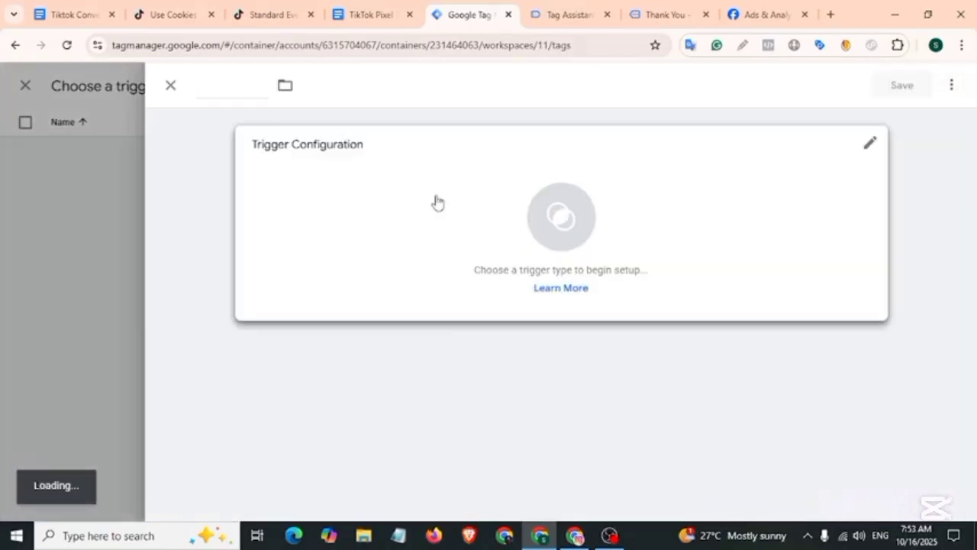
left_click(436, 203)
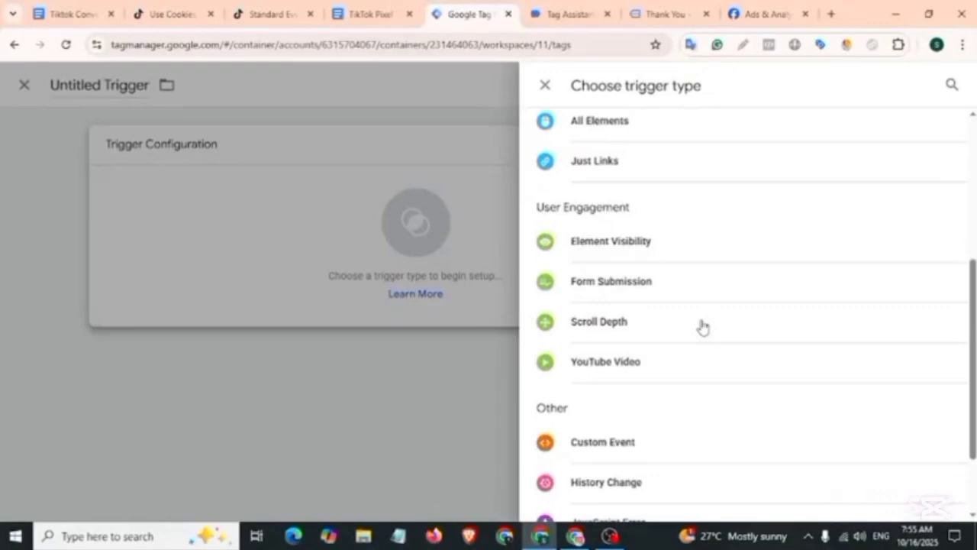
scroll(698, 336, "down", 2)
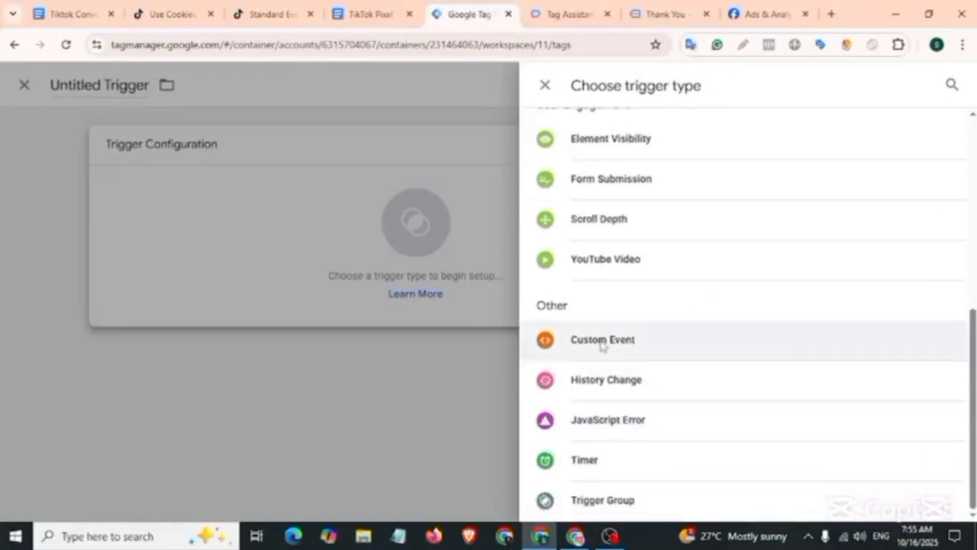
left_click(600, 340)
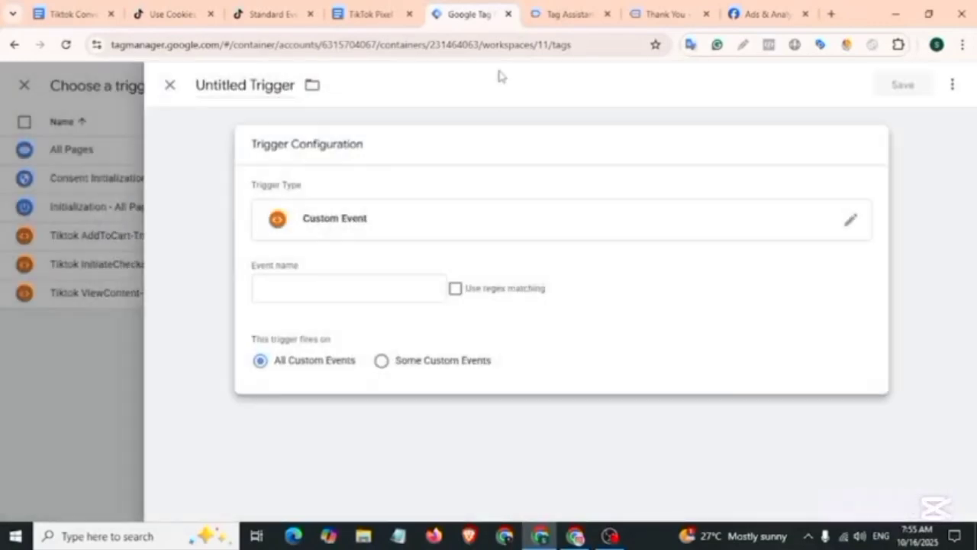
Step: Copy the purchase event name from the data layer call in Tag Assistant and enter it as the trigger's event name
left_click(569, 14)
scroll(329, 221, "up", 5)
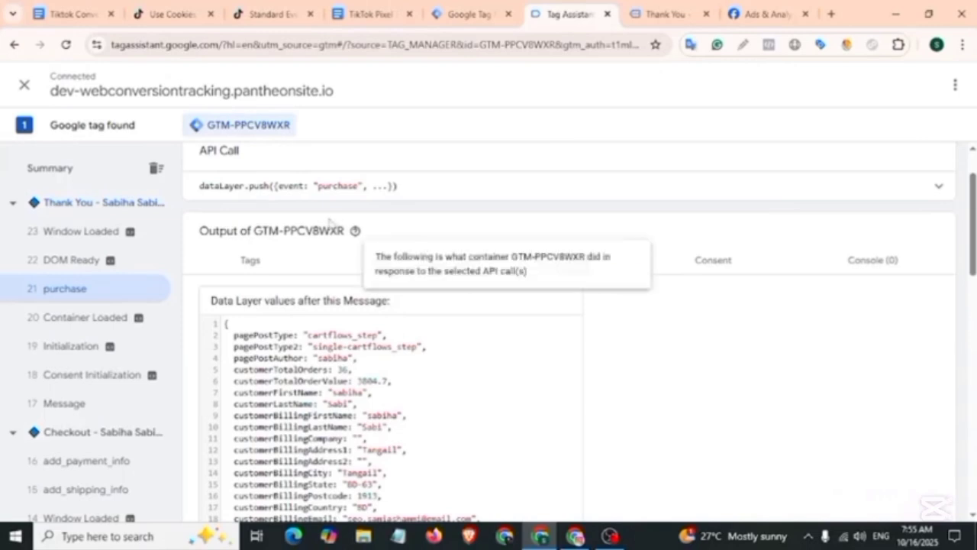
left_click_drag(333, 189, 354, 190)
key("ctrl+c")
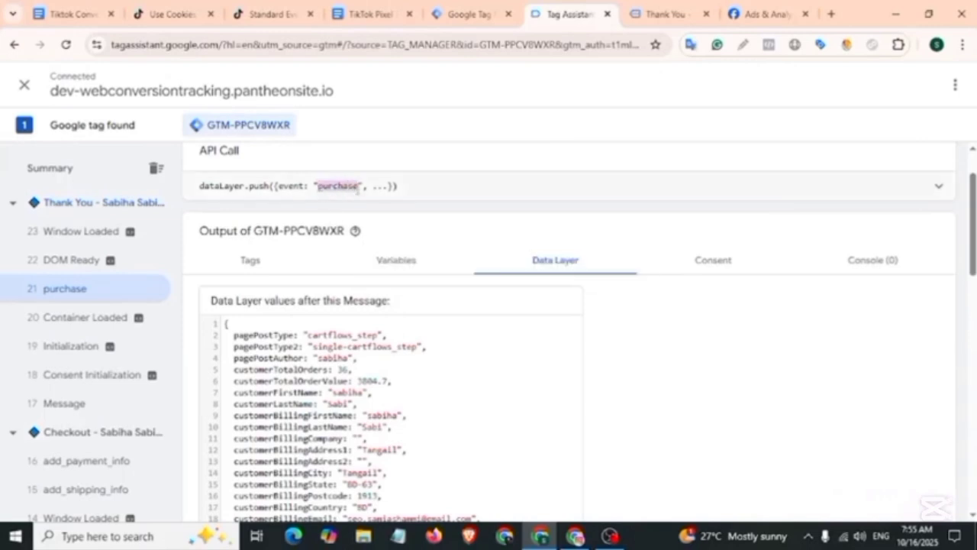
left_click(456, 14)
left_click(348, 294)
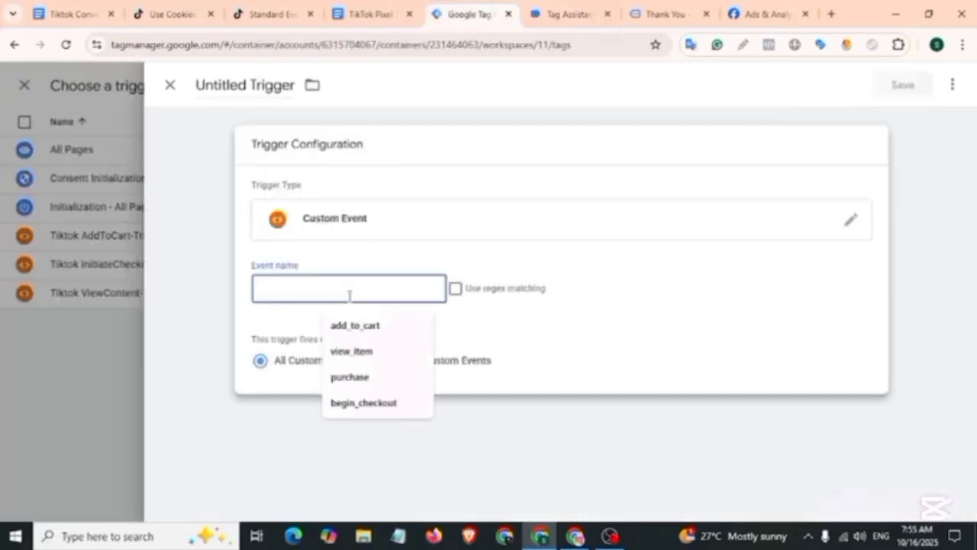
key("ctrl+v")
Step: Name the trigger Tiktok PlaceOrder Trigger, then save both the trigger and the Tiktok PlaceOrder-Tag
left_click(252, 85)
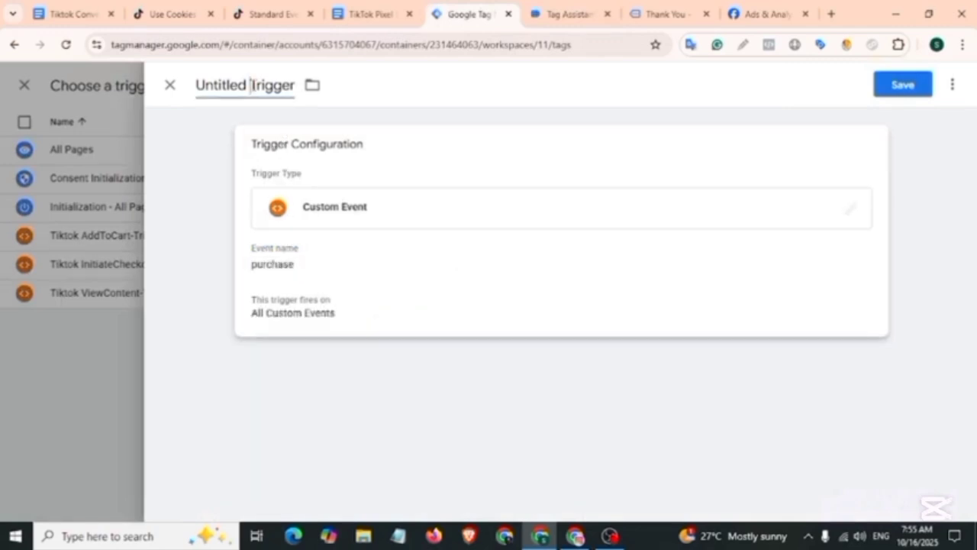
key("ctrl+a")
type("Tiktok PlaceOrder Trigger")
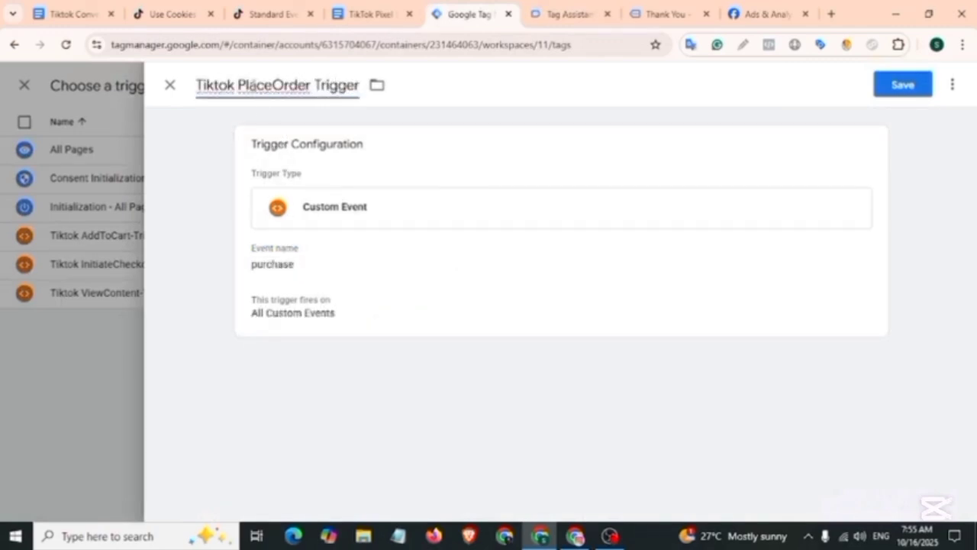
left_click(923, 87)
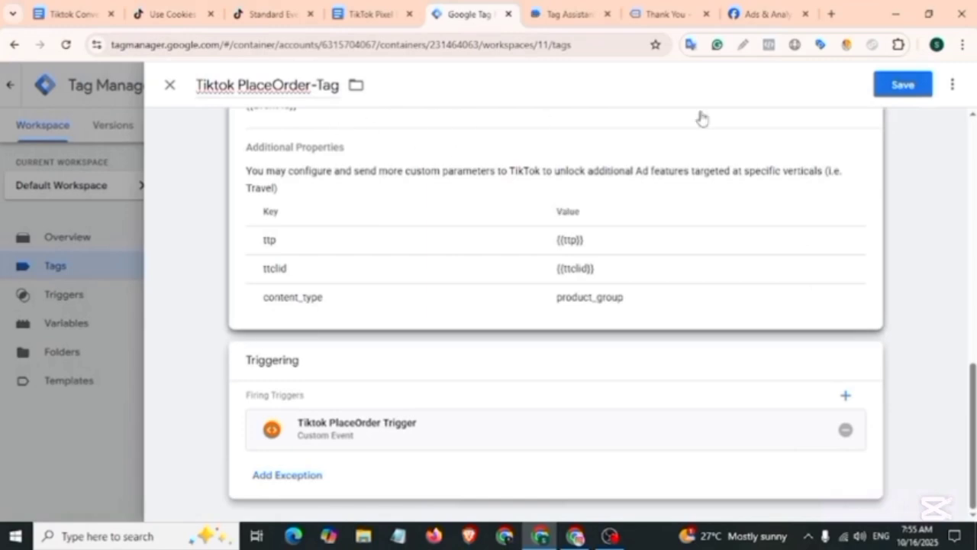
left_click(904, 86)
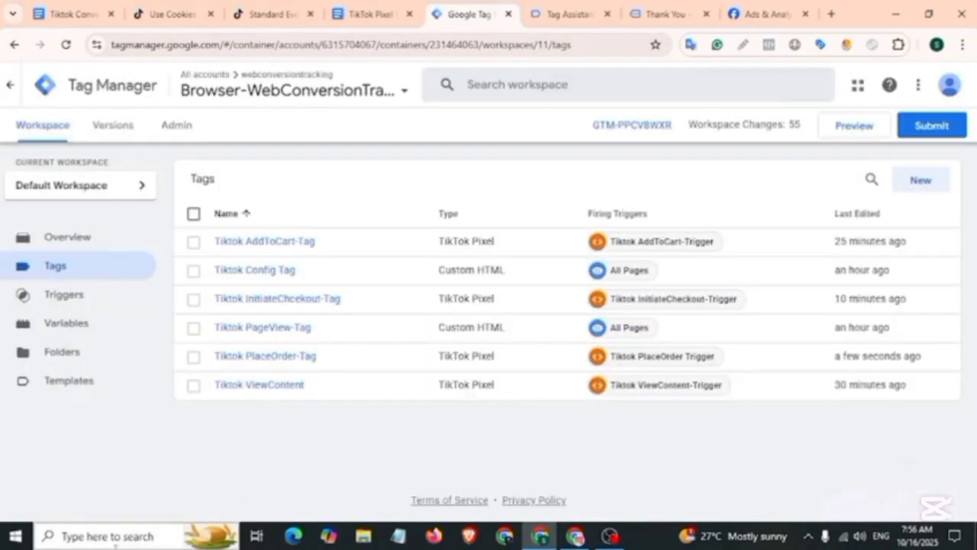
Step: Submit the workspace changes and publish them as a version named Tiktok Browser Side Conversion Tracking Setup
left_click(930, 126)
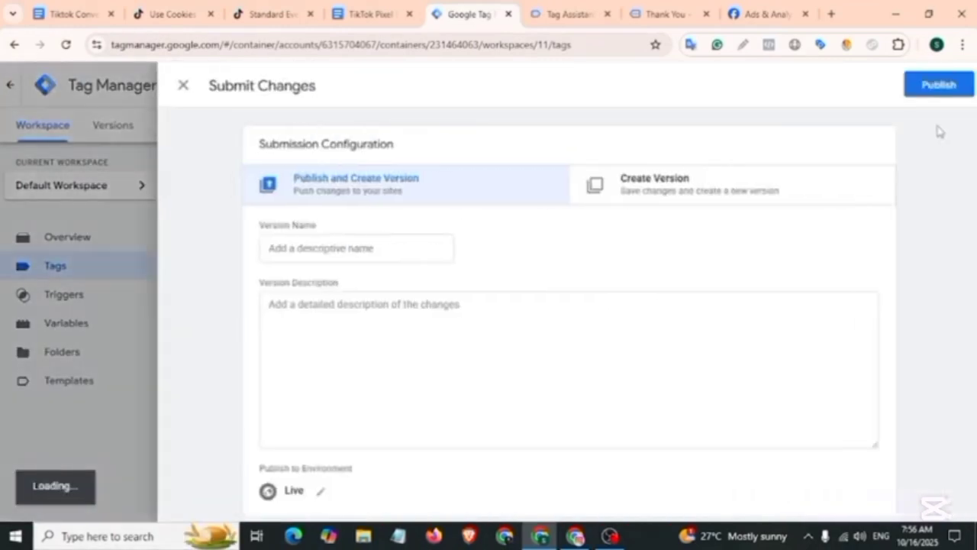
left_click(357, 254)
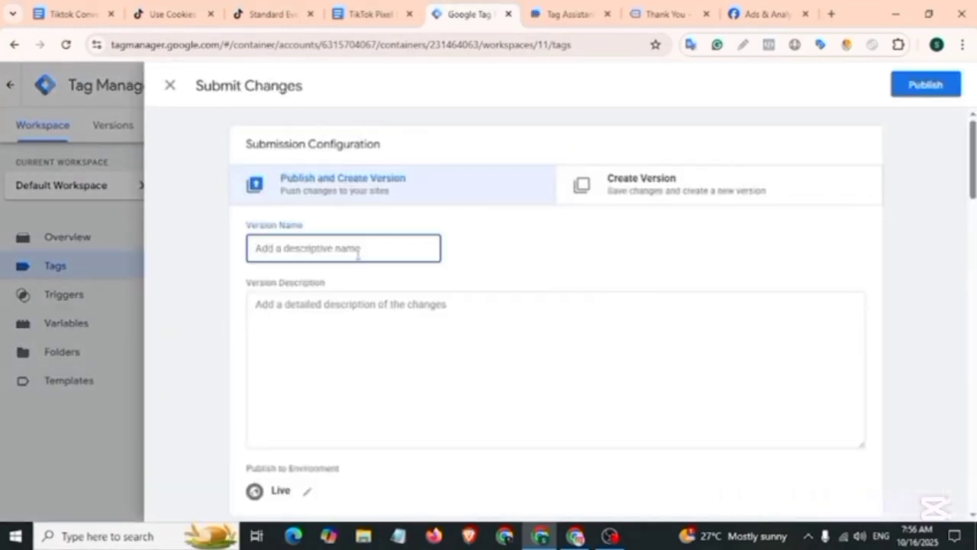
type("Tiktok Browser Side")
type("Tracking Setup")
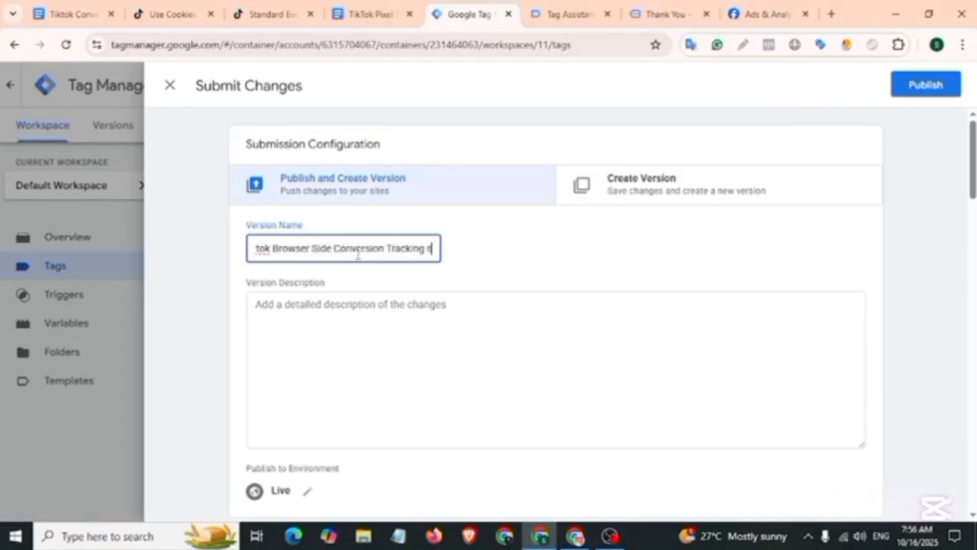
left_click(923, 90)
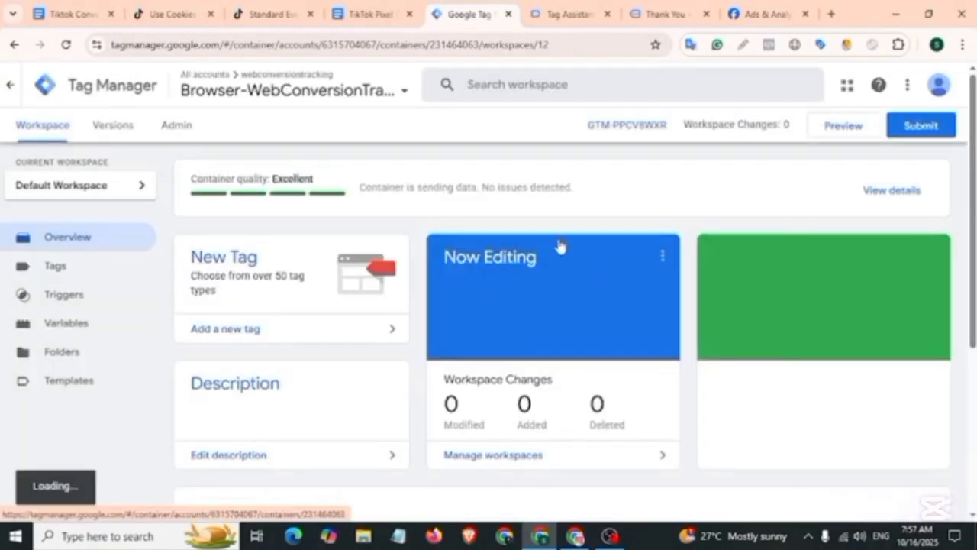
Step: Start a preview of the container and add three Soothing Sunscreen Gel units to the cart on the connected store
left_click(856, 129)
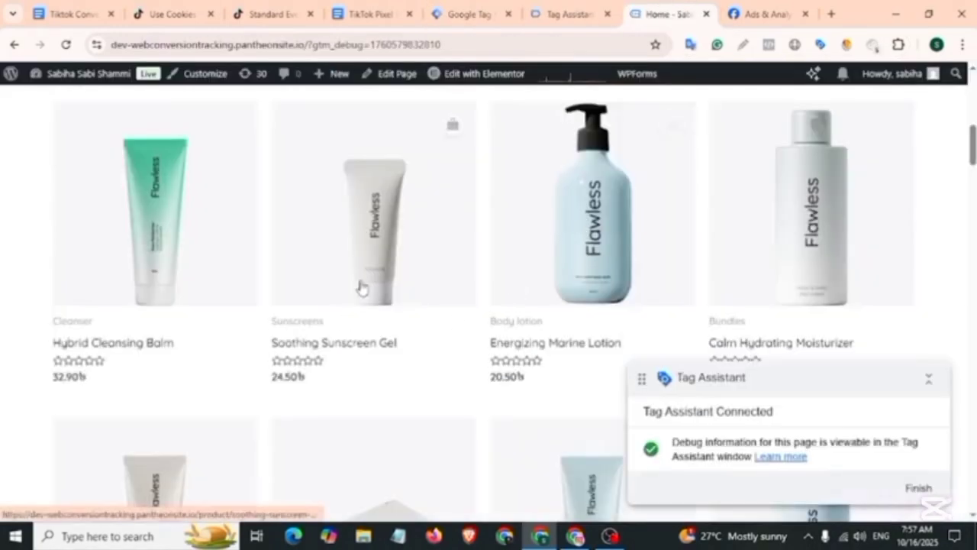
left_click(383, 260)
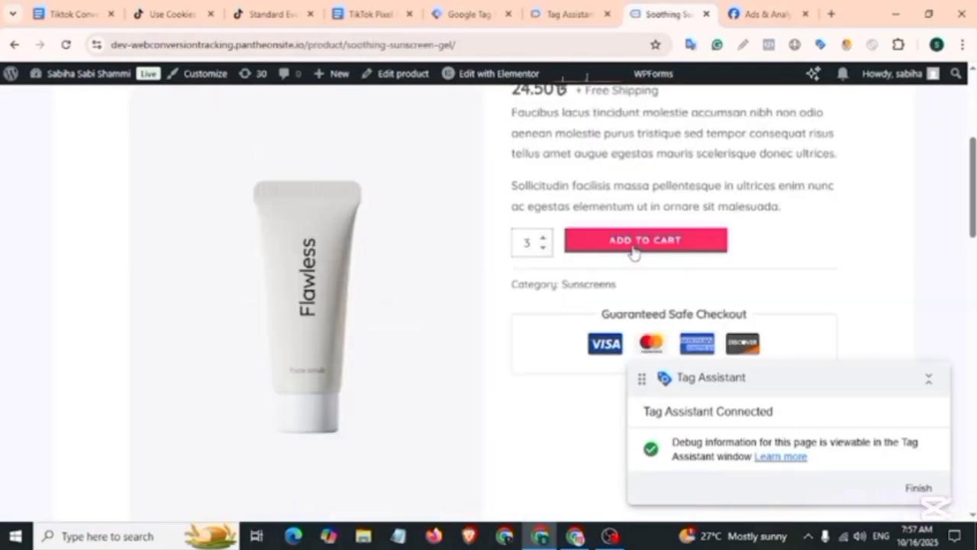
scroll(393, 360, "down", 5)
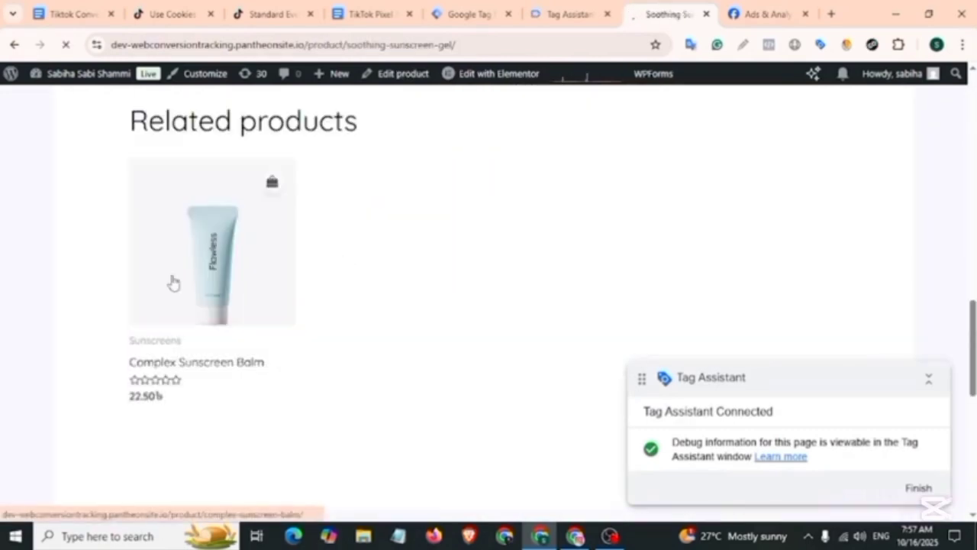
Step: Add three units of the related Complex Sunscreen Balm to the cart and place the order through checkout
left_click(221, 277)
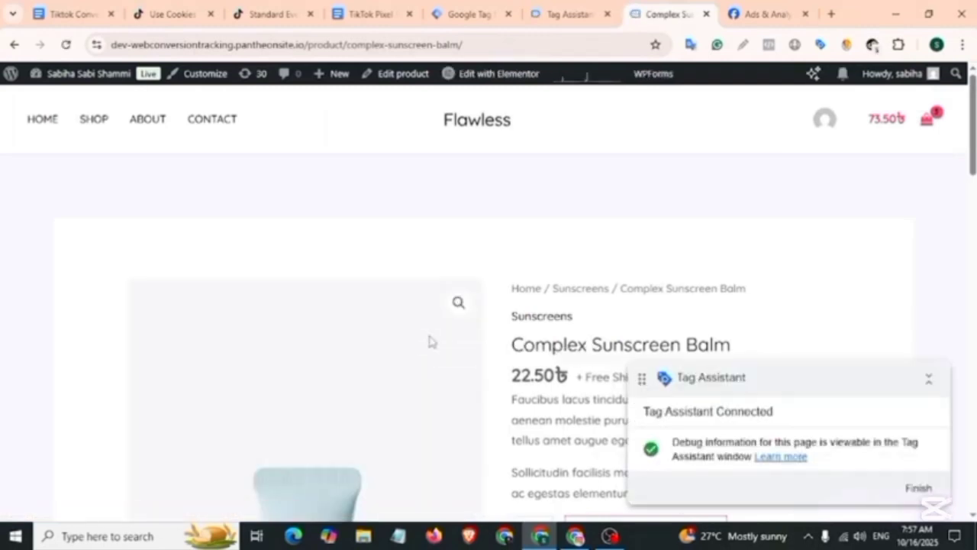
scroll(432, 342, "down", 3)
left_click(542, 308)
left_click(542, 308)
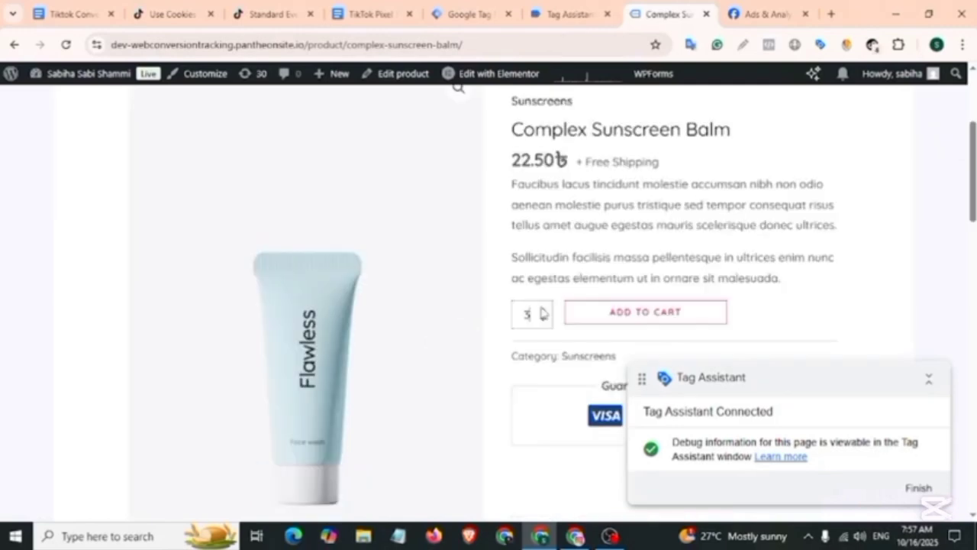
left_click(643, 316)
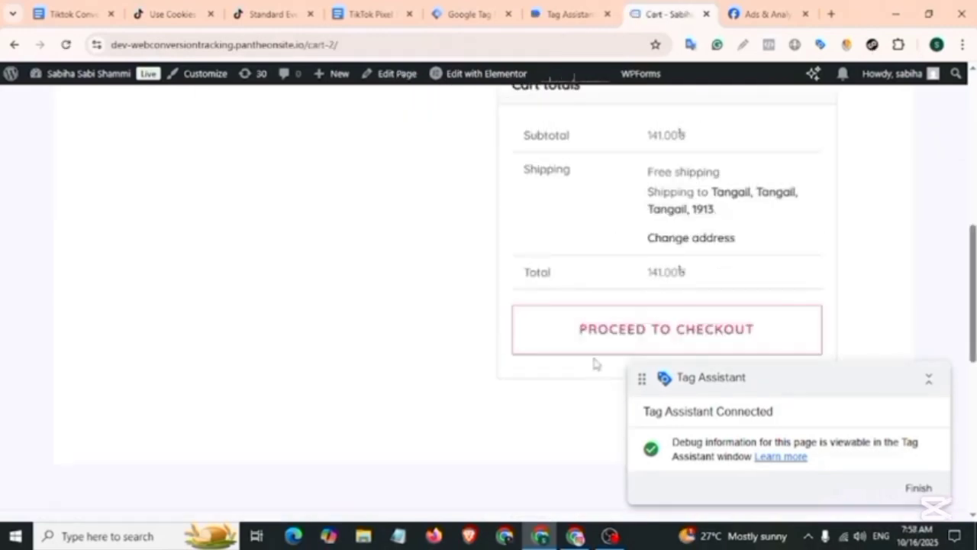
left_click(595, 336)
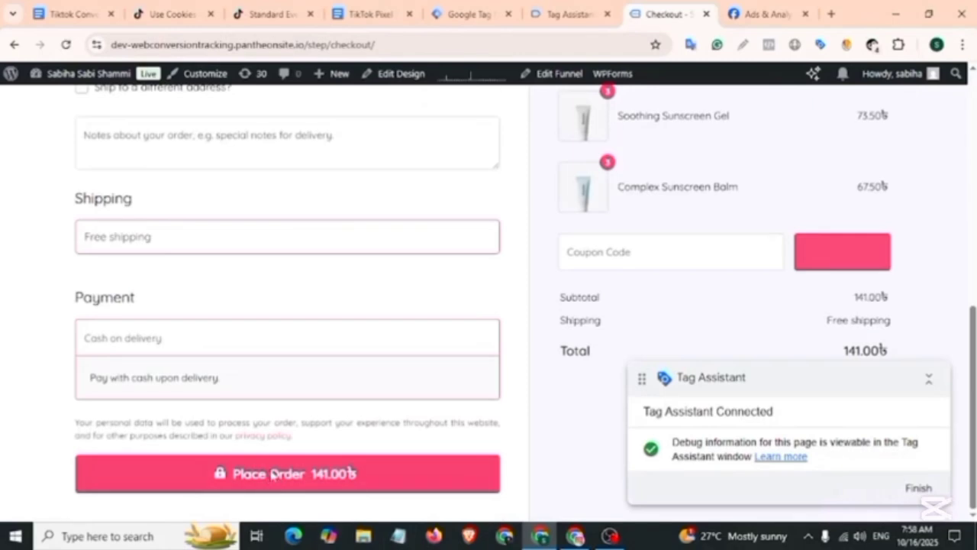
left_click(272, 474)
Step: Check in the Tag Assistant summary which TikTok tags fired during the test order
left_click(574, 16)
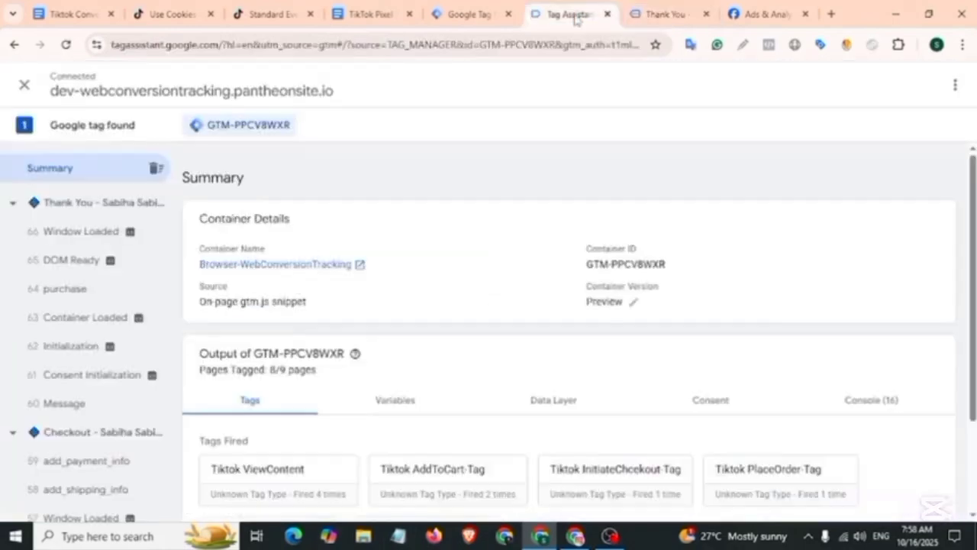
scroll(509, 333, "down", 3)
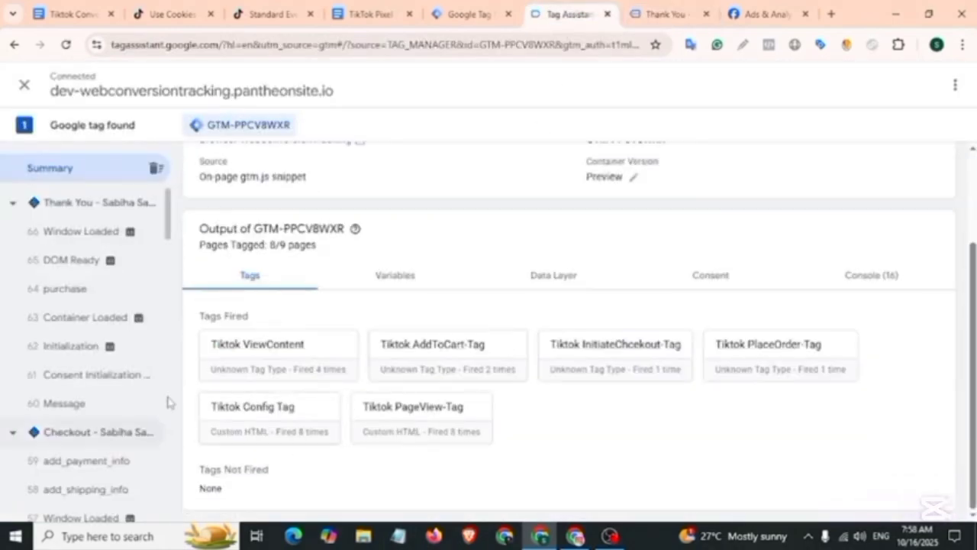
left_click_drag(209, 343, 628, 427)
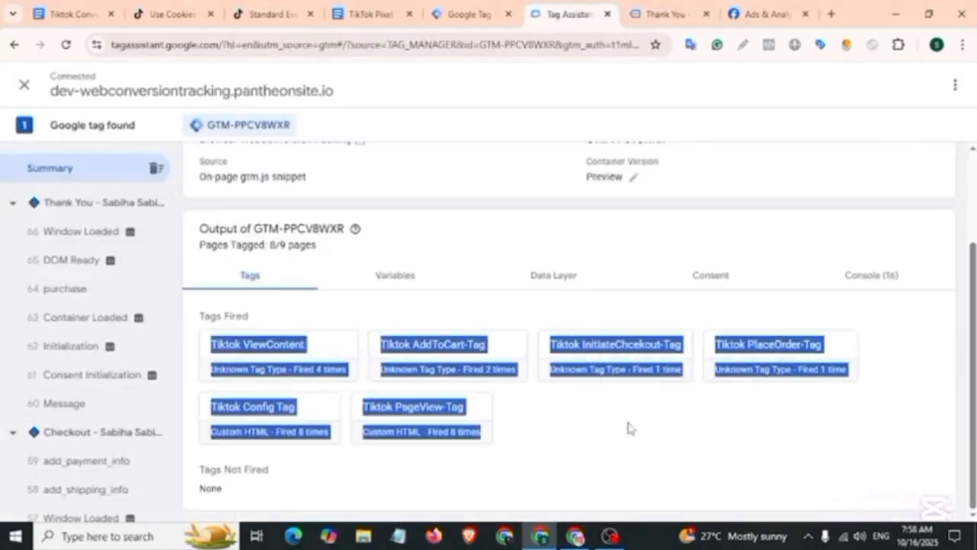
scroll(458, 397, "up", 1)
Step: Examine the variable values of the purchase event, including customer email, phone, items, value and Tiktok contents
left_click(395, 353)
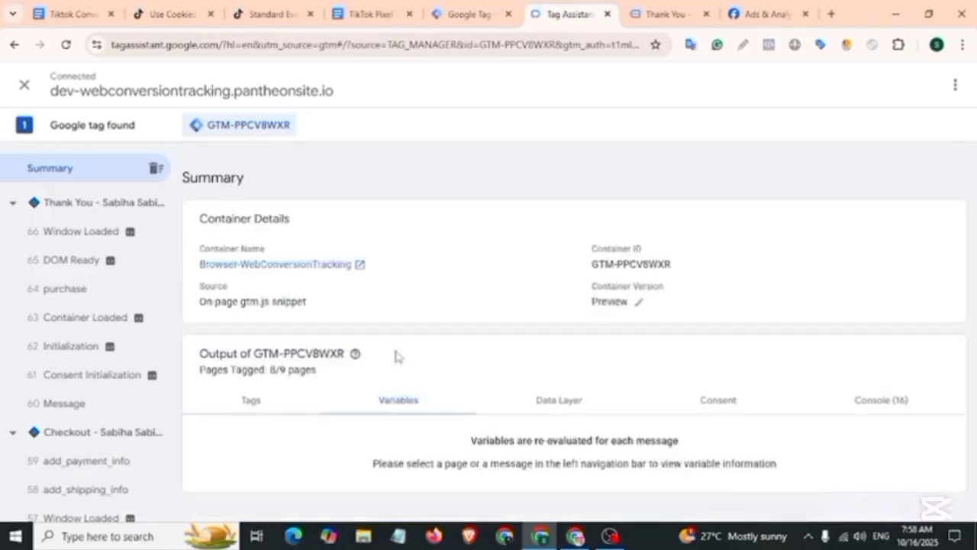
left_click(65, 288)
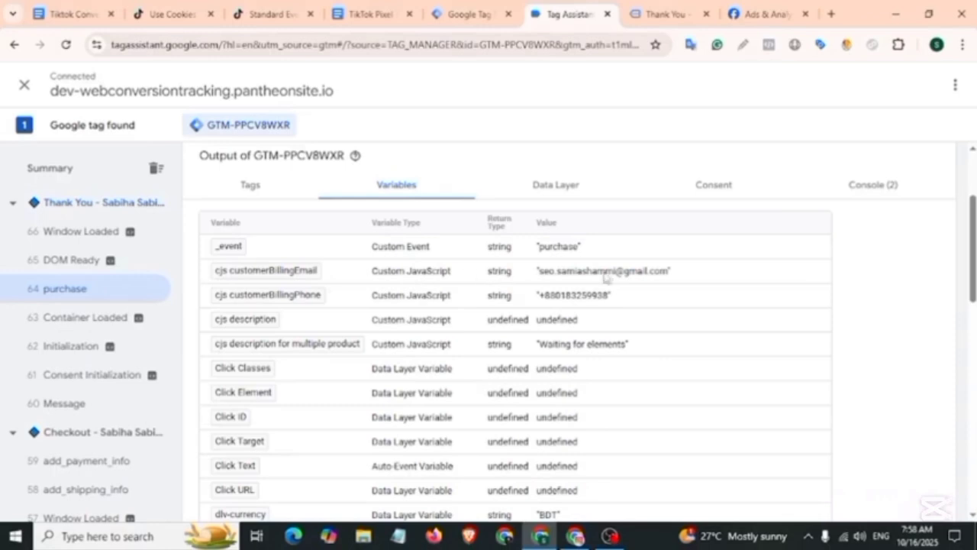
scroll(517, 289, "down", 4)
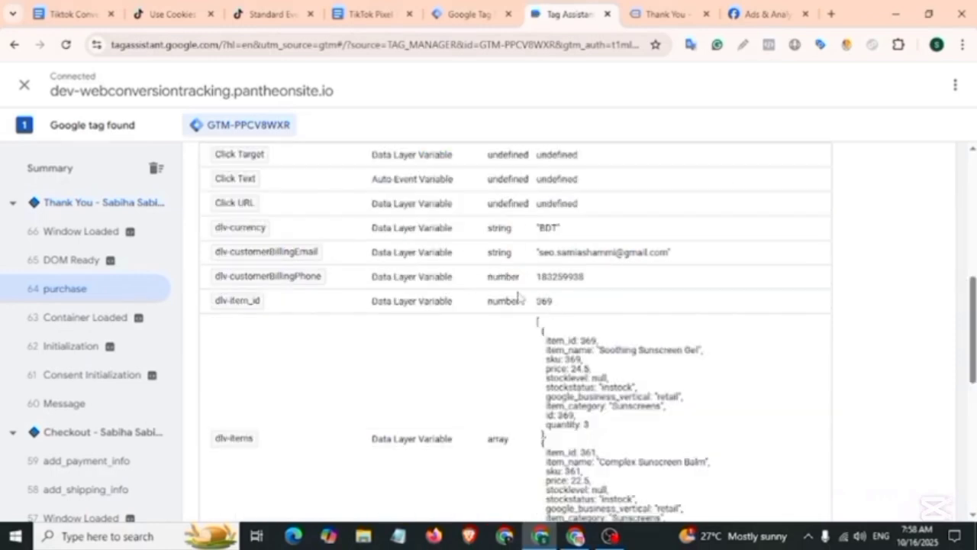
scroll(455, 286, "down", 4)
scroll(465, 290, "up", 2)
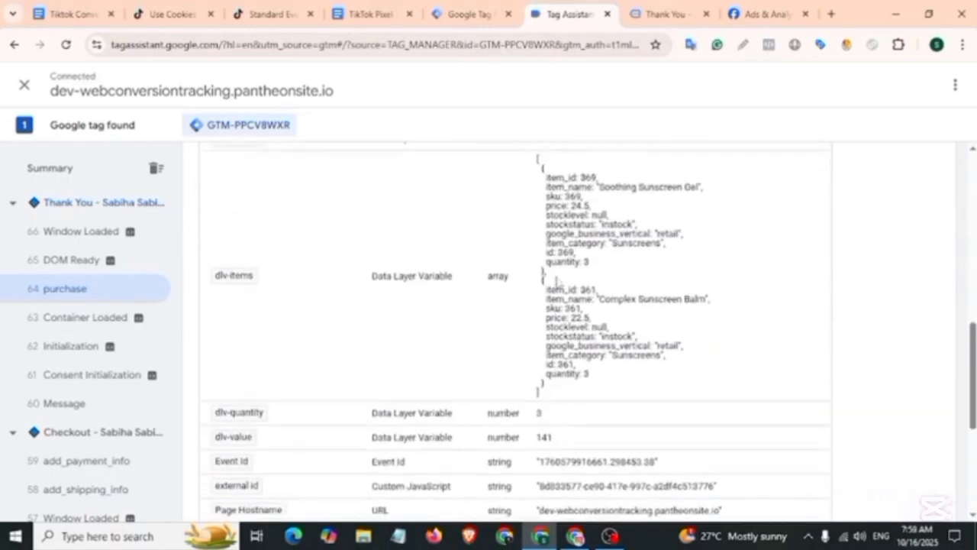
scroll(473, 294, "down", 1)
scroll(546, 327, "down", 2)
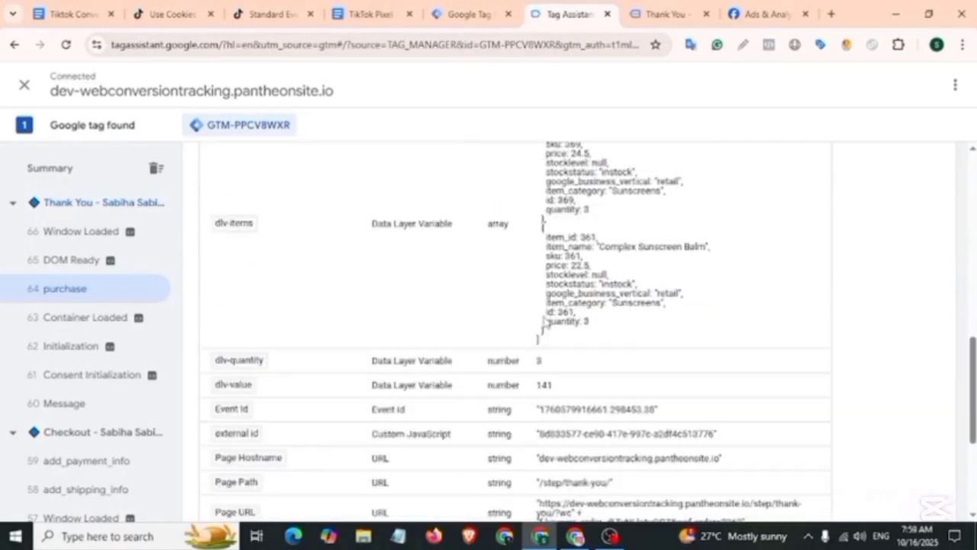
scroll(556, 413, "down", 2)
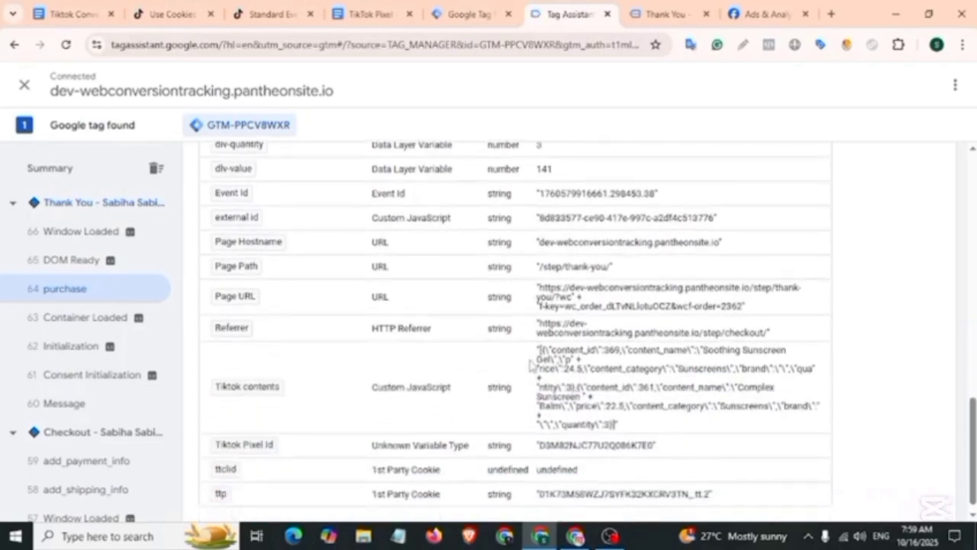
scroll(519, 403, "up", 7)
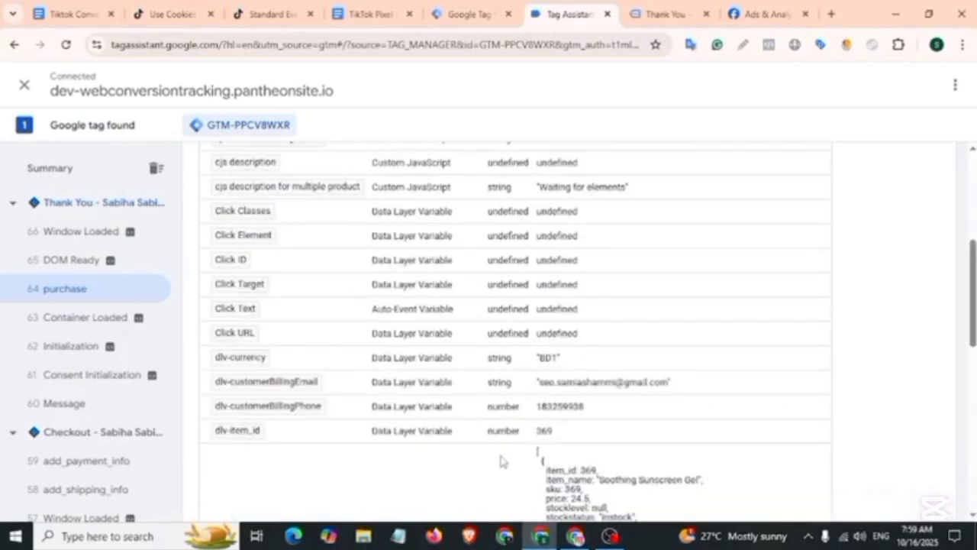
Step: Switch to TikTok Events Manager and start a browser-side event test on dev-webconversiontracking.pantheonsite.io/, continuing past the sandbox notice
left_click(572, 535)
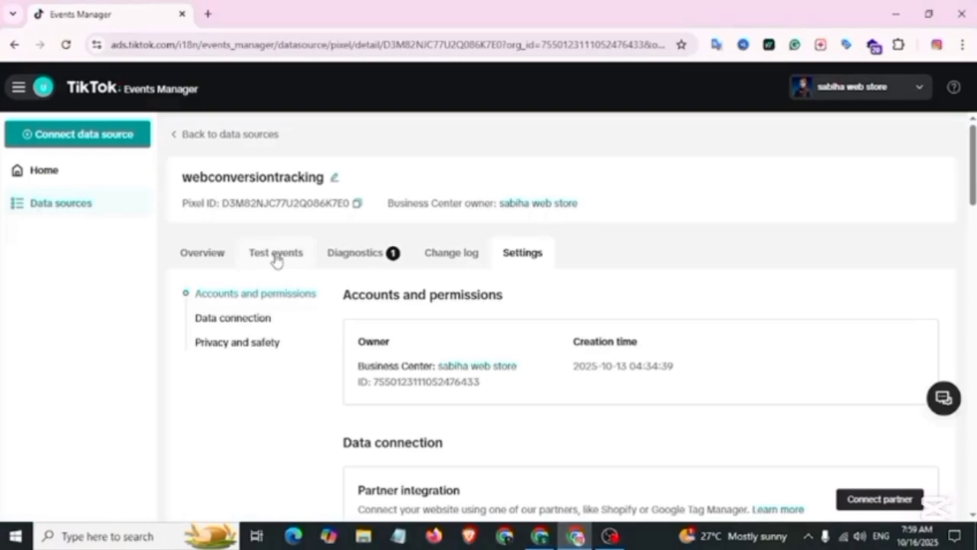
left_click(275, 253)
scroll(169, 417, "down", 2)
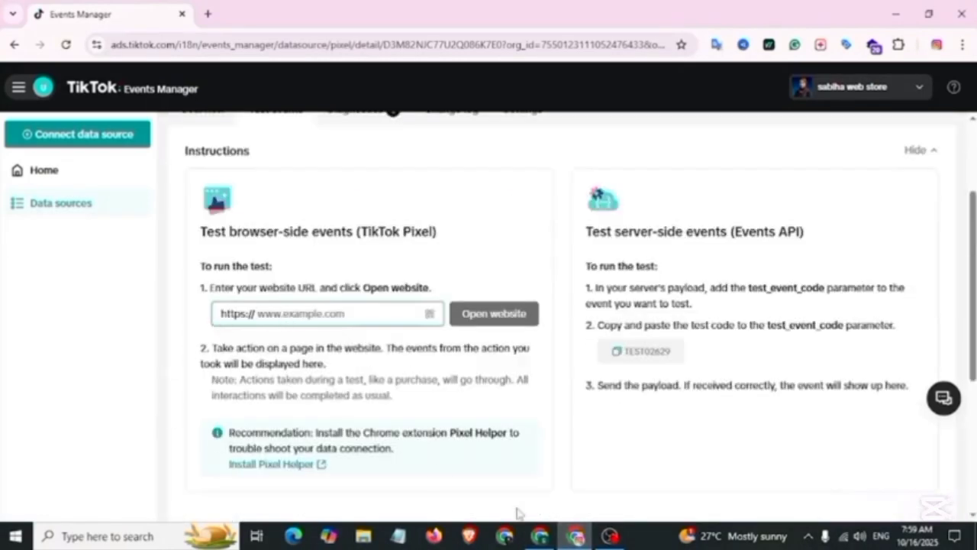
type("dev-webconversiontracking.pantheonsite.io/")
left_click(500, 315)
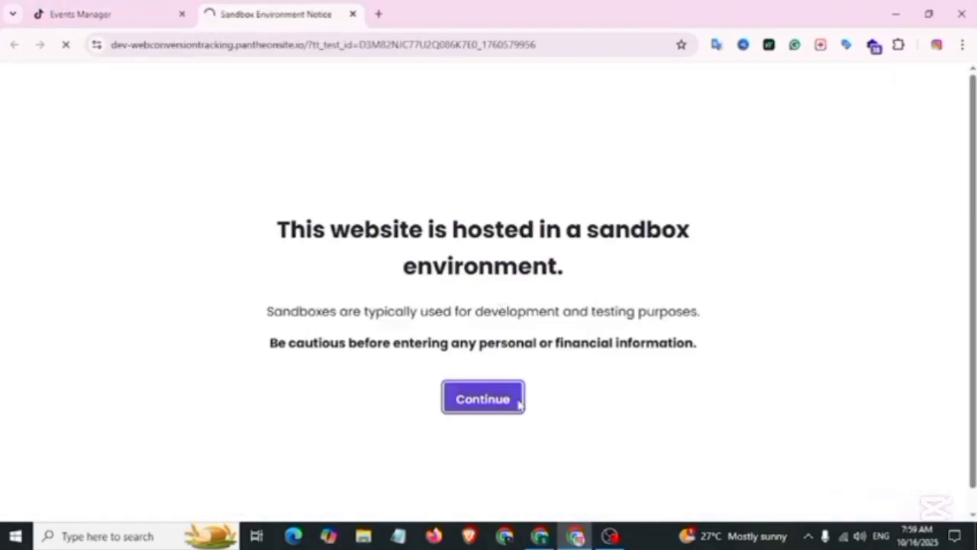
left_click(519, 405)
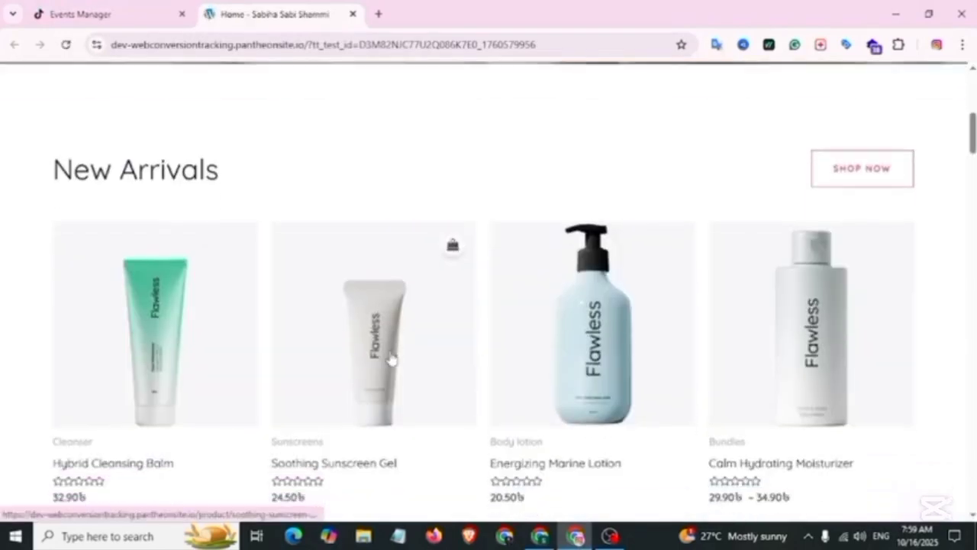
Step: Add three Soothing Sunscreen Gel units to the cart on the test site and place the order
left_click(391, 360)
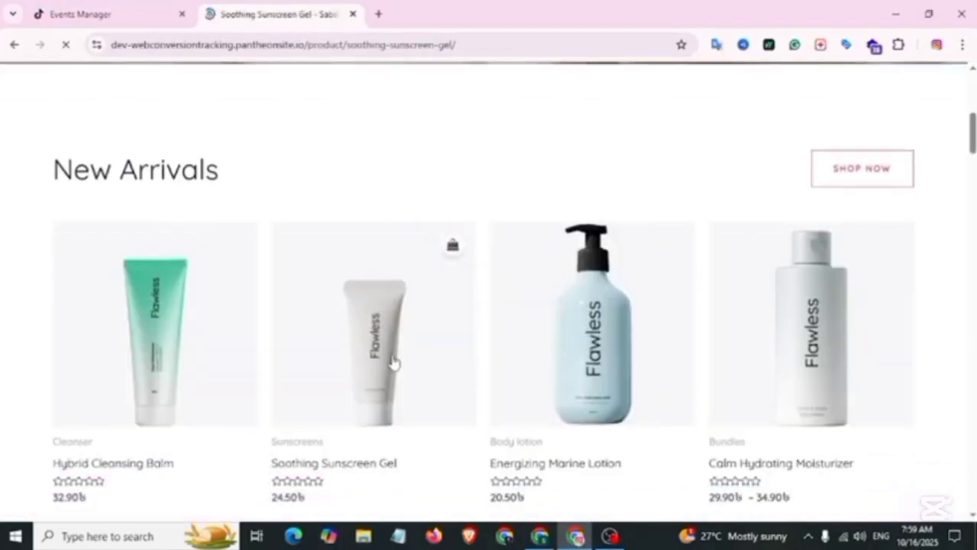
left_click(622, 296)
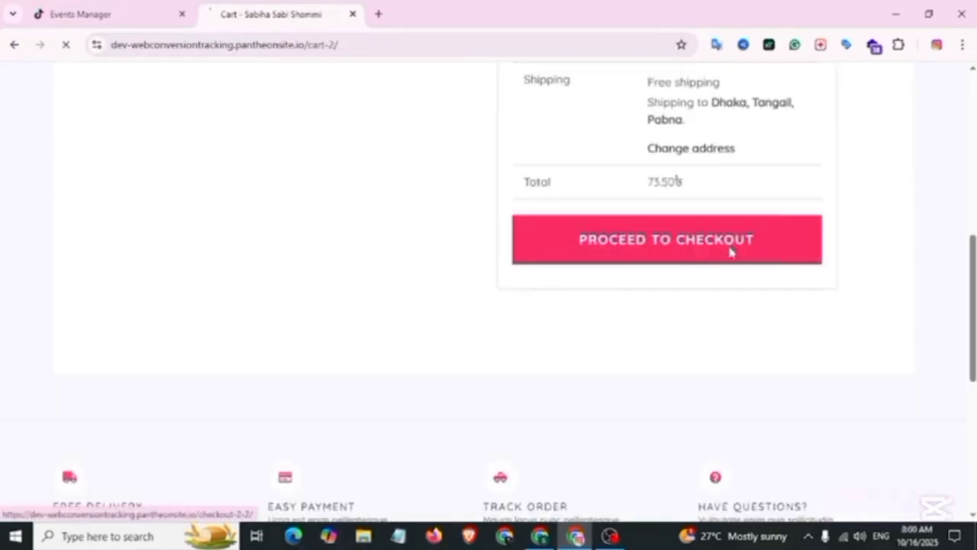
left_click(730, 252)
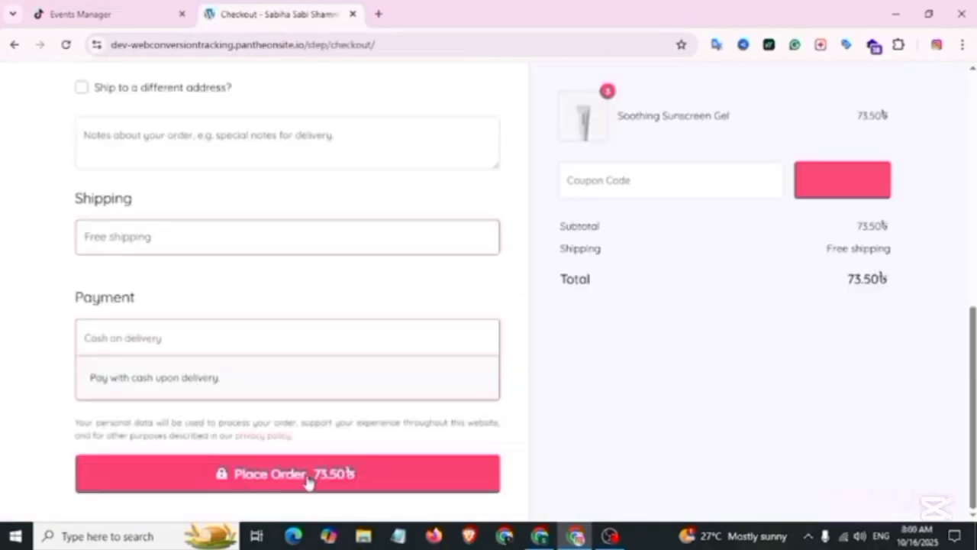
left_click(297, 483)
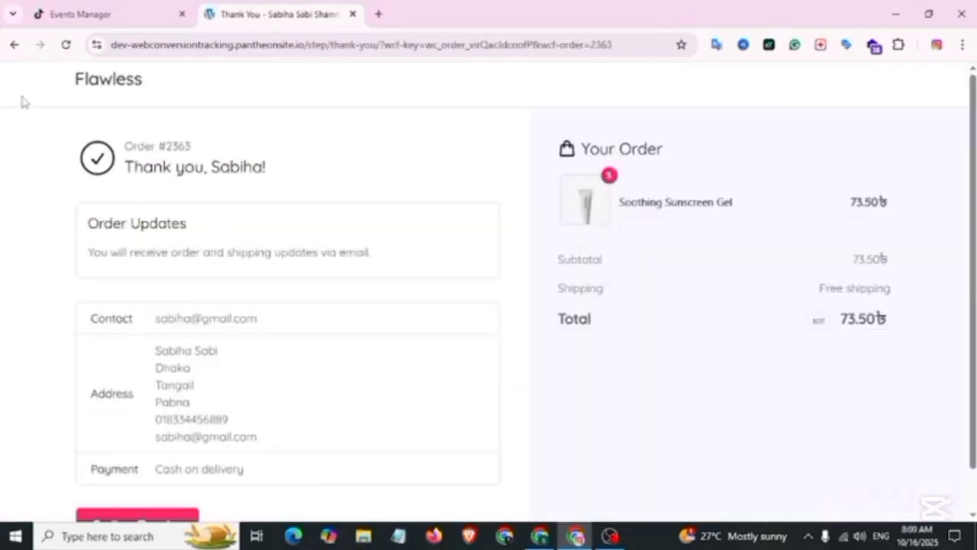
Step: Review the browser events received in TikTok's event test, from the first PageView through Place an Order
left_click(80, 14)
scroll(244, 439, "down", 5)
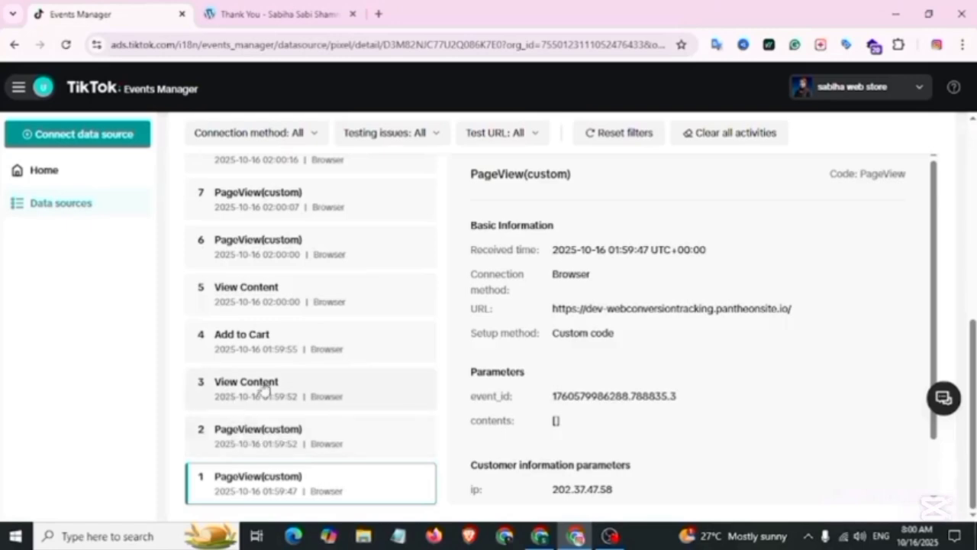
scroll(257, 264, "up", 2)
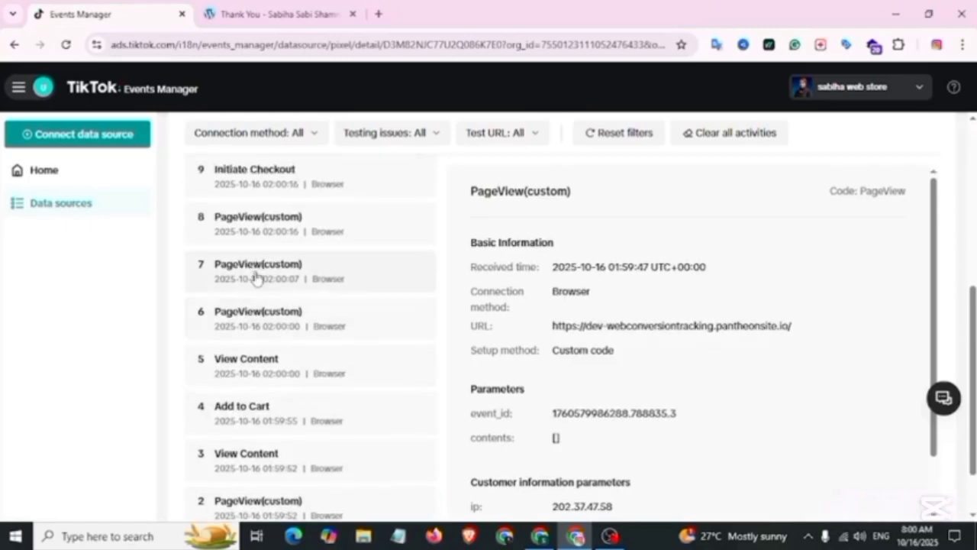
scroll(257, 250, "up", 2)
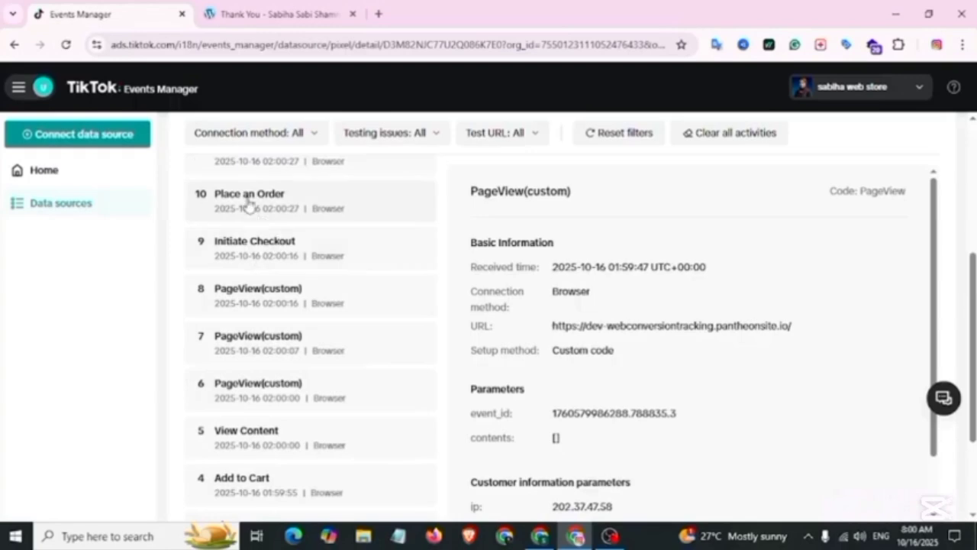
left_click_drag(201, 191, 299, 519)
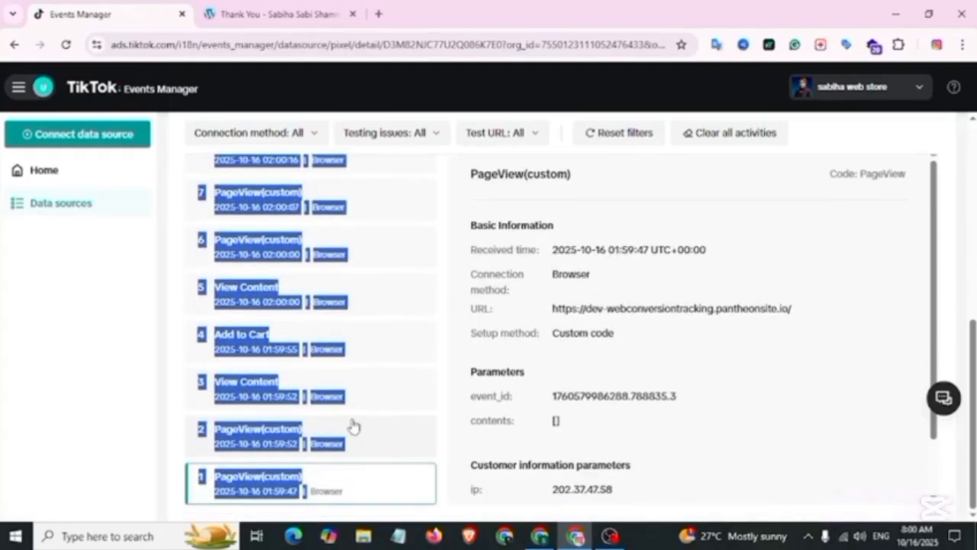
left_click(402, 371)
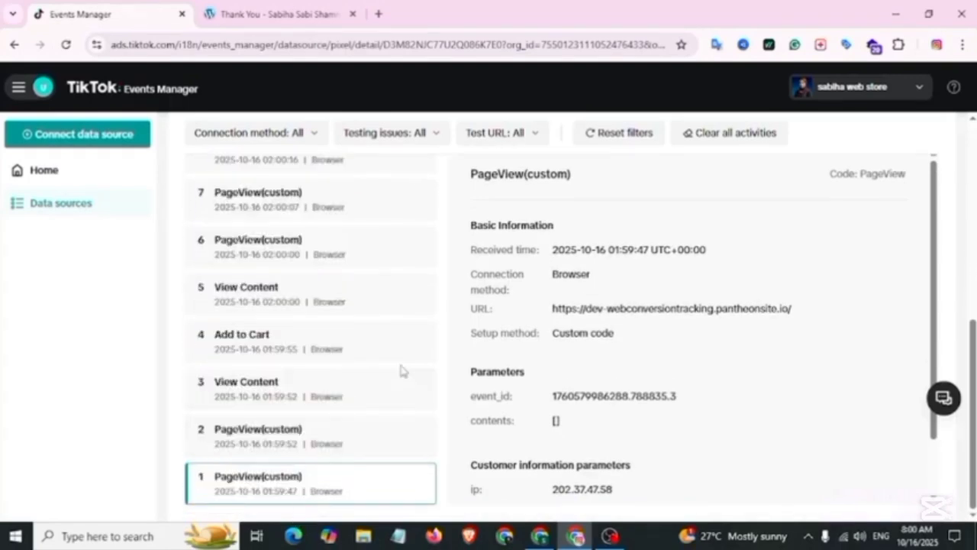